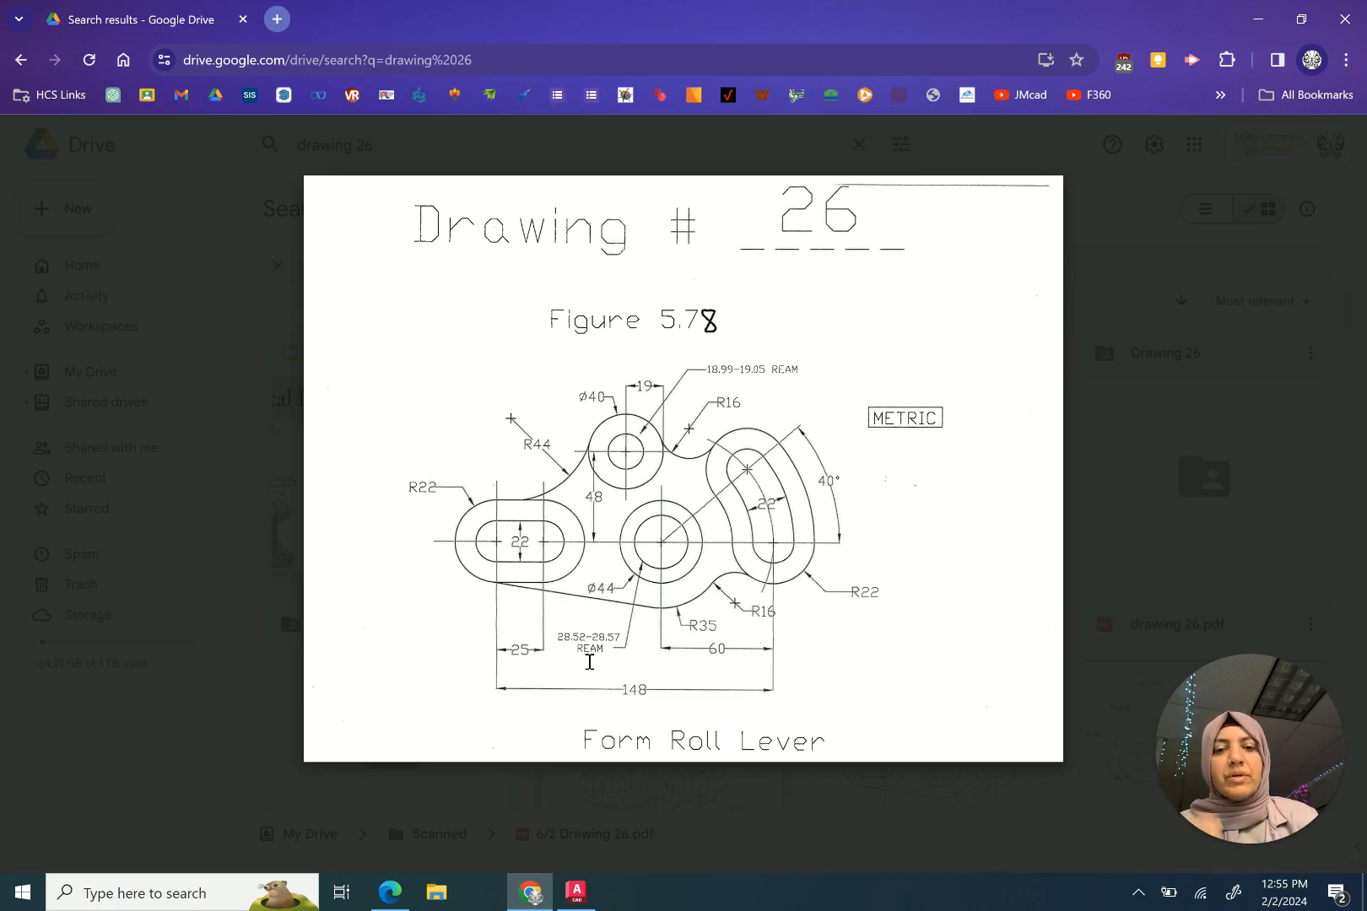
Step: Switch to AutoCAD and save the Drawing 22 file under the new name Drawing 26.dwg in the G4 Tech Dwg folder
{"action": "left_click", "coordinate": [577, 892]}
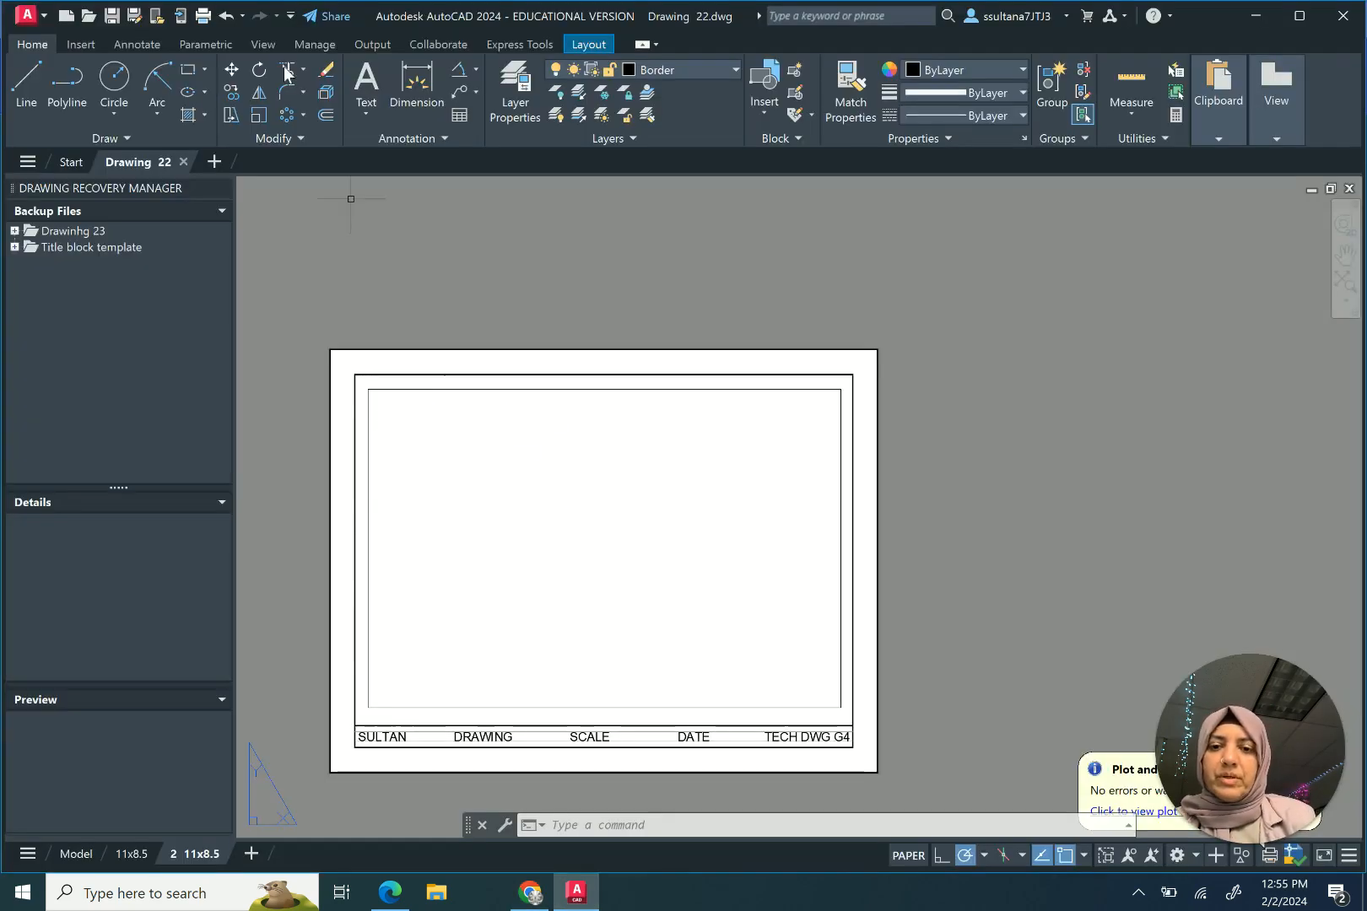
{"action": "left_click", "coordinate": [134, 16]}
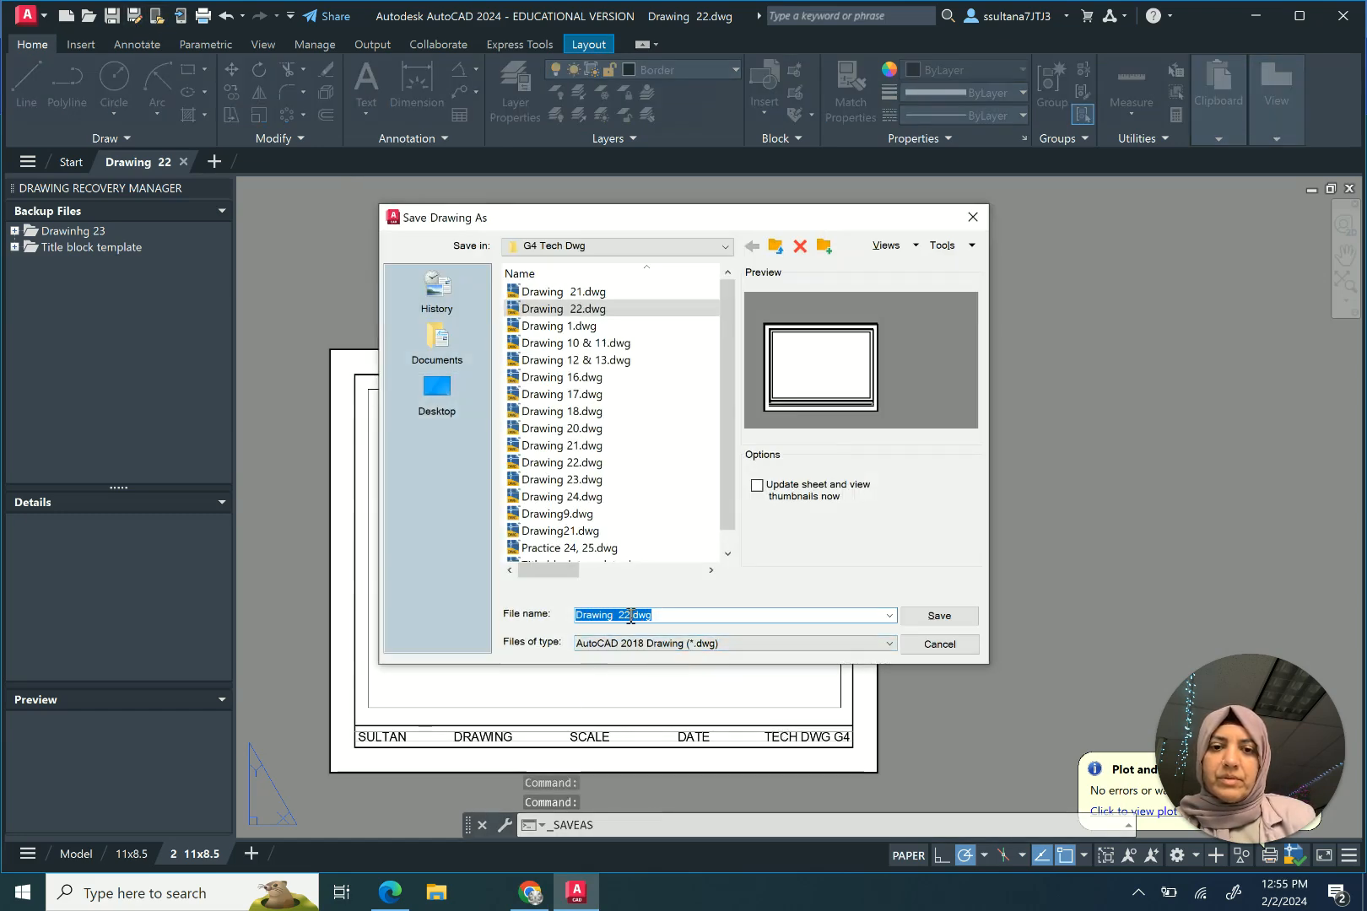
{"action": "left_click", "coordinate": [631, 615]}
{"action": "key", "text": "BackSpace"}
{"action": "type", "text": "6"}
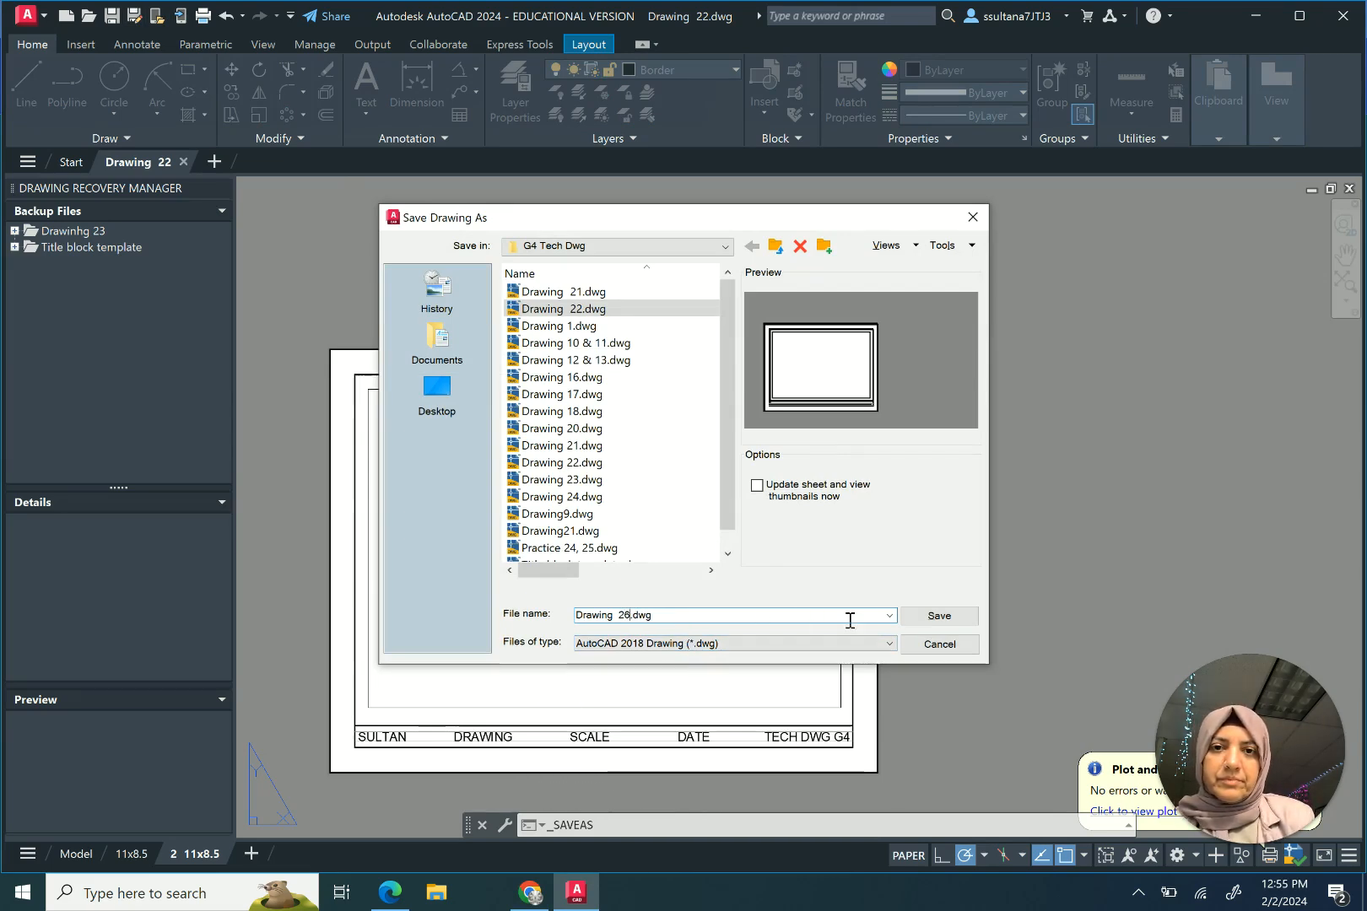
{"action": "left_click", "coordinate": [939, 617]}
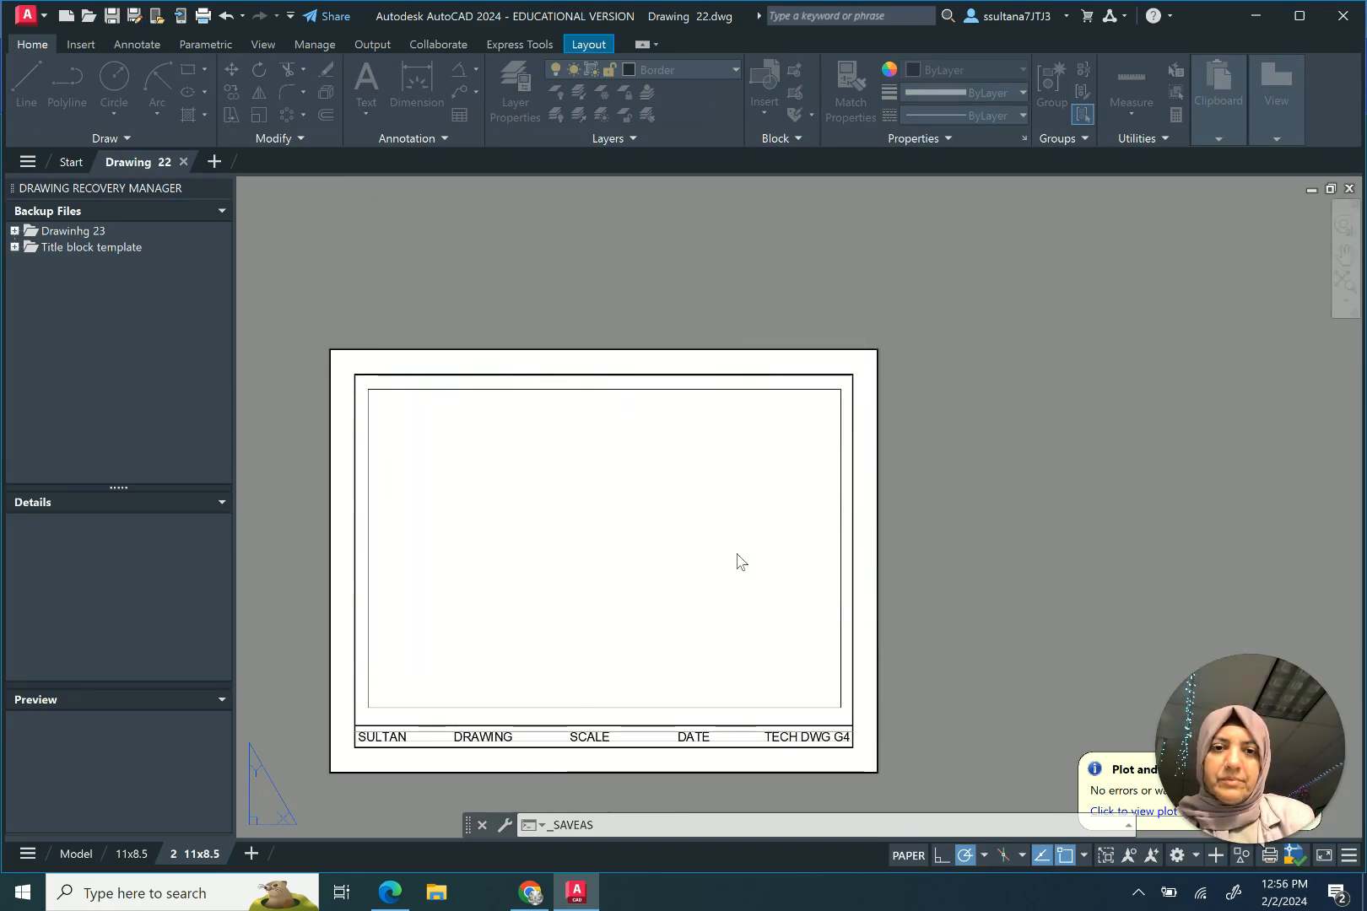
Step: Switch from the paper layout to model space and make Center the current layer
{"action": "left_click", "coordinate": [78, 854]}
{"action": "scroll", "coordinate": [286, 666], "scroll_direction": "down", "scroll_amount": 5}
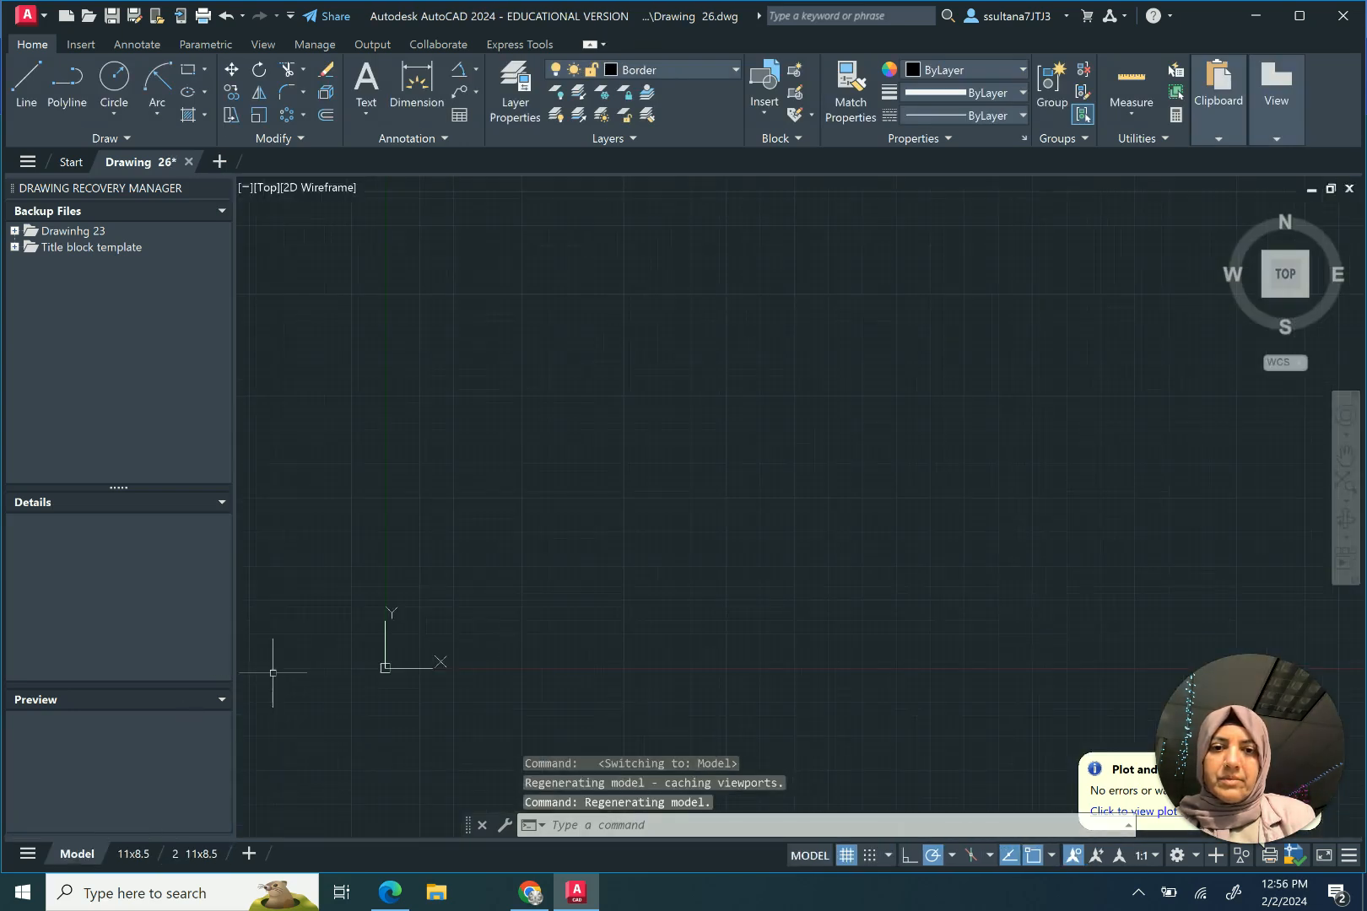
{"action": "scroll", "coordinate": [527, 565], "scroll_direction": "down", "scroll_amount": 5}
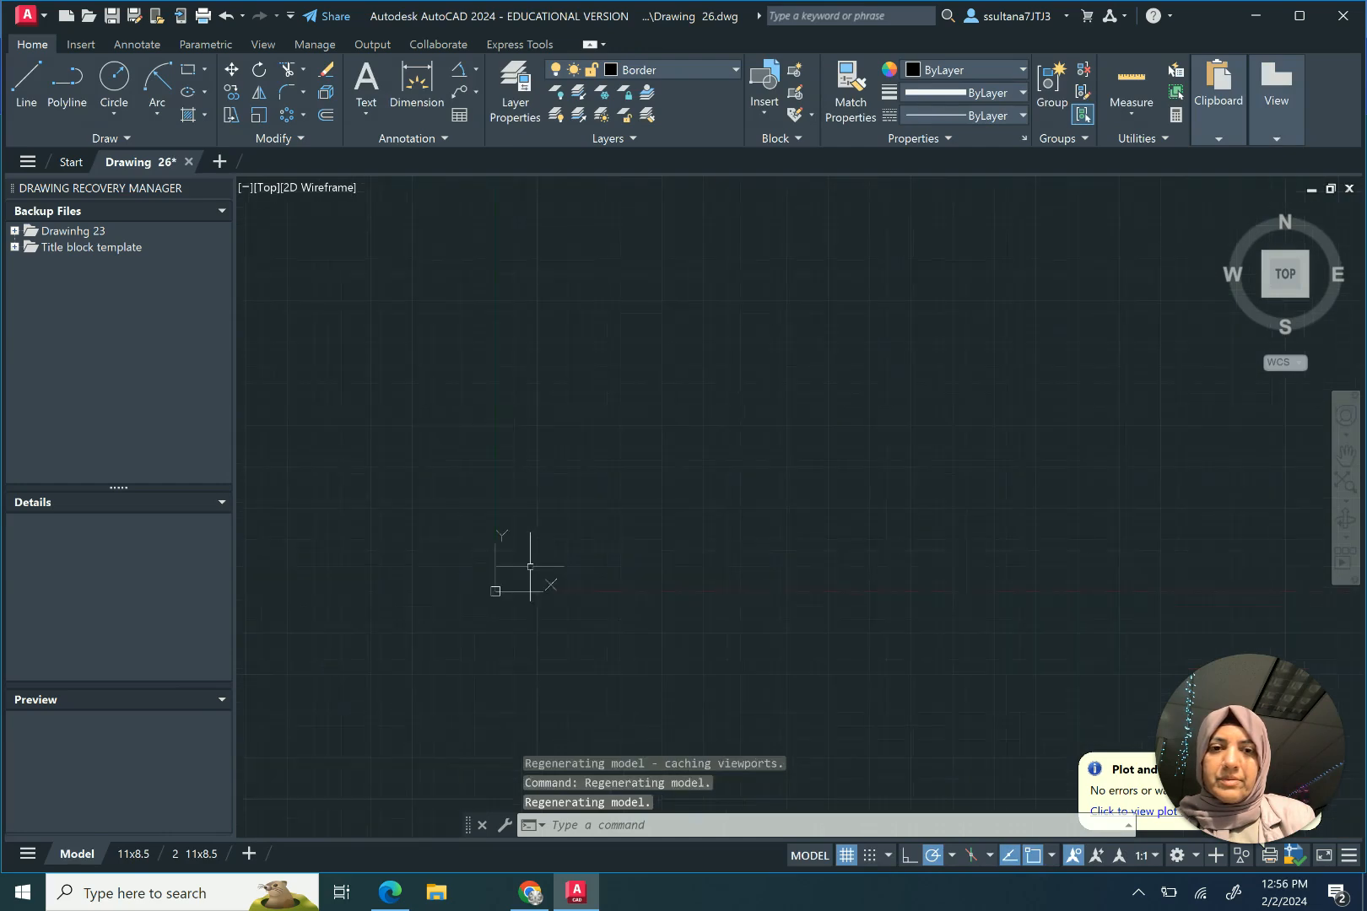
{"action": "middle_click_drag", "start_coordinate": [672, 489], "coordinate": [532, 593]}
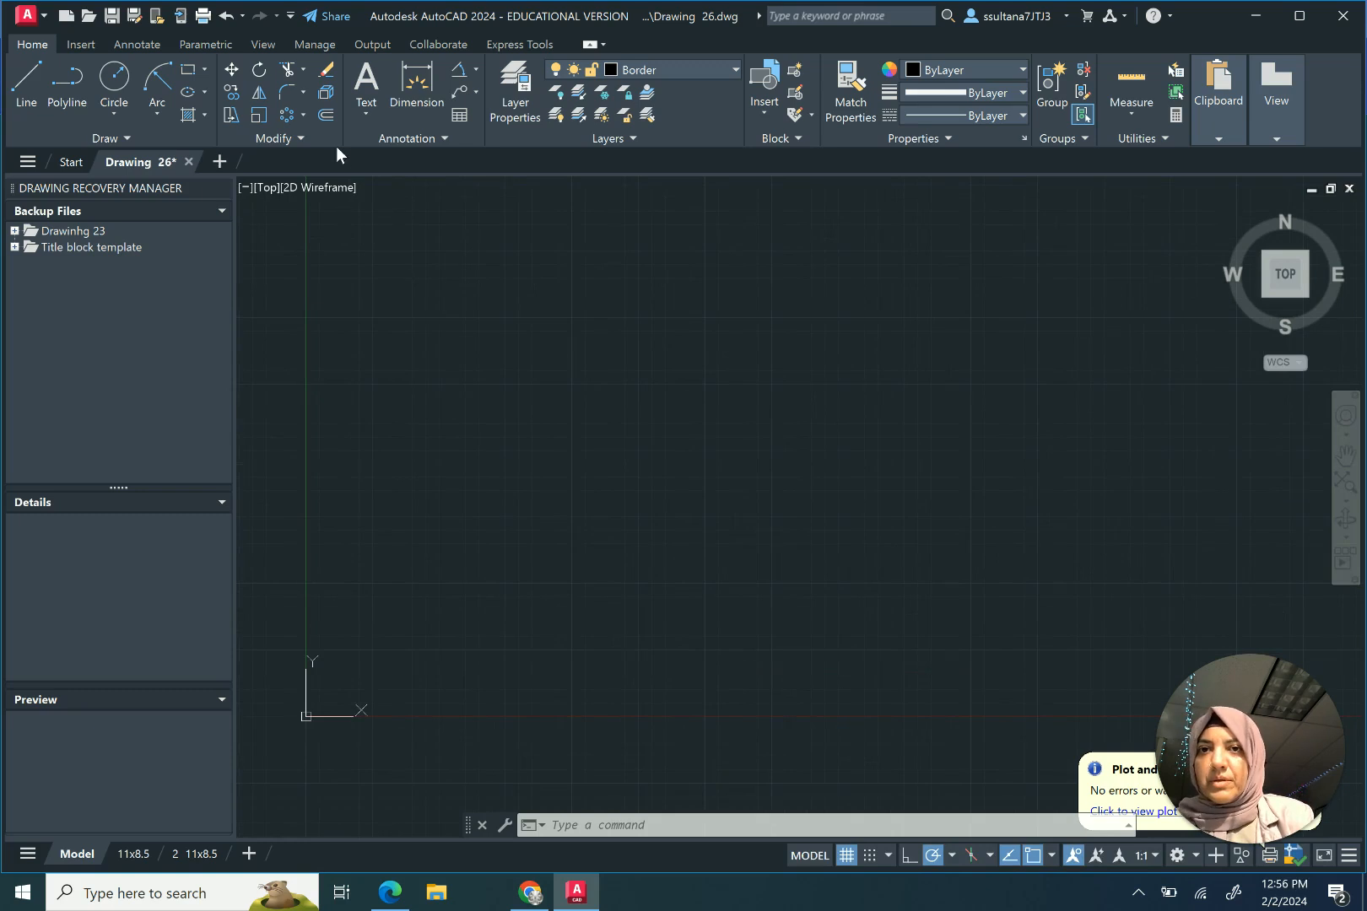
{"action": "left_click", "coordinate": [696, 71]}
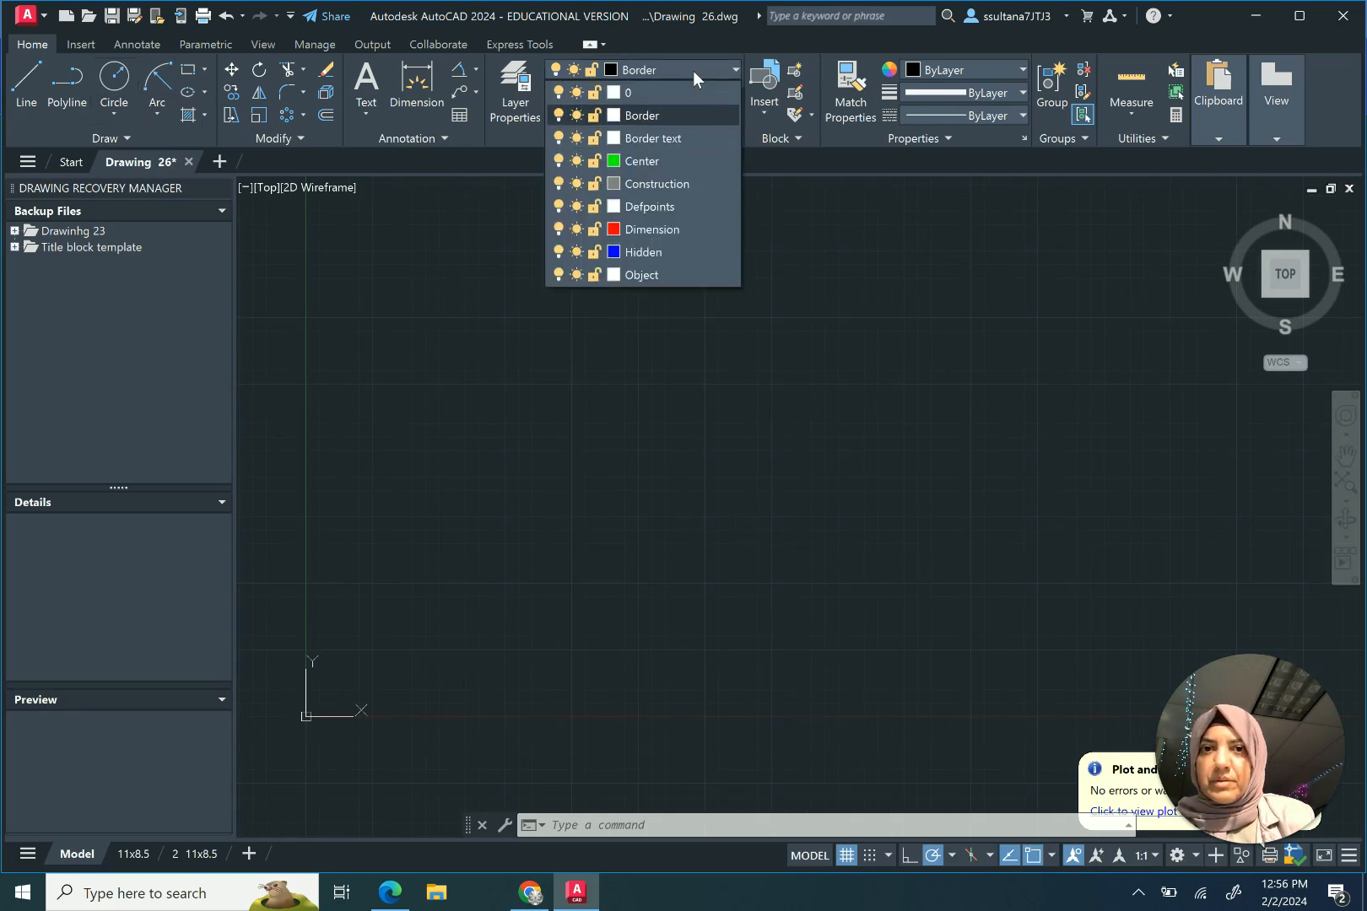
{"action": "left_click", "coordinate": [682, 162]}
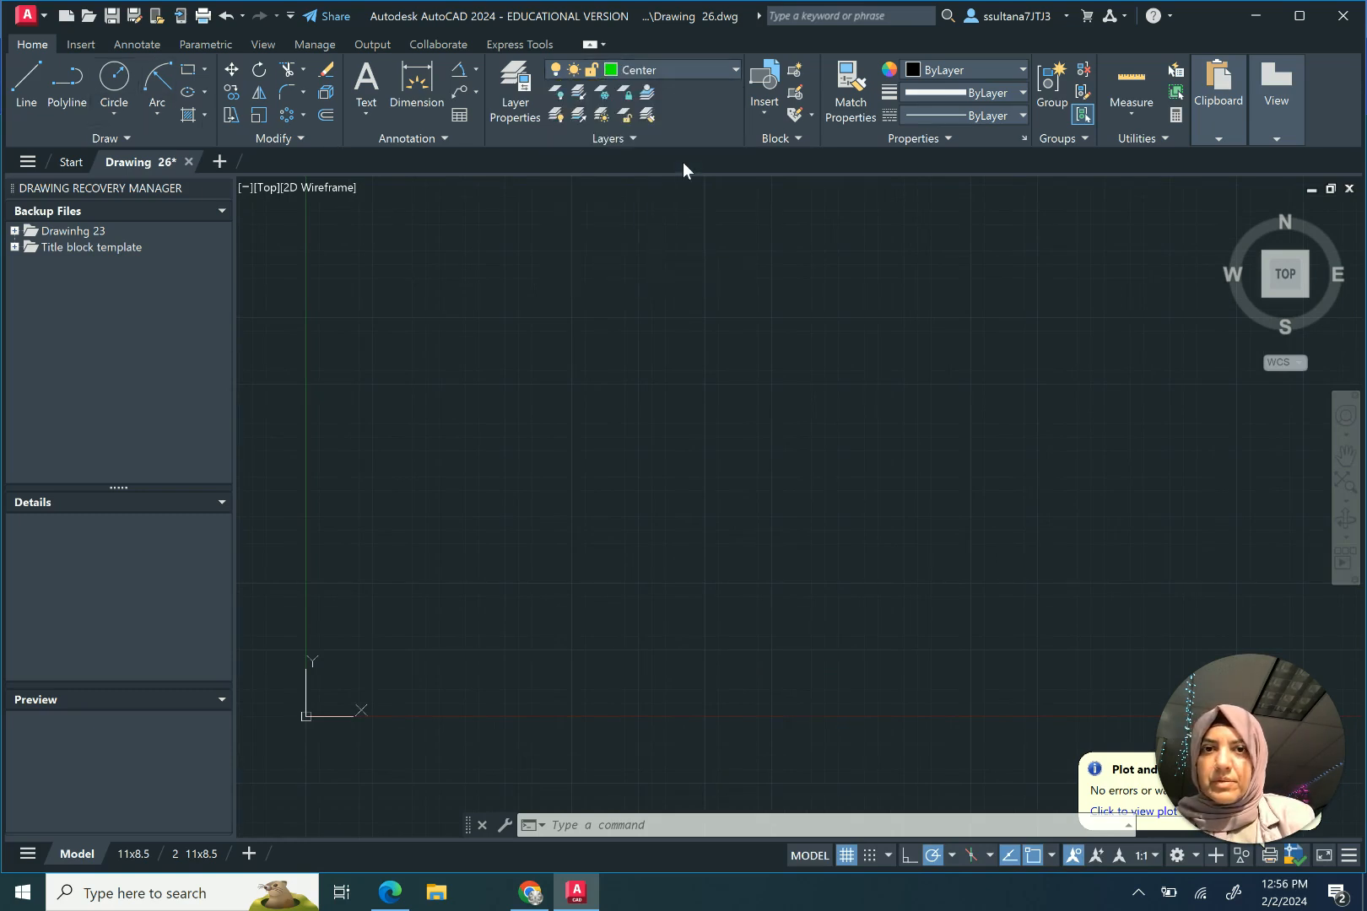
Step: With Ortho on, draw a horizontal centre line 148 units long to the right from point 100,100
{"action": "left_click", "coordinate": [26, 89]}
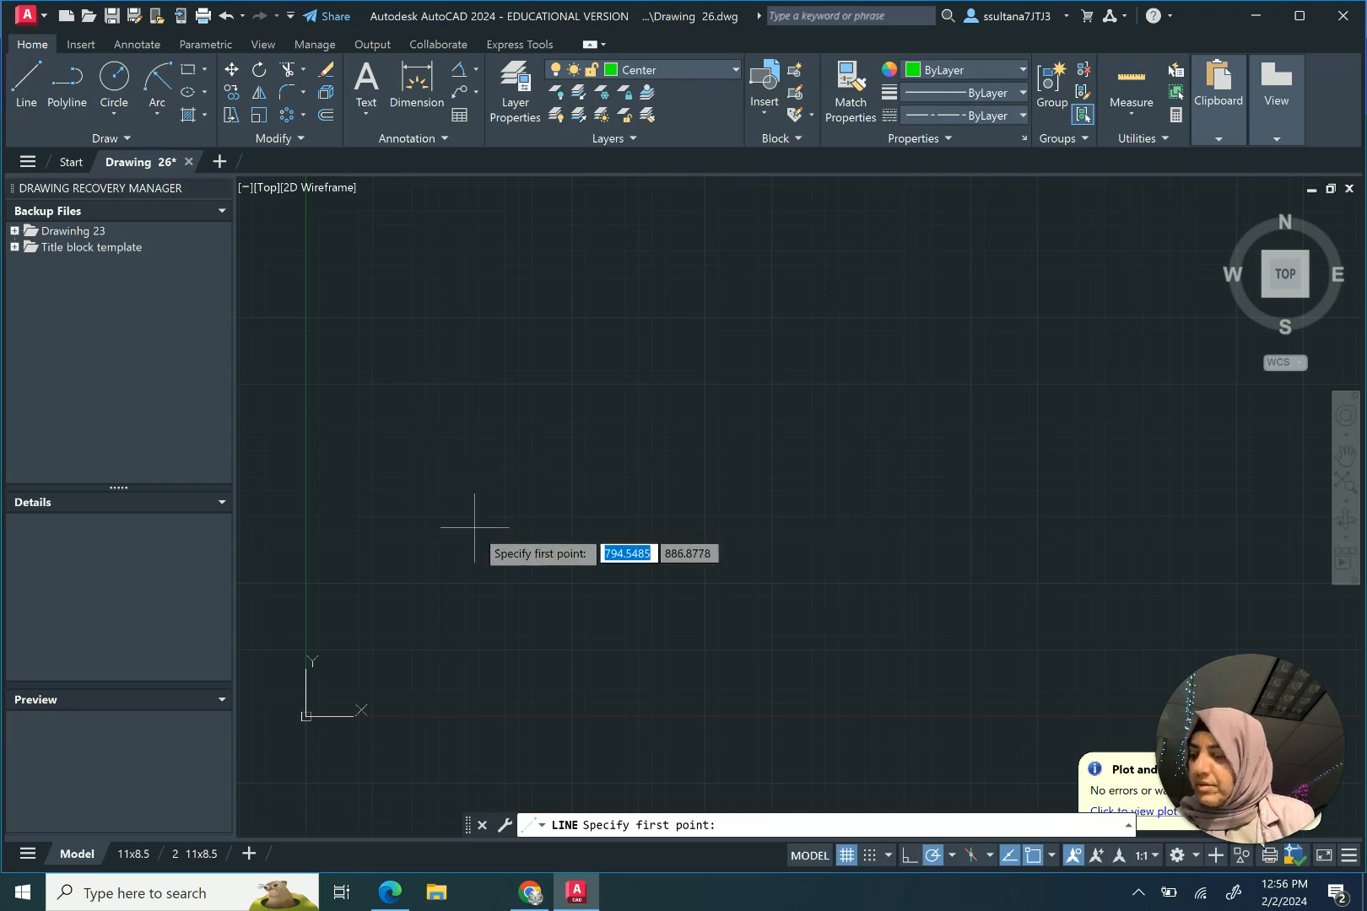
{"action": "type", "text": "100"}
{"action": "key", "text": "Tab"}
{"action": "type", "text": "100"}
{"action": "key", "text": "Return"}
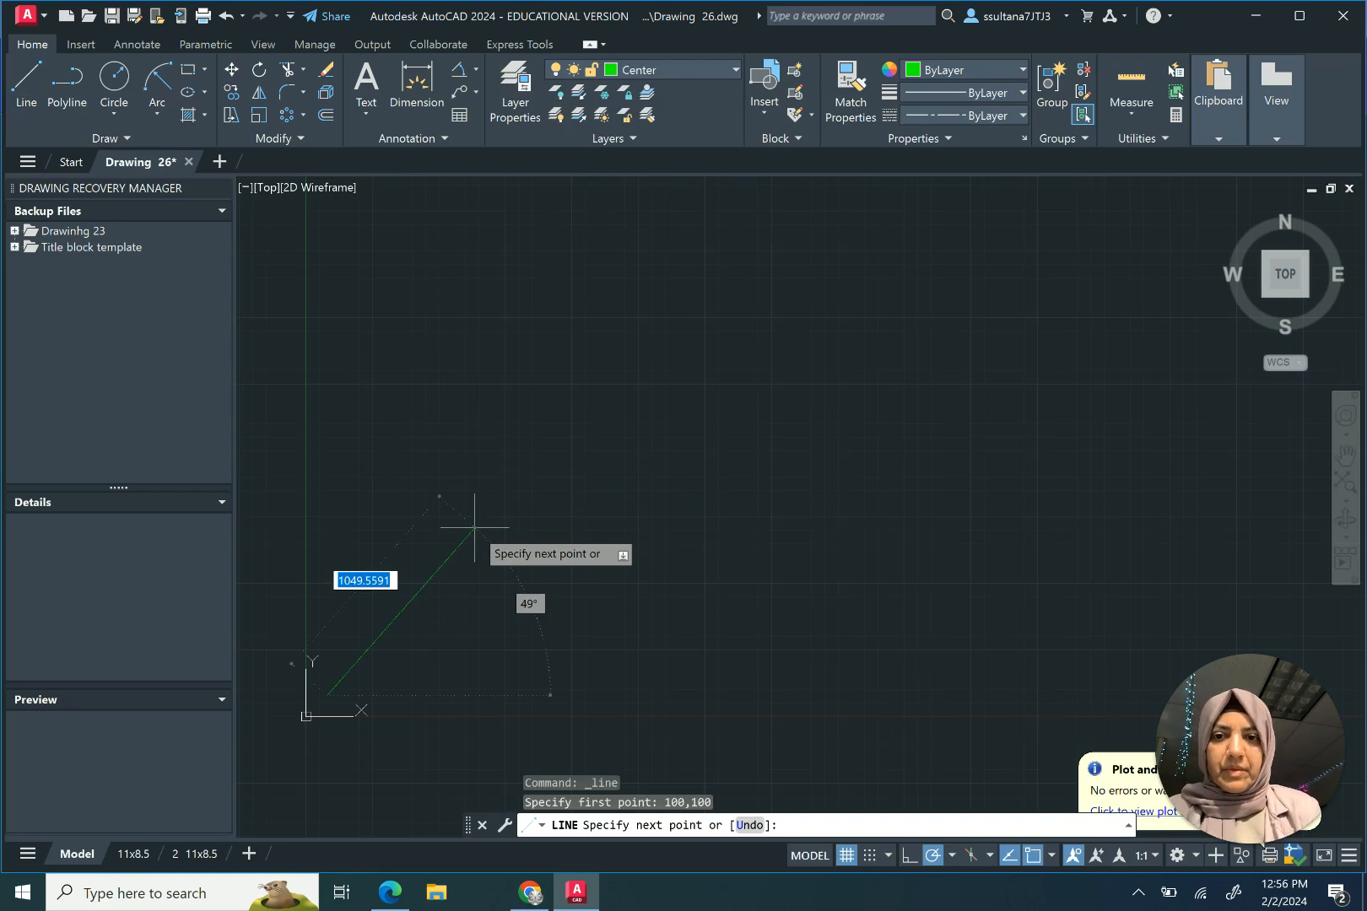
{"action": "left_click", "coordinate": [904, 856]}
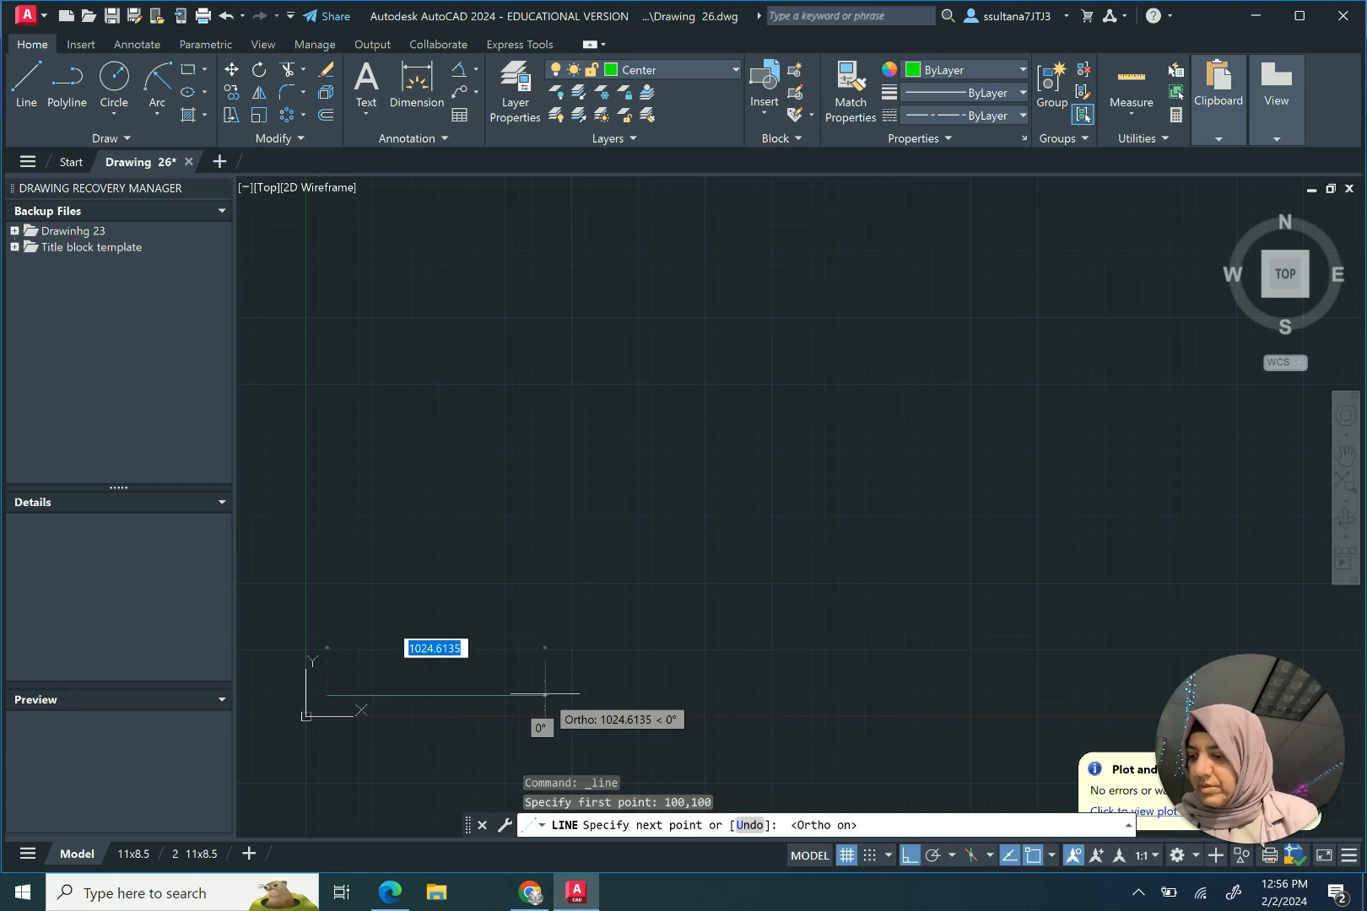
{"action": "type", "text": "1"}
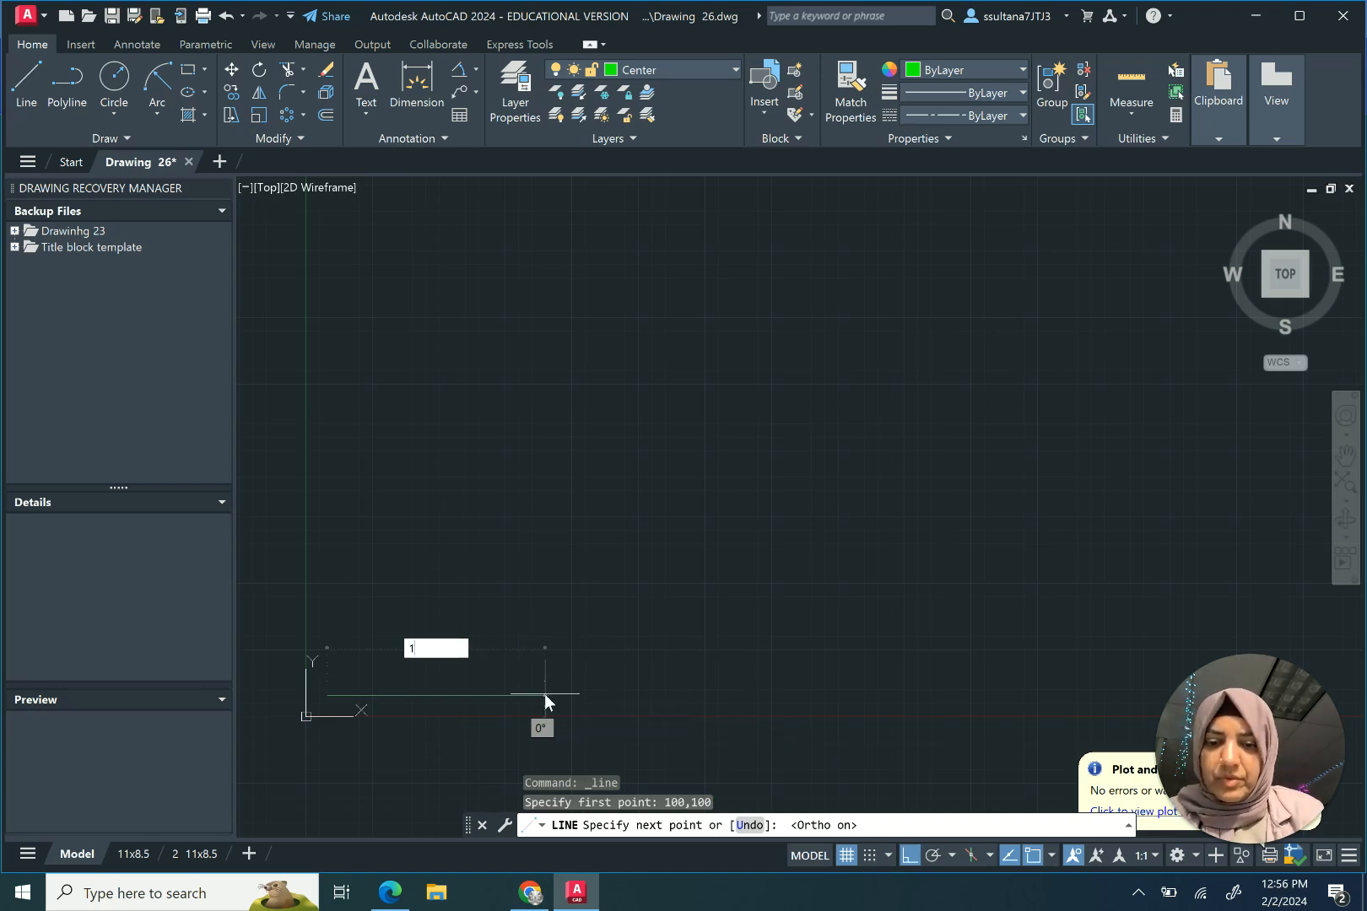
{"action": "type", "text": "48"}
{"action": "key", "text": "Return"}
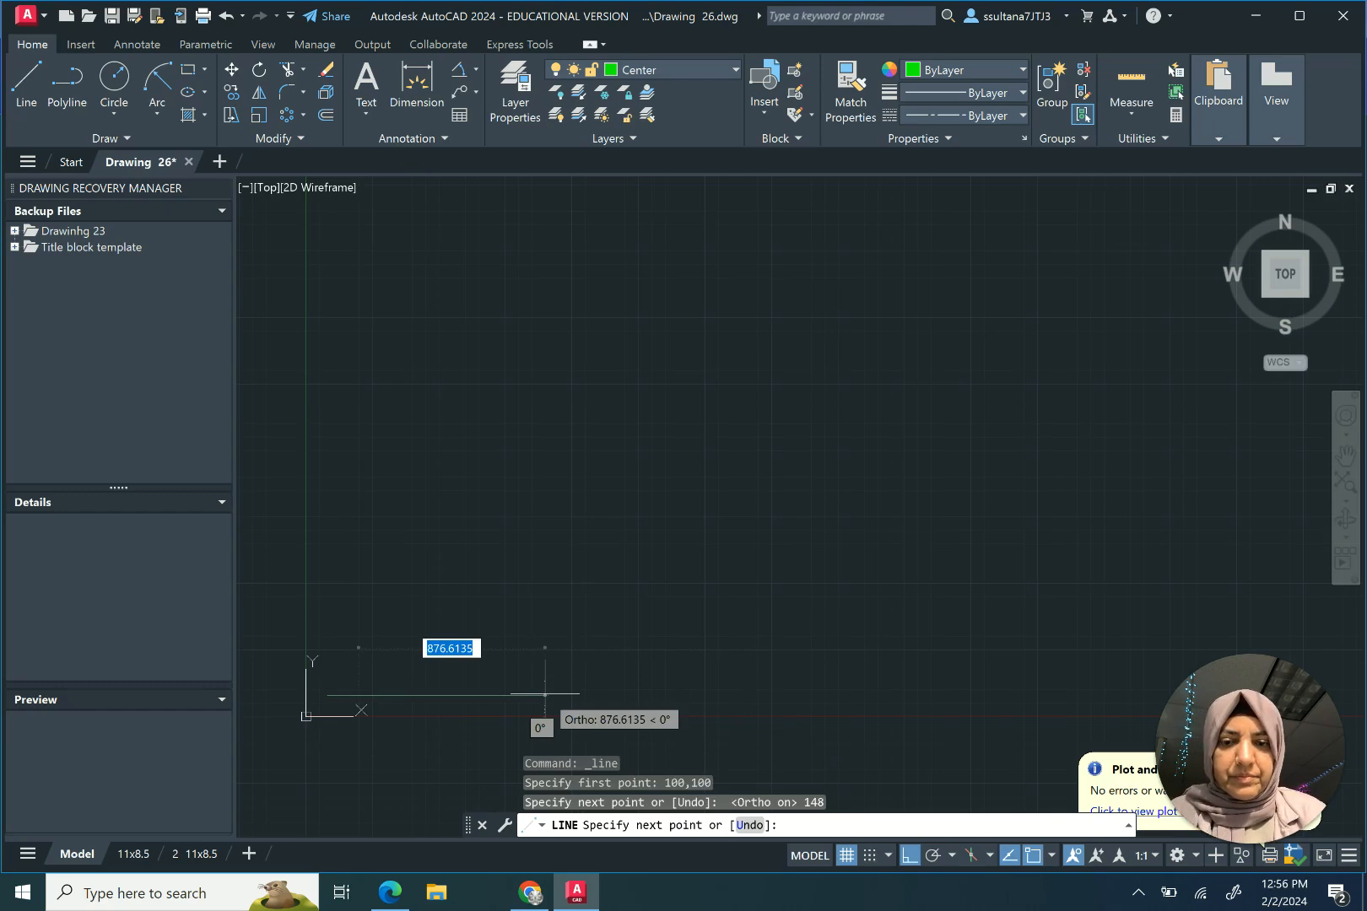
{"action": "key", "text": "Return"}
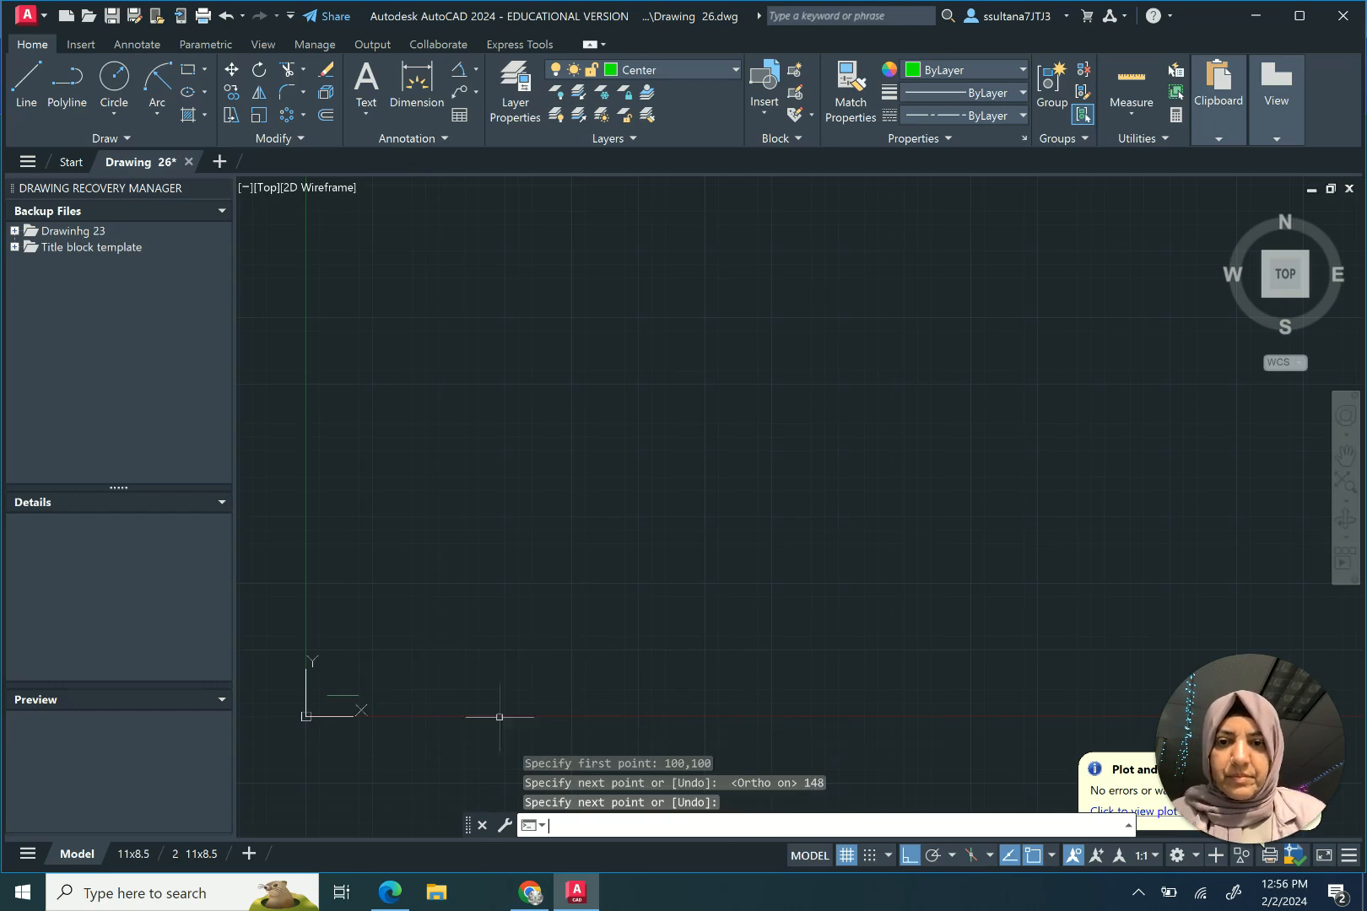
Step: Make Object the current layer and draw a circle of diameter 22 centred on the left end of the centre line
{"action": "left_click", "coordinate": [1347, 482]}
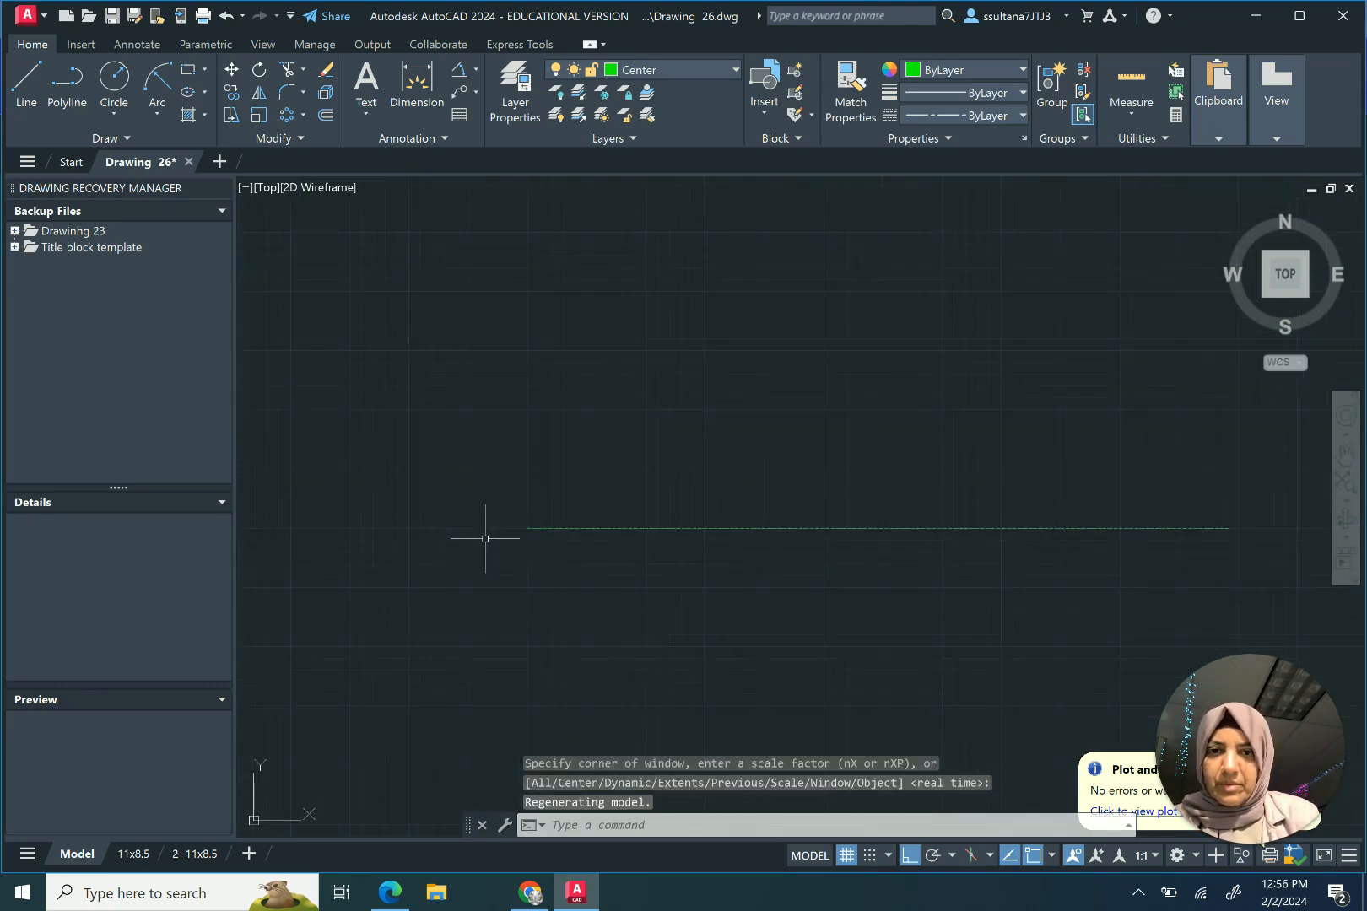
{"action": "left_click", "coordinate": [675, 70]}
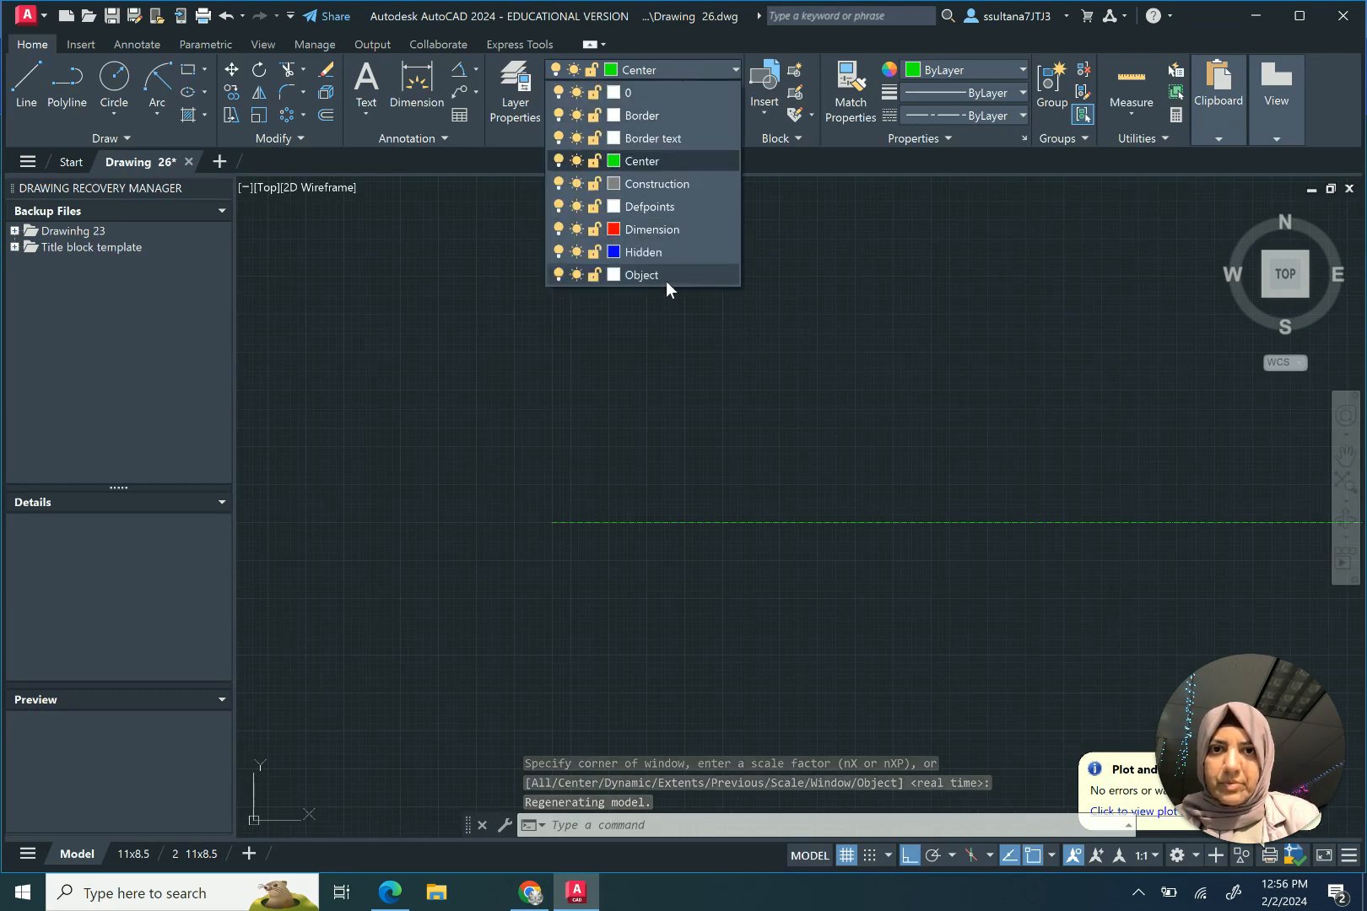
{"action": "left_click", "coordinate": [667, 279]}
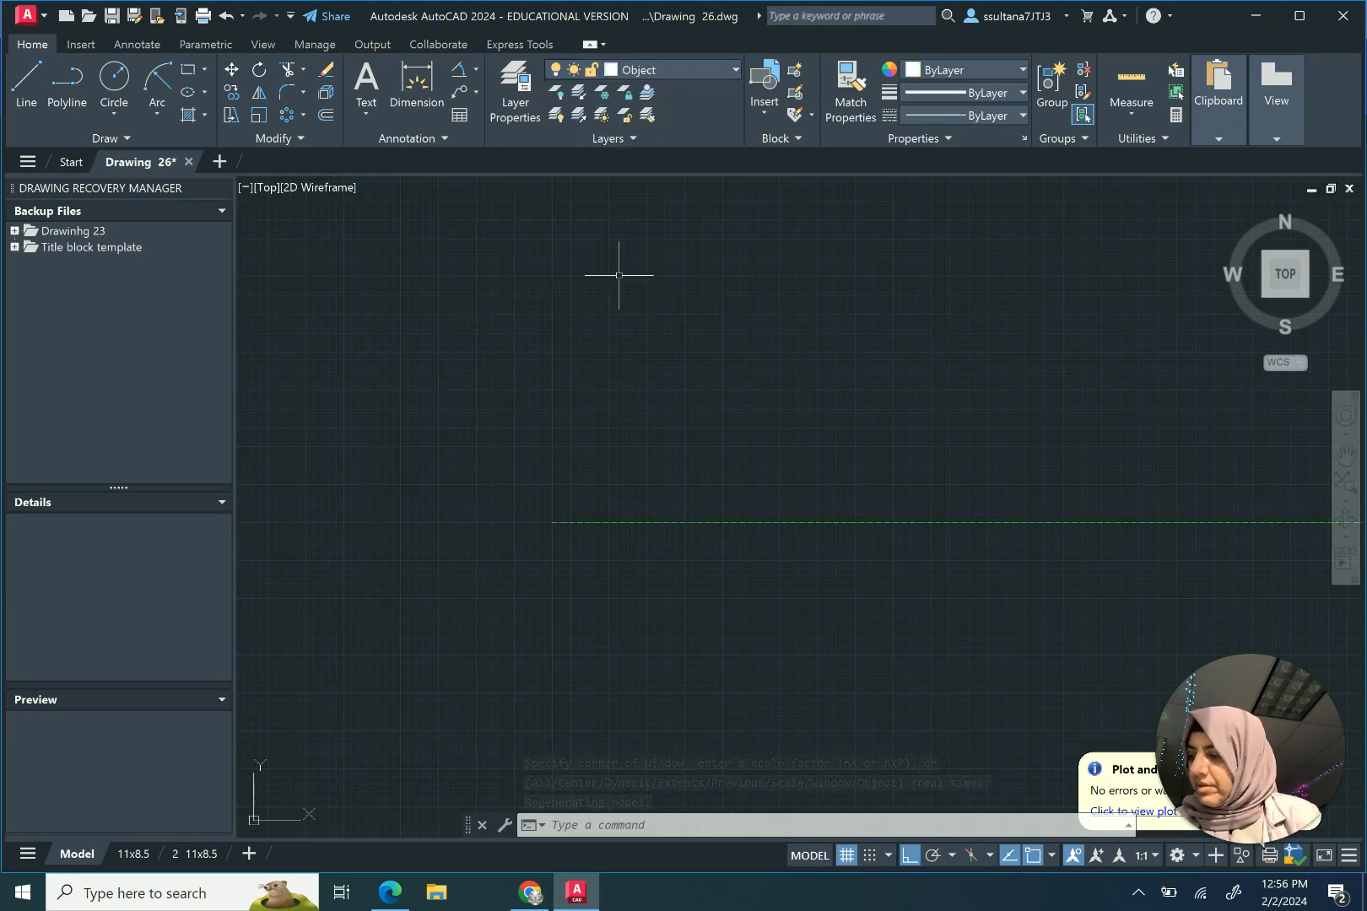
{"action": "left_click", "coordinate": [116, 117]}
{"action": "left_click", "coordinate": [115, 187]}
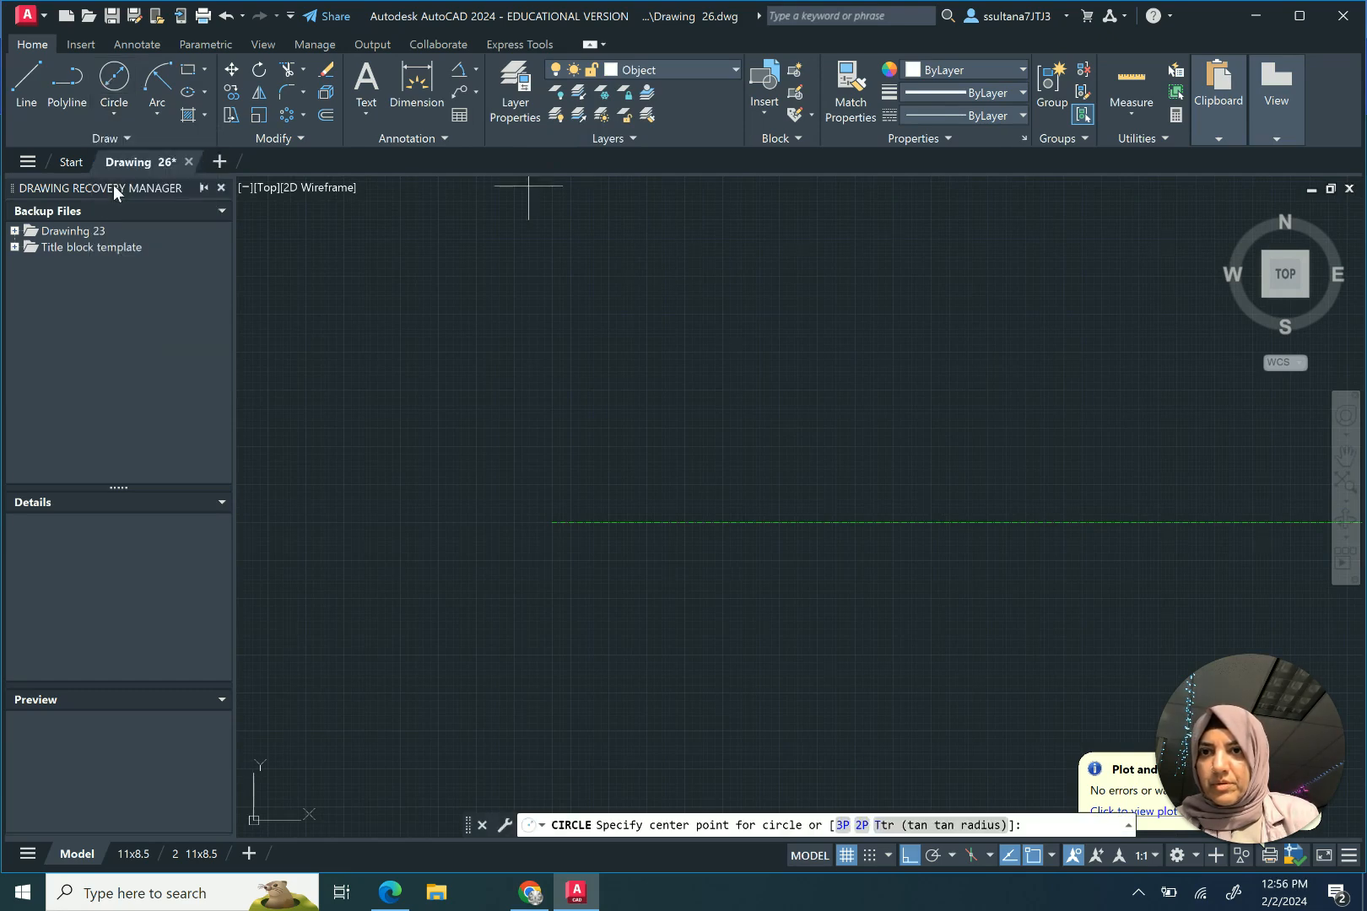
{"action": "left_click", "coordinate": [552, 523]}
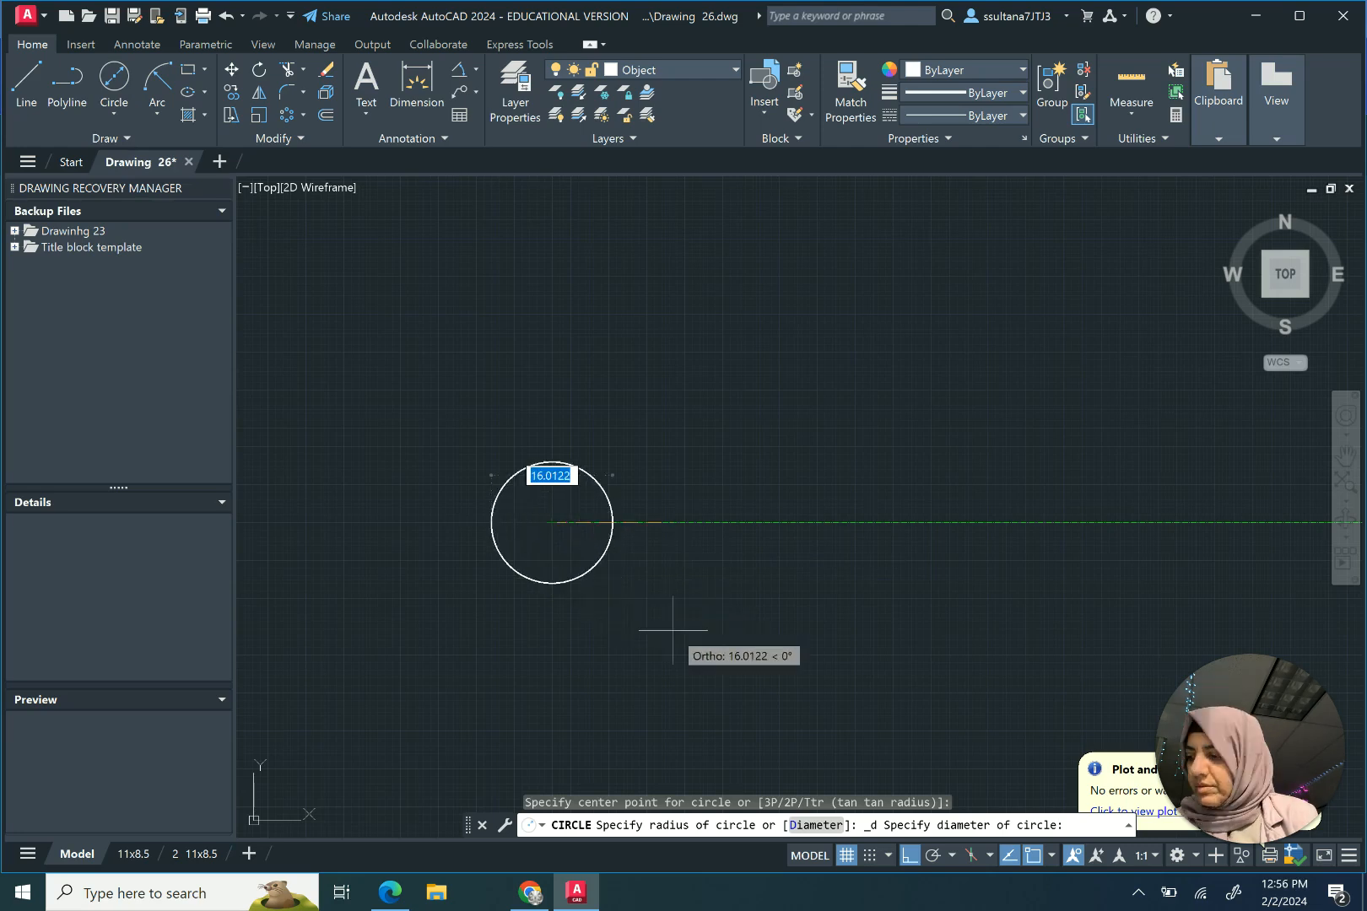
{"action": "type", "text": "22"}
{"action": "key", "text": "Return"}
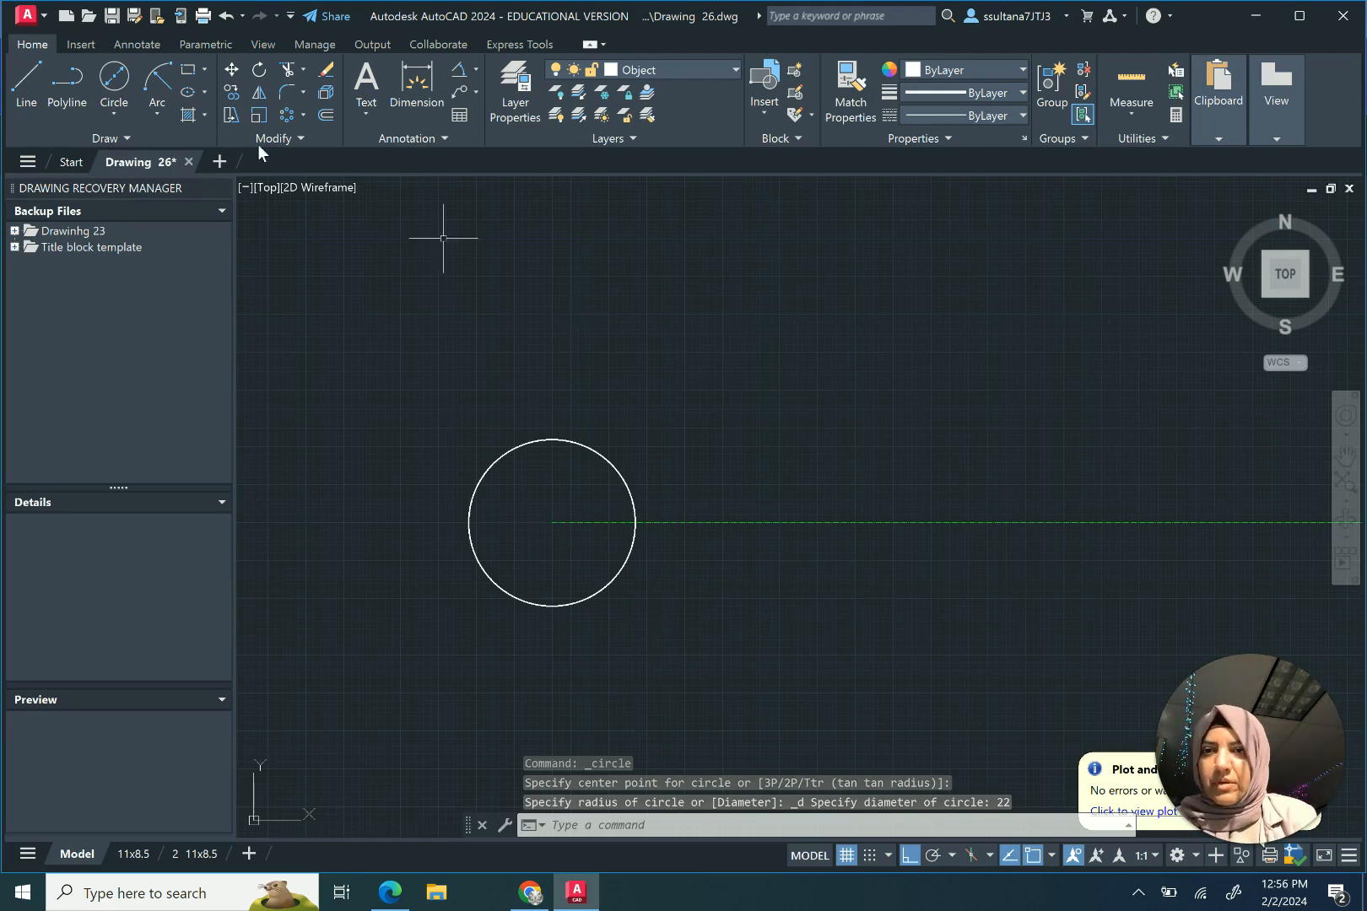
Step: Draw a horizontal line 25 units long to the right from the circle's top quadrant
{"action": "left_click", "coordinate": [26, 82]}
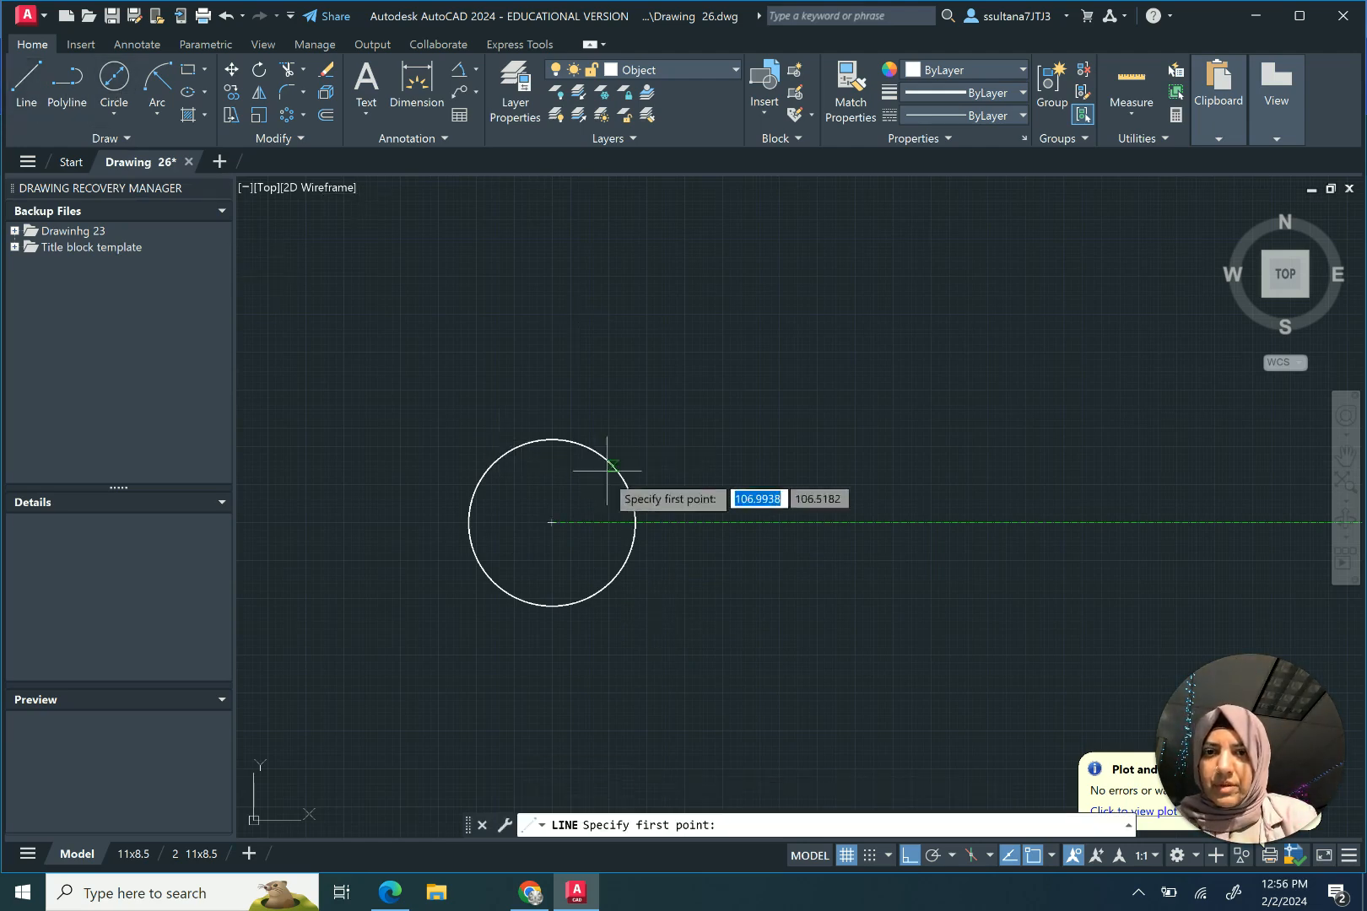
{"action": "left_click", "coordinate": [552, 440]}
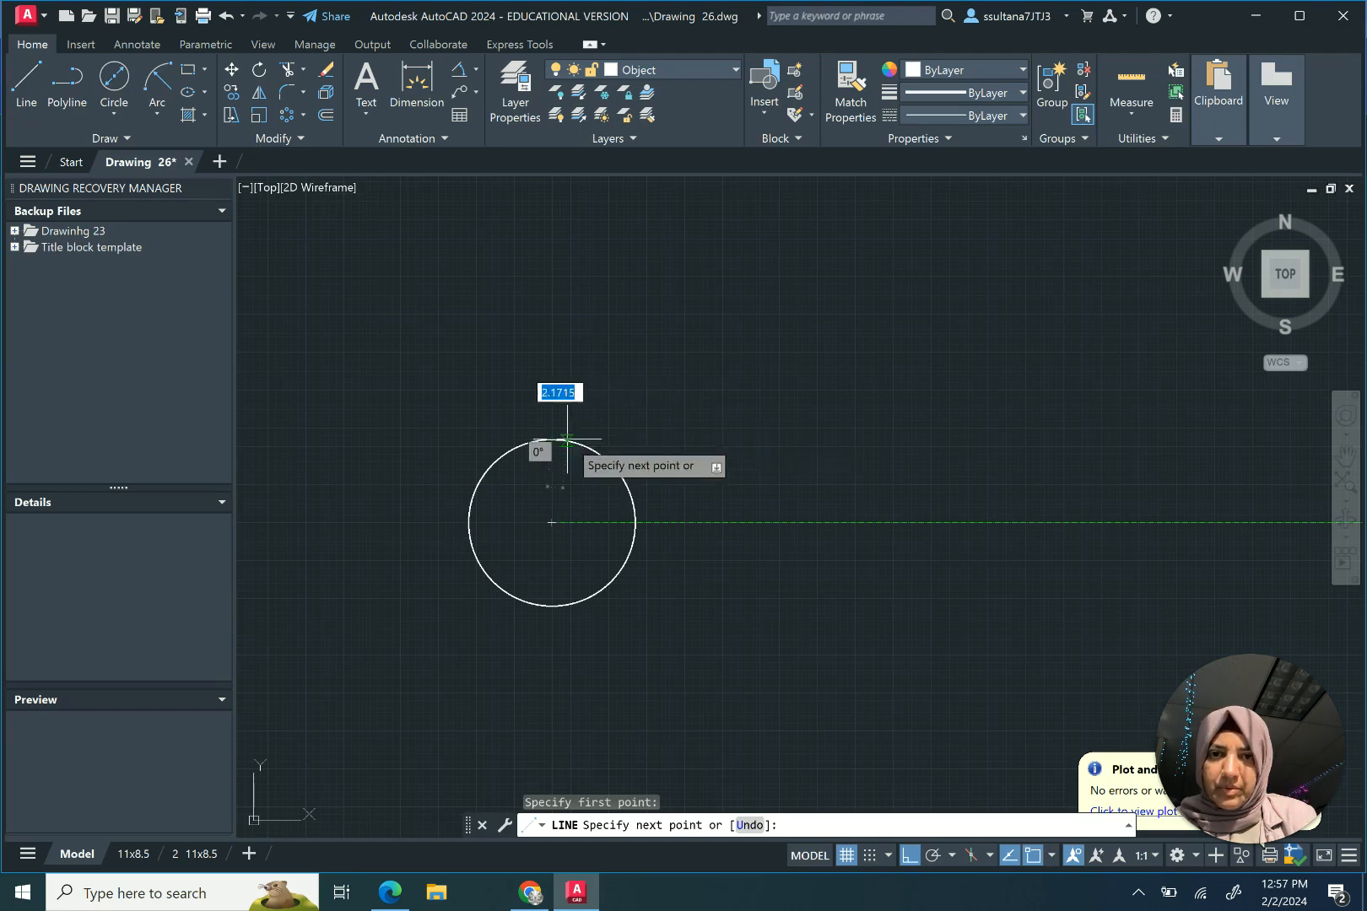
{"action": "left_click", "coordinate": [1051, 855]}
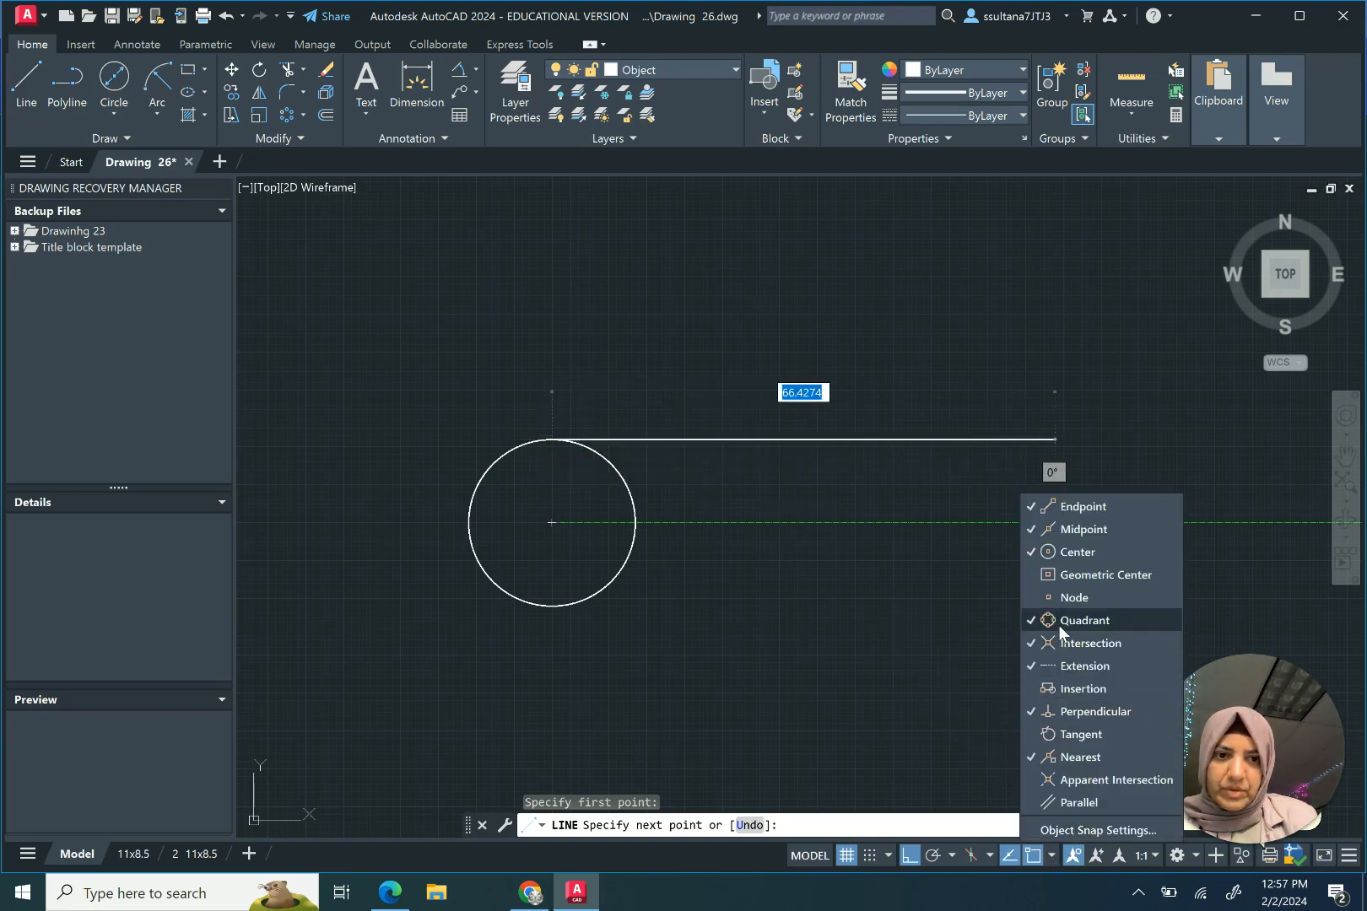
{"action": "left_click", "coordinate": [1054, 856]}
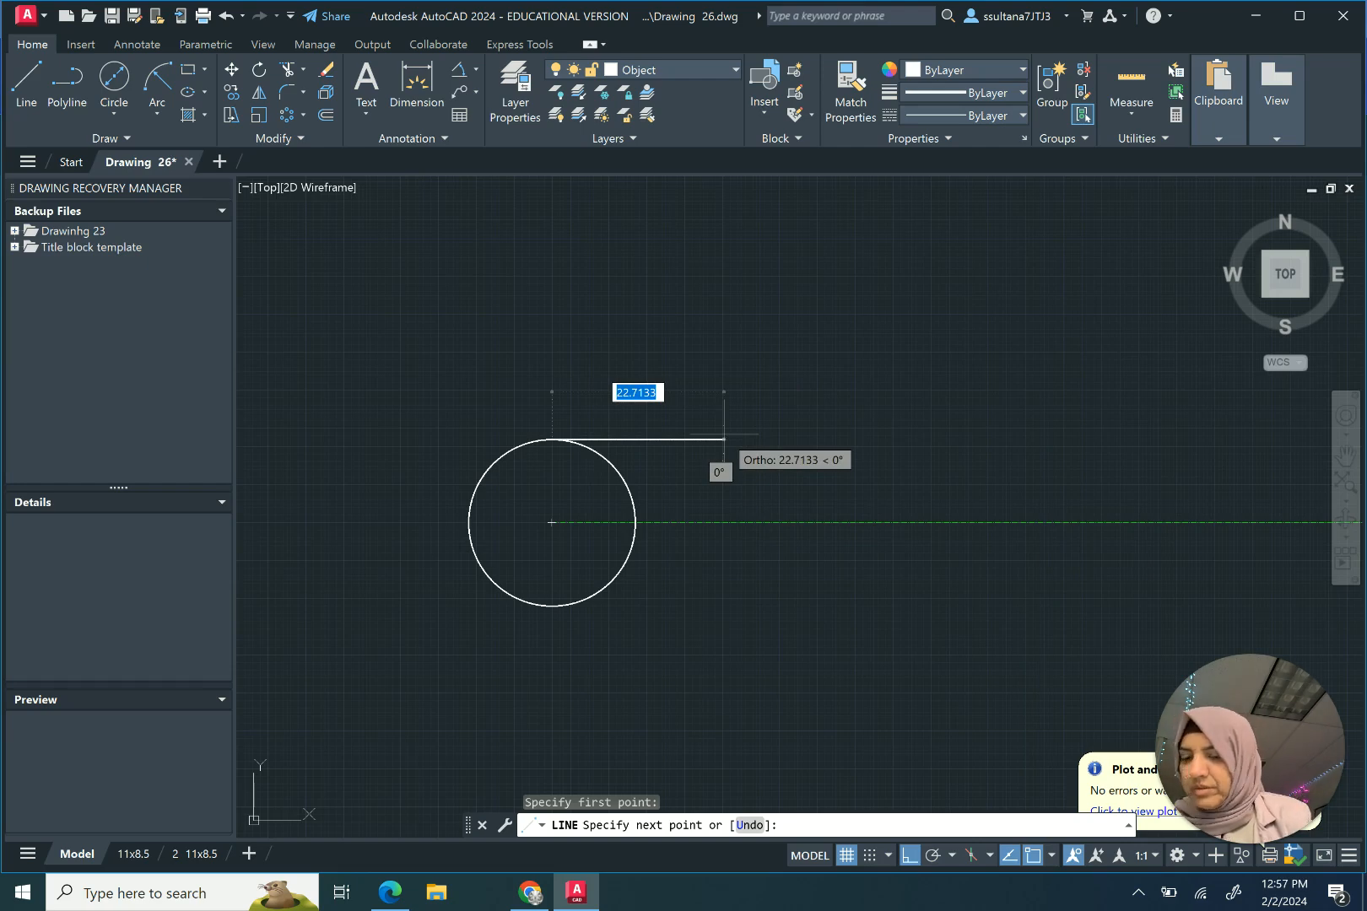
{"action": "type", "text": "25"}
{"action": "key", "text": "Return"}
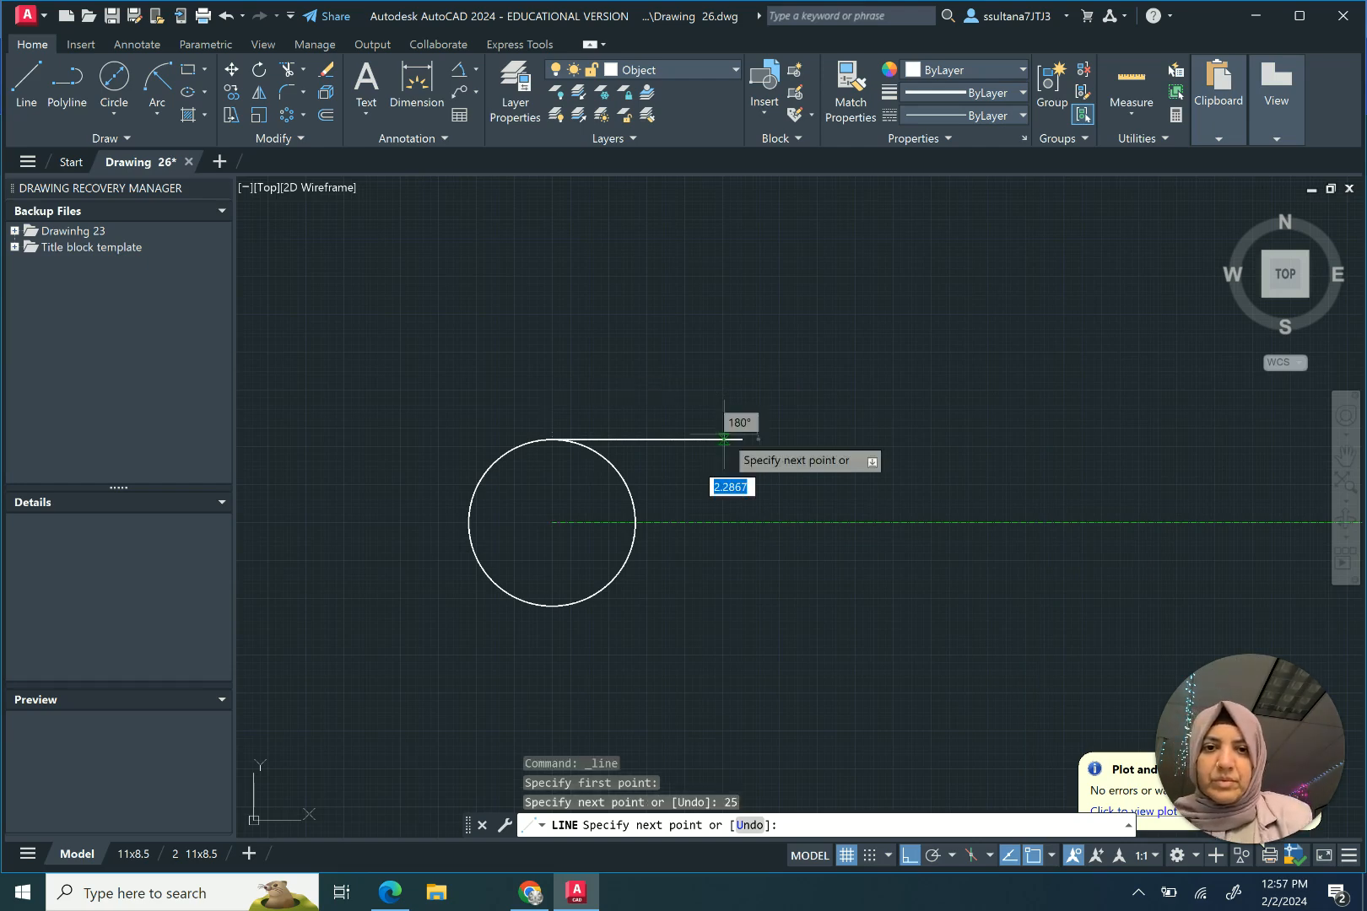
{"action": "key", "text": "Return"}
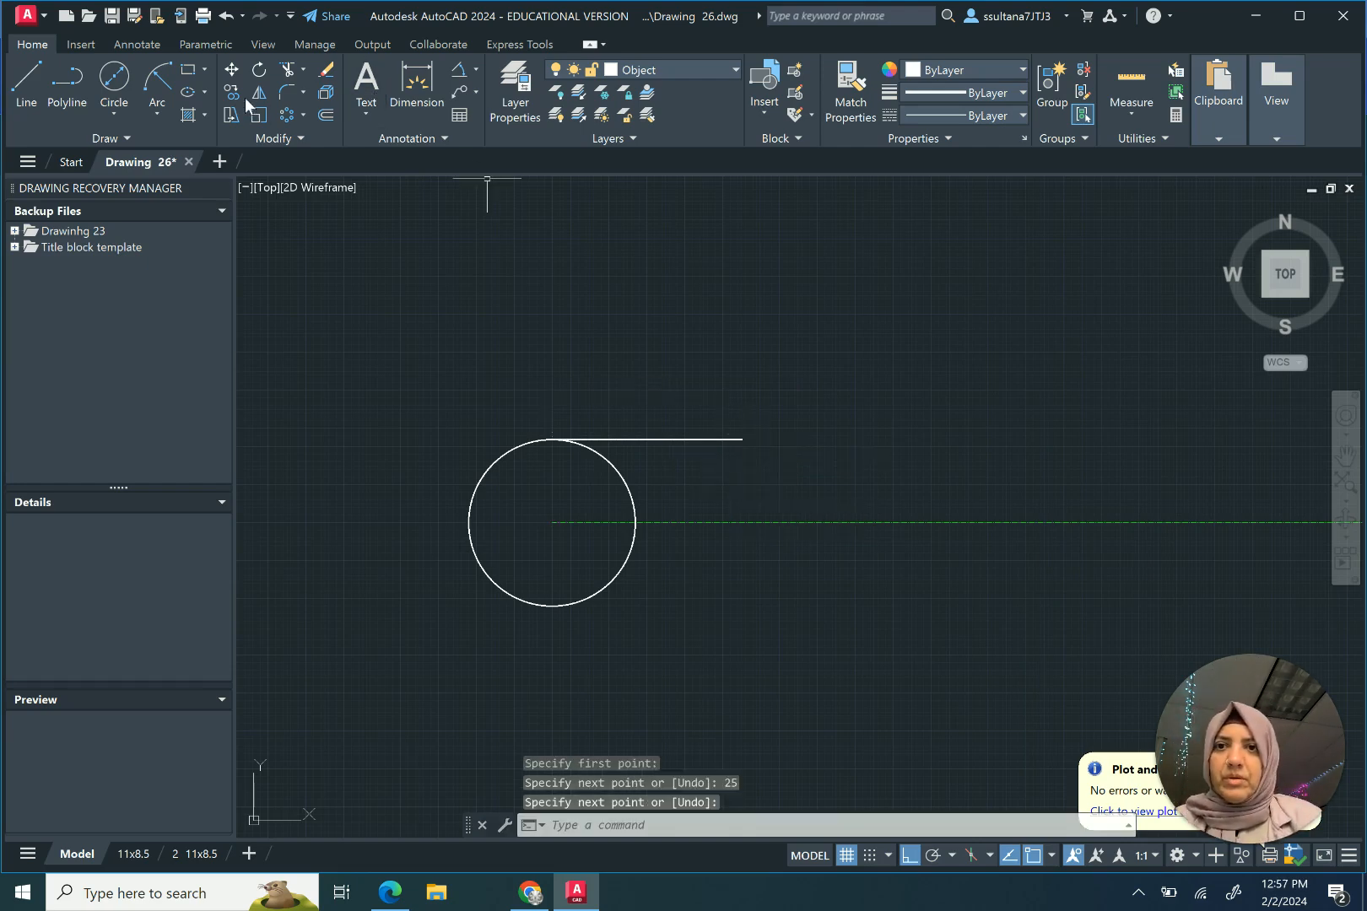
Step: Copy the 25-unit line from the circle's top quadrant to its bottom quadrant
{"action": "left_click", "coordinate": [236, 98]}
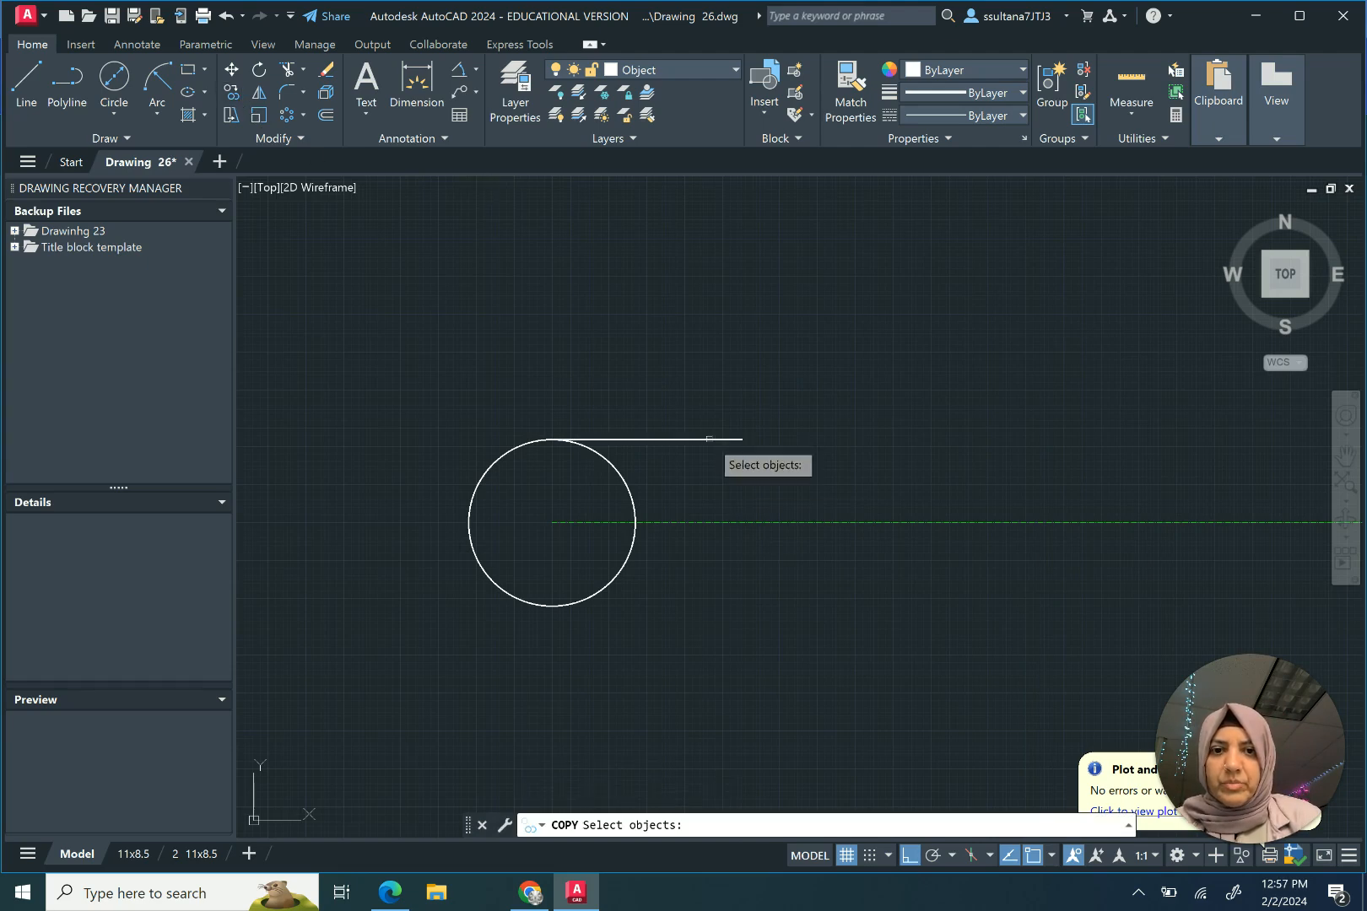
{"action": "left_click", "coordinate": [712, 439]}
{"action": "key", "text": "Return"}
{"action": "left_click", "coordinate": [552, 439]}
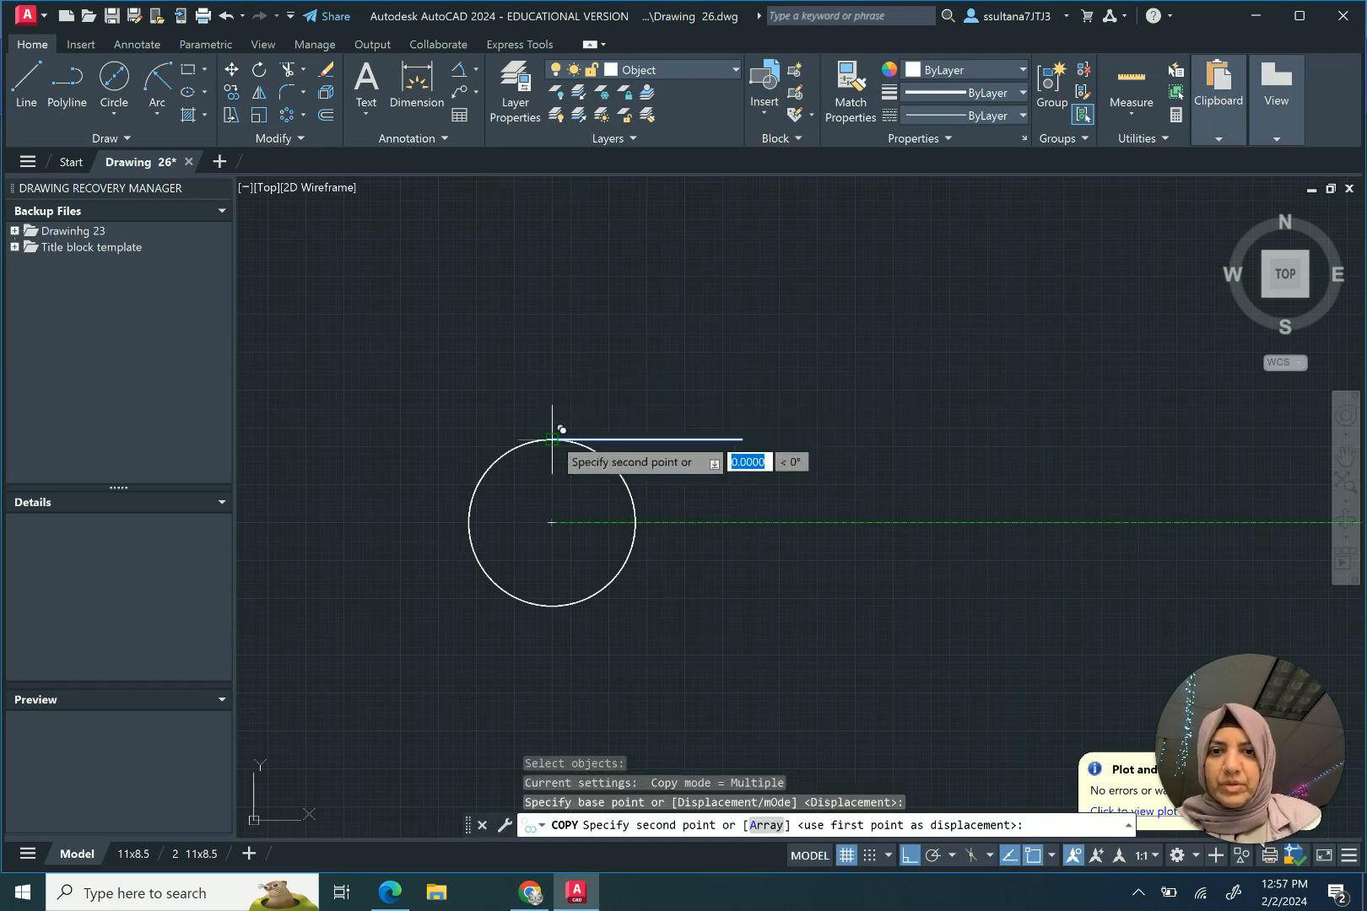
{"action": "left_click", "coordinate": [552, 605]}
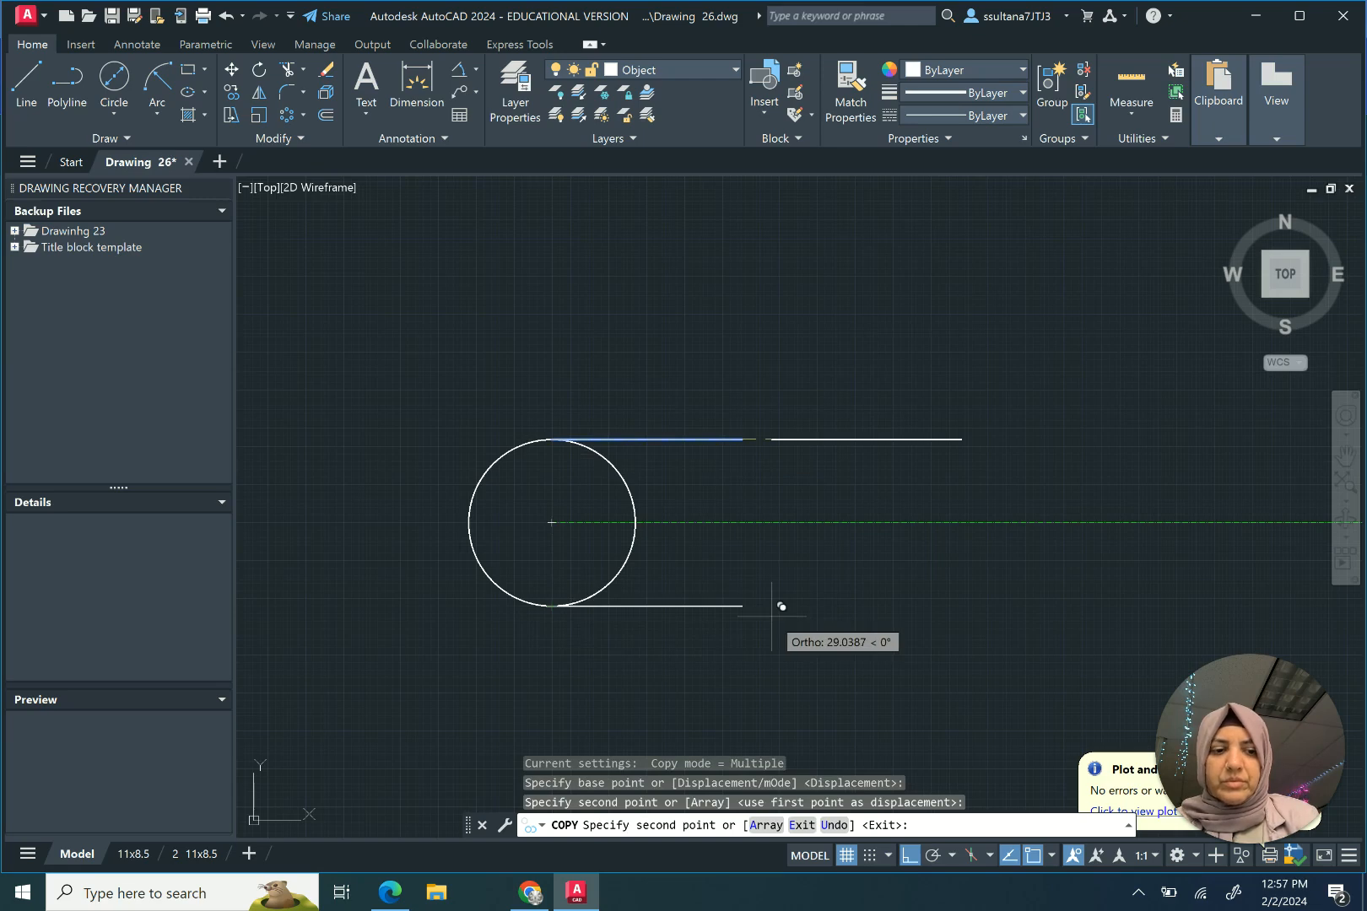
{"action": "key", "text": "Return"}
Step: Trim away the right half of the circle between the two horizontal slot lines
{"action": "left_click", "coordinate": [708, 606]}
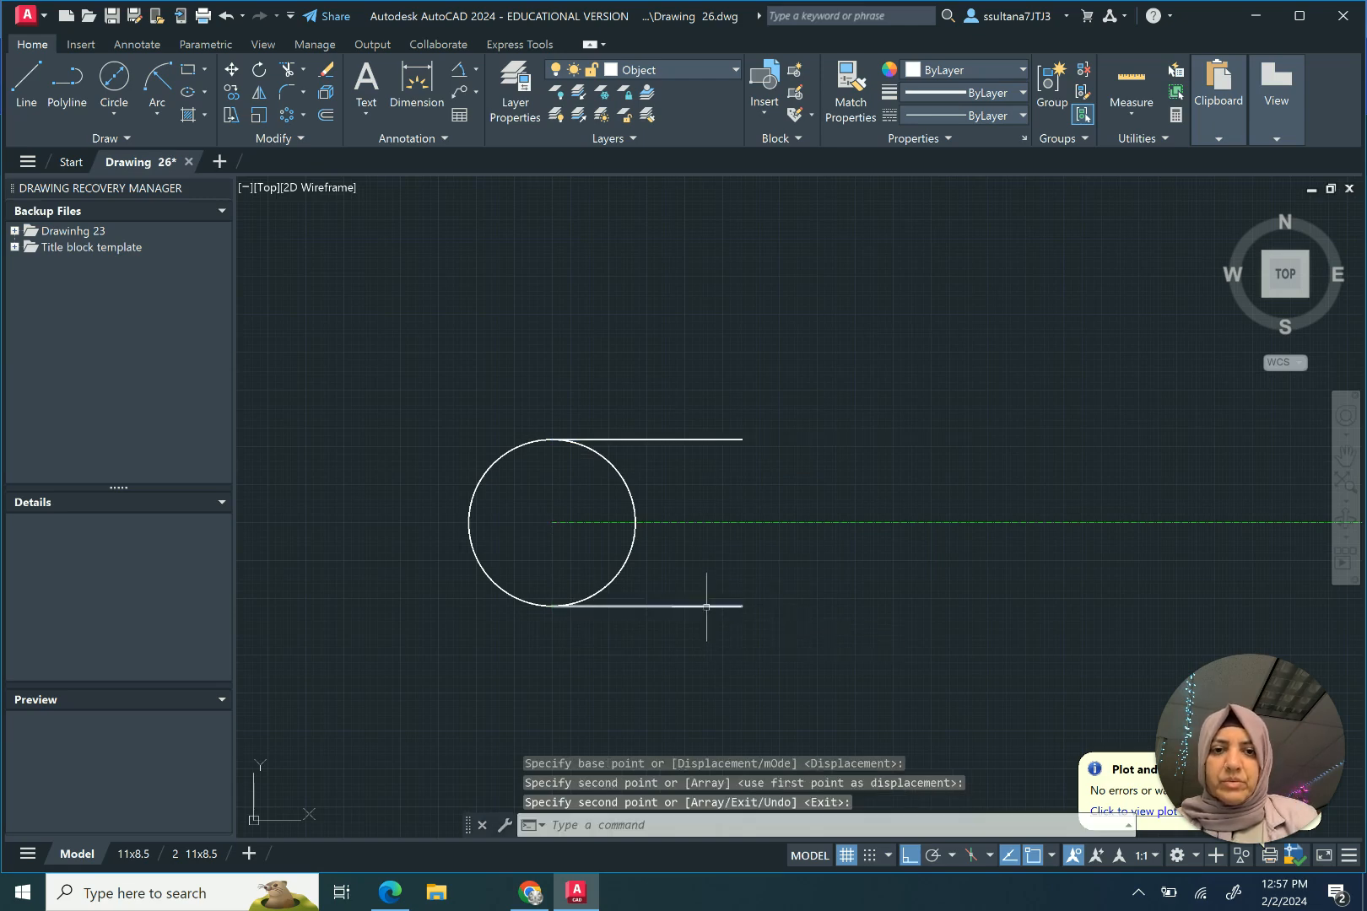
{"action": "left_click", "coordinate": [694, 439]}
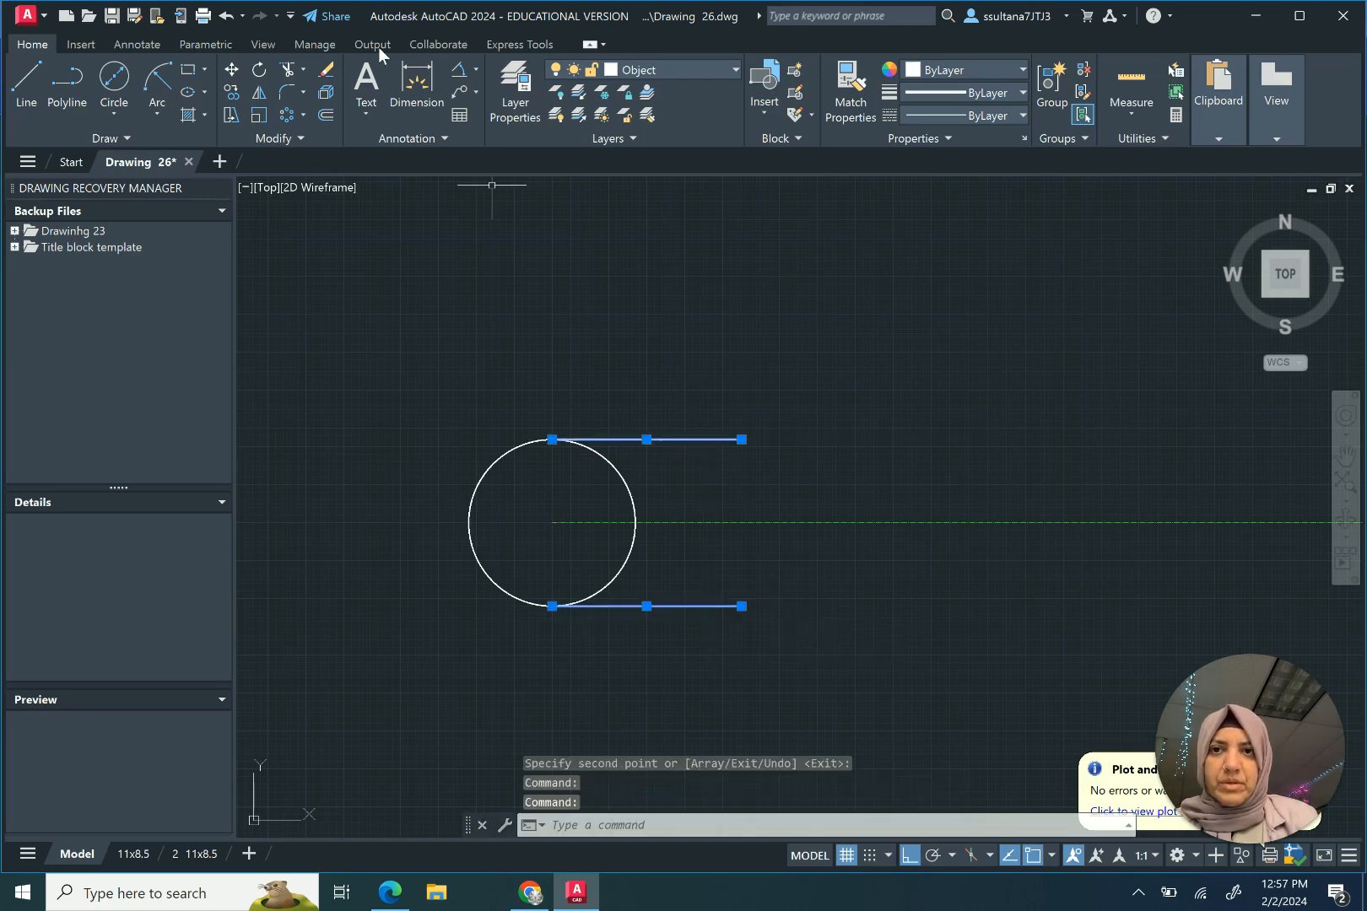
{"action": "left_click", "coordinate": [287, 68]}
{"action": "left_click", "coordinate": [628, 487]}
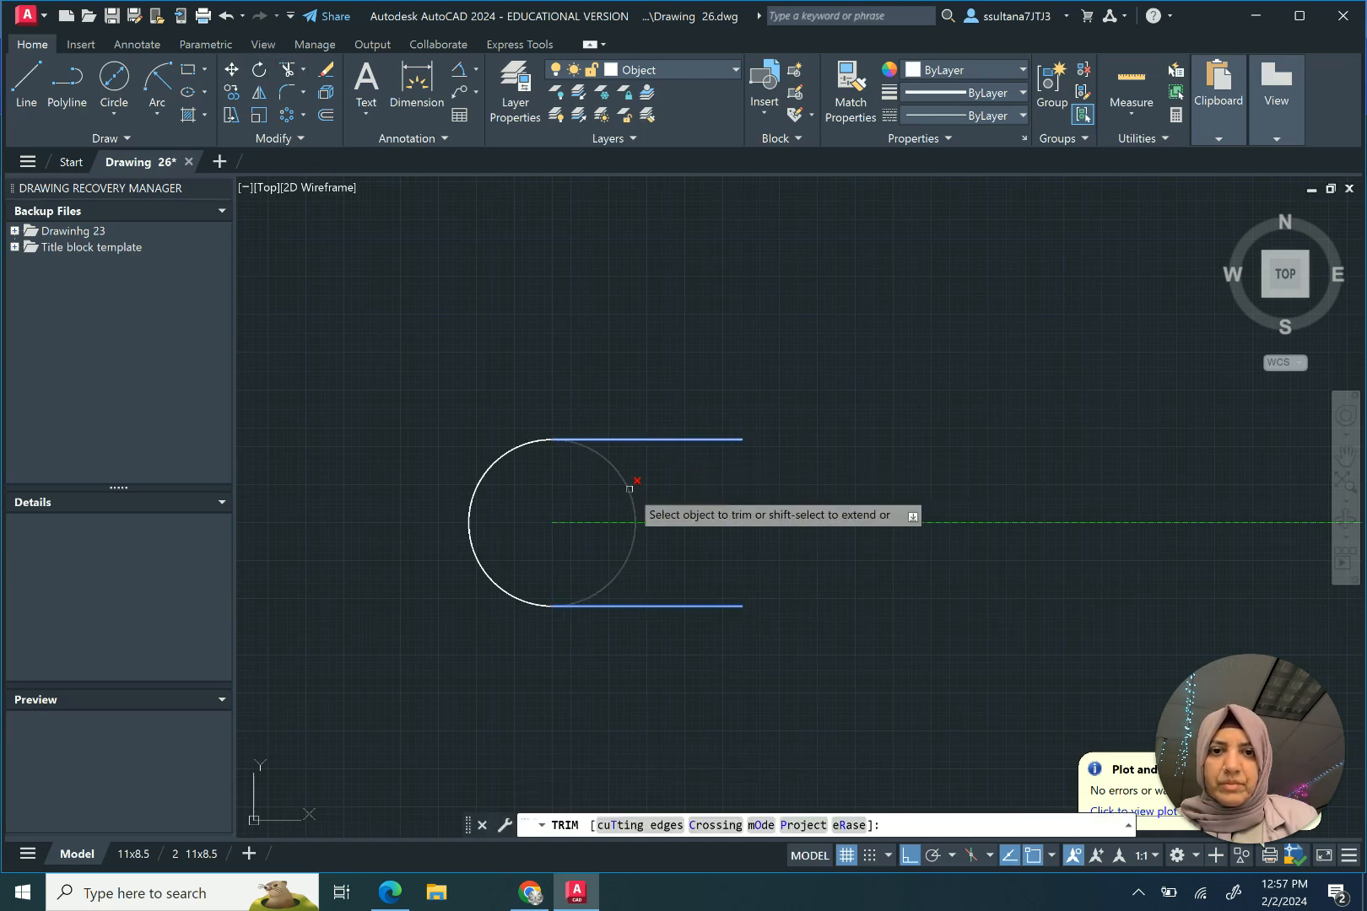
{"action": "right_click", "coordinate": [611, 480]}
{"action": "left_click", "coordinate": [616, 485]}
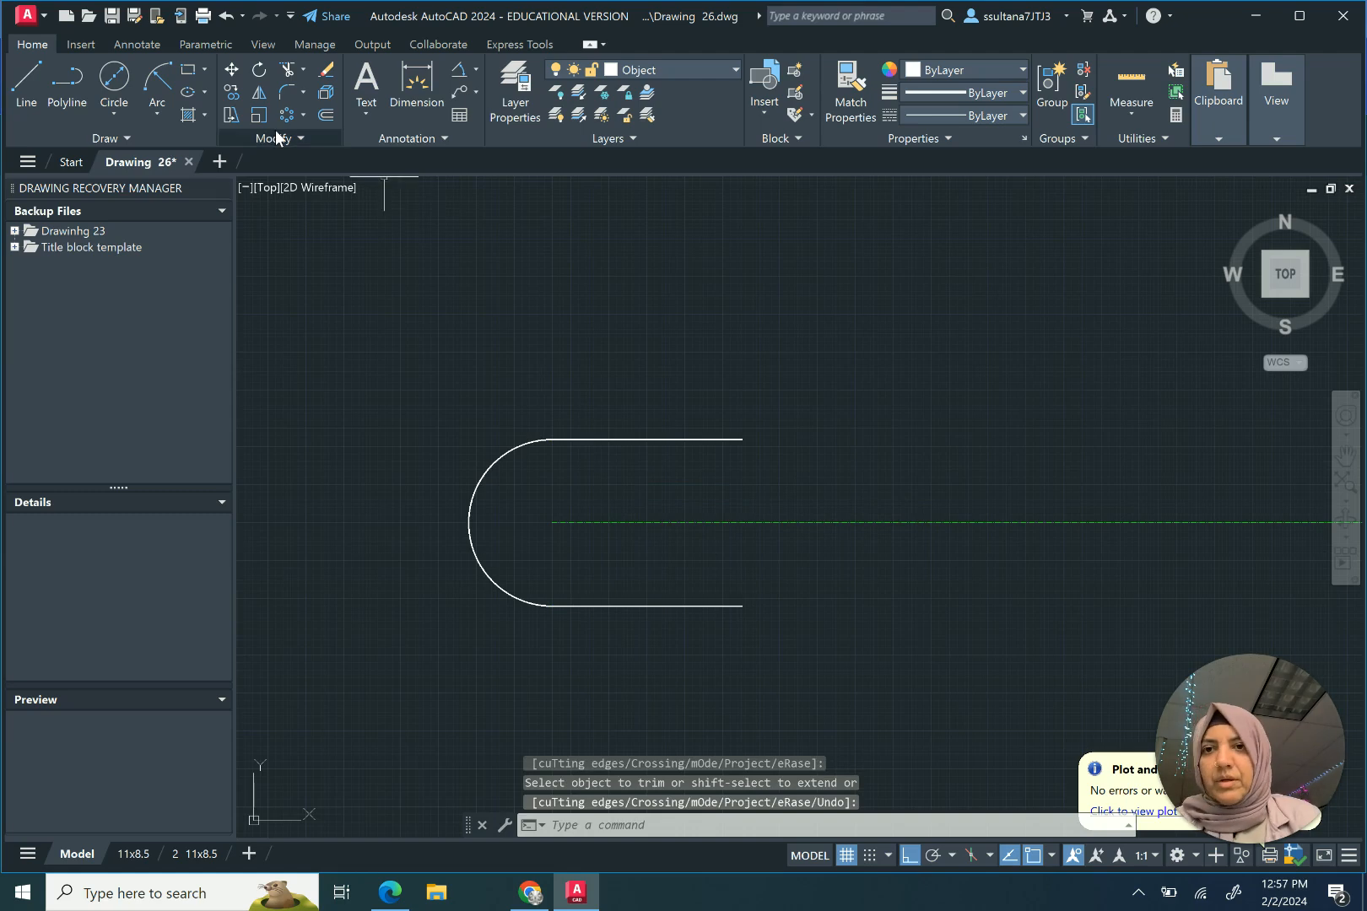
Step: Mirror the slot's left arc about the vertical axis through the midpoint of the top slot line, keeping the original
{"action": "left_click", "coordinate": [259, 92]}
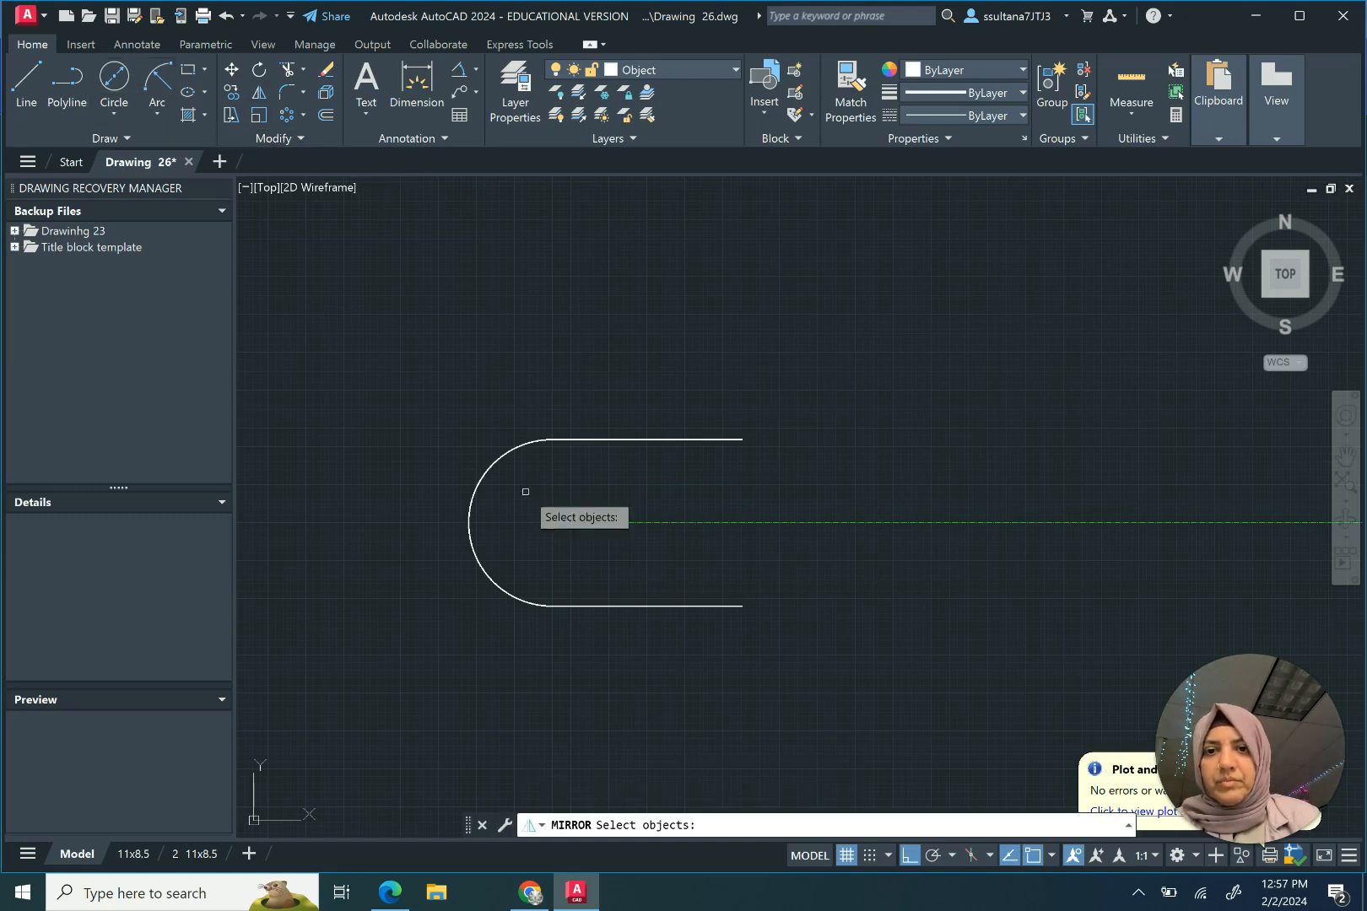
{"action": "left_click", "coordinate": [474, 511]}
{"action": "key", "text": "Return"}
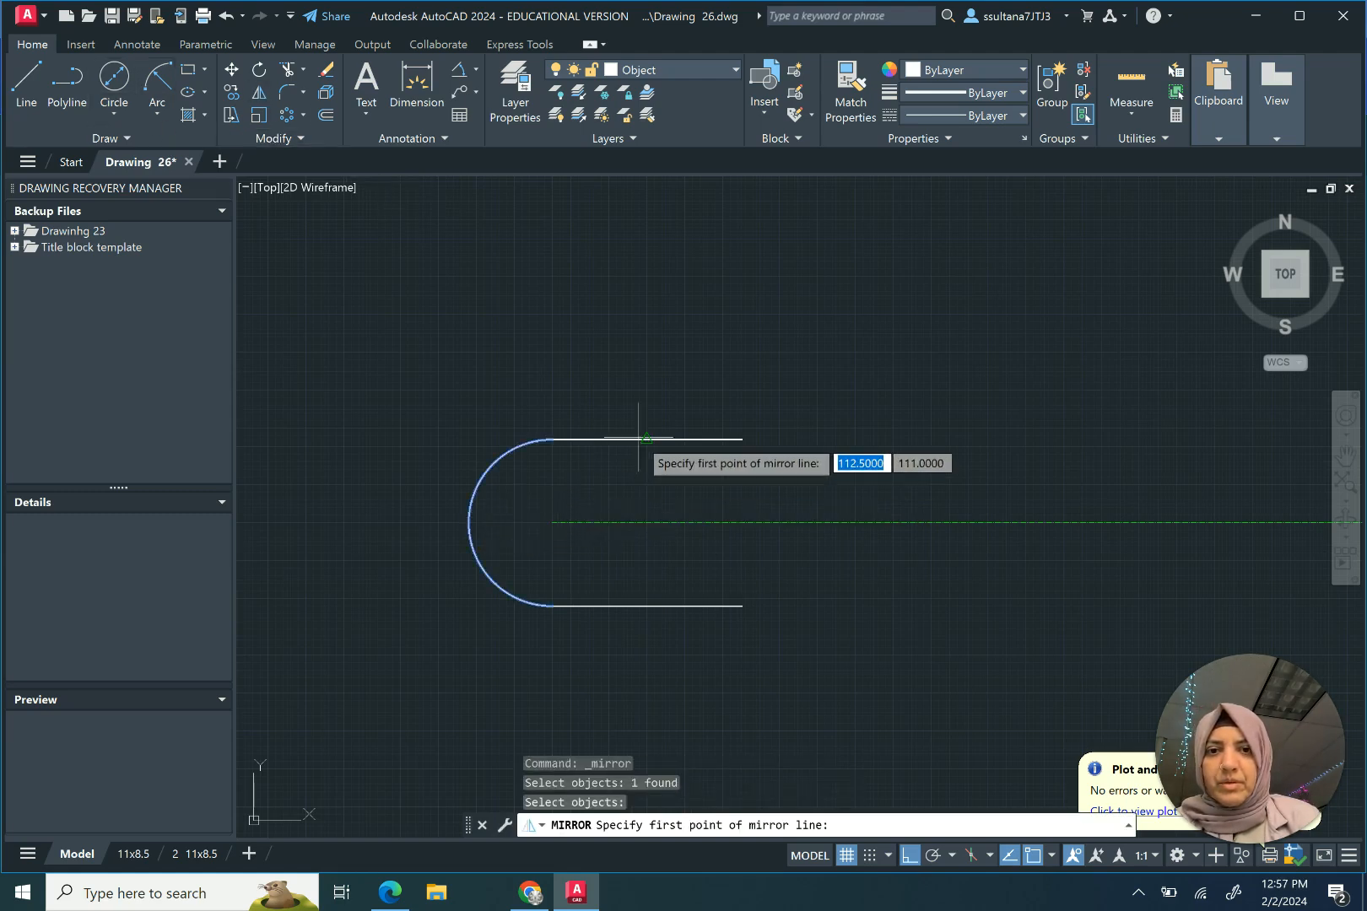
{"action": "left_click", "coordinate": [646, 439]}
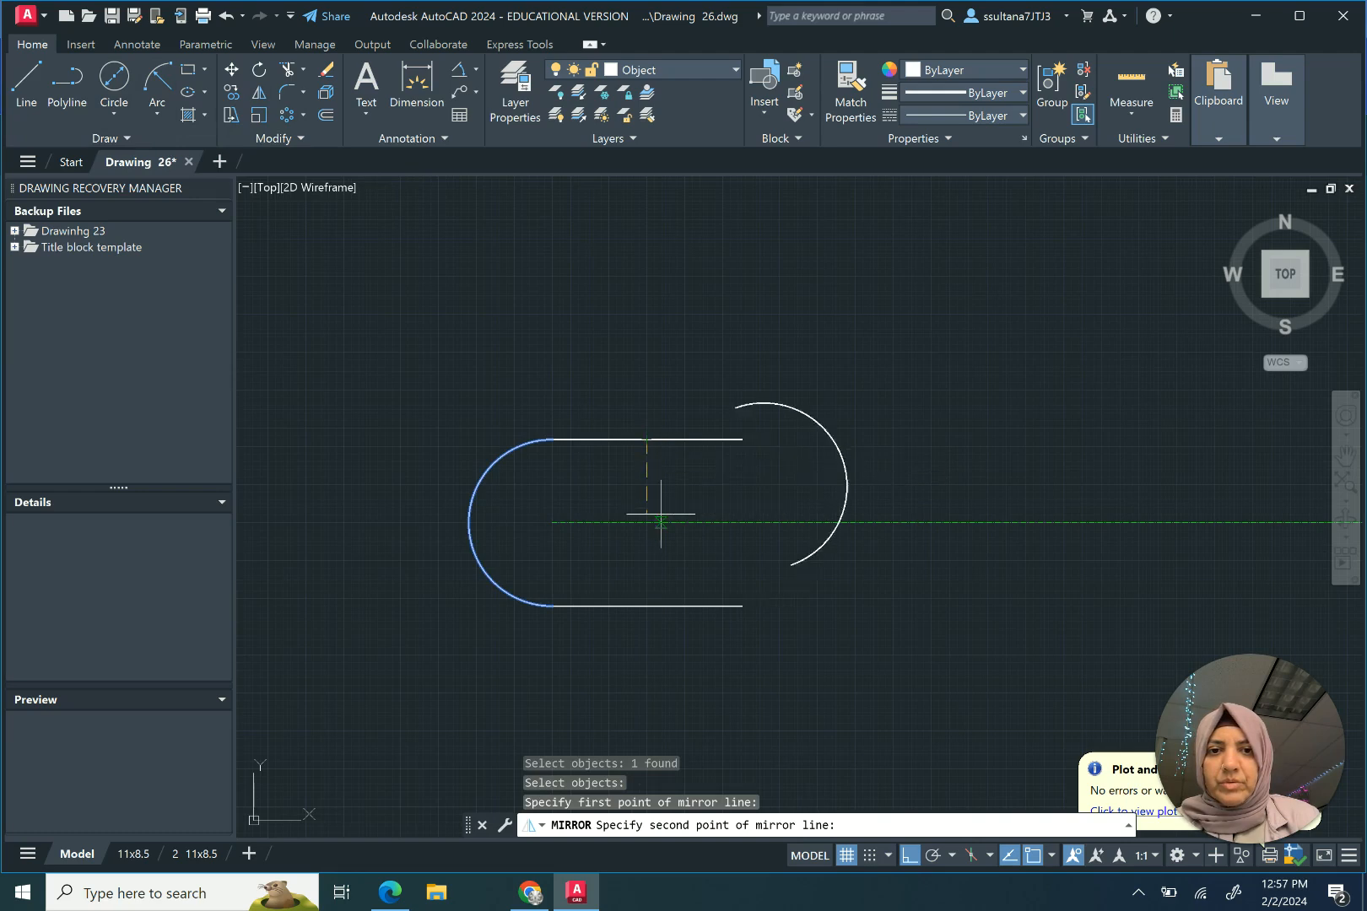
{"action": "left_click", "coordinate": [658, 571]}
{"action": "key", "text": "Return"}
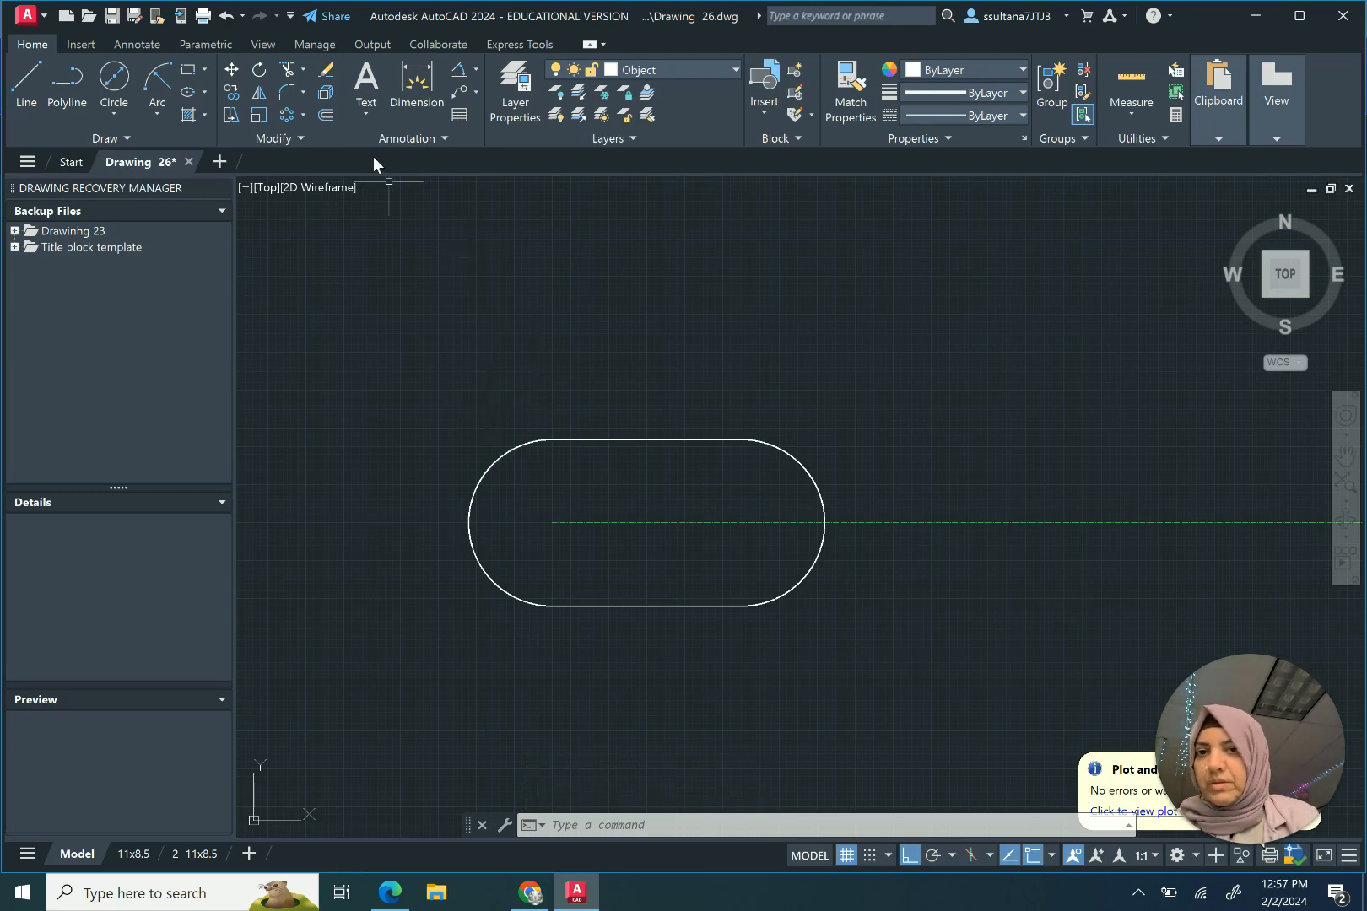
Step: Offset the slot's left arc outward by 10 units
{"action": "left_click", "coordinate": [327, 116]}
{"action": "type", "text": "10"}
{"action": "key", "text": "Return"}
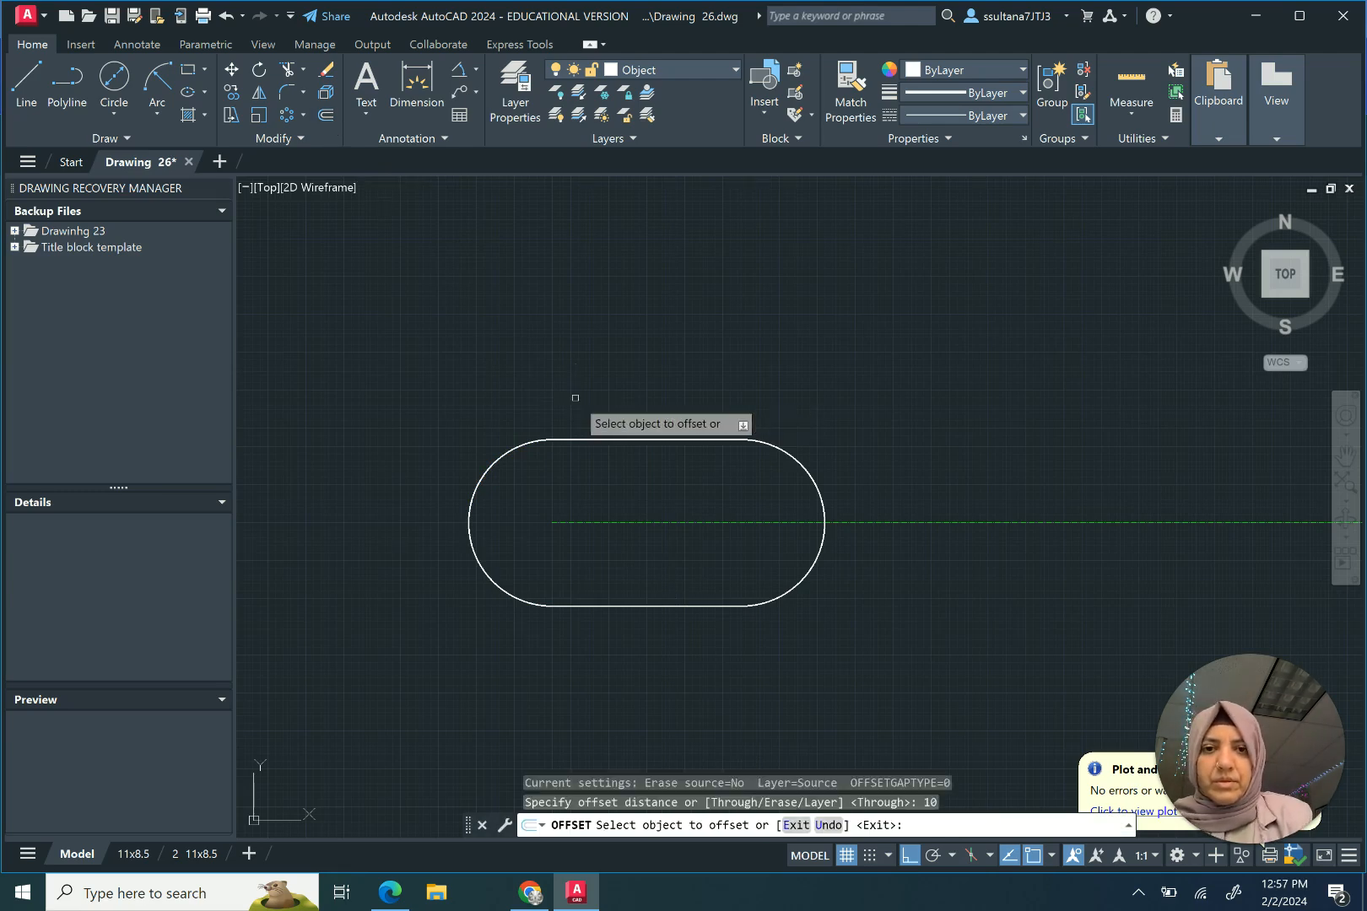
{"action": "left_click", "coordinate": [479, 479]}
{"action": "left_click", "coordinate": [454, 437]}
{"action": "right_click", "coordinate": [487, 432]}
{"action": "left_click", "coordinate": [502, 445]}
{"action": "key", "text": "Return"}
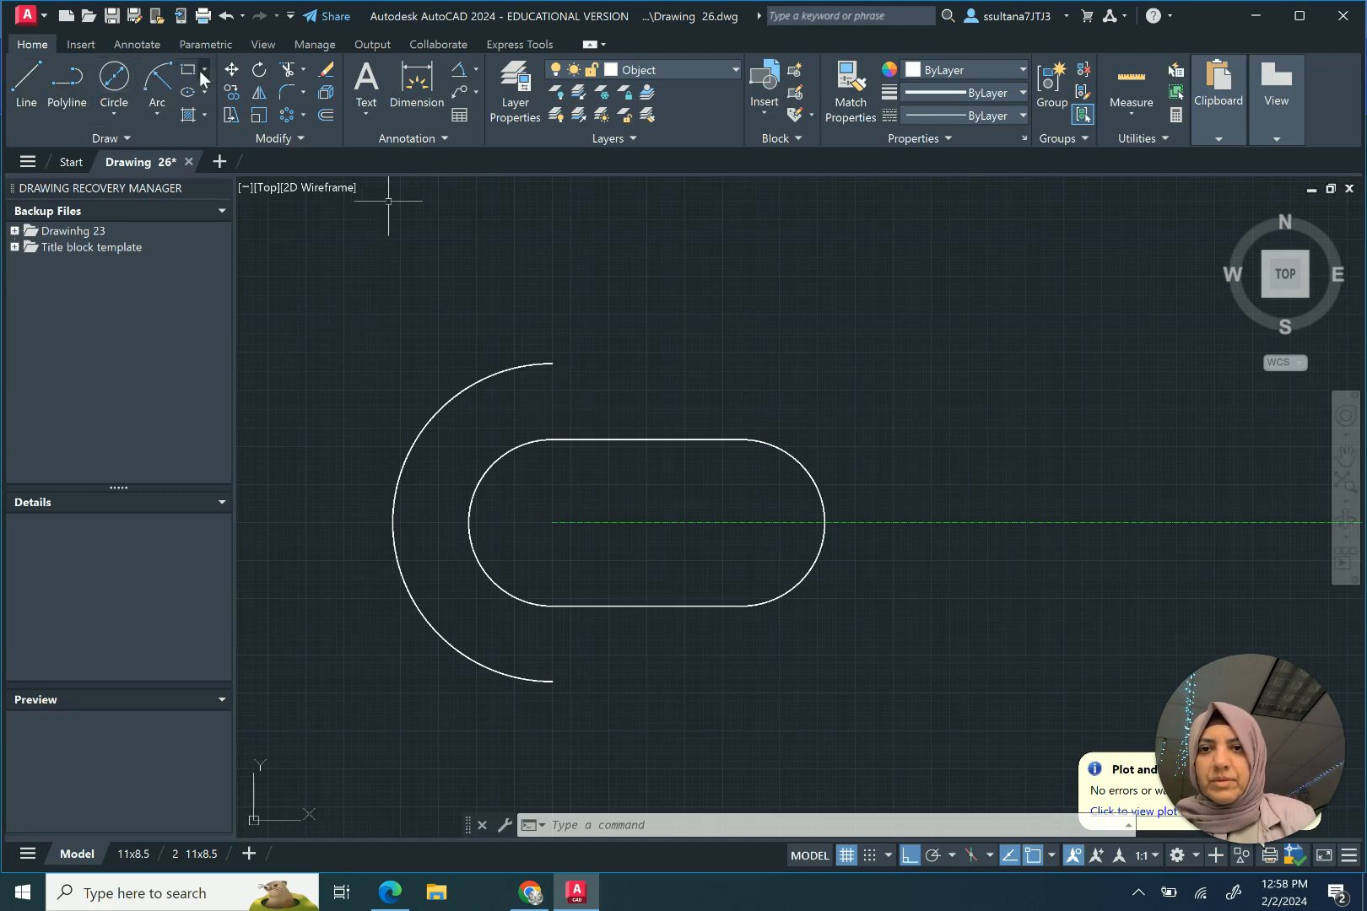
Step: Offset the slot's right arc outward by the same 10-unit distance
{"action": "left_click", "coordinate": [326, 115]}
{"action": "right_click", "coordinate": [802, 467]}
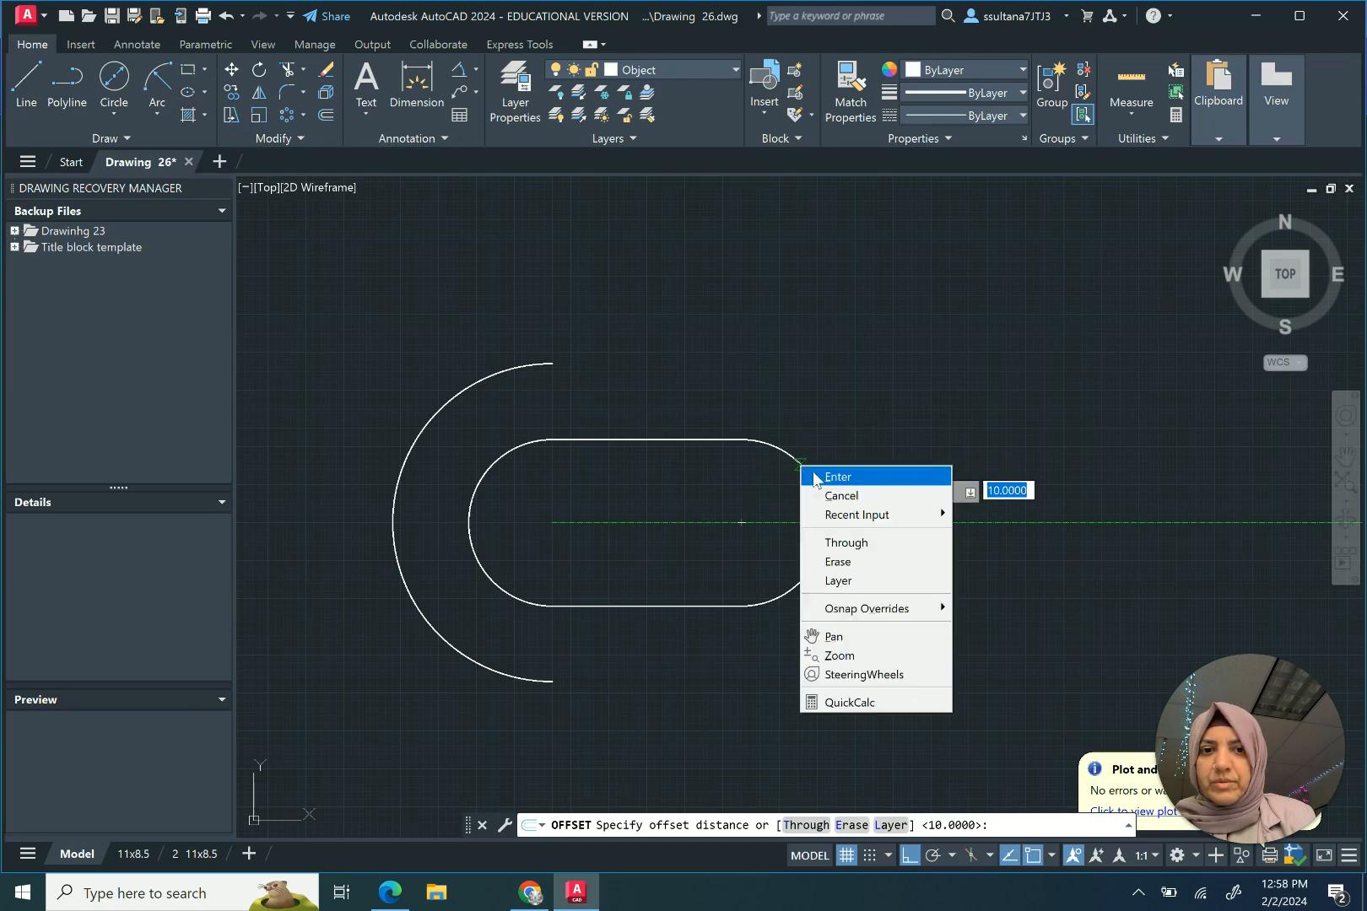
{"action": "left_click", "coordinate": [829, 478]}
{"action": "left_click", "coordinate": [806, 476]}
{"action": "right_click", "coordinate": [824, 369]}
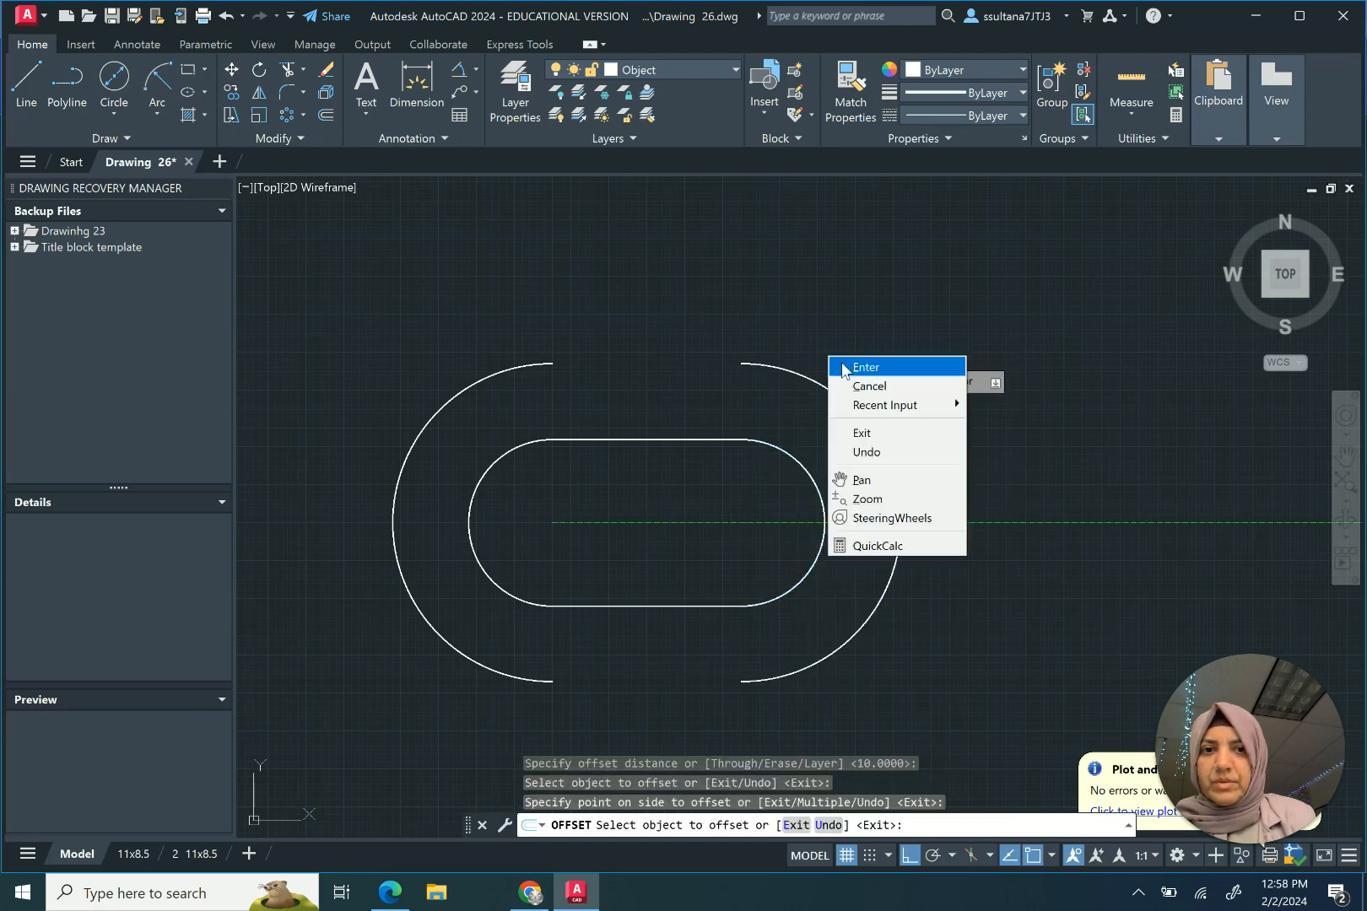
{"action": "left_click", "coordinate": [854, 370]}
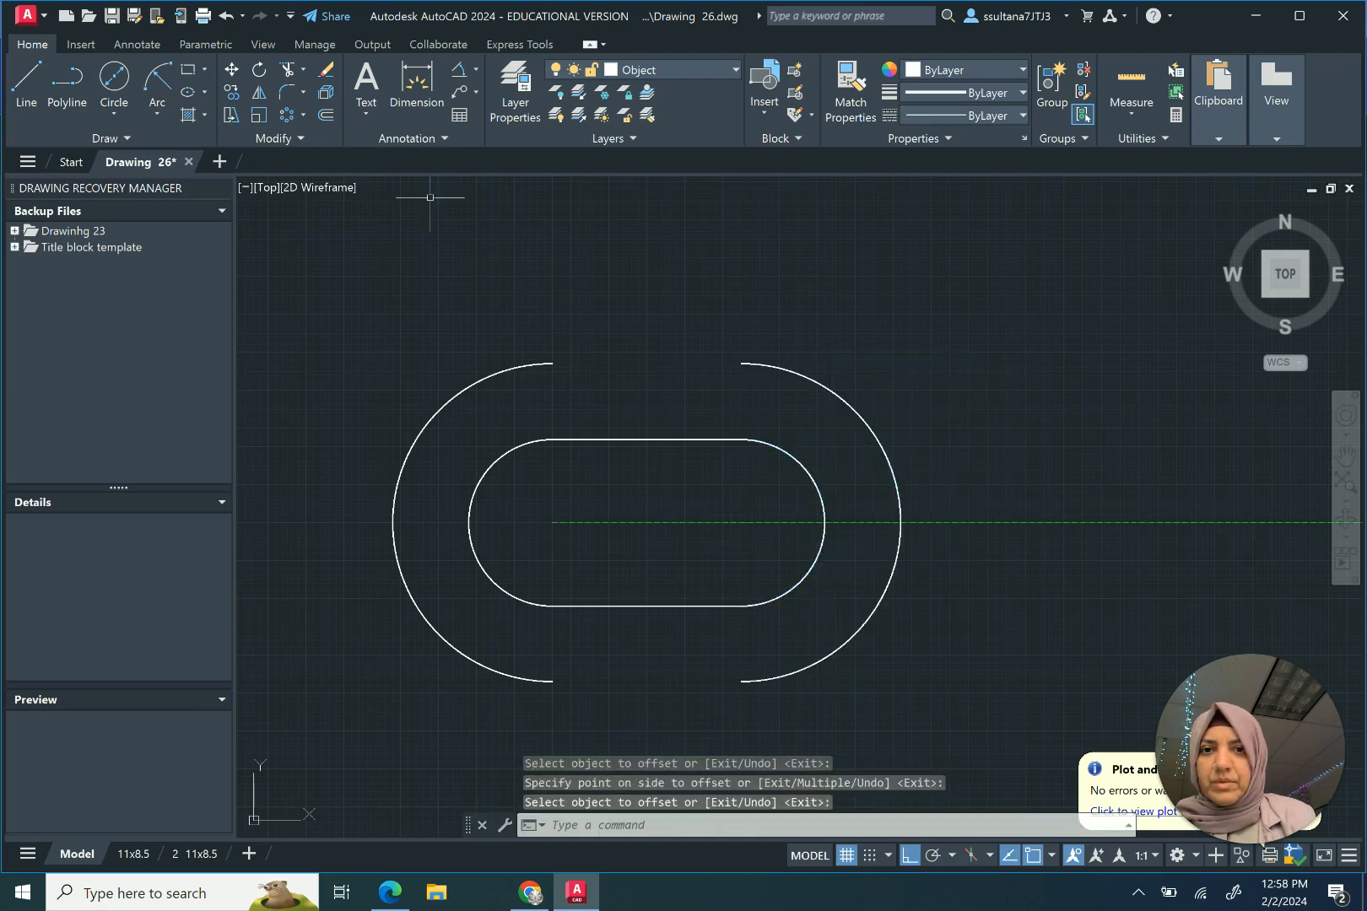
Step: Draw a horizontal line joining the upper endpoints of the two outer slot arcs
{"action": "left_click", "coordinate": [29, 82]}
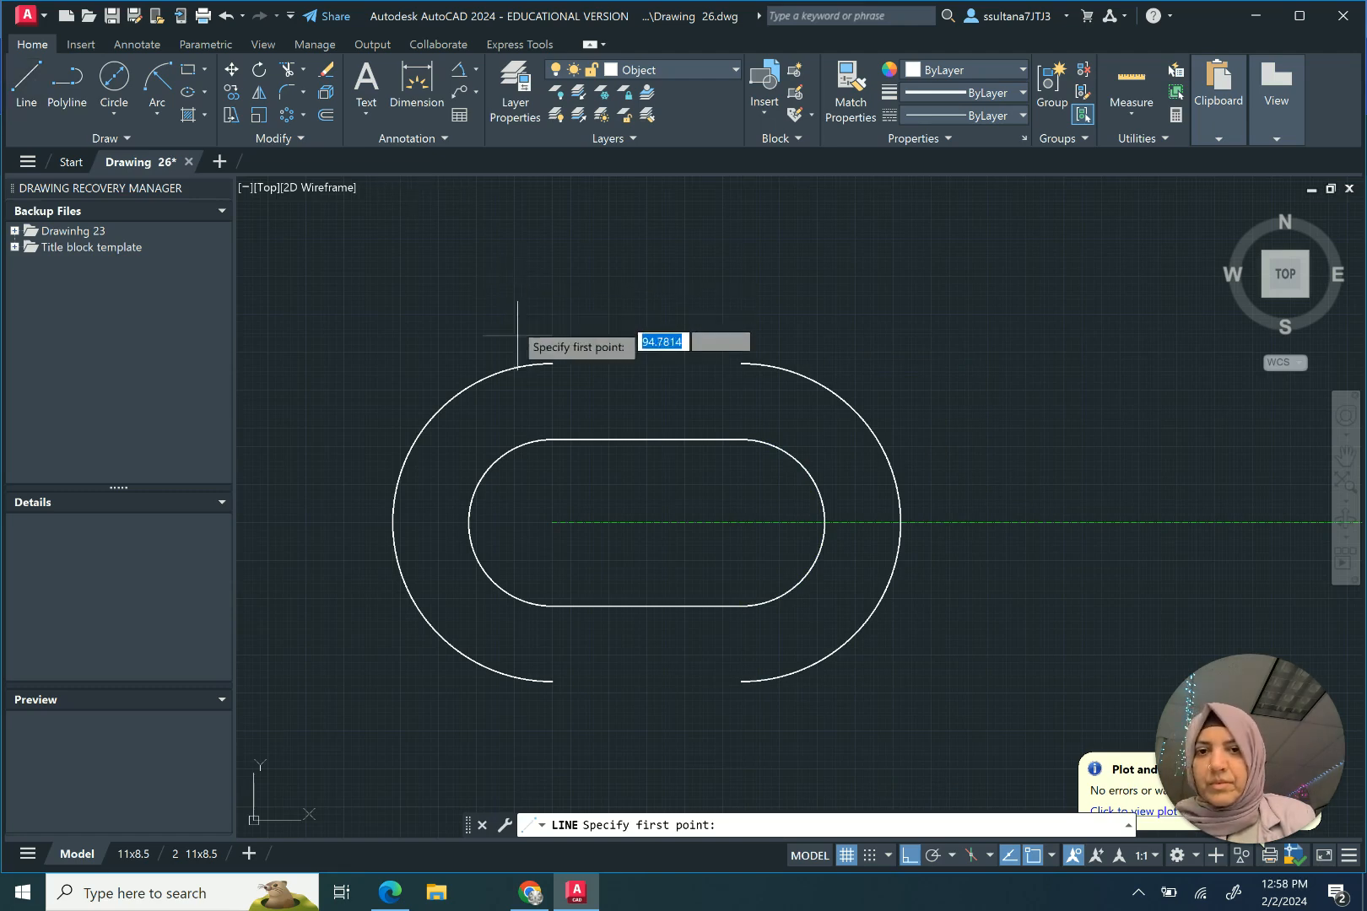
{"action": "left_click", "coordinate": [552, 364]}
{"action": "left_click", "coordinate": [734, 357]}
{"action": "right_click", "coordinate": [722, 350]}
{"action": "left_click", "coordinate": [742, 354]}
Step: Close the outer slot outline with a horizontal line between the lower endpoints of the two outer arcs
{"action": "key", "text": "space"}
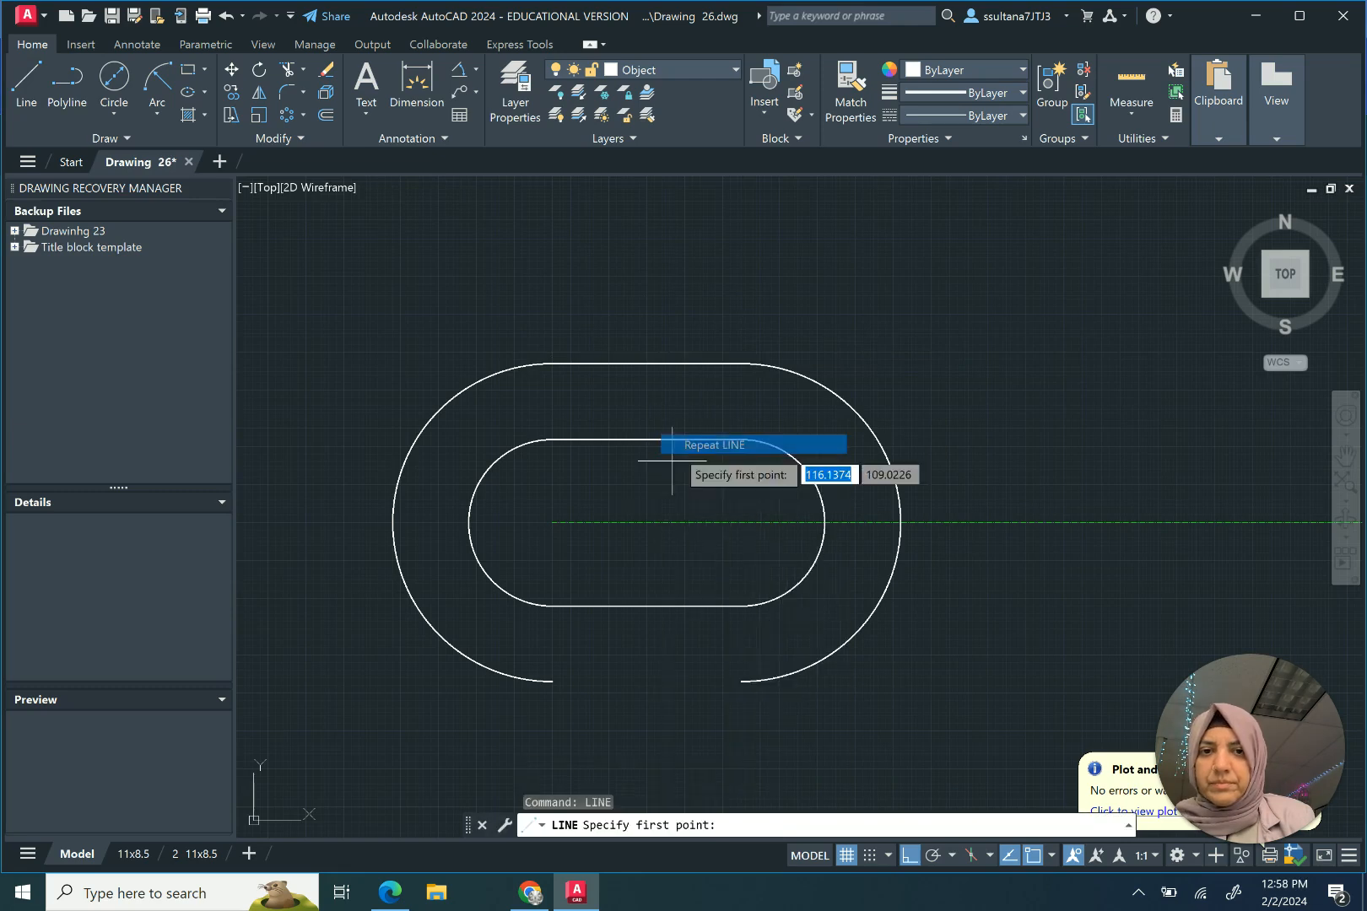
{"action": "left_click", "coordinate": [552, 681]}
{"action": "left_click", "coordinate": [736, 681]}
{"action": "right_click", "coordinate": [721, 624]}
{"action": "left_click", "coordinate": [736, 629]}
Step: Draw a circle of diameter 22 centred on the right end of the centre line
{"action": "scroll", "coordinate": [489, 365], "scroll_direction": "down", "scroll_amount": 2}
{"action": "scroll", "coordinate": [489, 365], "scroll_direction": "down", "scroll_amount": 2}
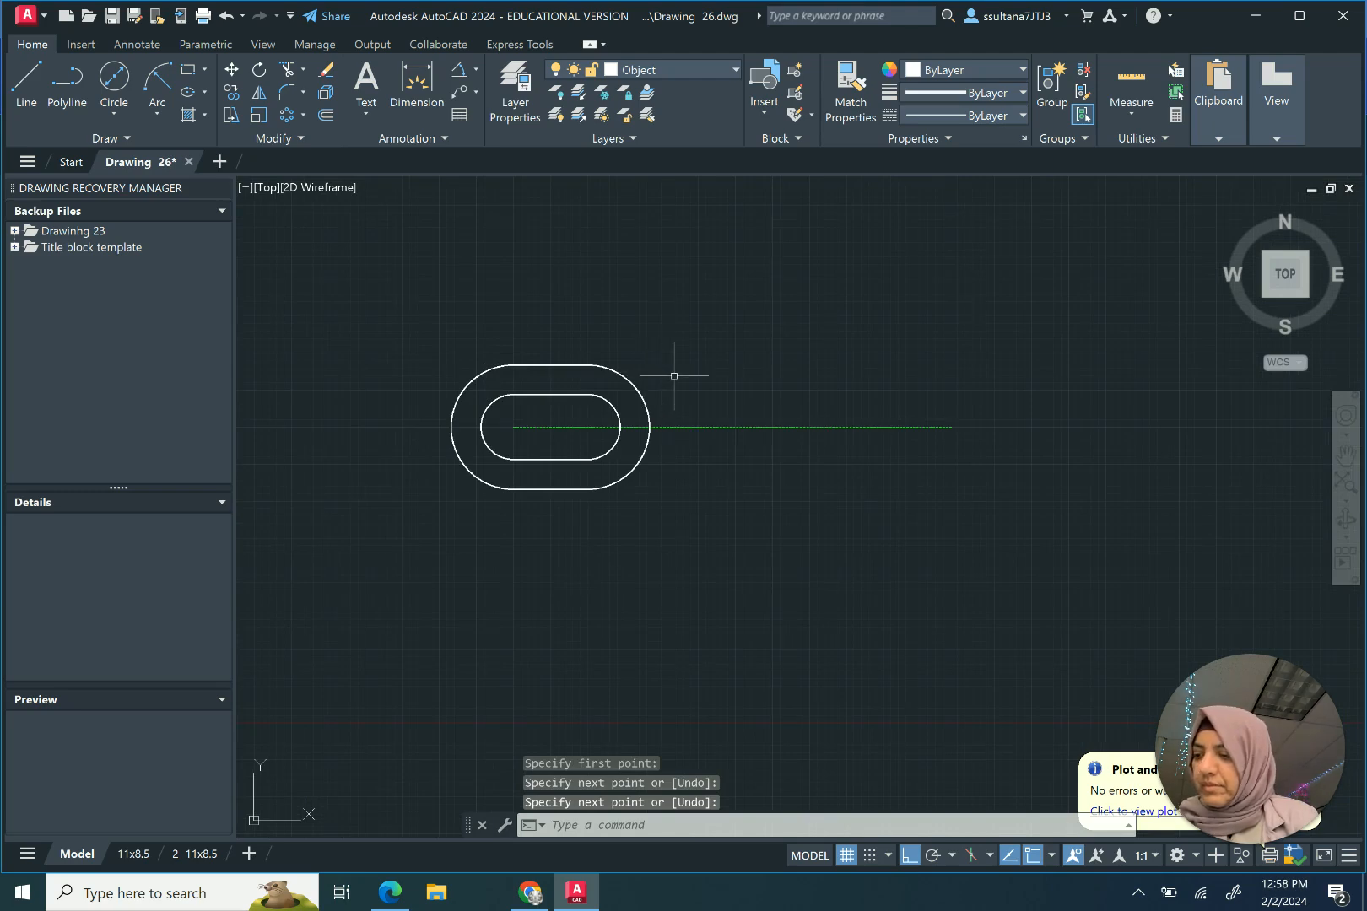
{"action": "scroll", "coordinate": [1001, 391], "scroll_direction": "up", "scroll_amount": 2}
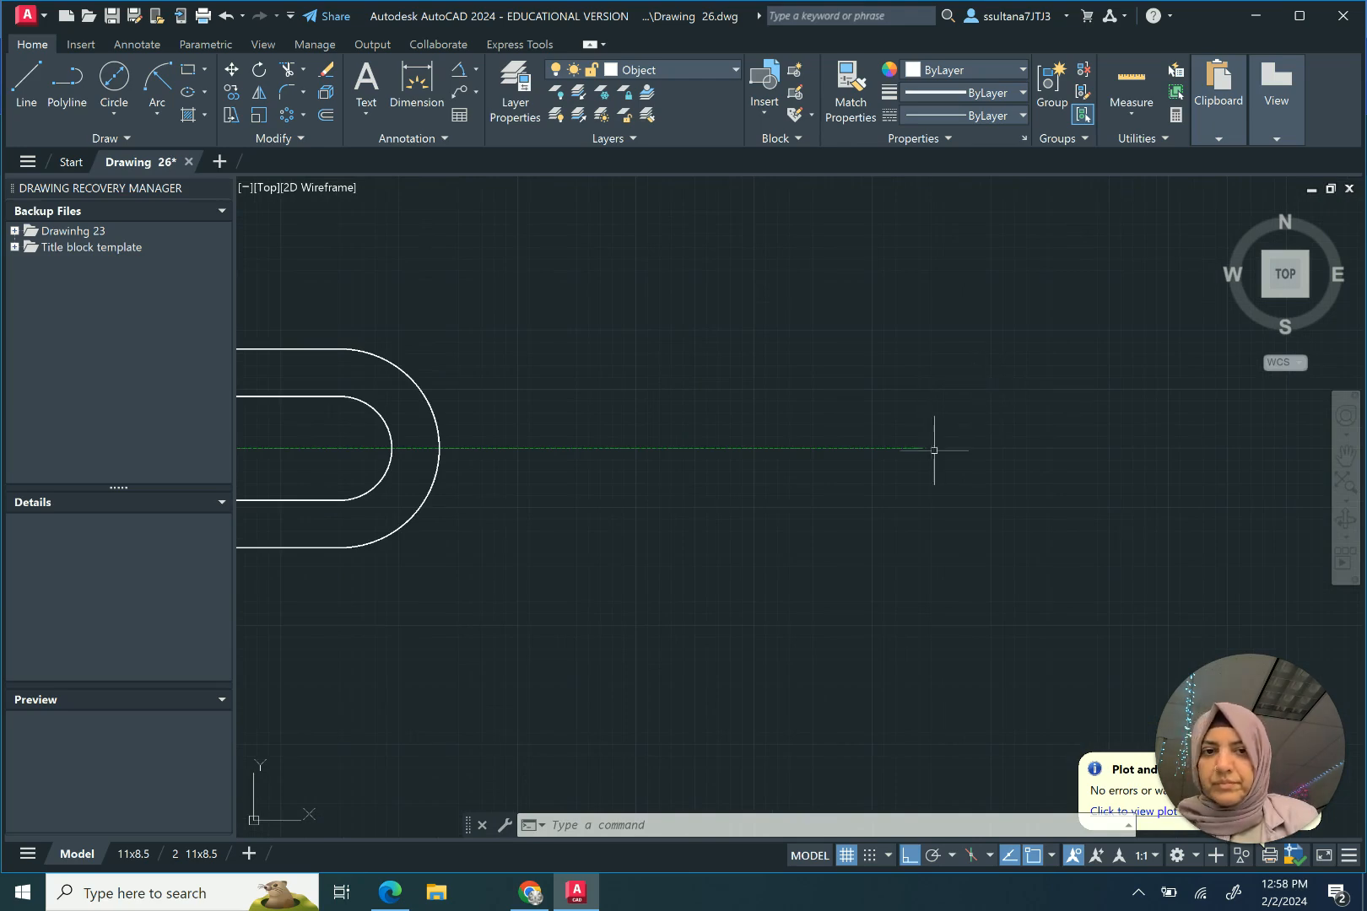
{"action": "left_click", "coordinate": [106, 81]}
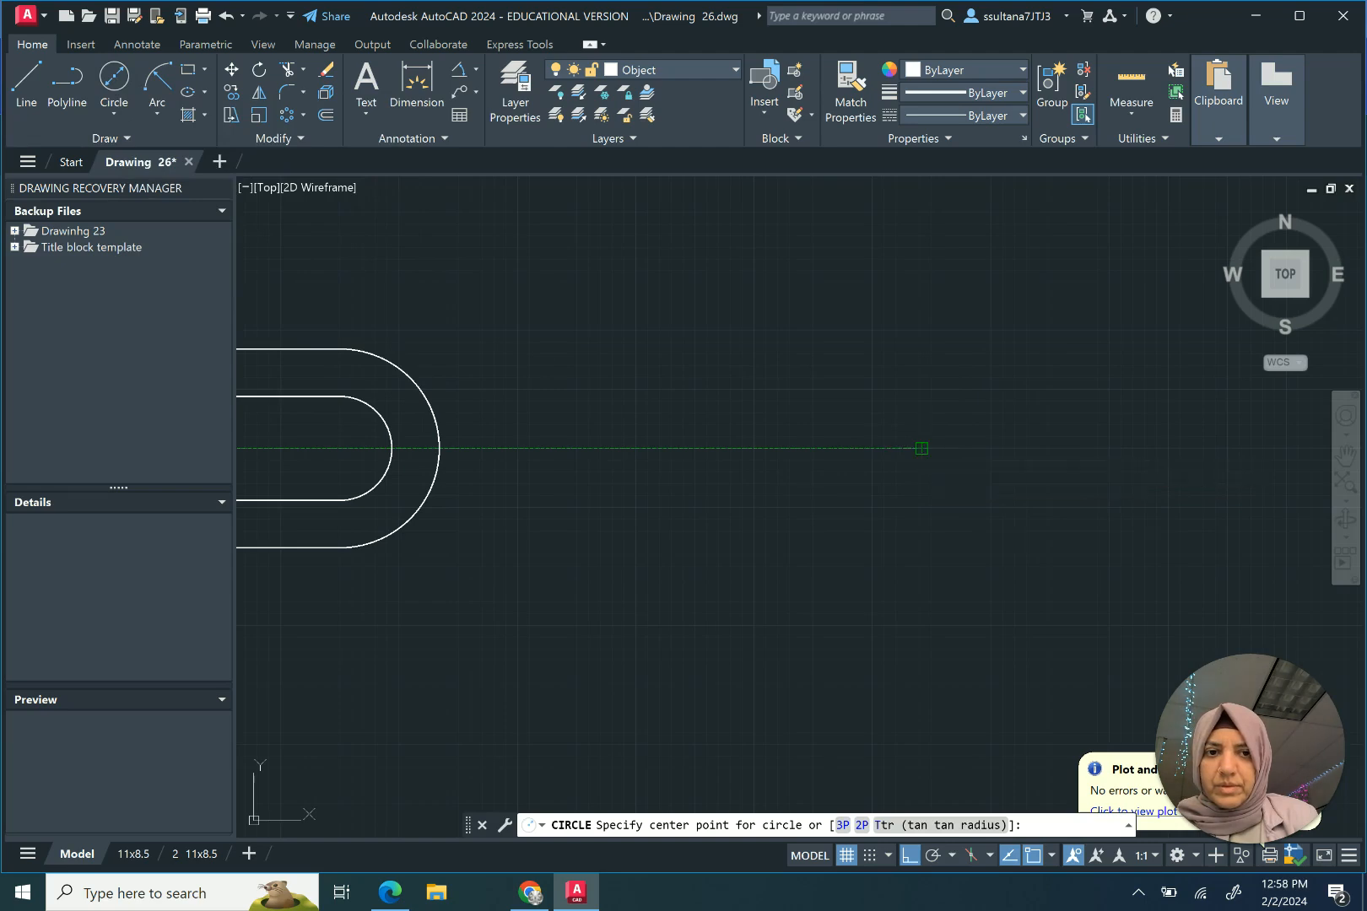
{"action": "left_click", "coordinate": [922, 448]}
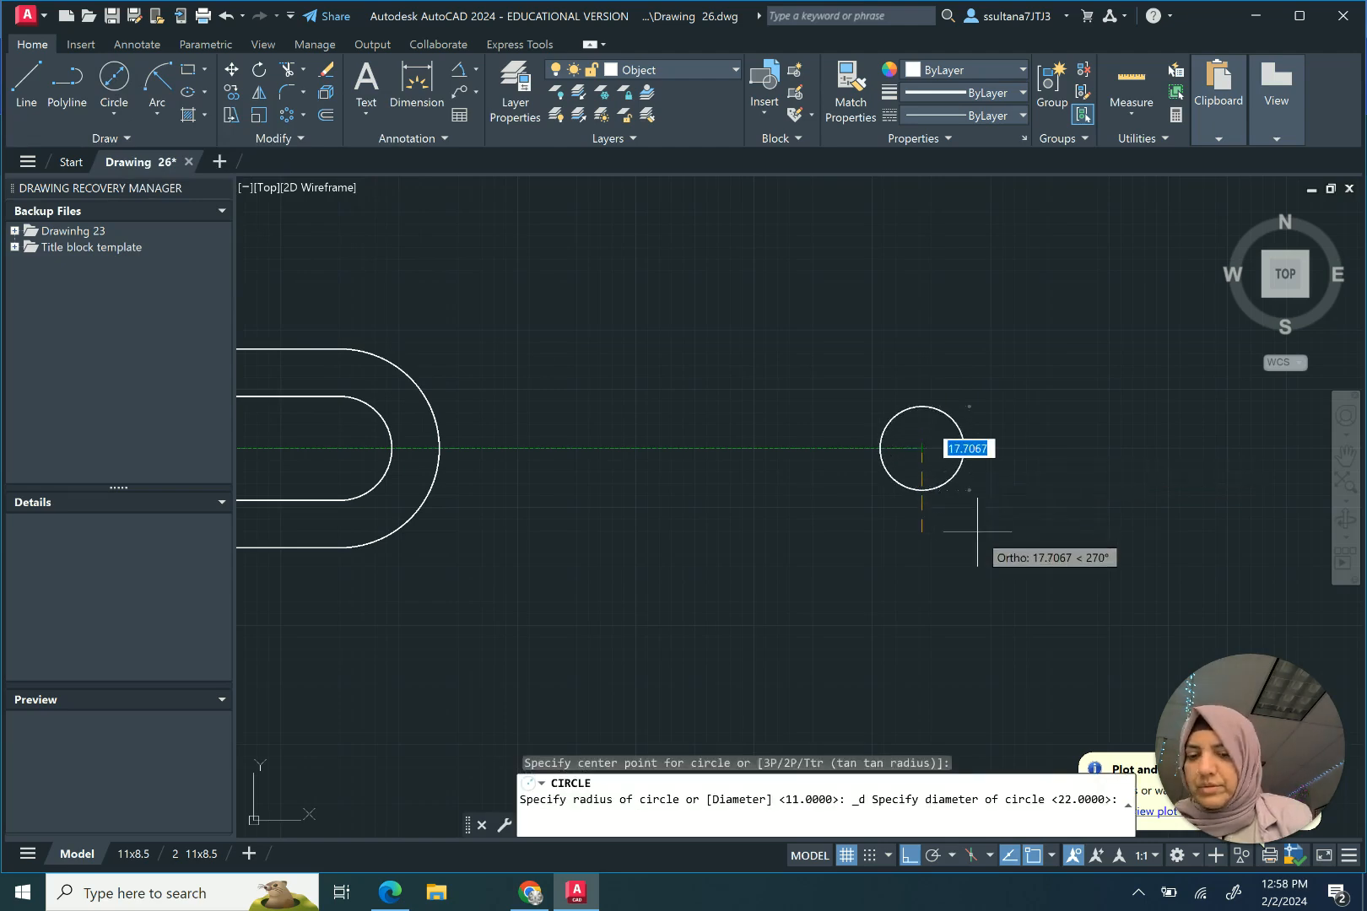
{"action": "type", "text": "22"}
{"action": "key", "text": "Return"}
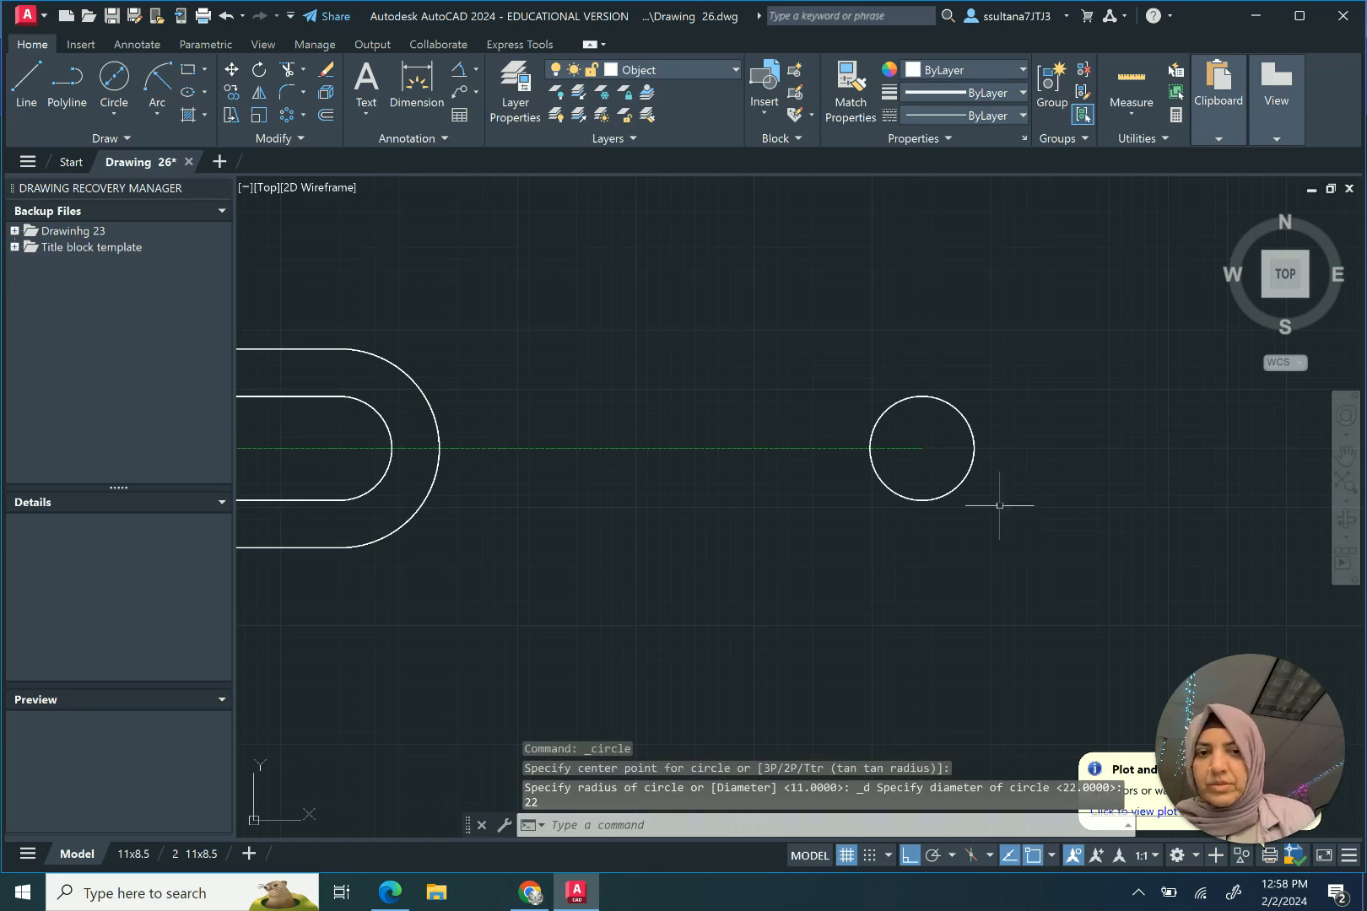
Step: Add a concentric circle of radius 22 around the circle at the centre line's right end
{"action": "scroll", "coordinate": [971, 452], "scroll_direction": "down", "scroll_amount": 2}
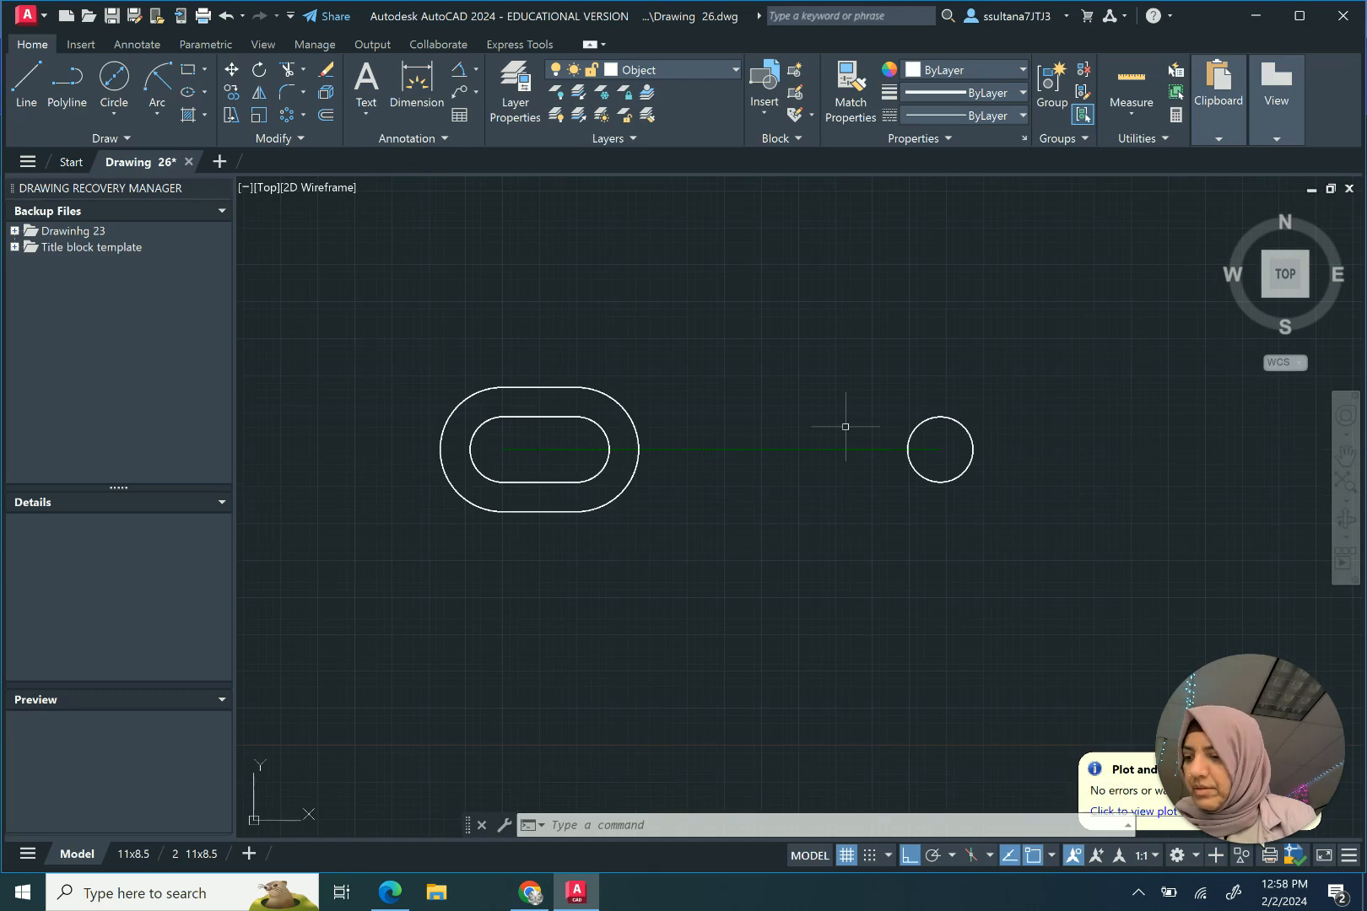
{"action": "left_click", "coordinate": [117, 104]}
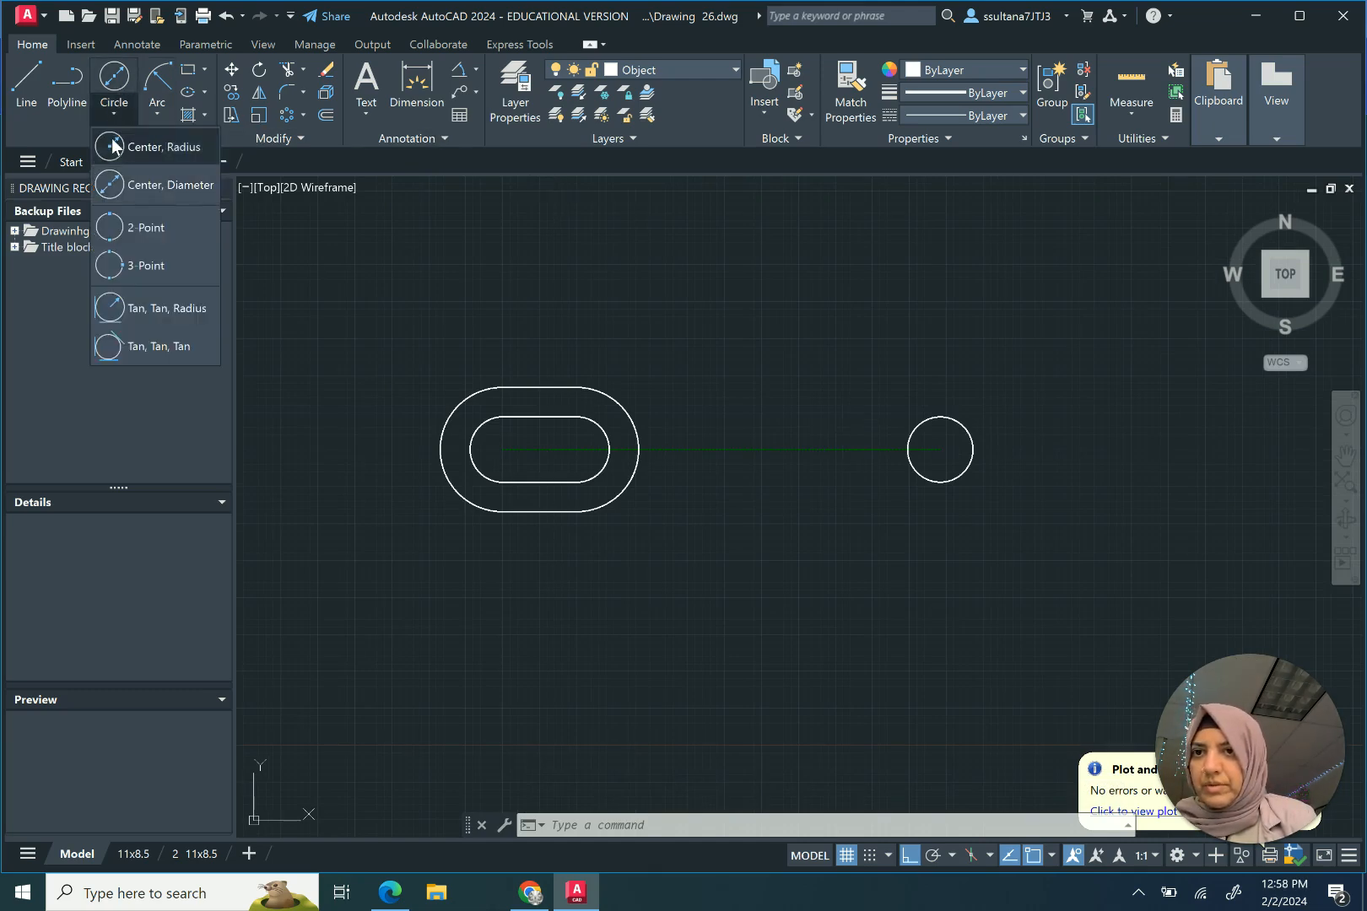
{"action": "left_click", "coordinate": [118, 144]}
{"action": "left_click", "coordinate": [960, 459]}
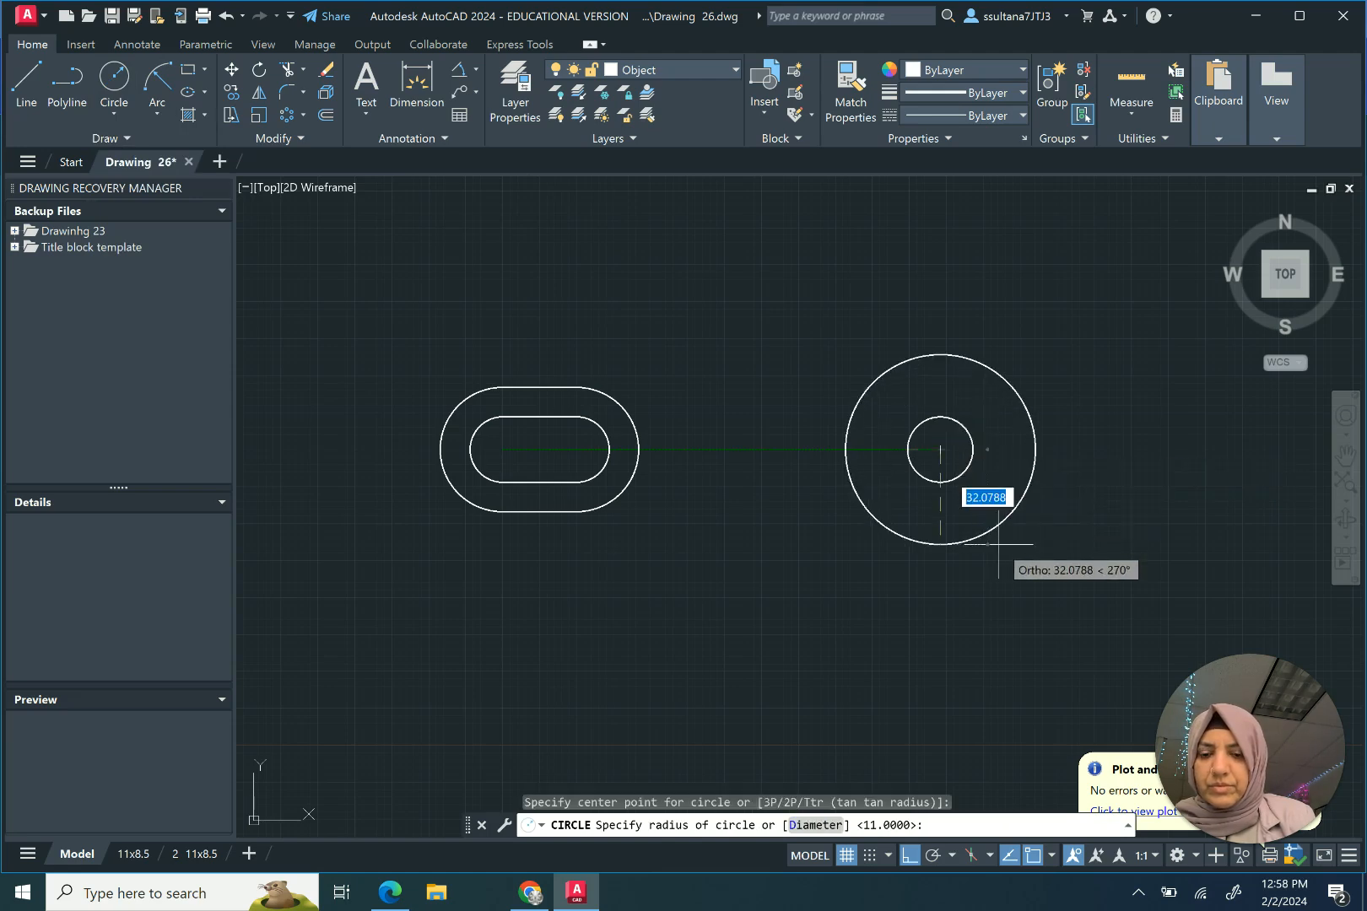
{"action": "type", "text": "22"}
{"action": "key", "text": "Return"}
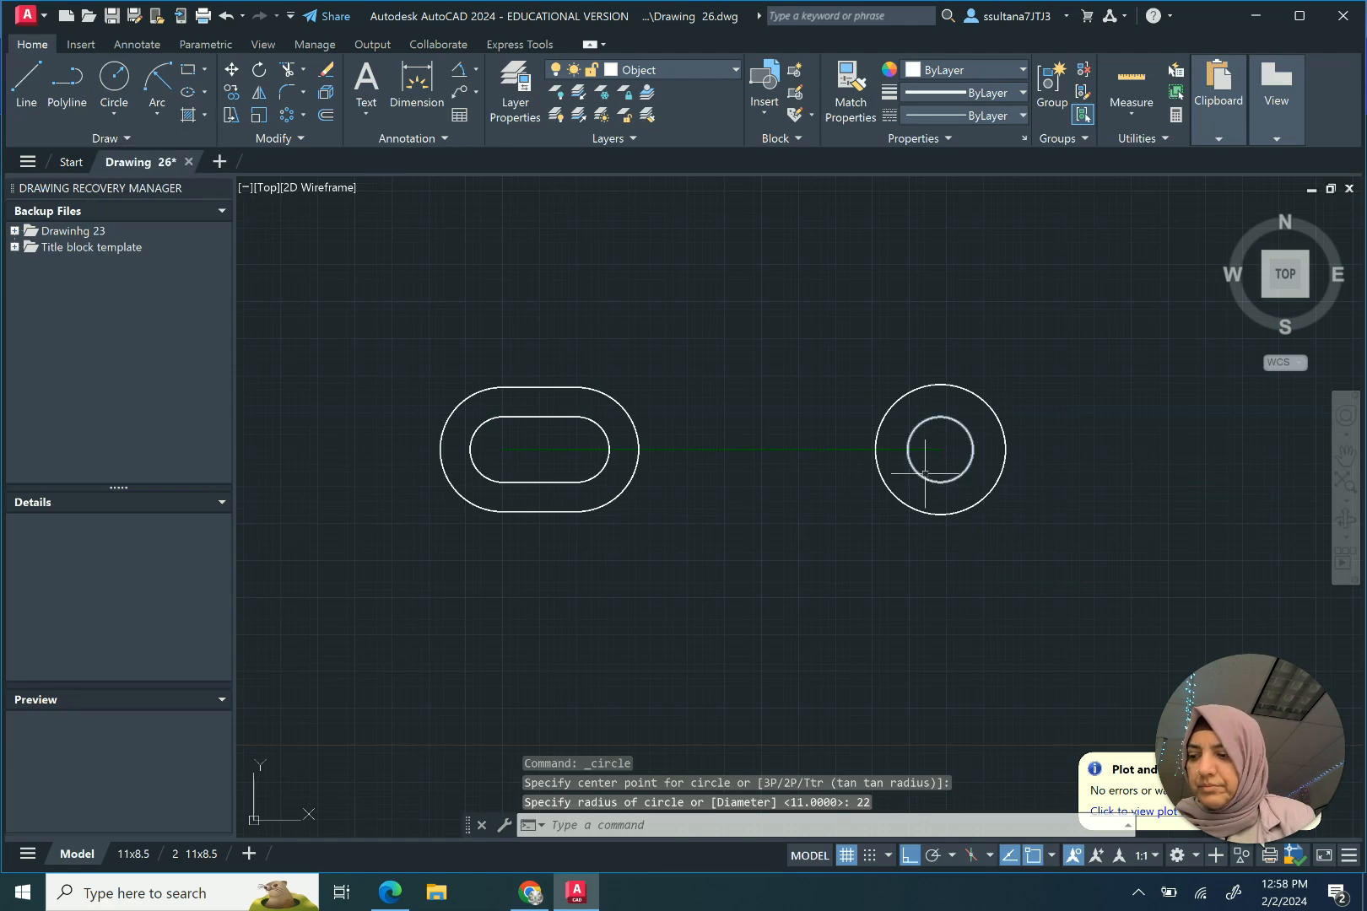
Step: Draw a horizontal line 60 units long to the left from the centre of the right-hand circles
{"action": "scroll", "coordinate": [925, 473], "scroll_direction": "up", "scroll_amount": 2}
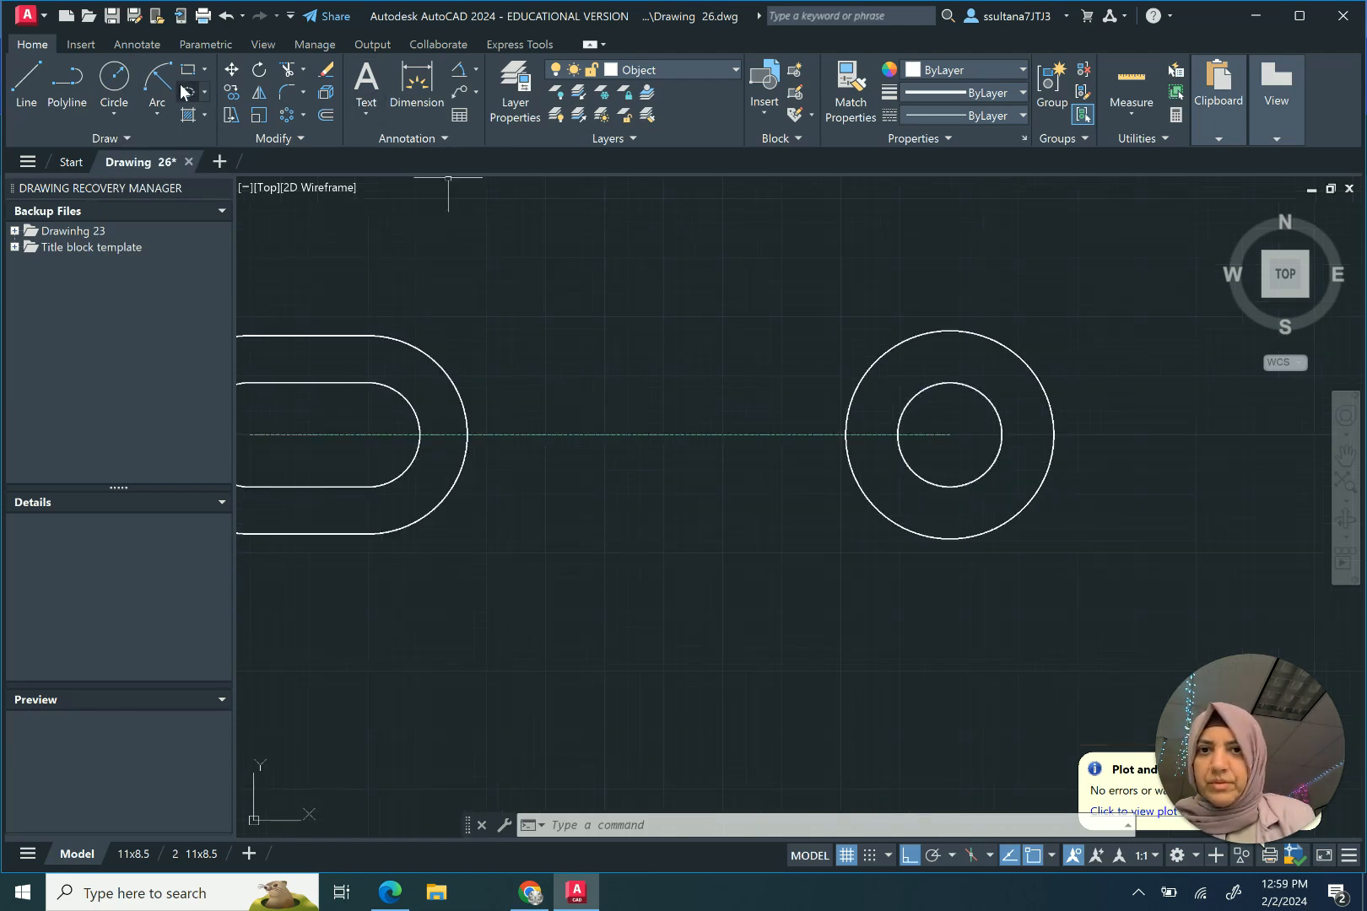
{"action": "left_click", "coordinate": [24, 87]}
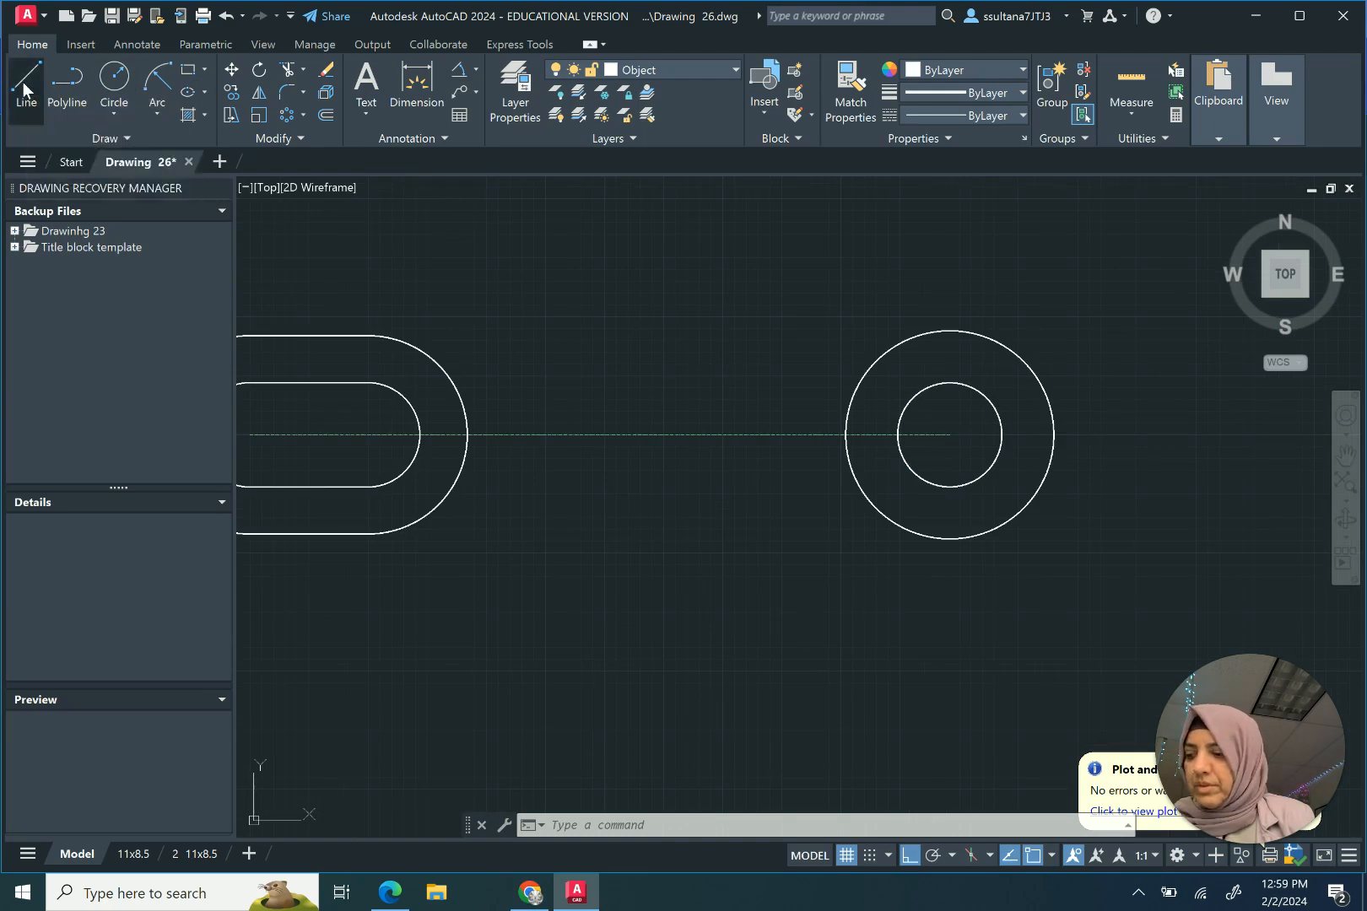
{"action": "left_click", "coordinate": [950, 436]}
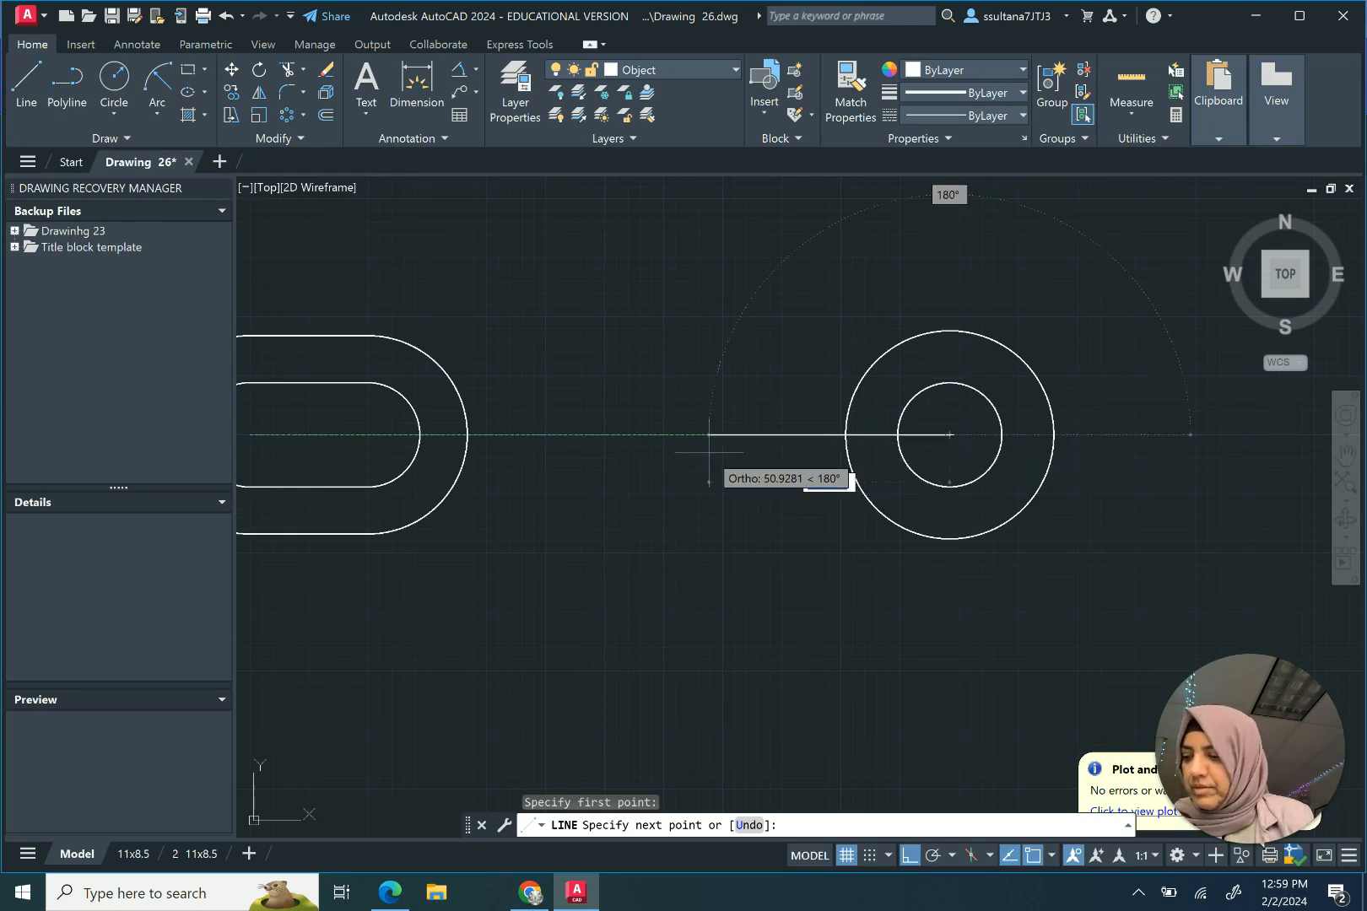
{"action": "type", "text": "60"}
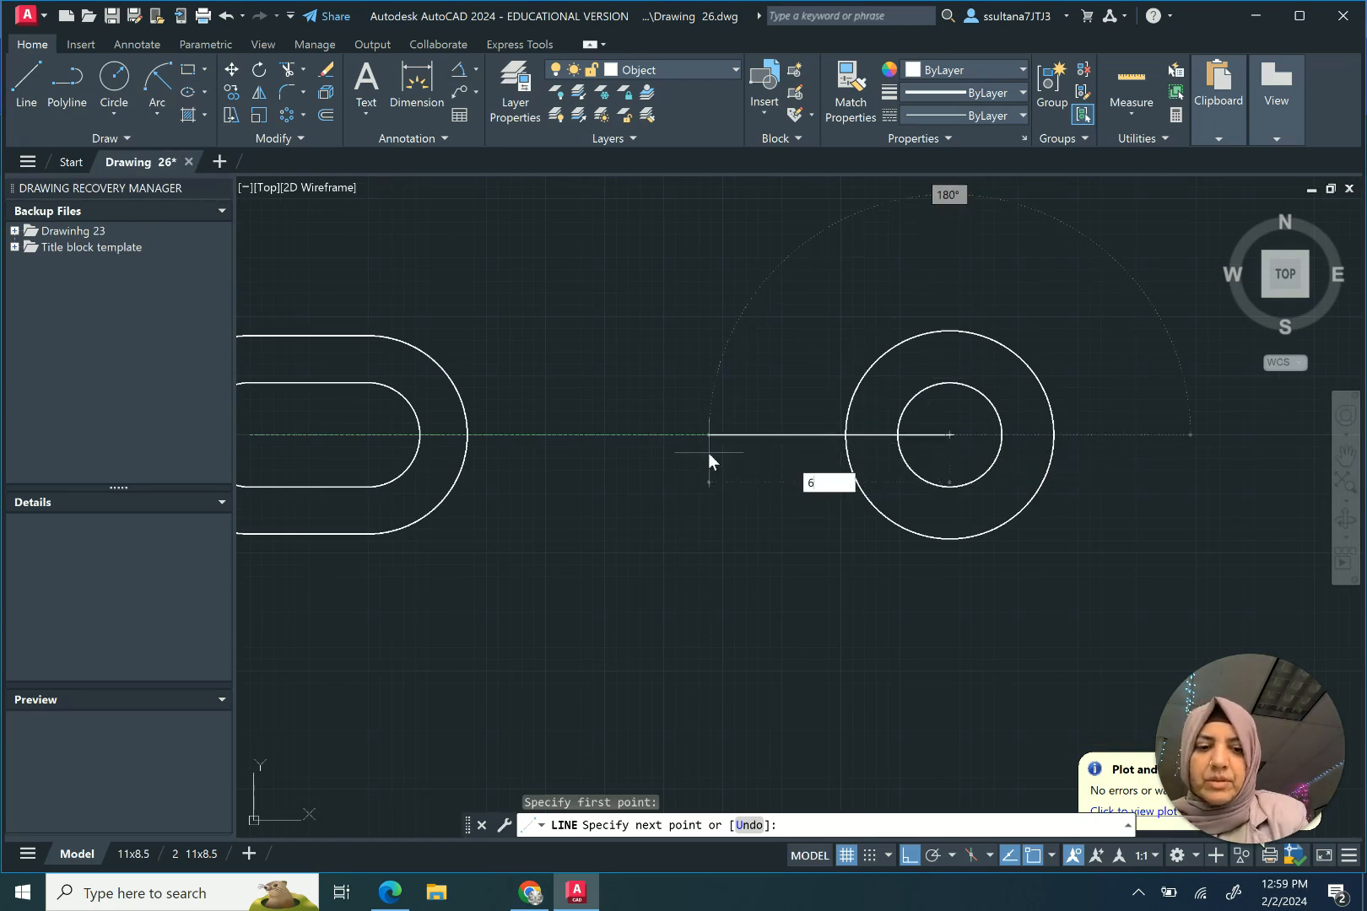
{"action": "key", "text": "Return"}
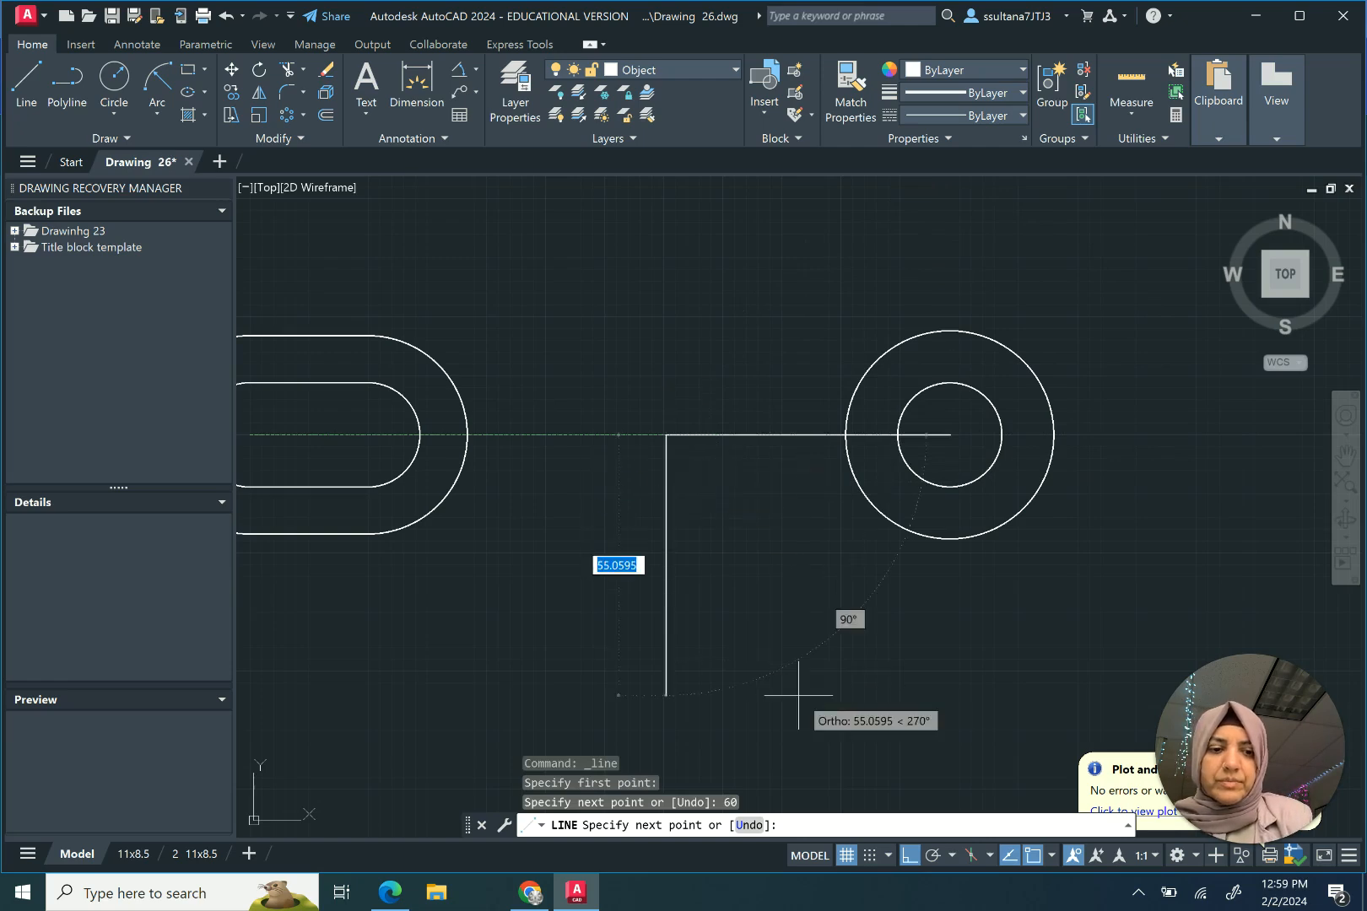
{"action": "key", "text": "Return"}
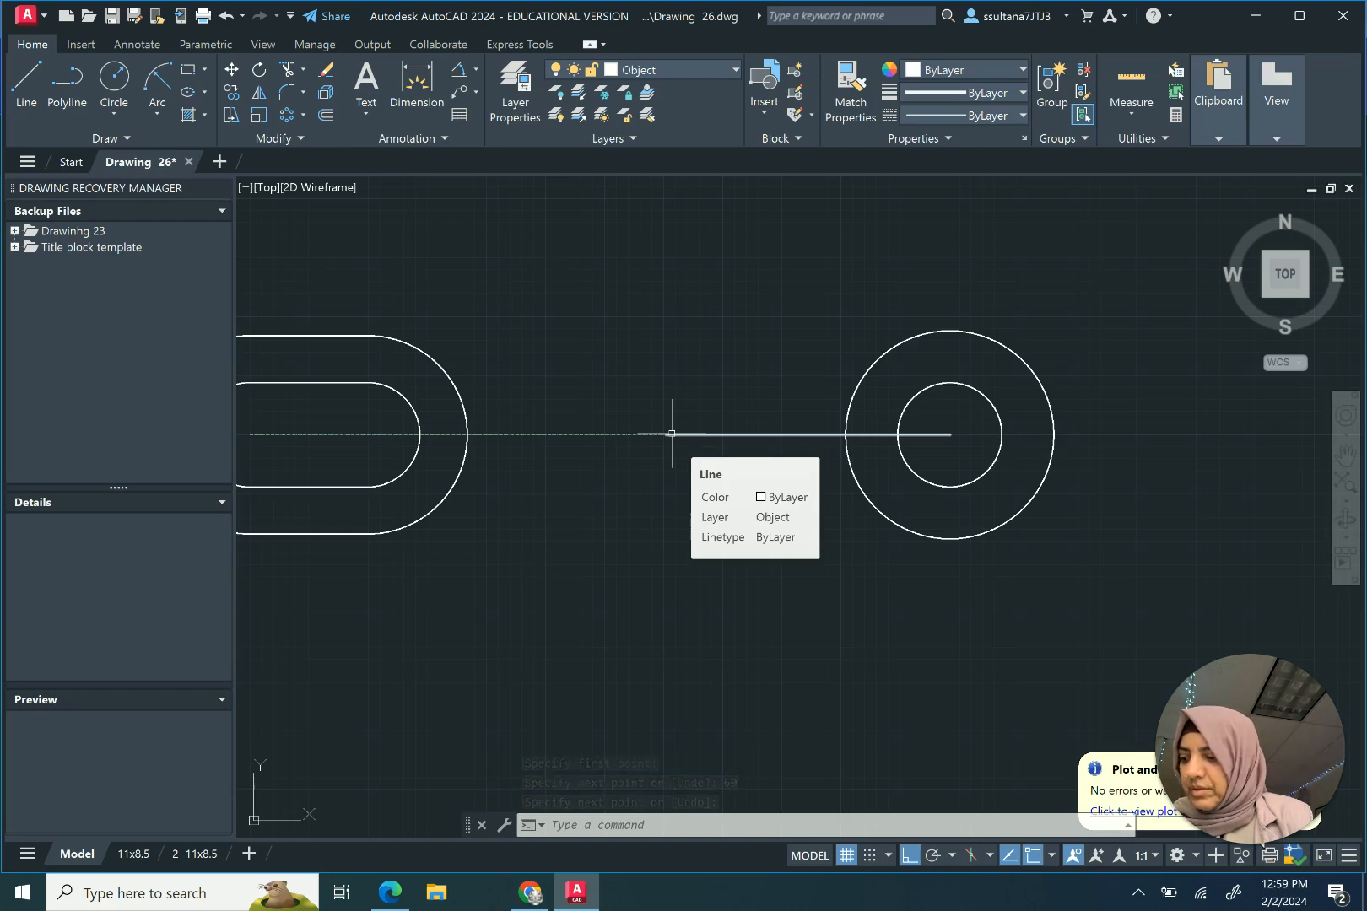
Step: Draw a circle of diameter 28.52 centred on the left end of the 60-unit line
{"action": "left_click", "coordinate": [113, 107]}
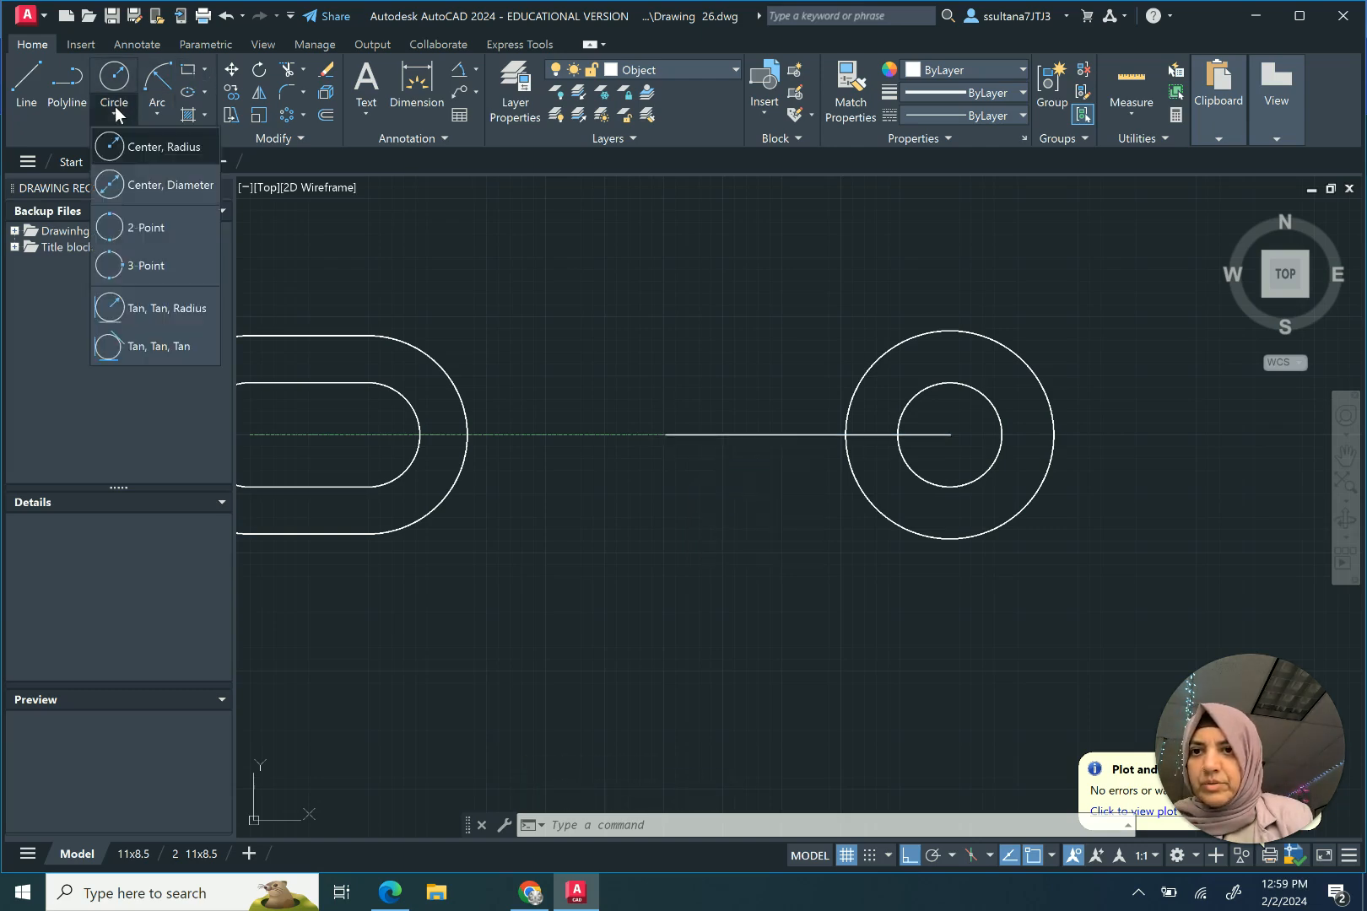
{"action": "left_click", "coordinate": [115, 184]}
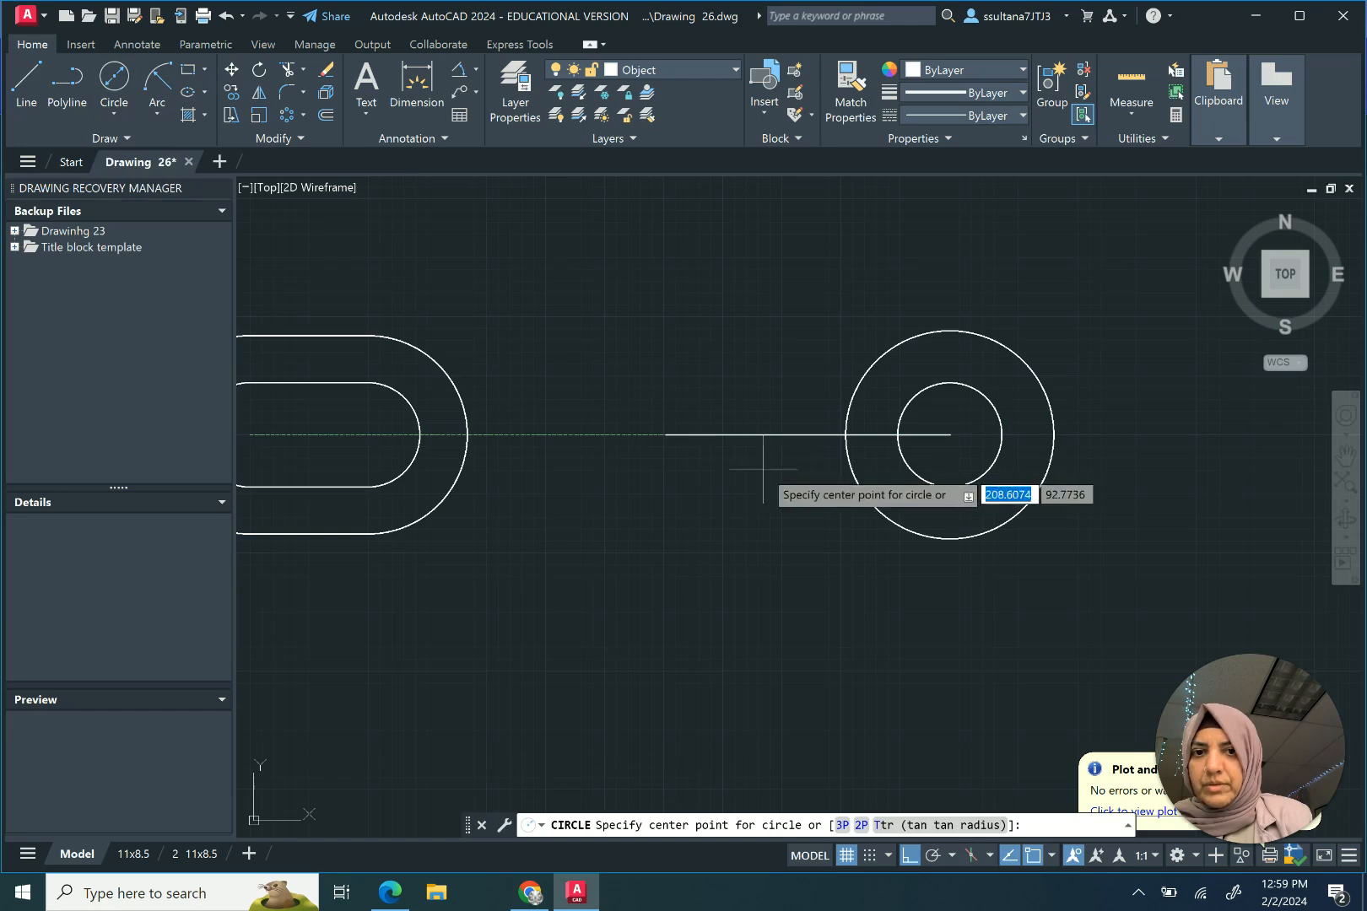
{"action": "left_click", "coordinate": [666, 435]}
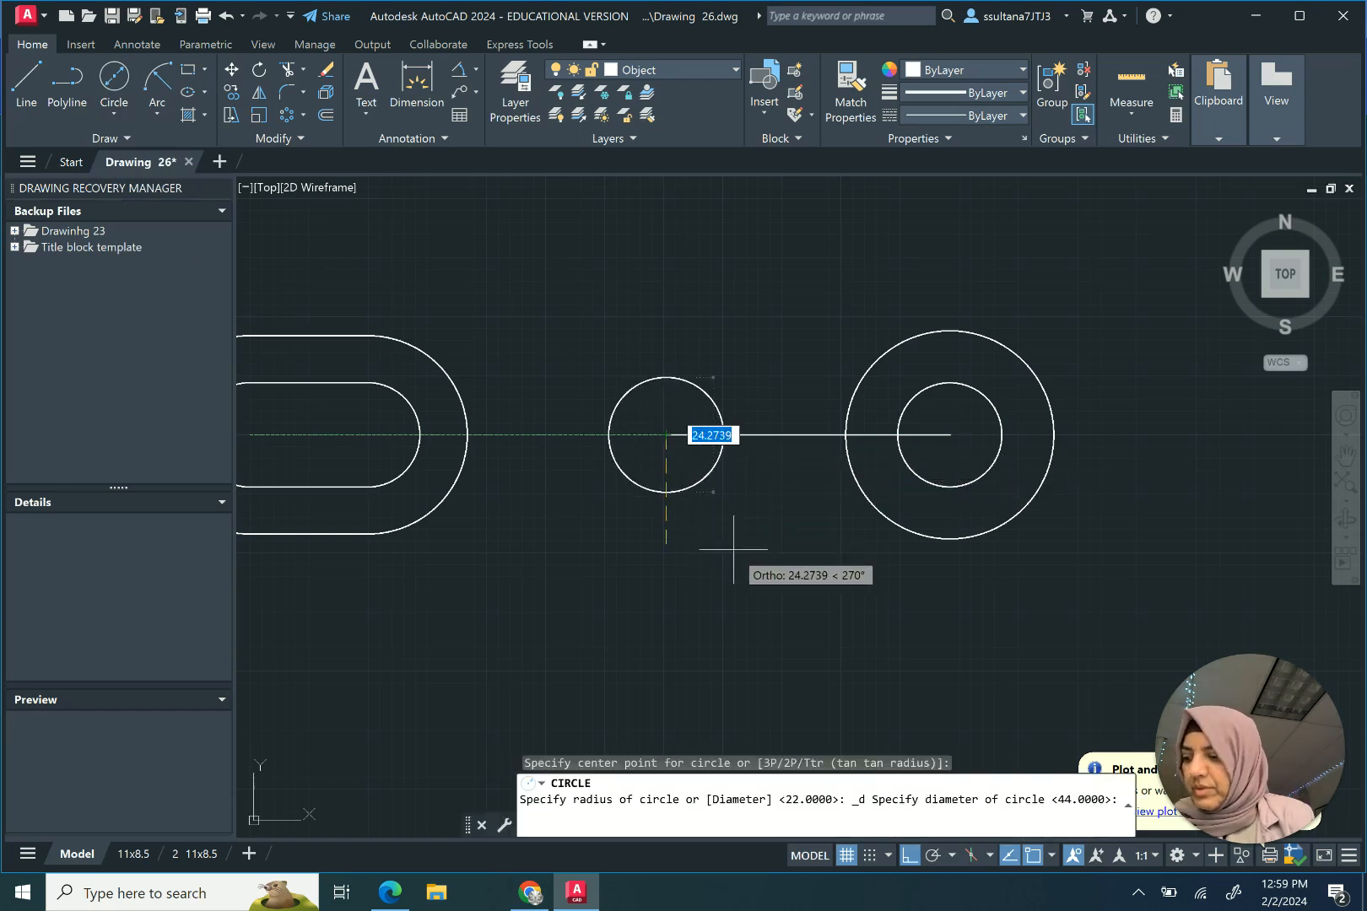
{"action": "type", "text": "28.5"}
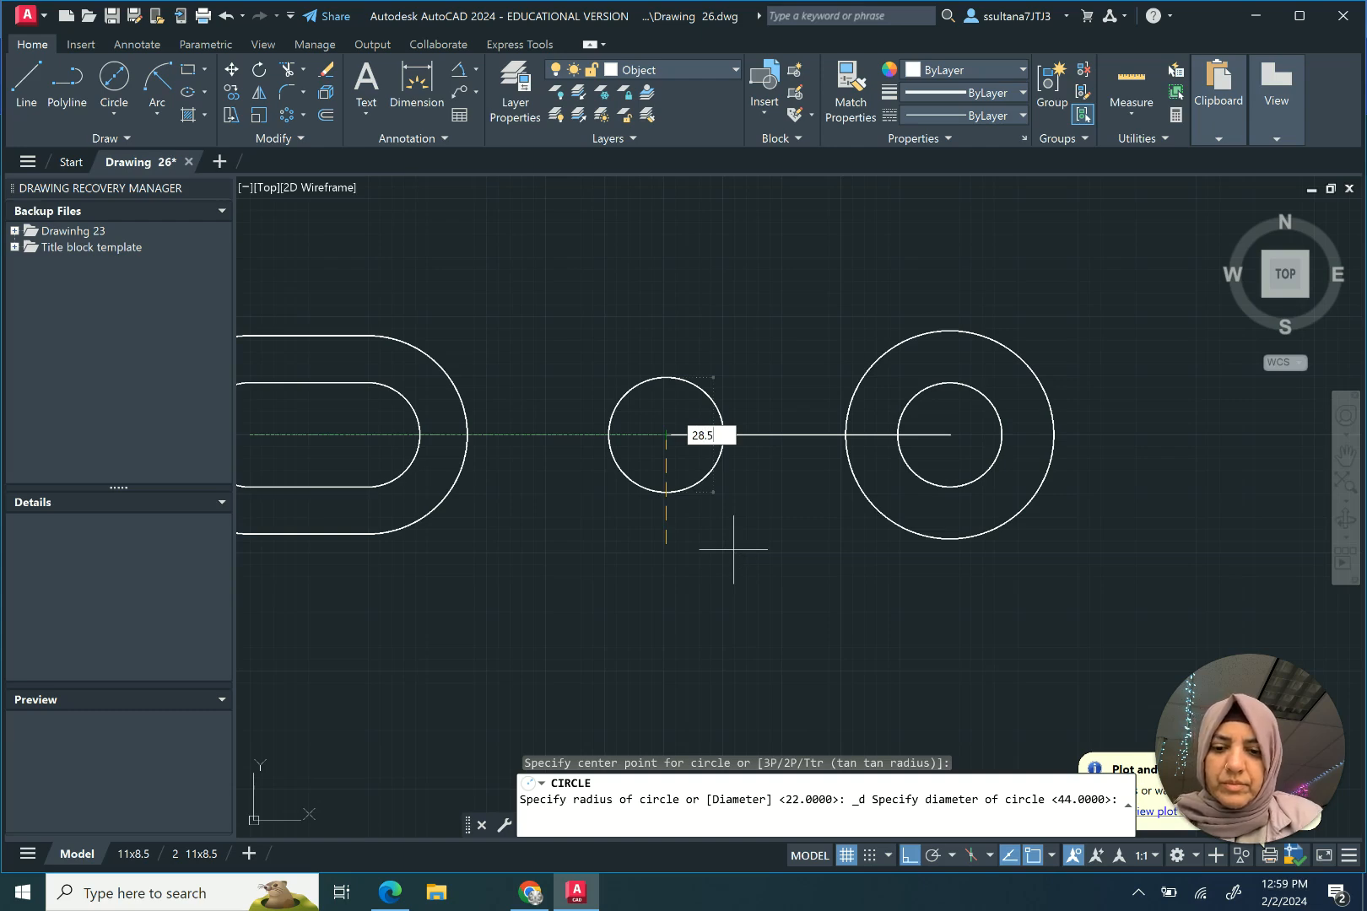
{"action": "type", "text": "2"}
{"action": "key", "text": "Return"}
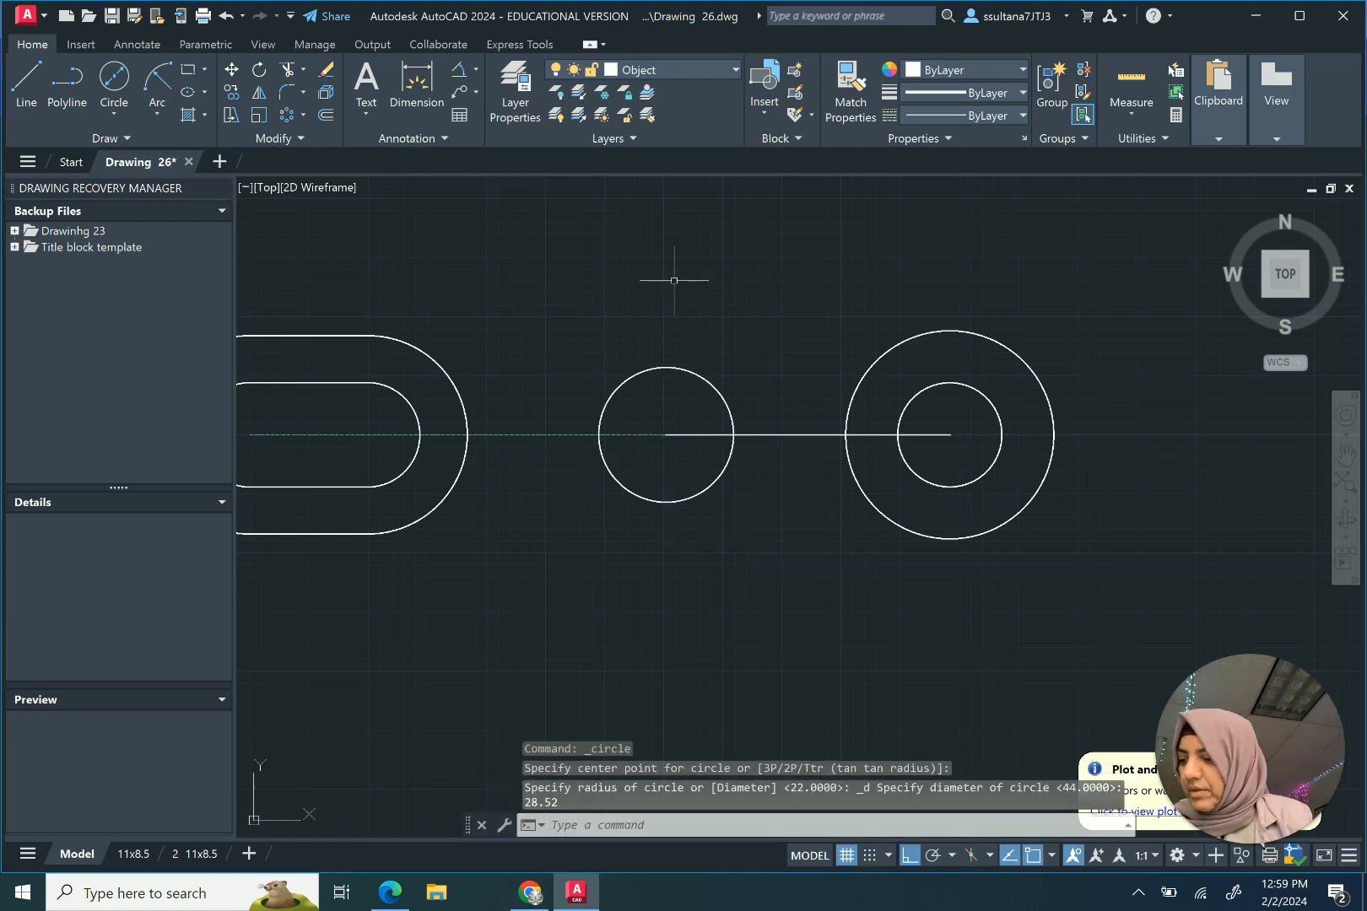
Step: Add a concentric circle of diameter 44 around the 28.52-diameter circle
{"action": "left_click", "coordinate": [120, 100]}
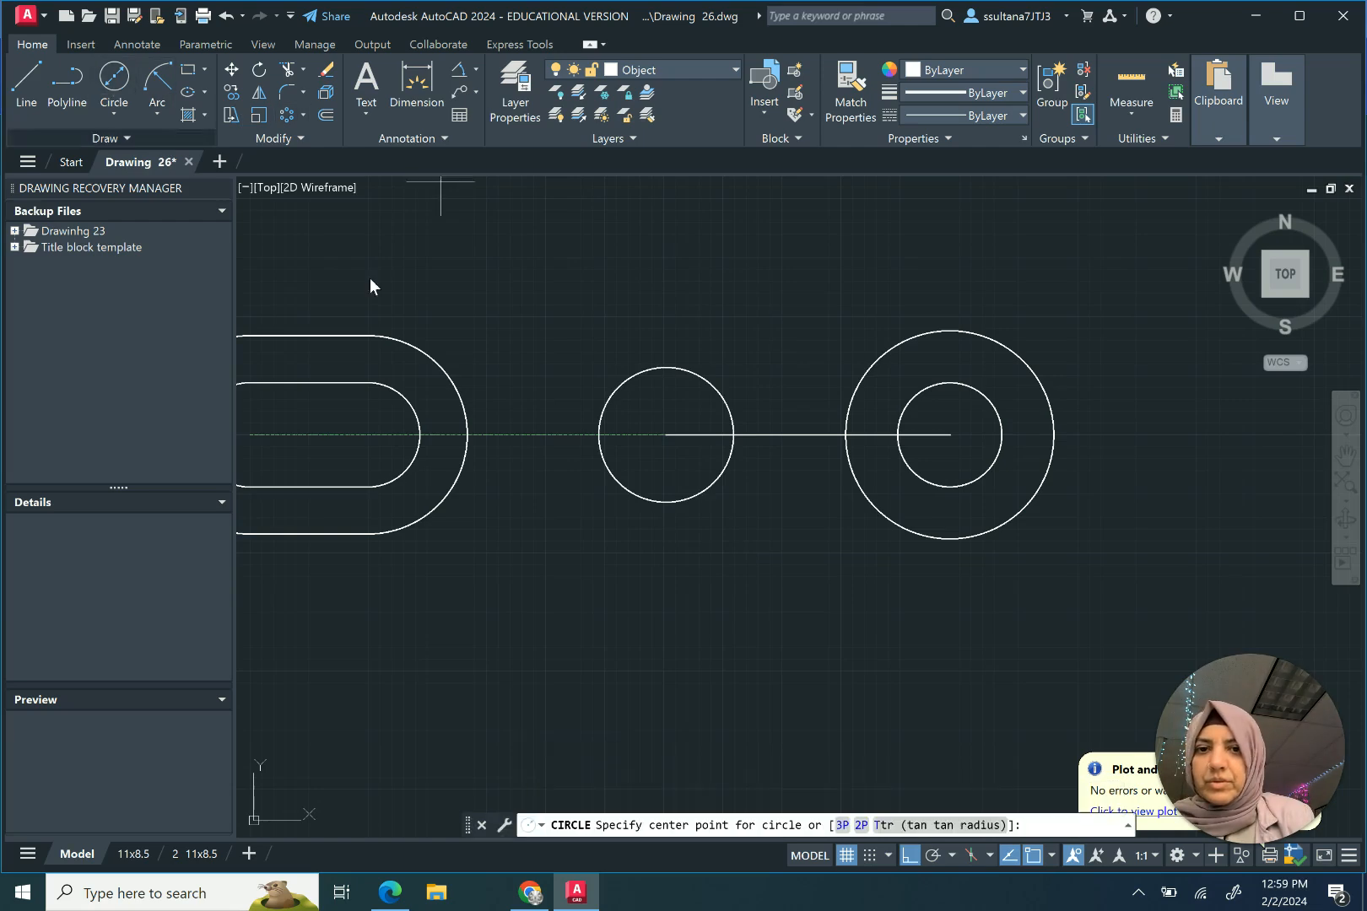
{"action": "left_click", "coordinate": [666, 434]}
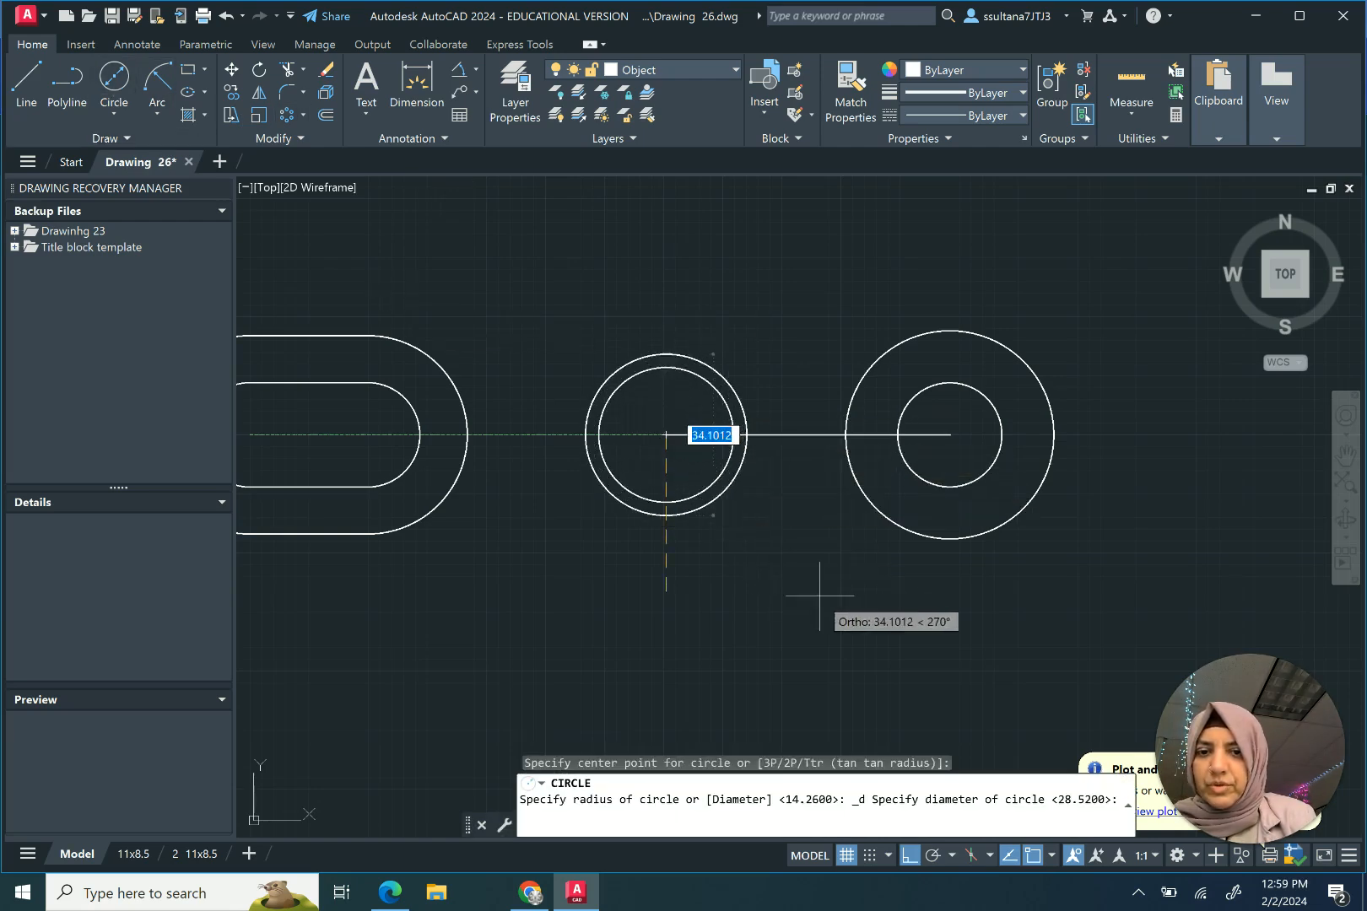
{"action": "type", "text": "44"}
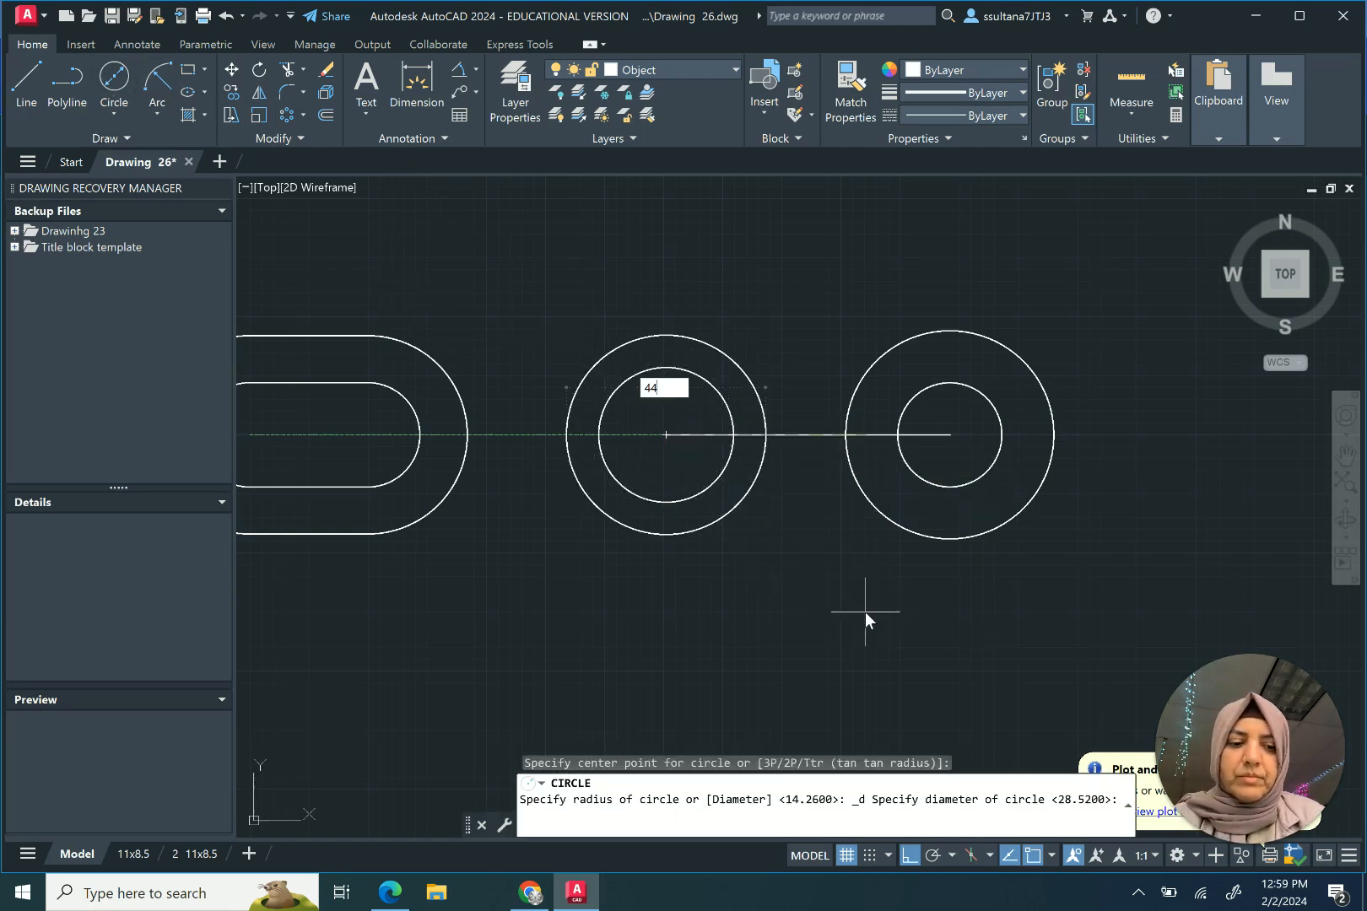
{"action": "key", "text": "Return"}
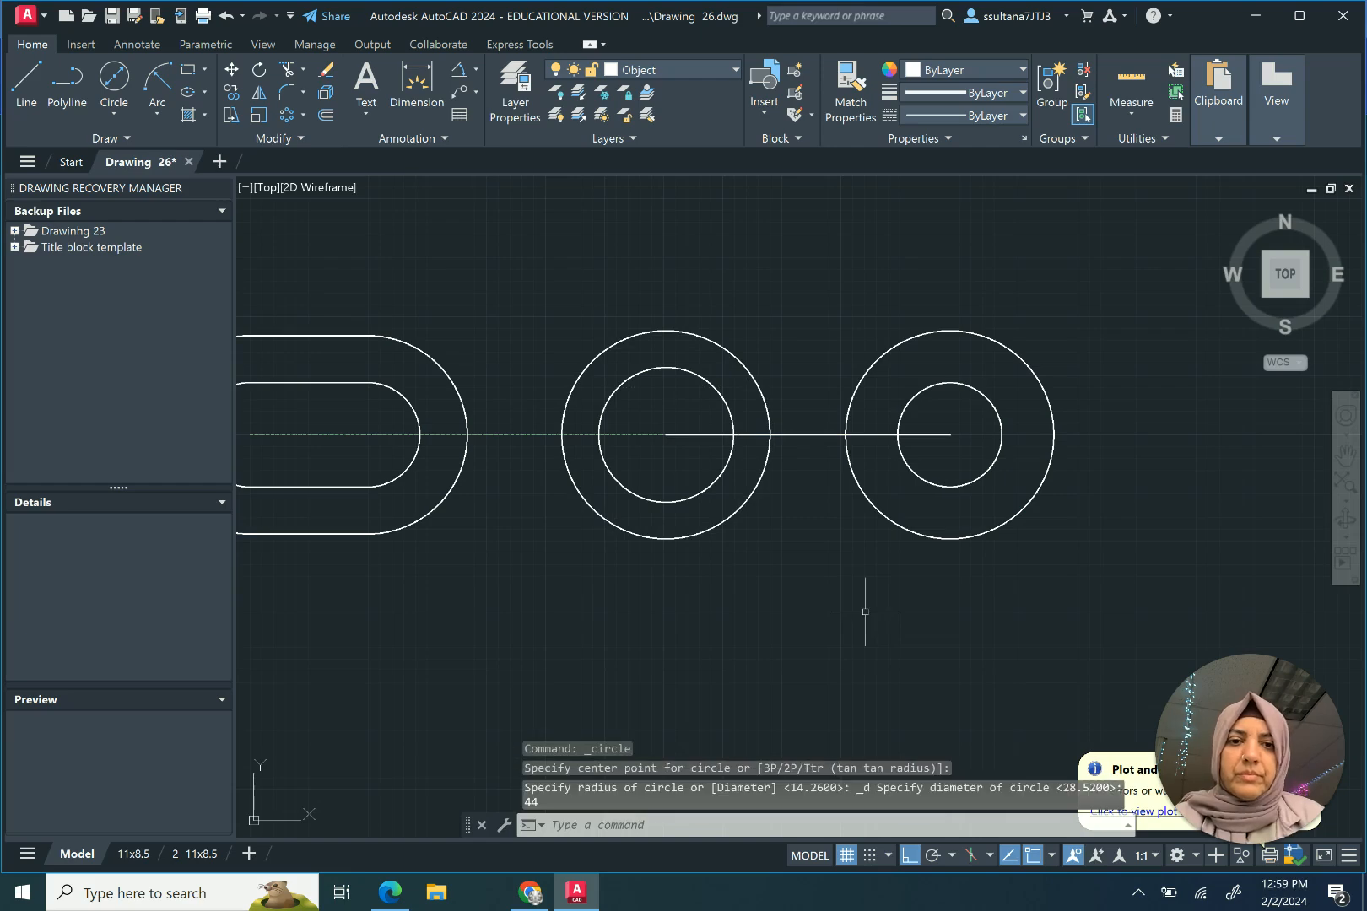
Step: Delete the 60-unit line joining the centres of the middle and right circles
{"action": "left_click", "coordinate": [799, 434]}
{"action": "key", "text": "Delete"}
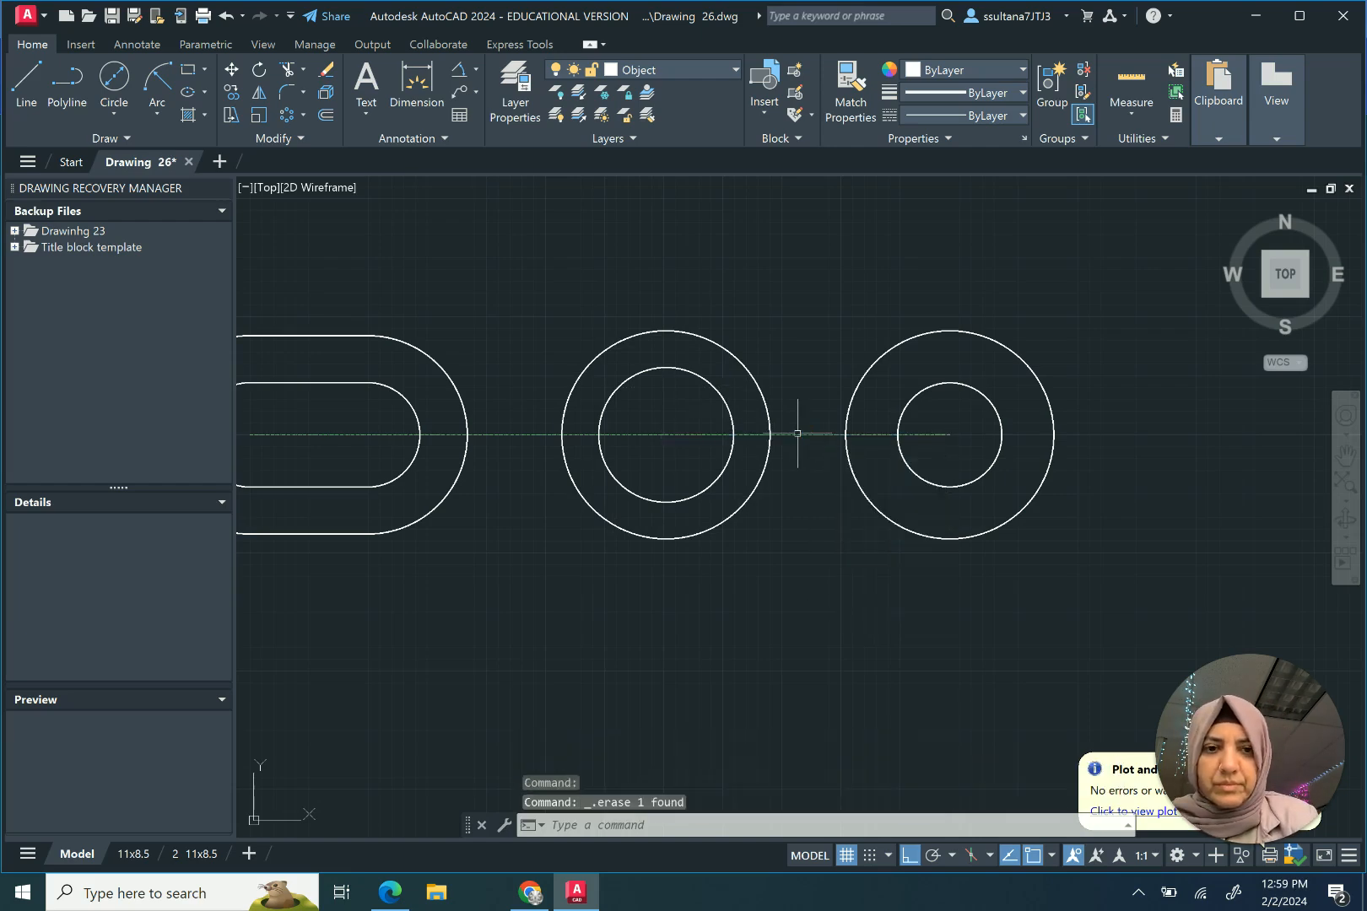
Step: On the Center layer, draw a vertical line upward from the middle circles' centre, extending well above the outer circle
{"action": "scroll", "coordinate": [671, 690], "scroll_direction": "down", "scroll_amount": 2}
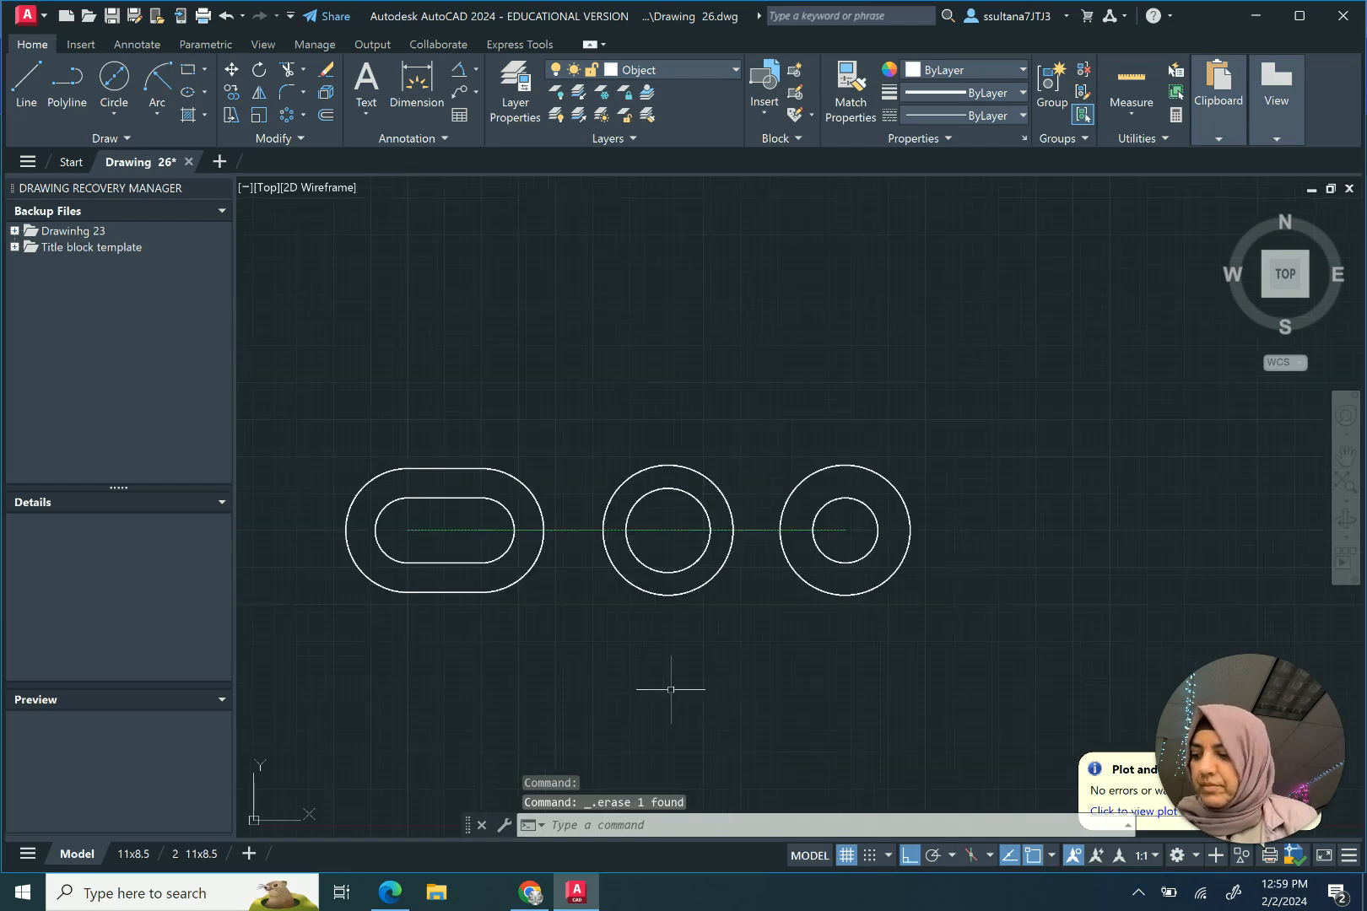
{"action": "scroll", "coordinate": [675, 673], "scroll_direction": "down", "scroll_amount": 2}
{"action": "scroll", "coordinate": [677, 542], "scroll_direction": "up", "scroll_amount": 2}
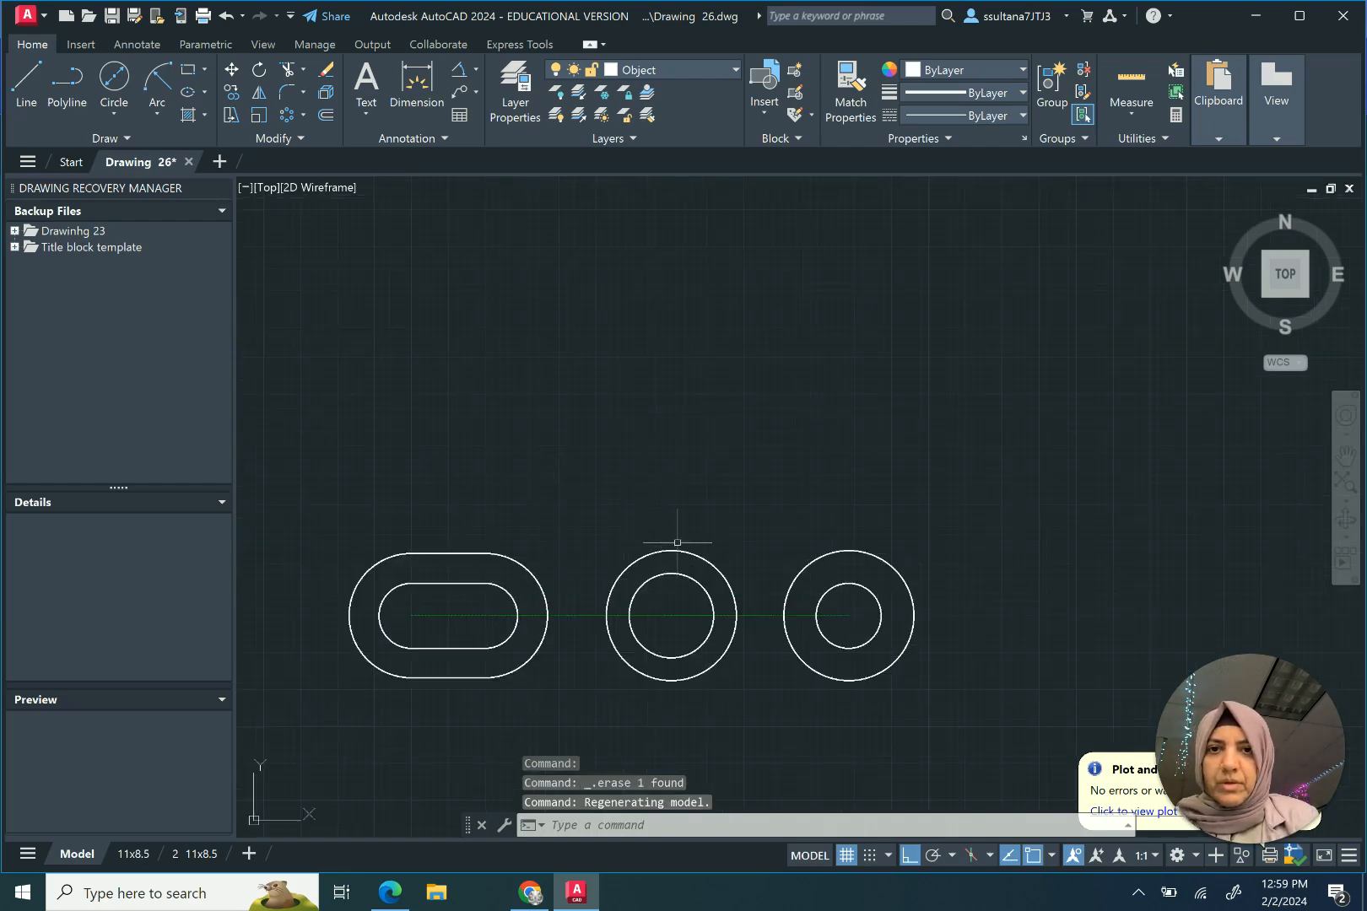
{"action": "left_click", "coordinate": [663, 67]}
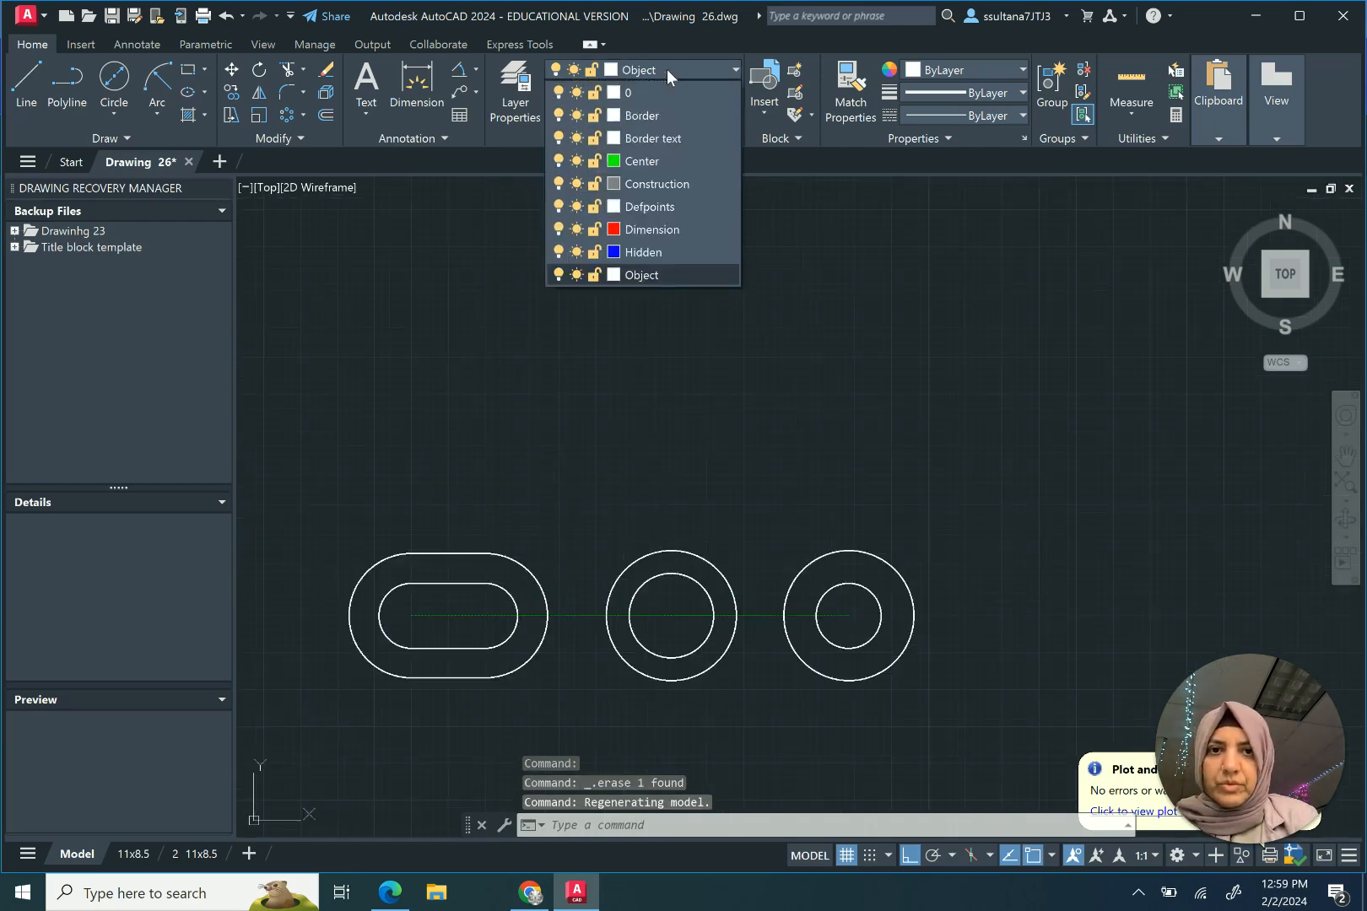
{"action": "left_click", "coordinate": [658, 159]}
{"action": "left_click", "coordinate": [26, 84]}
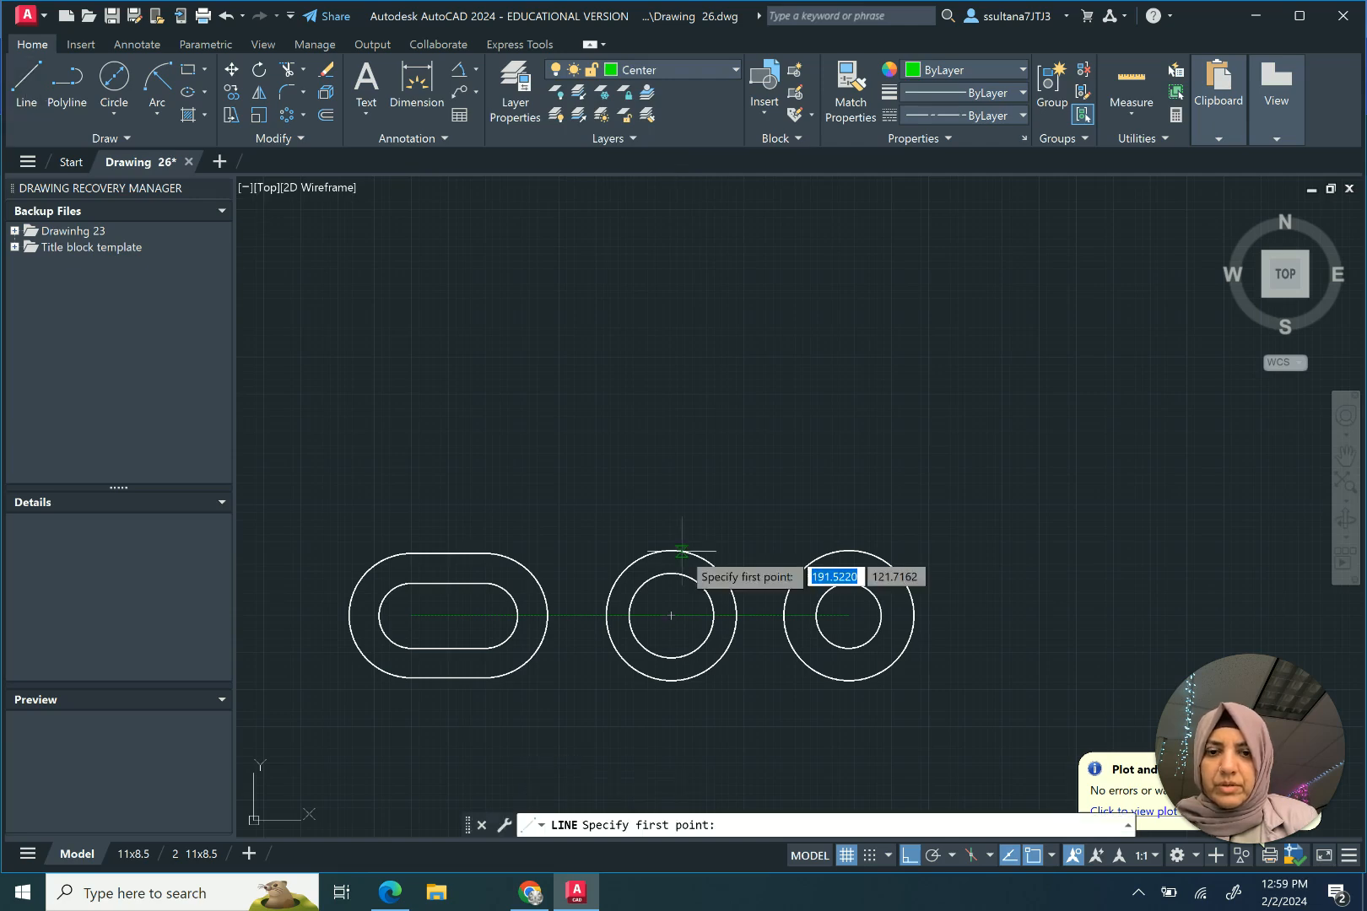
{"action": "left_click", "coordinate": [672, 615]}
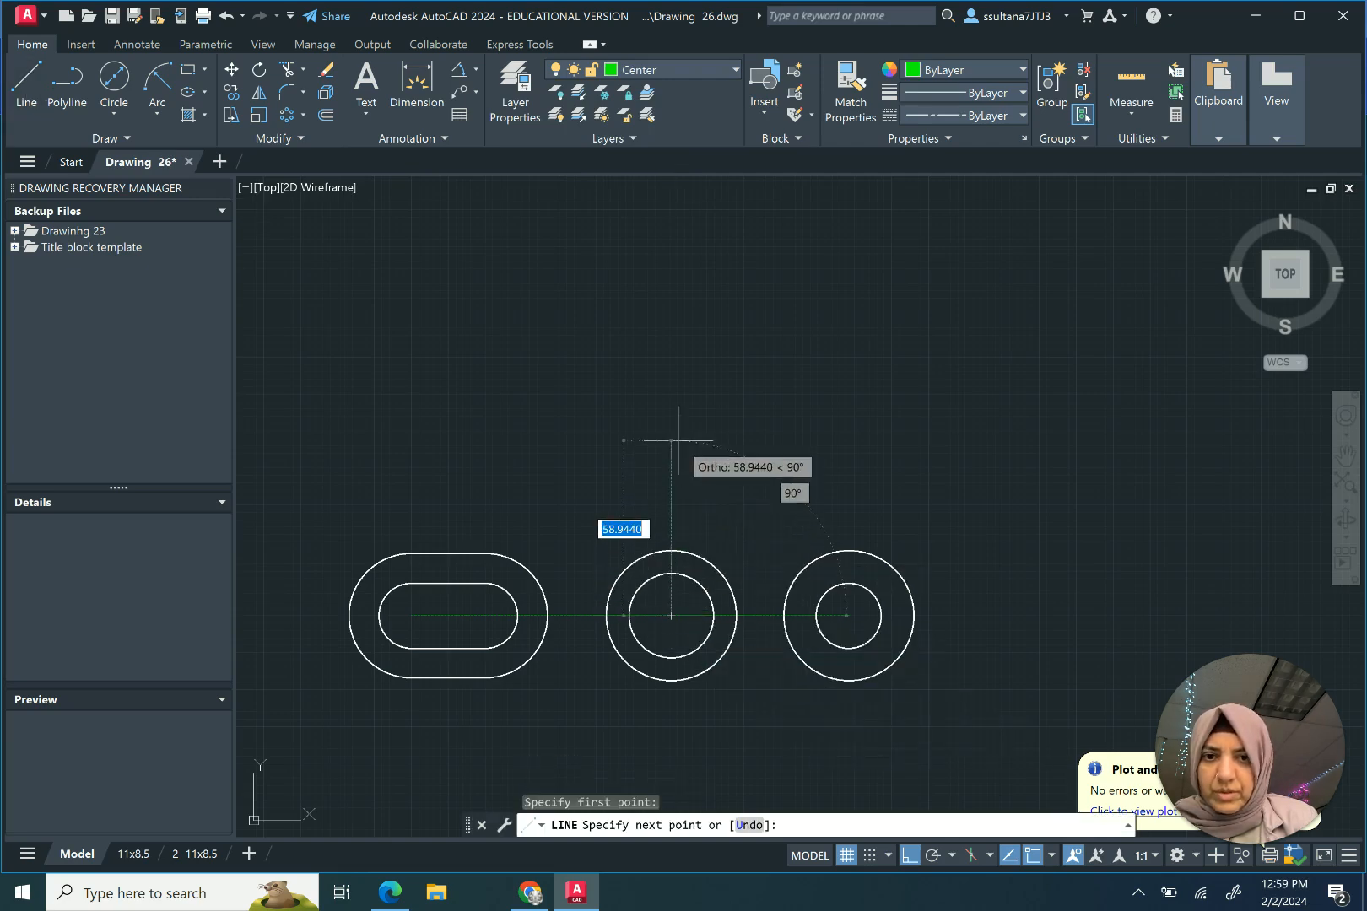
{"action": "left_click", "coordinate": [675, 384]}
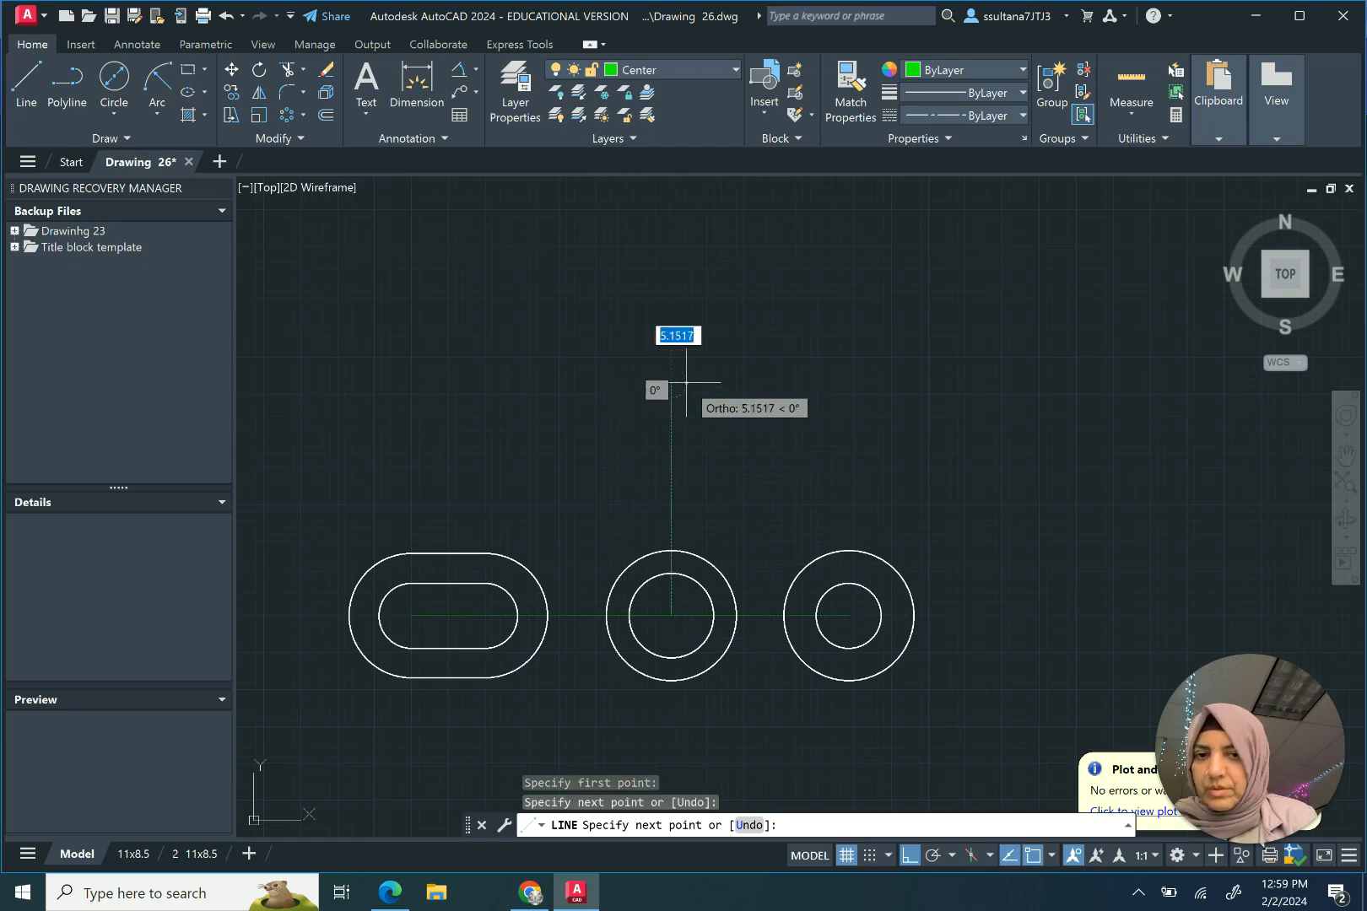
{"action": "key", "text": "Return"}
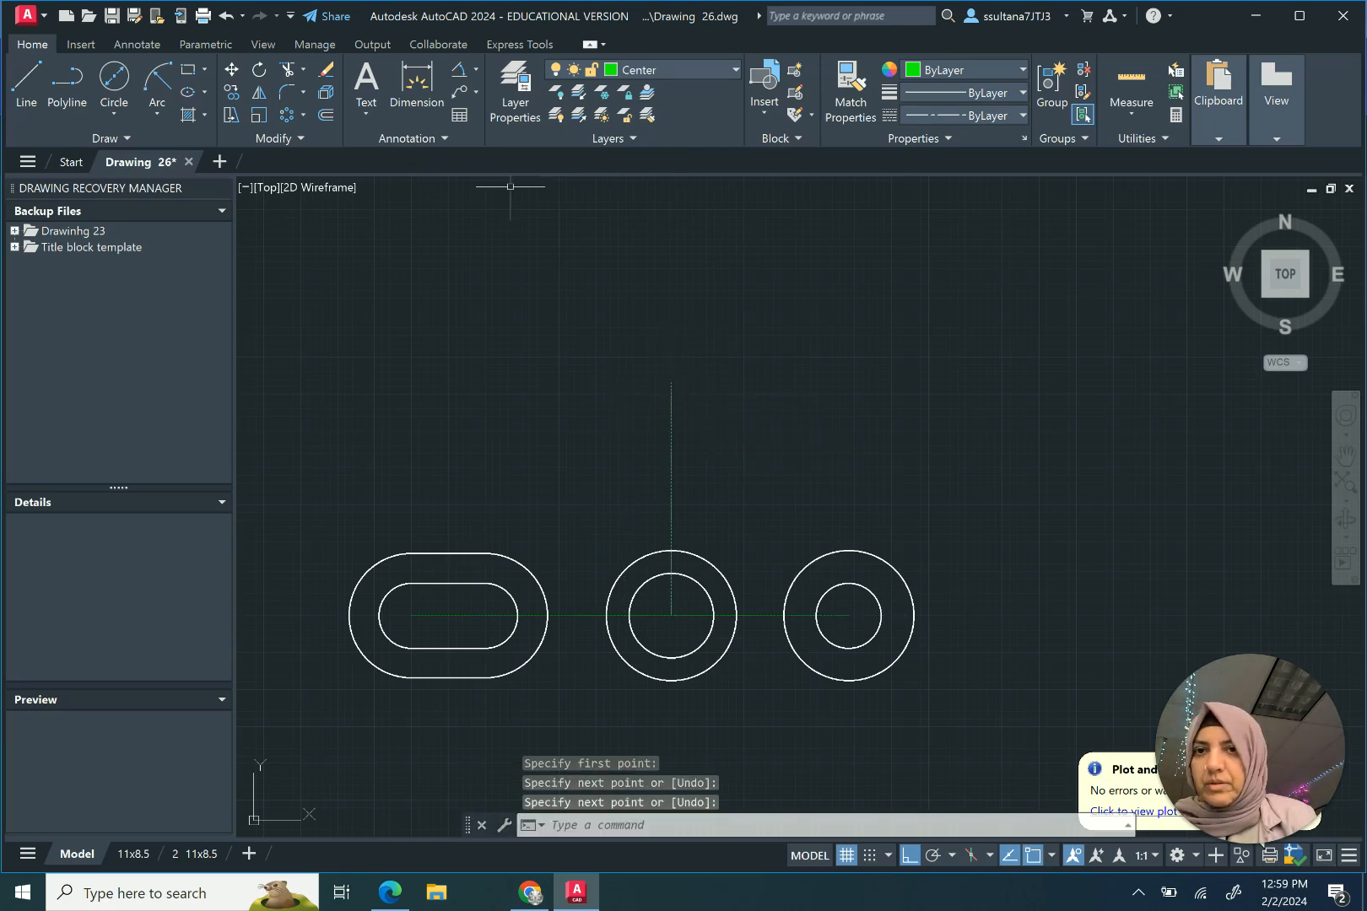
Step: Offset the vertical centre line 19 units to the left
{"action": "left_click", "coordinate": [326, 114]}
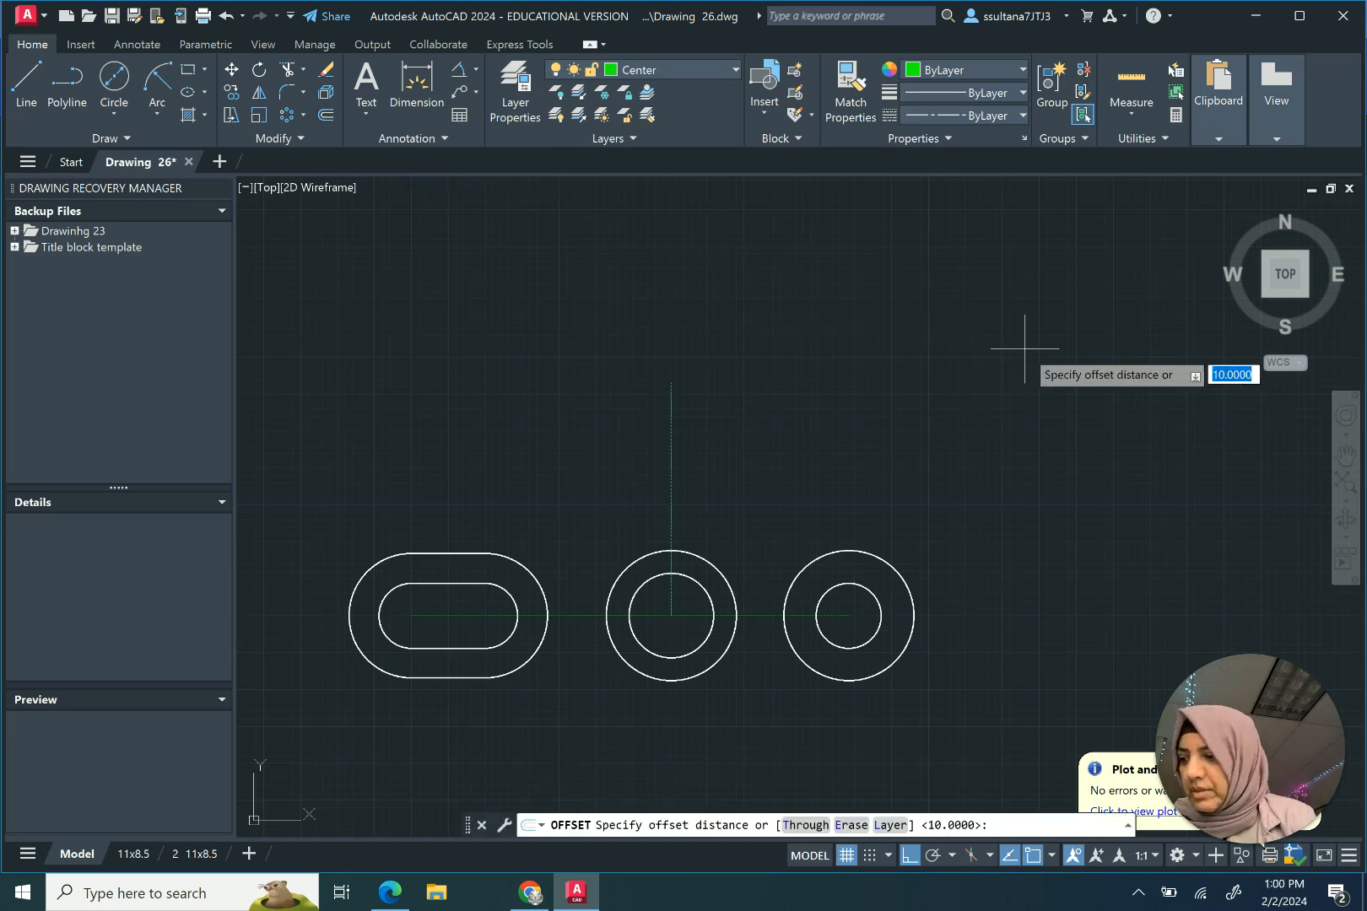
{"action": "type", "text": "19"}
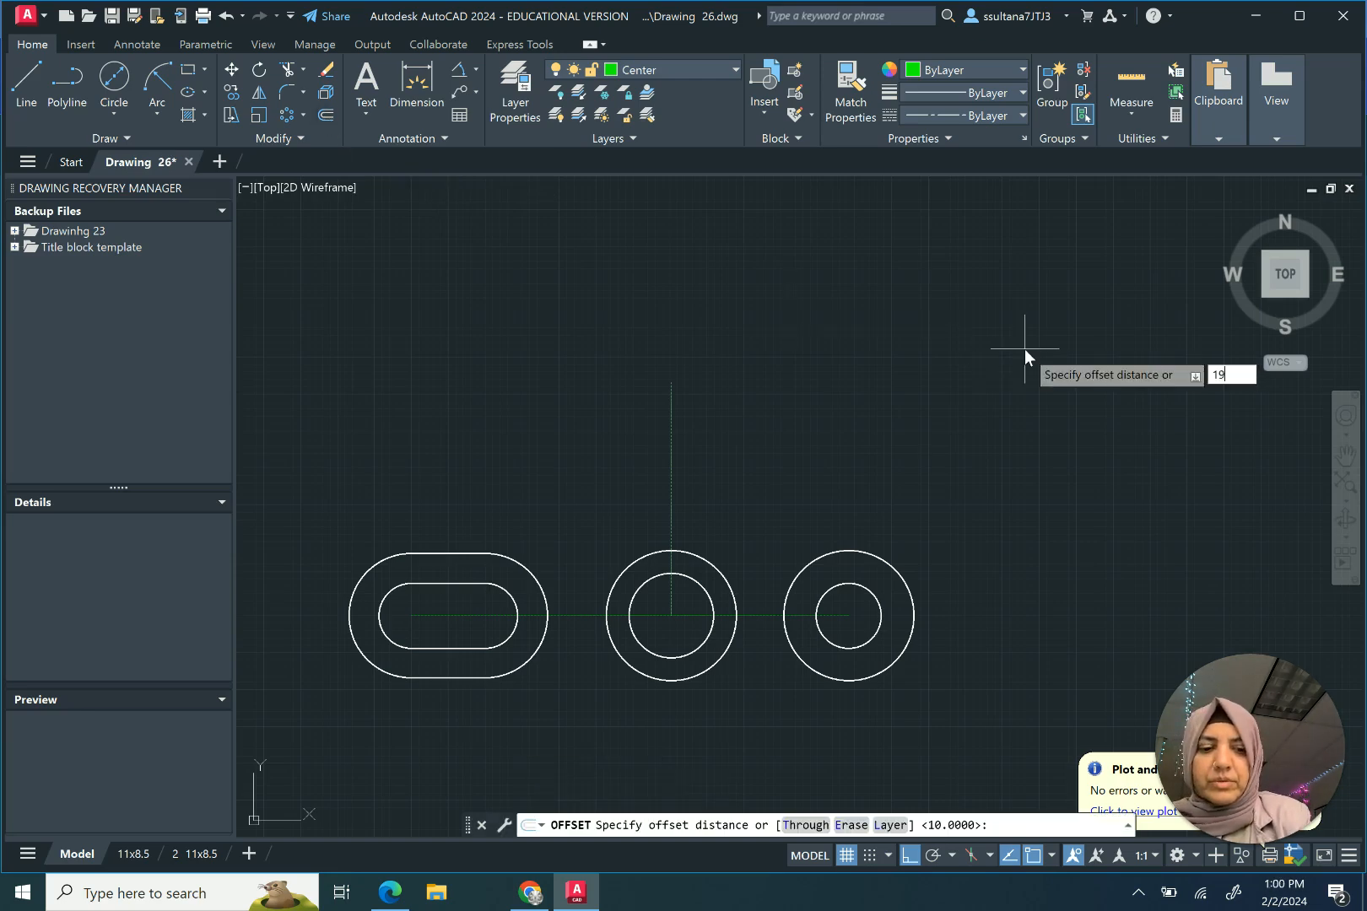
{"action": "key", "text": "Return"}
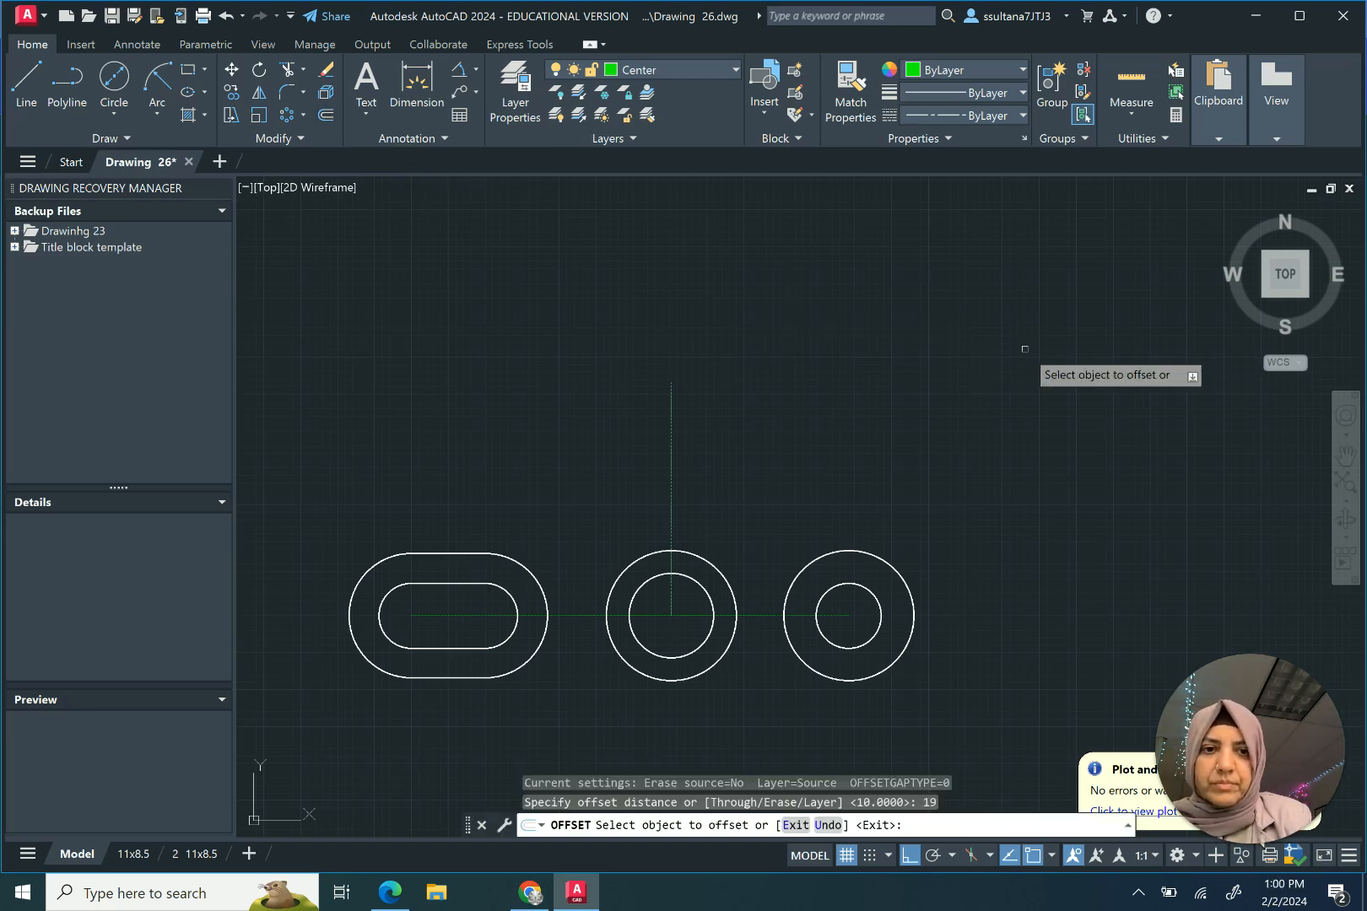
{"action": "left_click", "coordinate": [671, 405]}
{"action": "left_click", "coordinate": [595, 433]}
{"action": "right_click", "coordinate": [596, 437]}
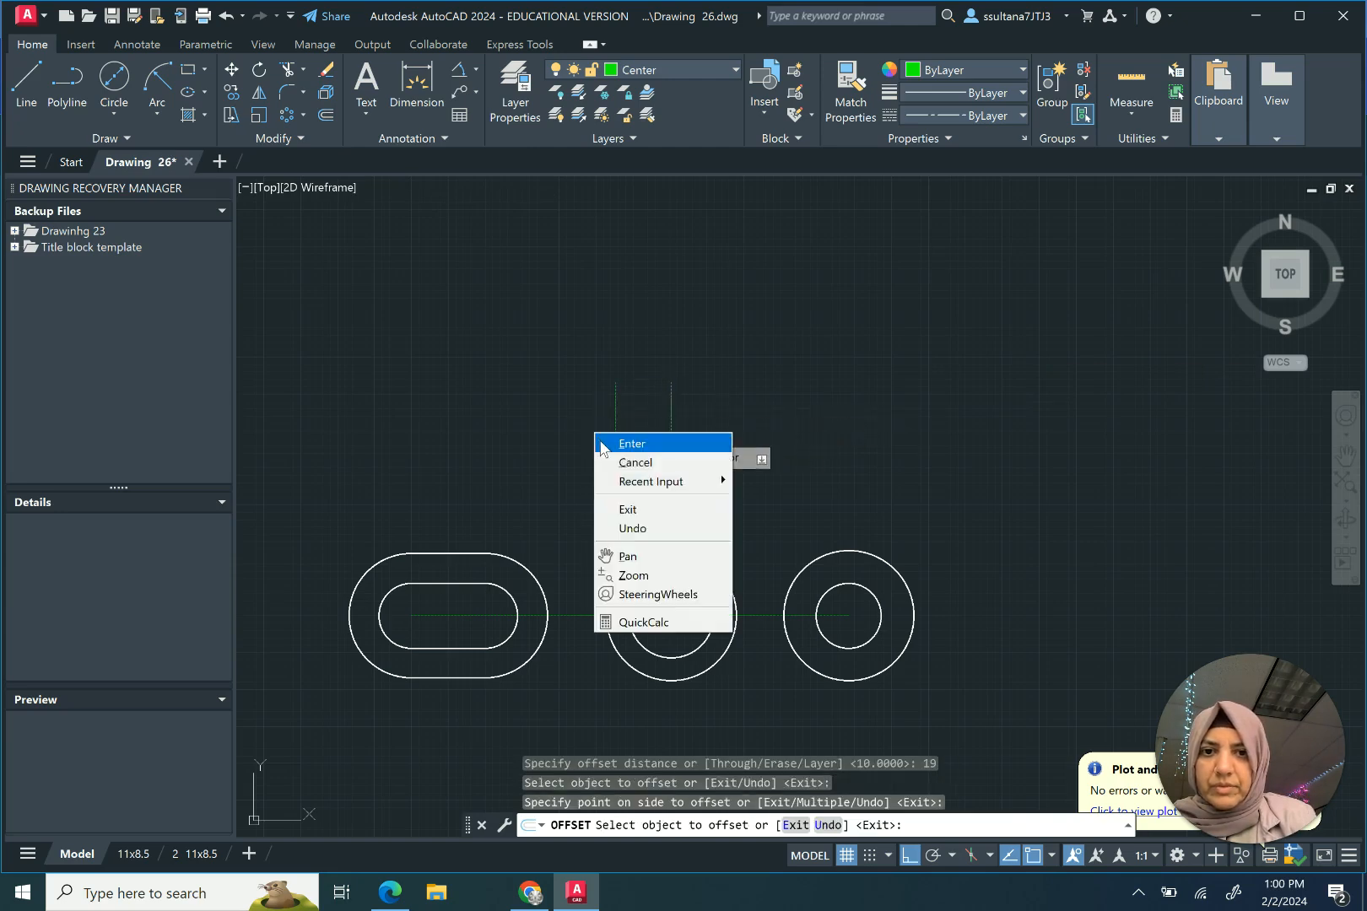
{"action": "left_click", "coordinate": [625, 443]}
Step: Offset the horizontal centre line 48 units upward
{"action": "left_click", "coordinate": [325, 116]}
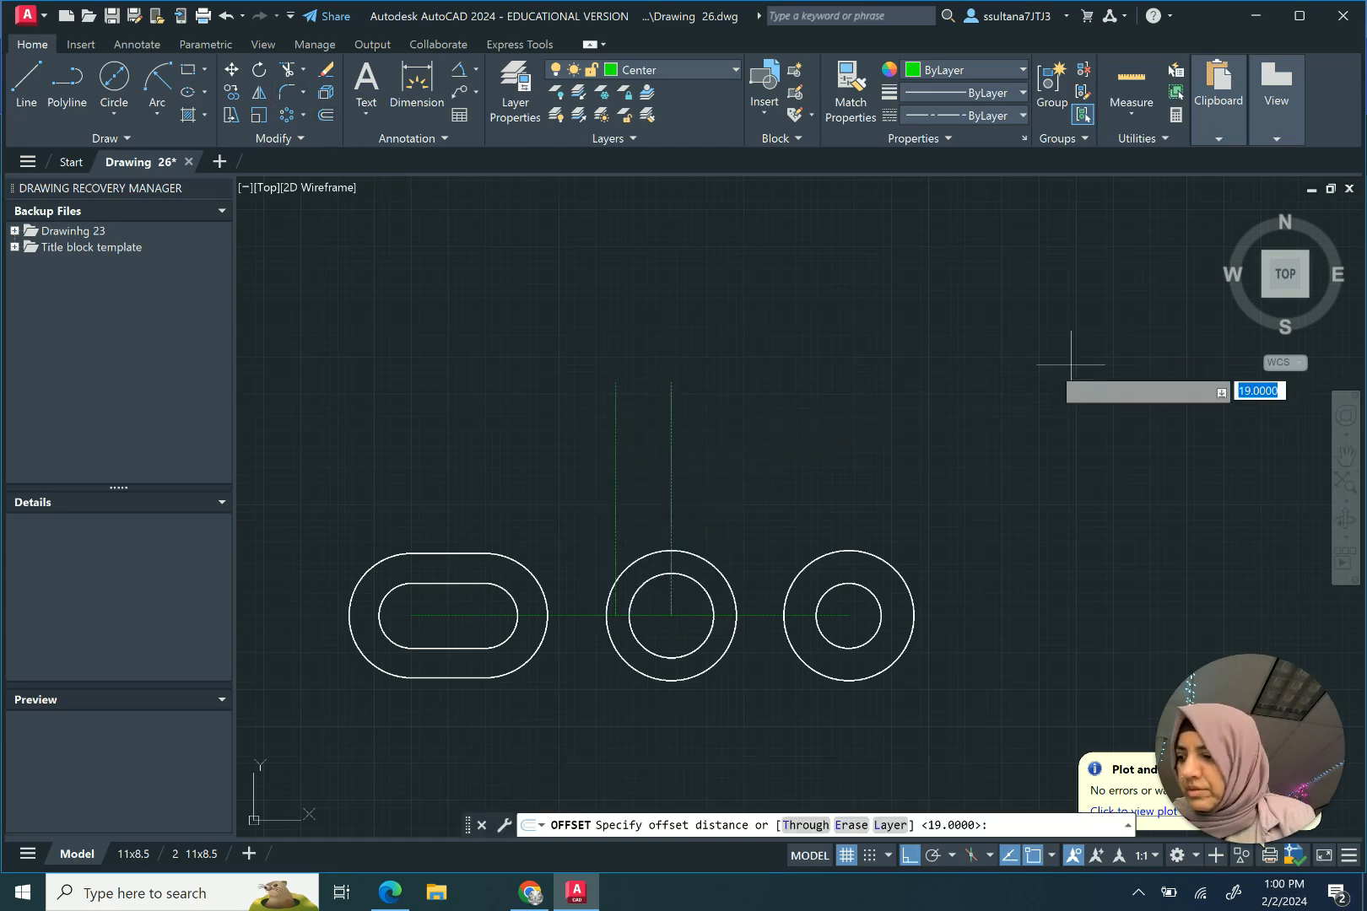
{"action": "type", "text": "48"}
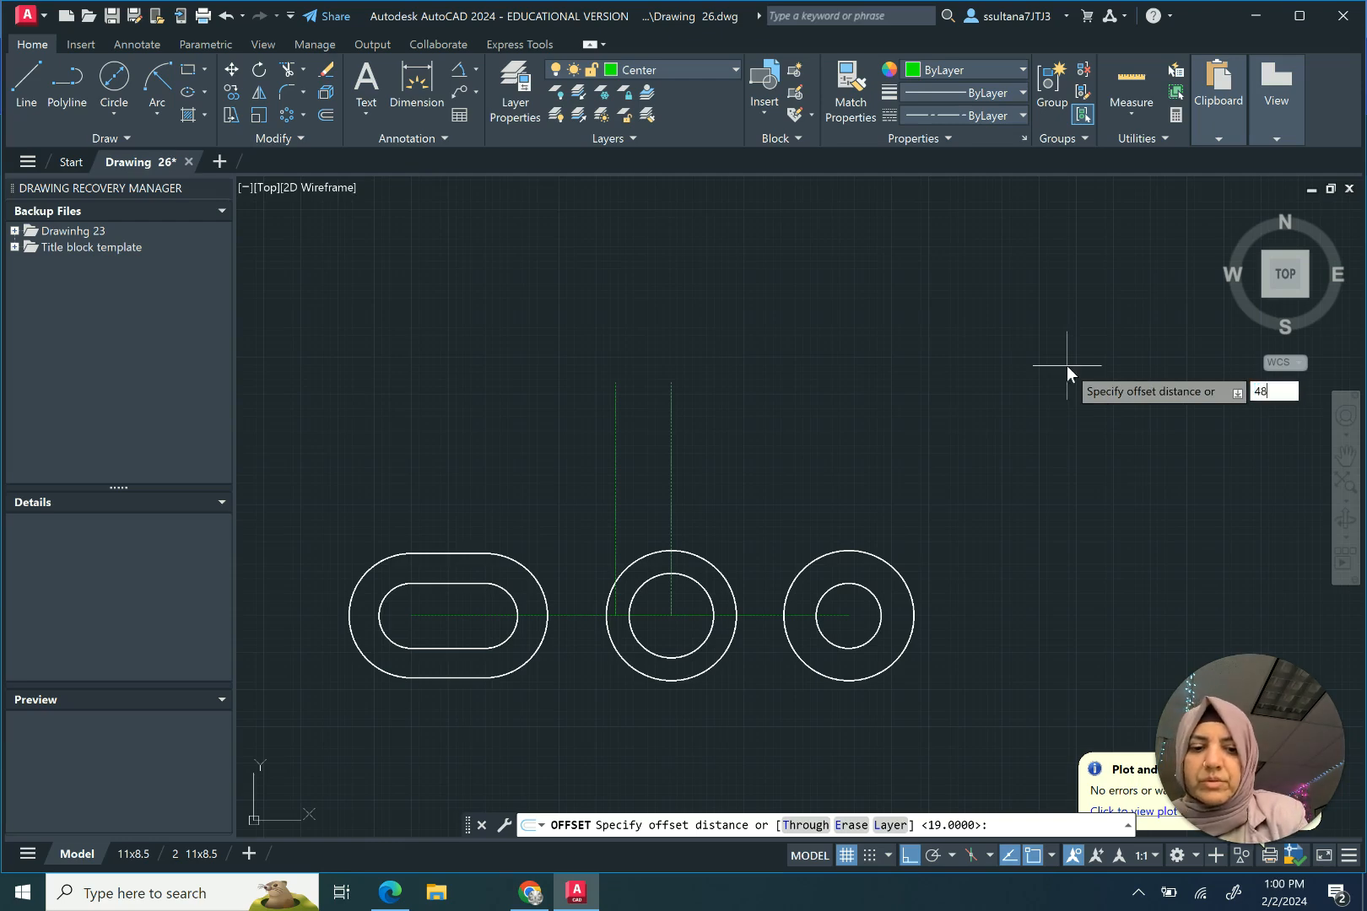
{"action": "key", "text": "Return"}
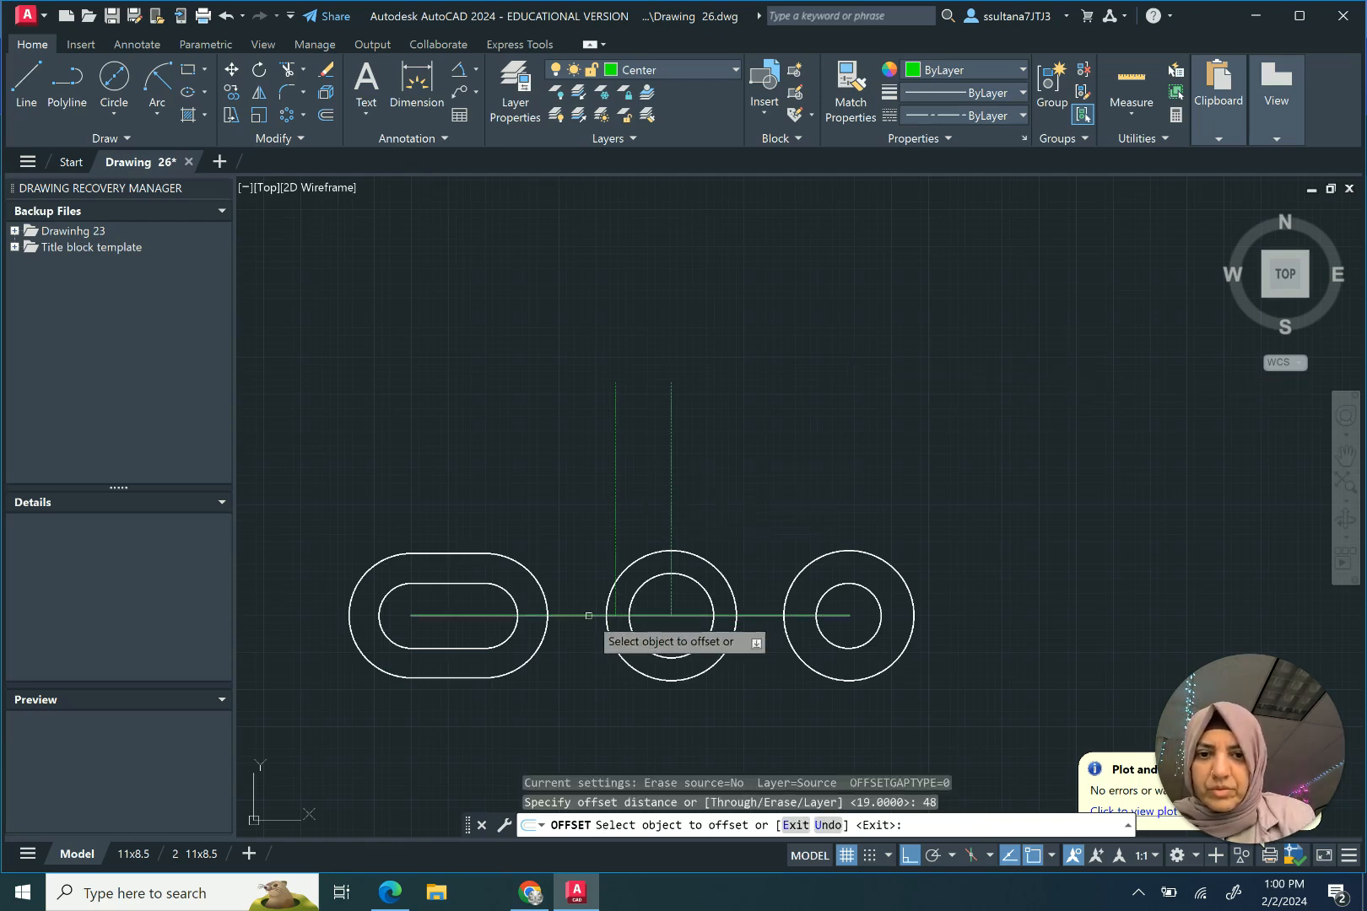
{"action": "left_click", "coordinate": [616, 615]}
{"action": "left_click", "coordinate": [583, 498]}
{"action": "right_click", "coordinate": [584, 500]}
{"action": "left_click", "coordinate": [588, 501]}
{"action": "scroll", "coordinate": [625, 475], "scroll_direction": "up", "scroll_amount": 4}
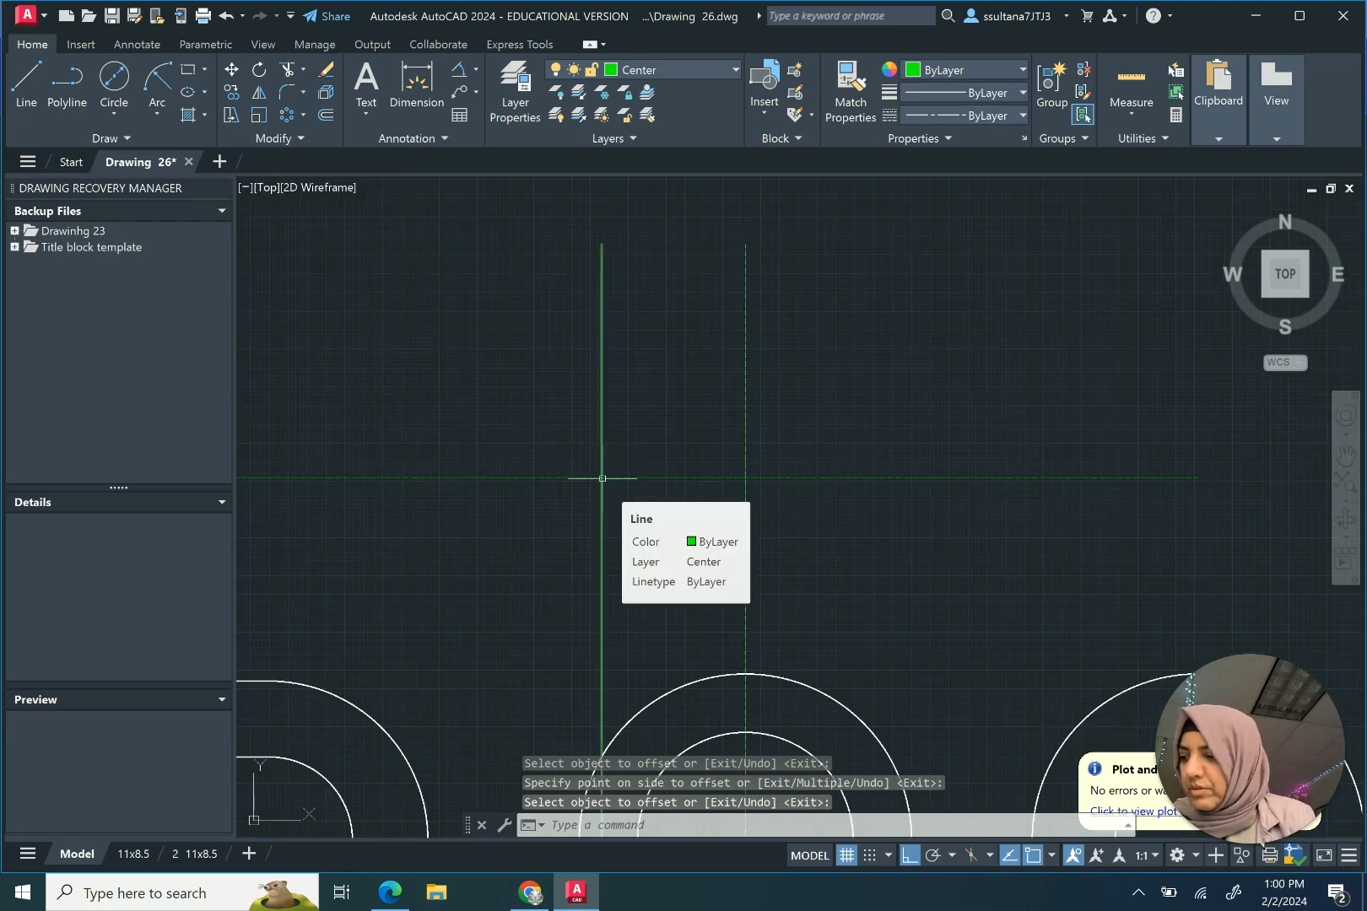
Step: On the Object layer, draw a circle of diameter 18.99 centred where the two offset centre lines cross
{"action": "scroll", "coordinate": [602, 478], "scroll_direction": "down", "scroll_amount": 2}
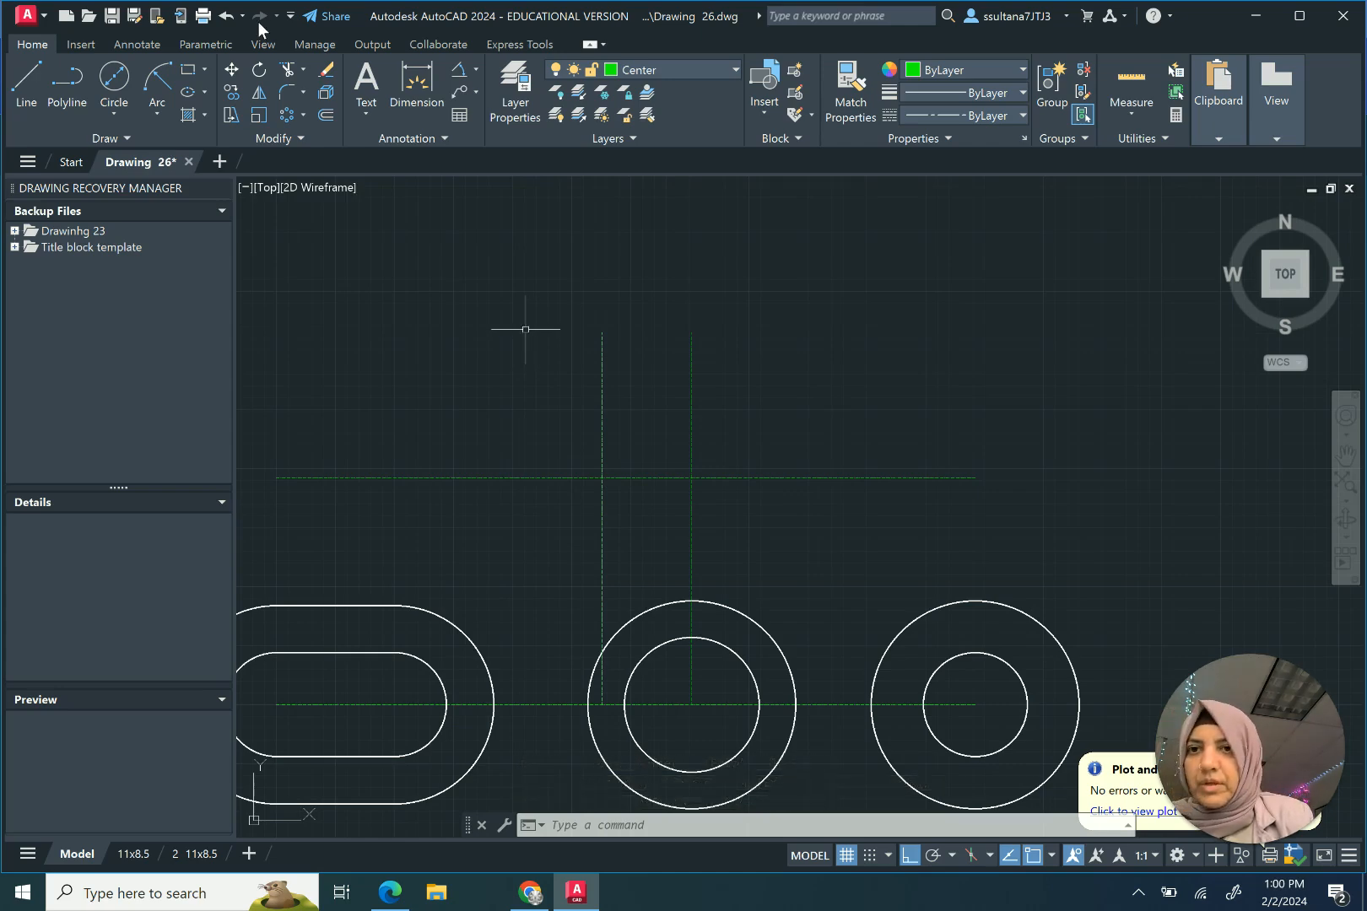
{"action": "left_click", "coordinate": [114, 84]}
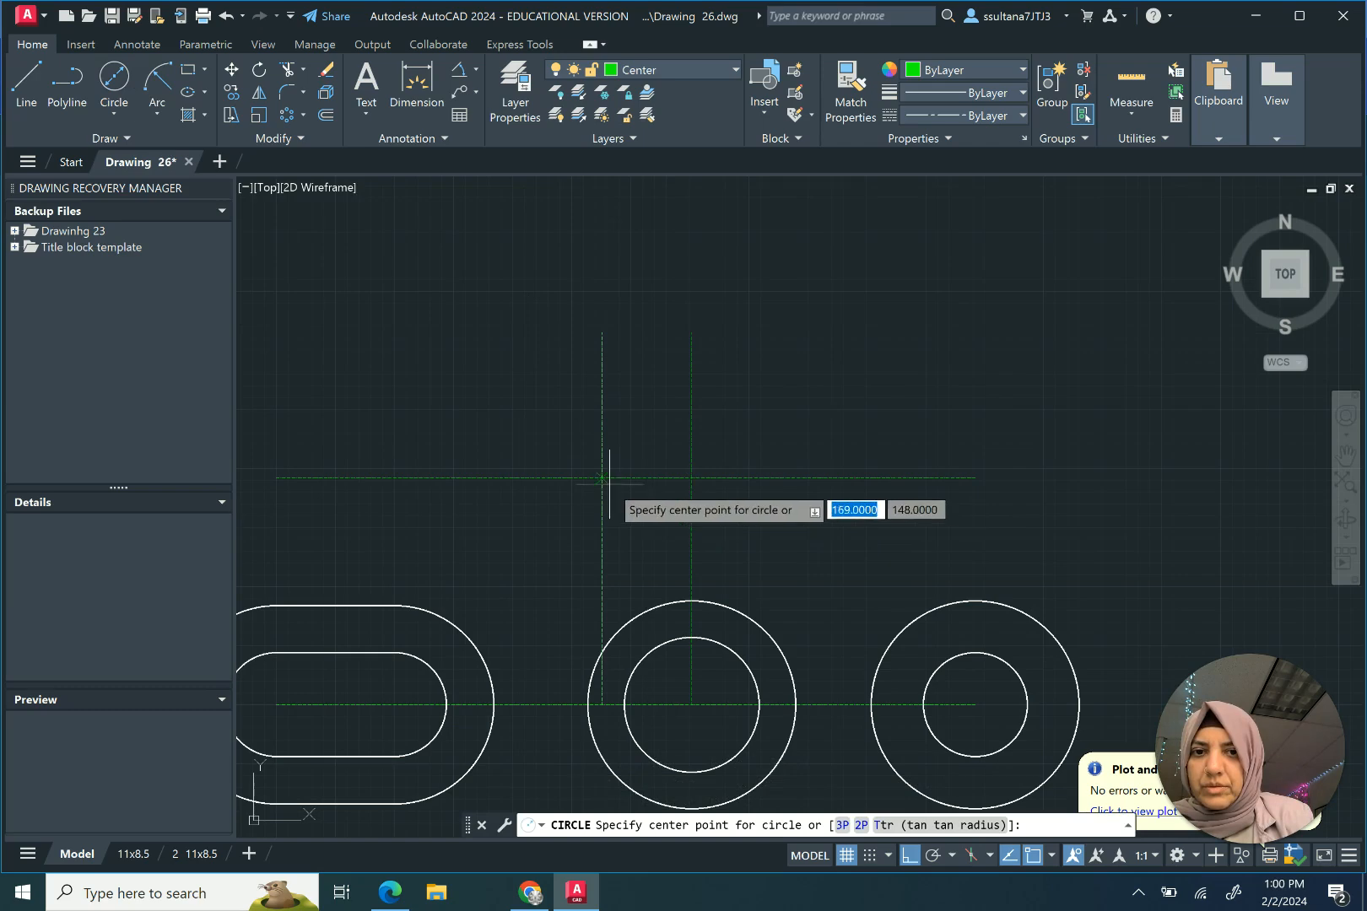
{"action": "left_click", "coordinate": [665, 72]}
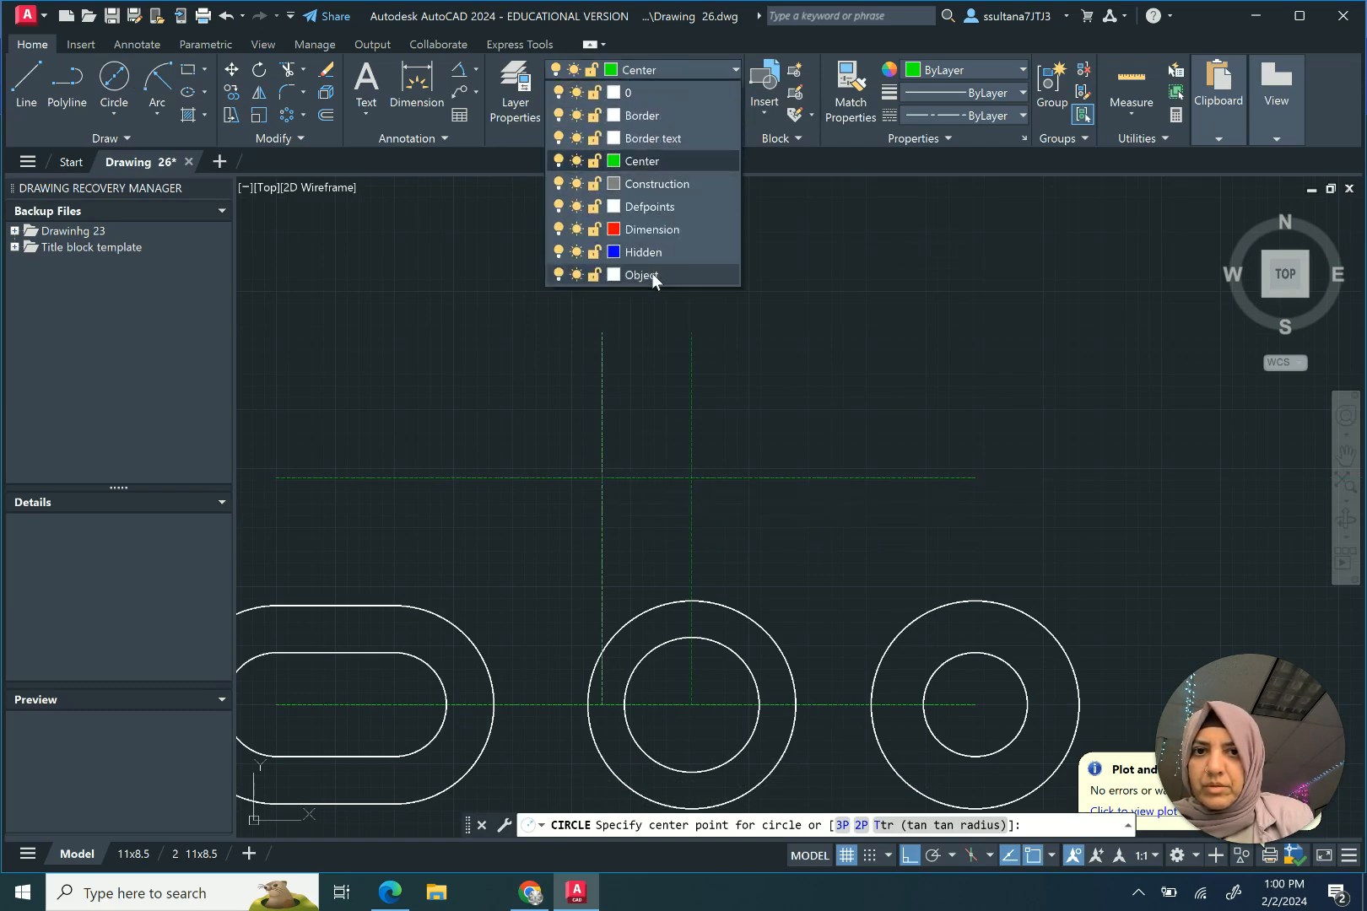
{"action": "left_click", "coordinate": [651, 273]}
{"action": "left_click", "coordinate": [601, 479]}
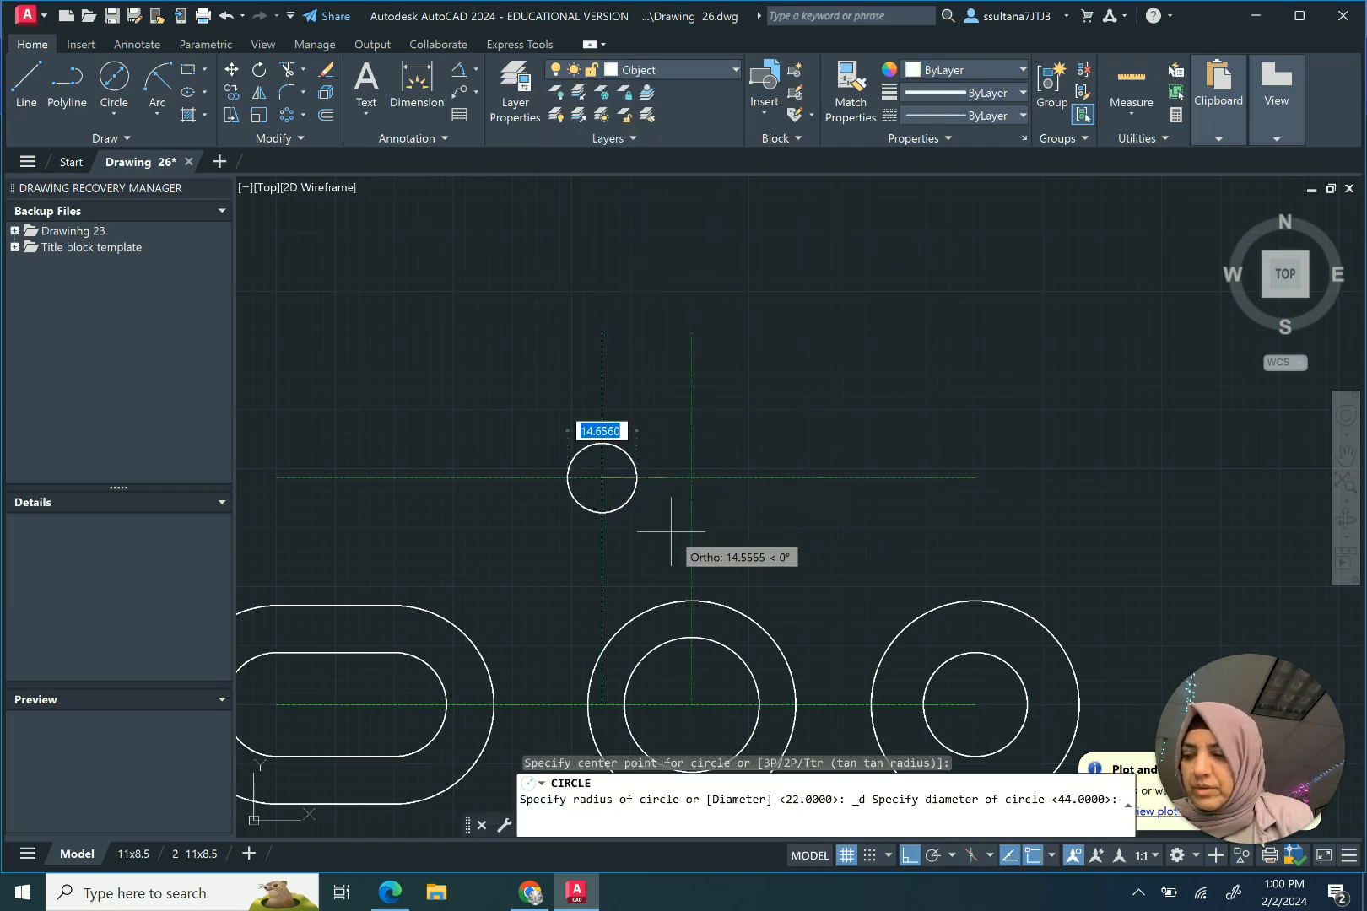
{"action": "type", "text": "1"}
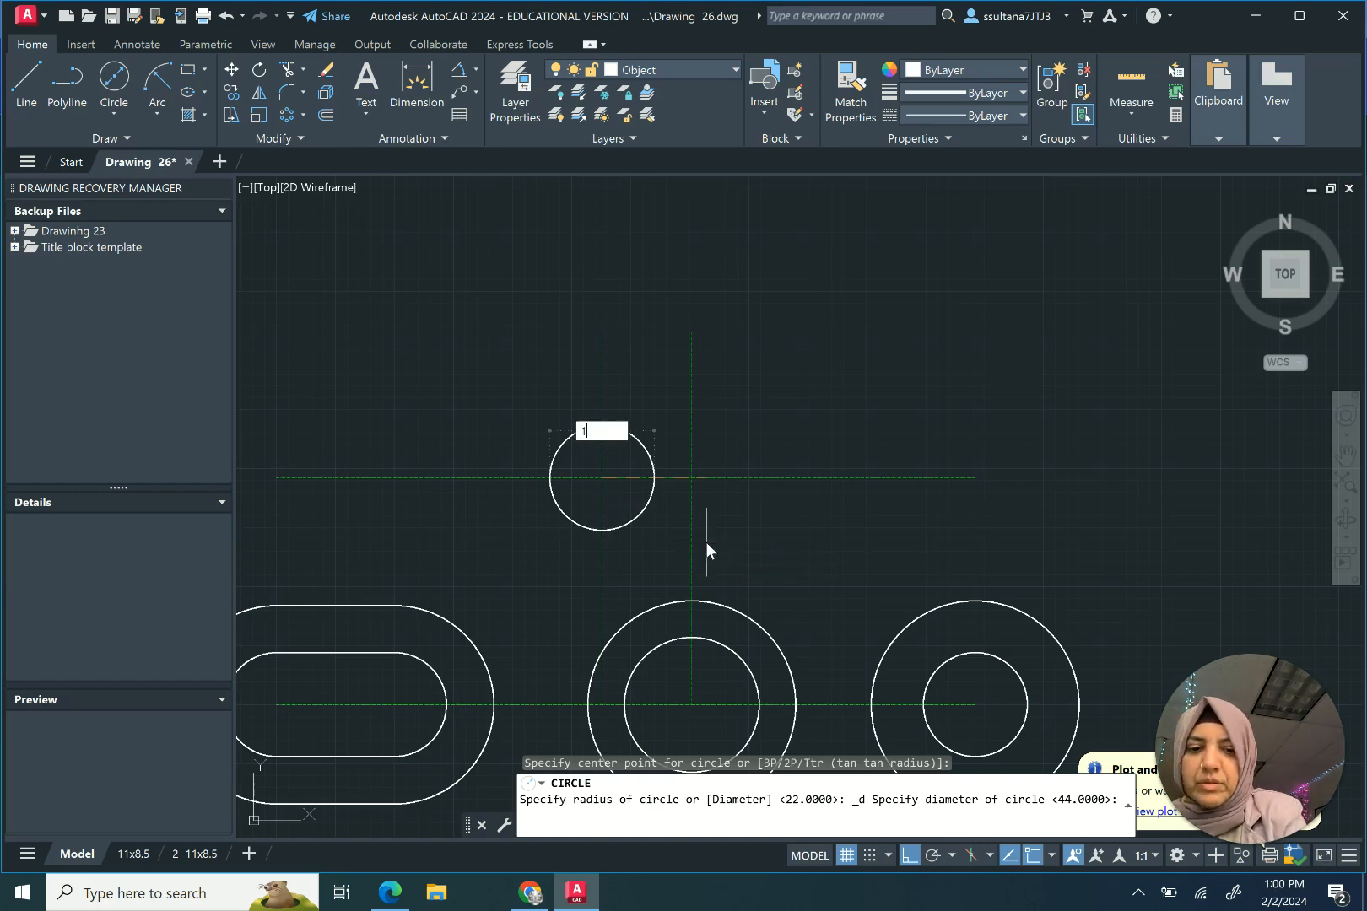
{"action": "type", "text": "8.99"}
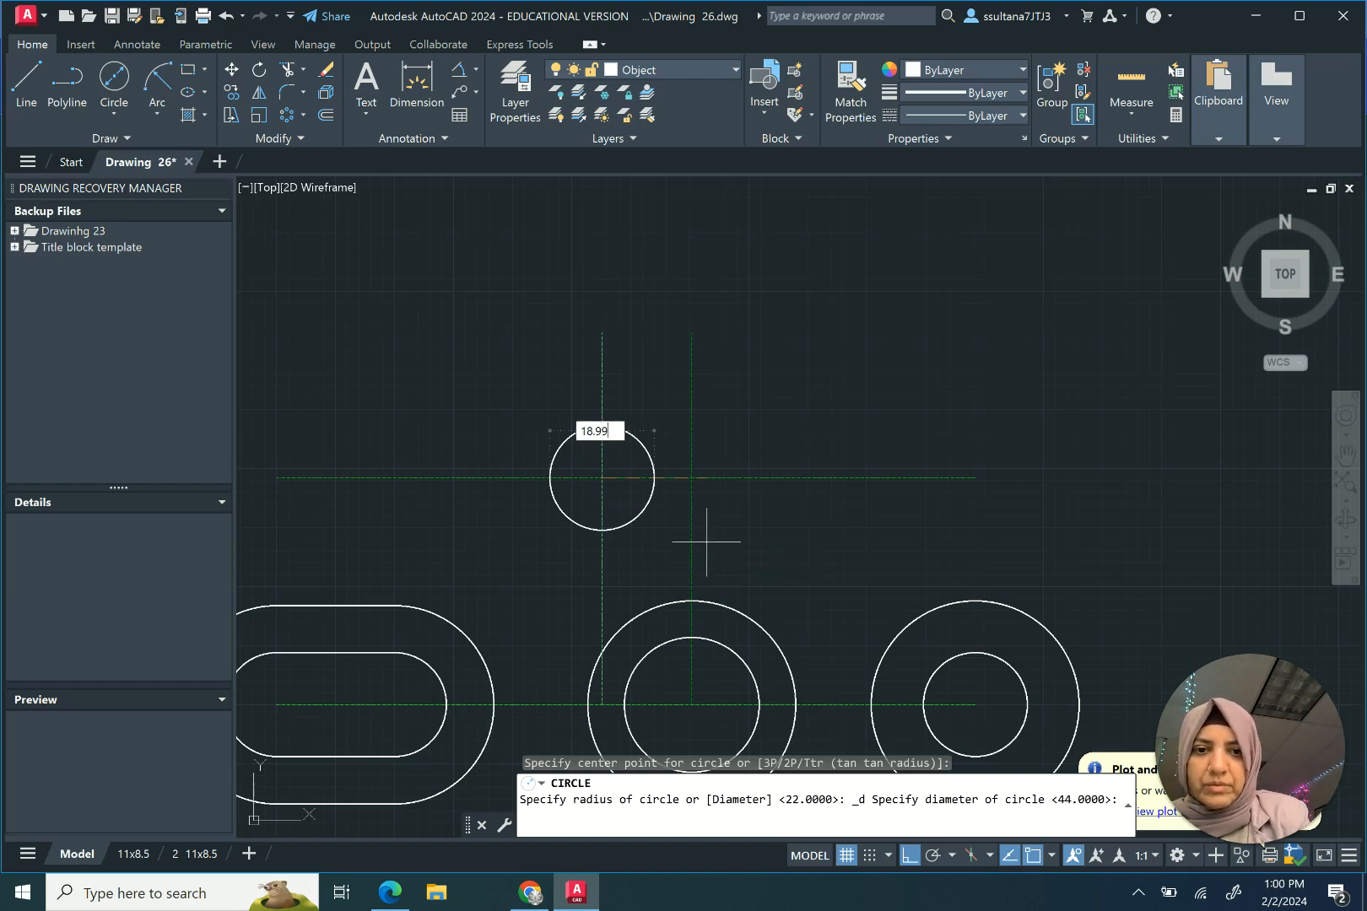
{"action": "key", "text": "Return"}
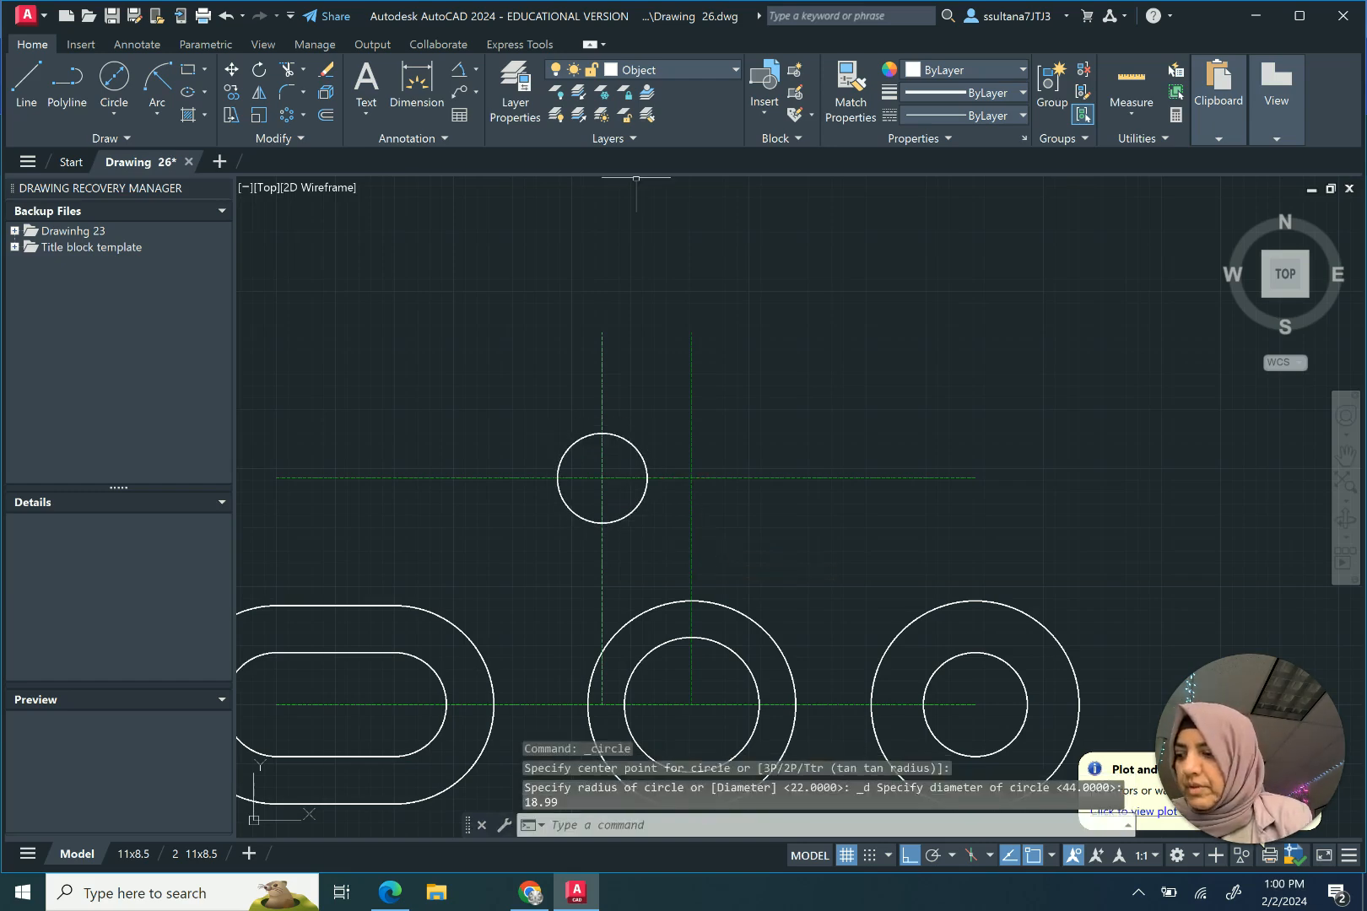
Step: Add a concentric circle of diameter 40 around the 18.99-diameter circle
{"action": "left_click", "coordinate": [118, 80]}
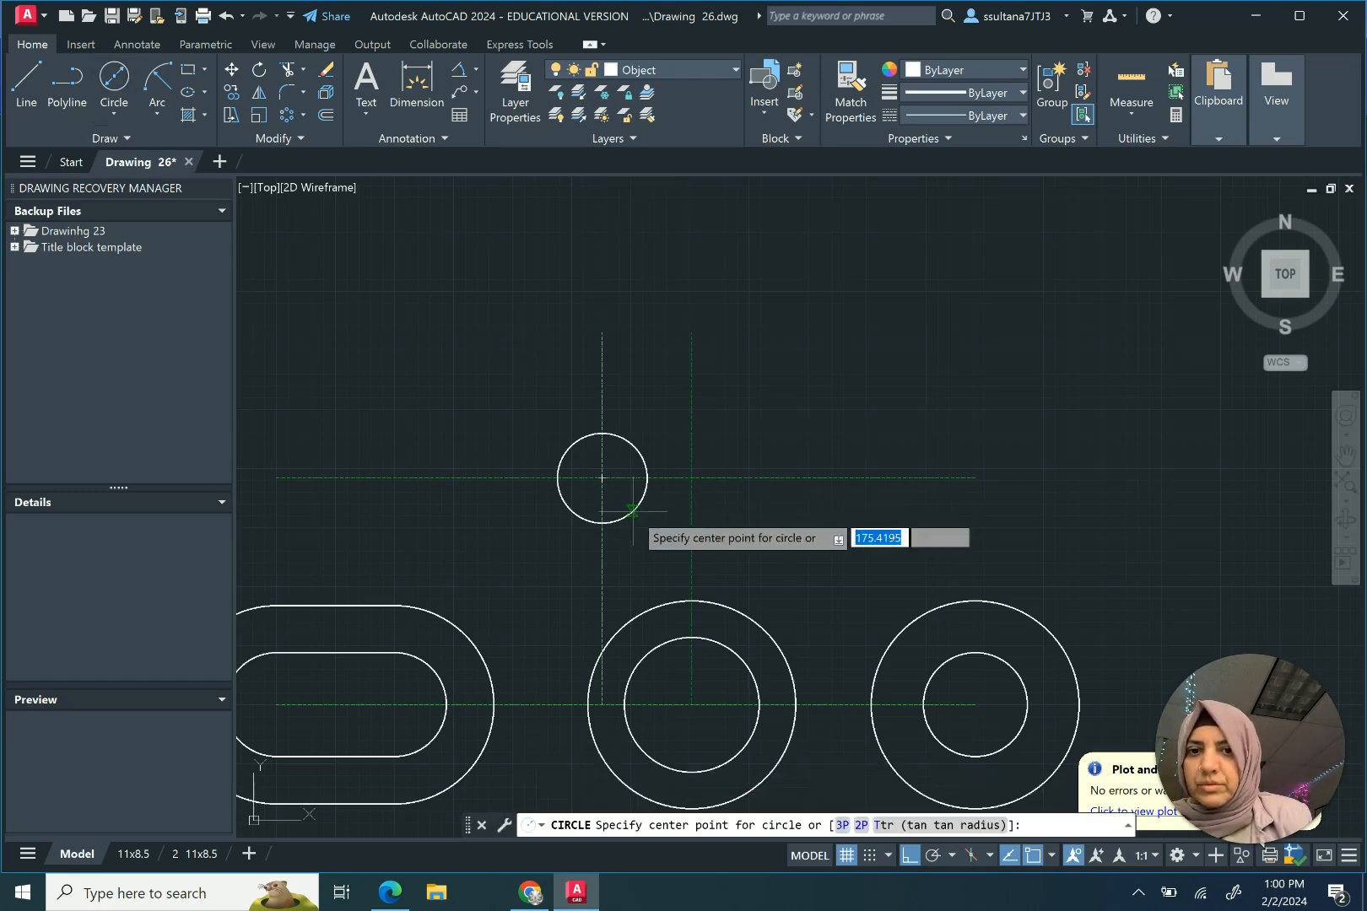
{"action": "left_click", "coordinate": [602, 478]}
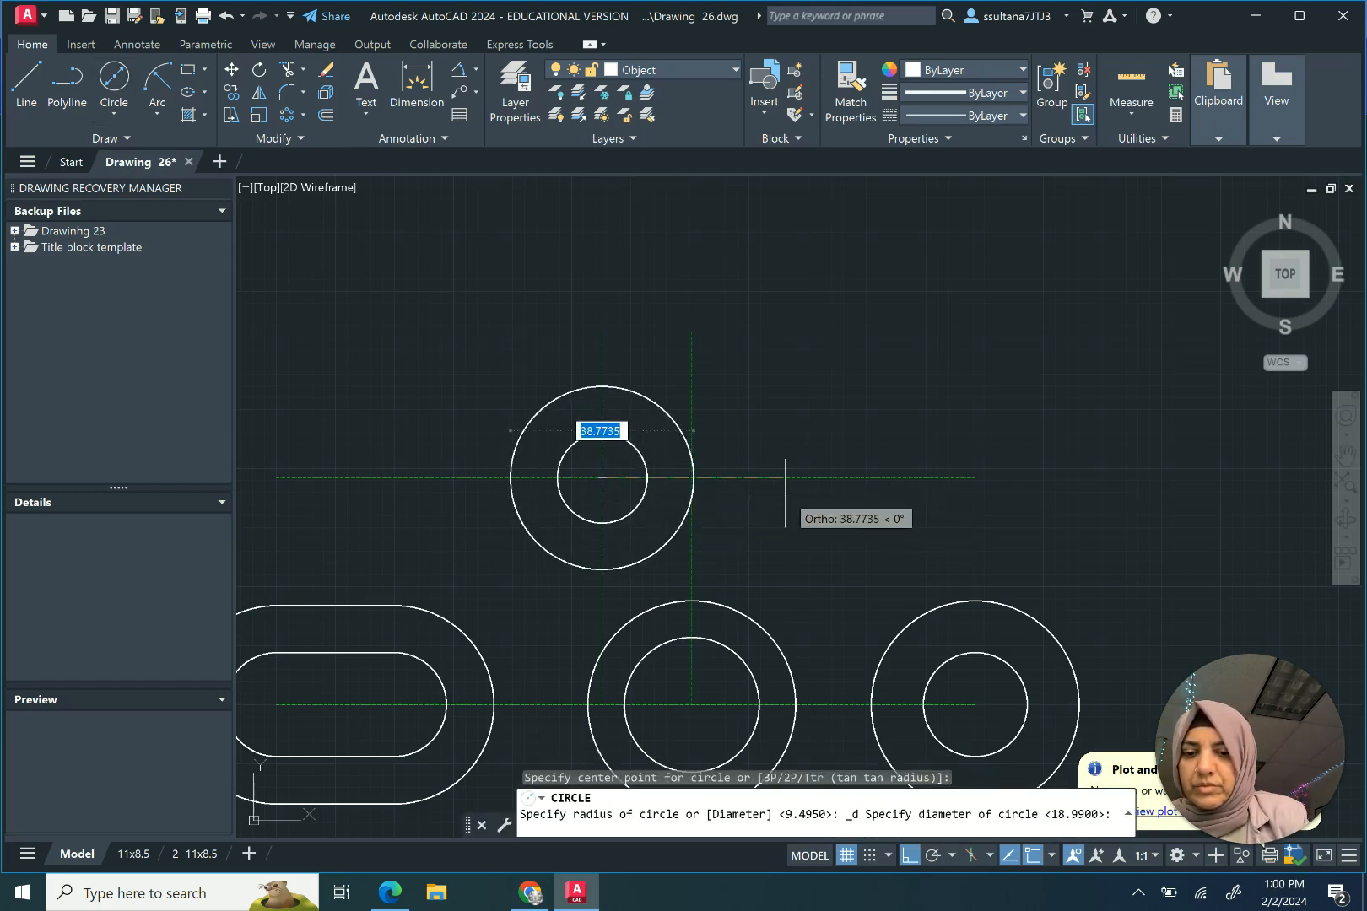
{"action": "type", "text": "40"}
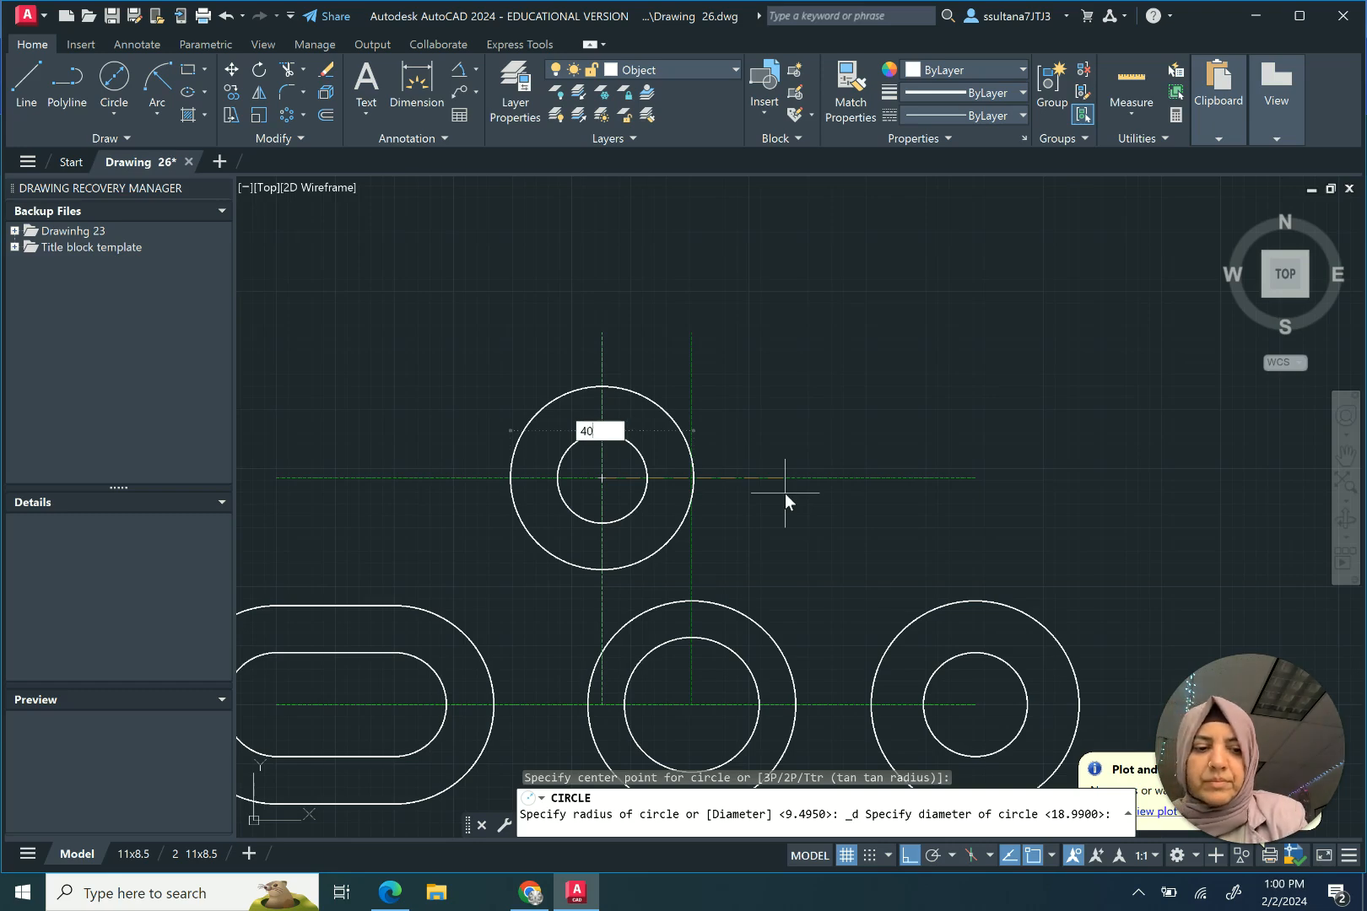
{"action": "key", "text": "Return"}
{"action": "scroll", "coordinate": [566, 377], "scroll_direction": "down", "scroll_amount": 2}
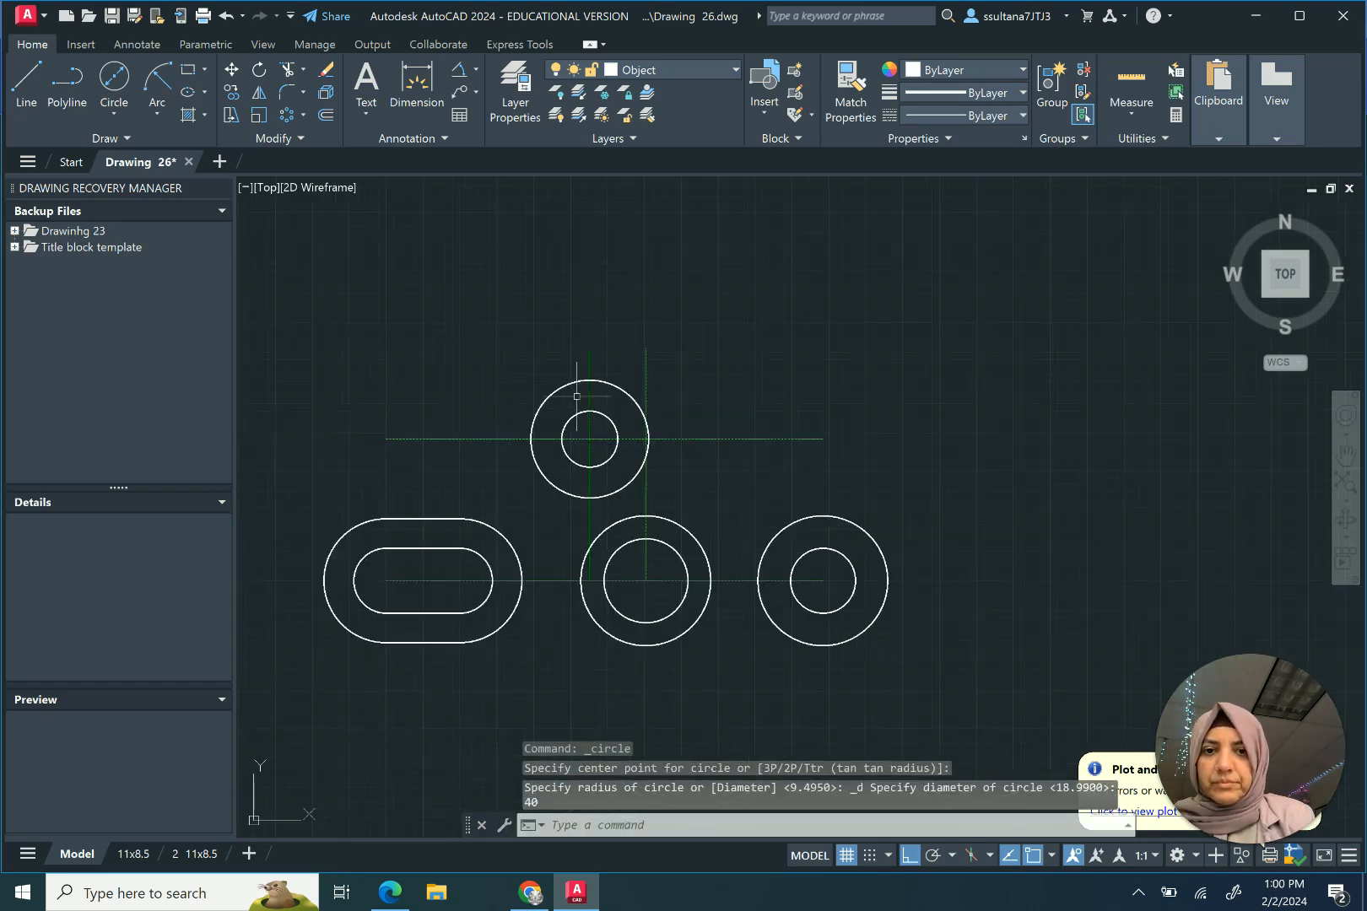
Step: Trim the vertical centre line of the middle circles where it extends above their outer circle
{"action": "scroll", "coordinate": [676, 525], "scroll_direction": "up", "scroll_amount": 2}
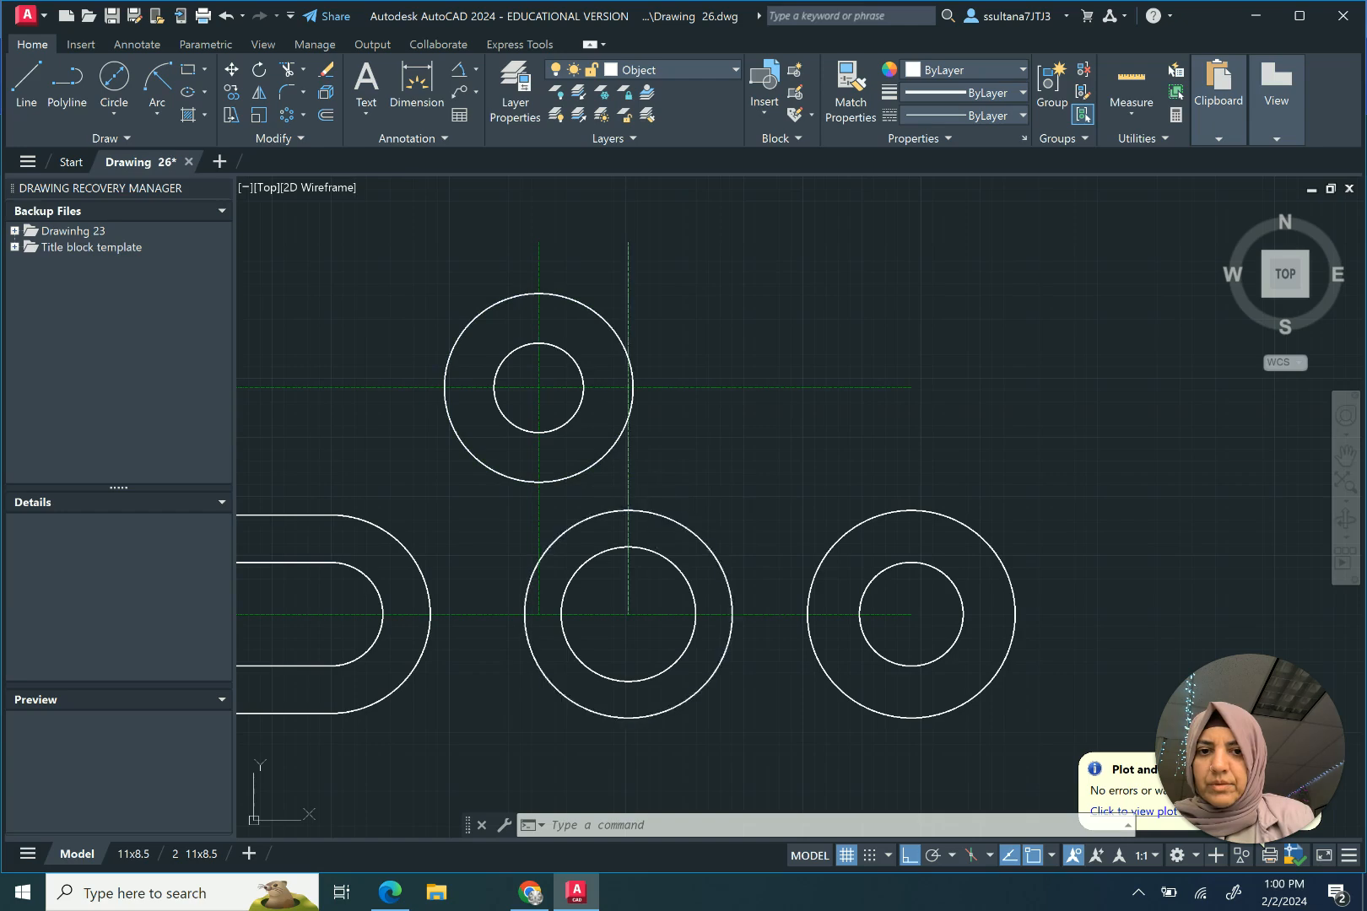
{"action": "left_click", "coordinate": [657, 512]}
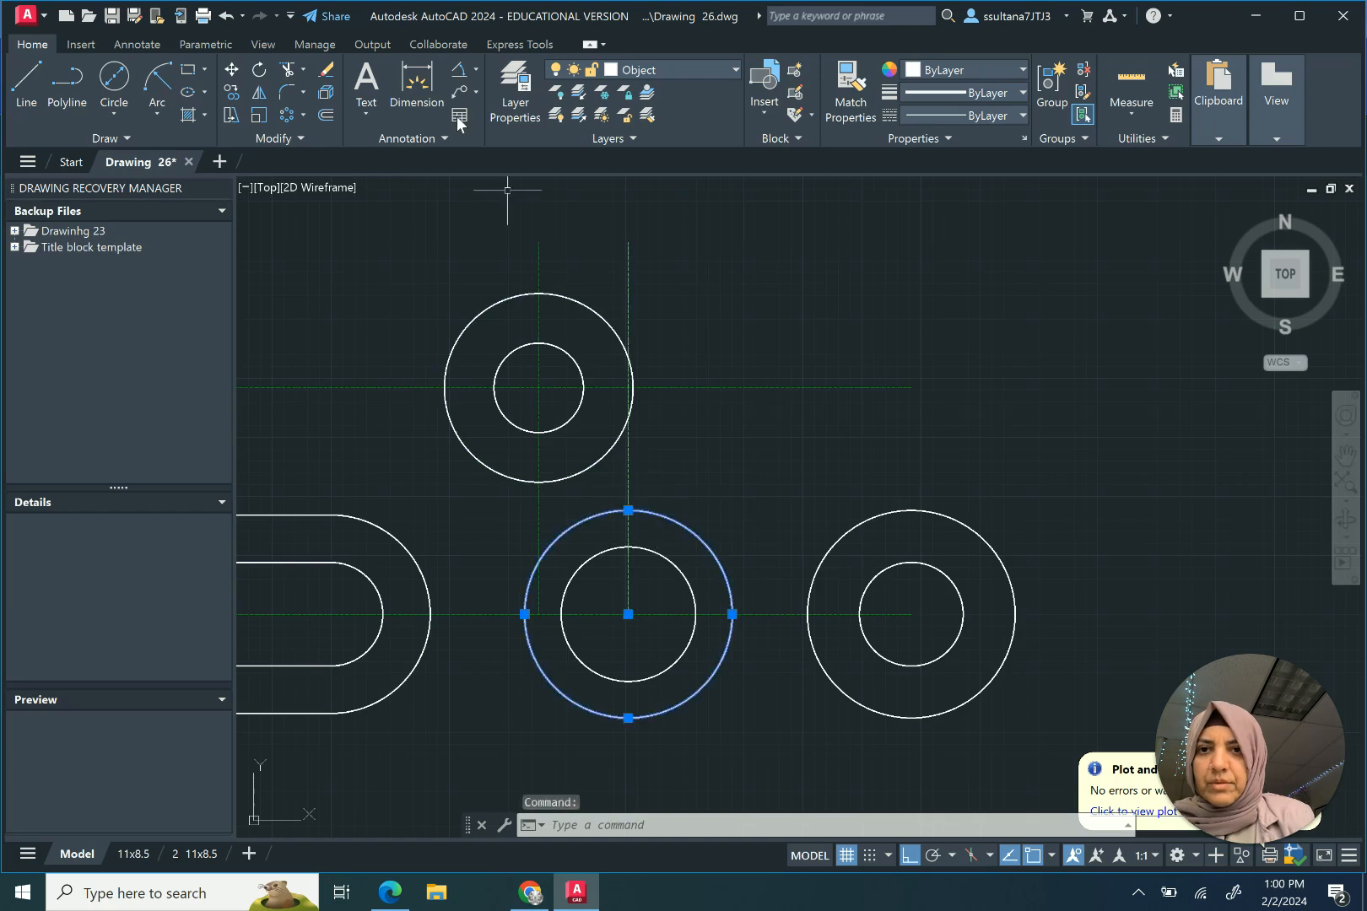
{"action": "left_click", "coordinate": [292, 71]}
{"action": "right_click", "coordinate": [671, 462]}
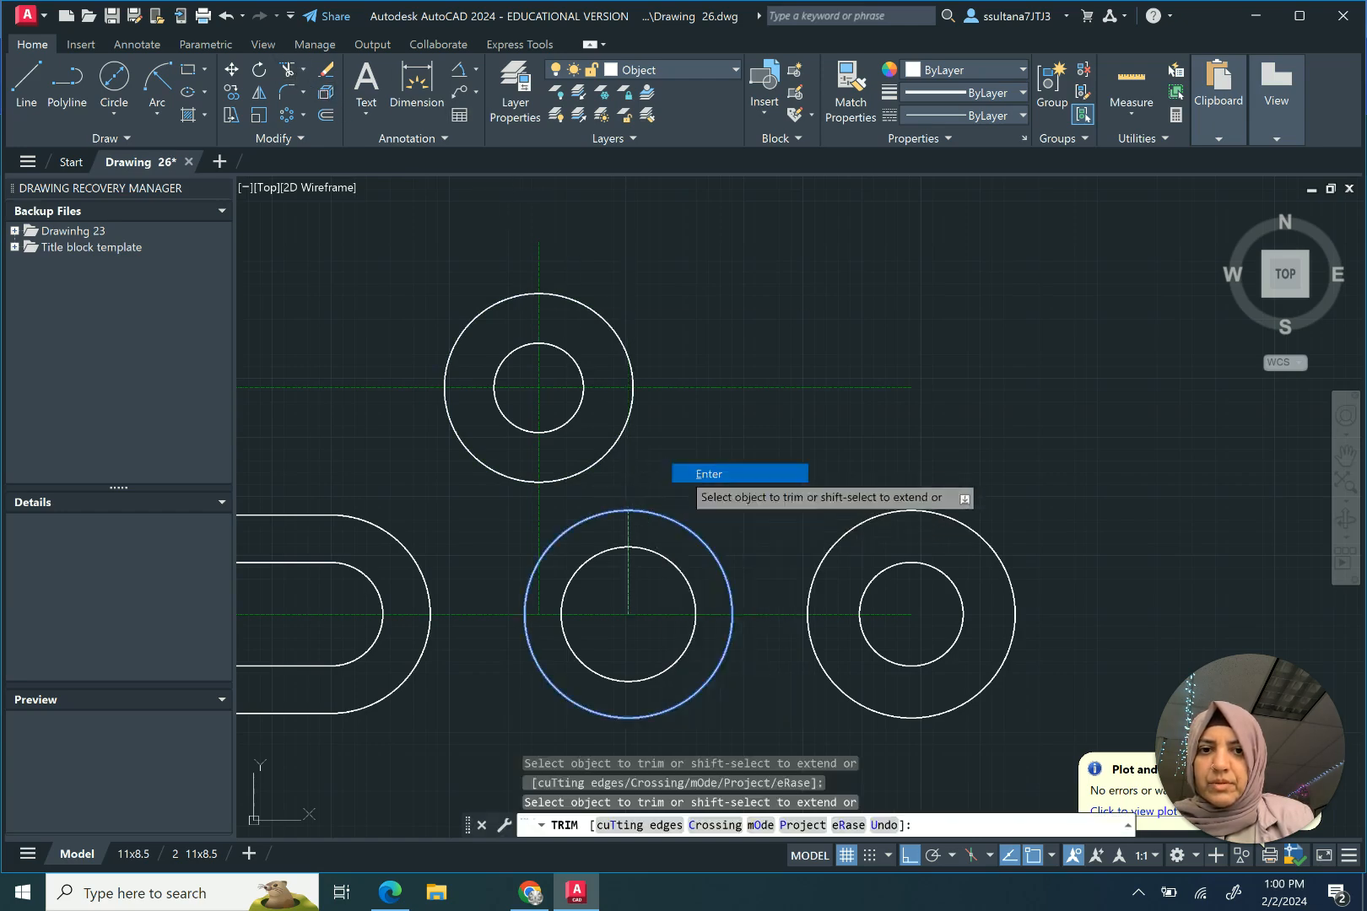
{"action": "left_click", "coordinate": [701, 470]}
{"action": "scroll", "coordinate": [705, 414], "scroll_direction": "down", "scroll_amount": 2}
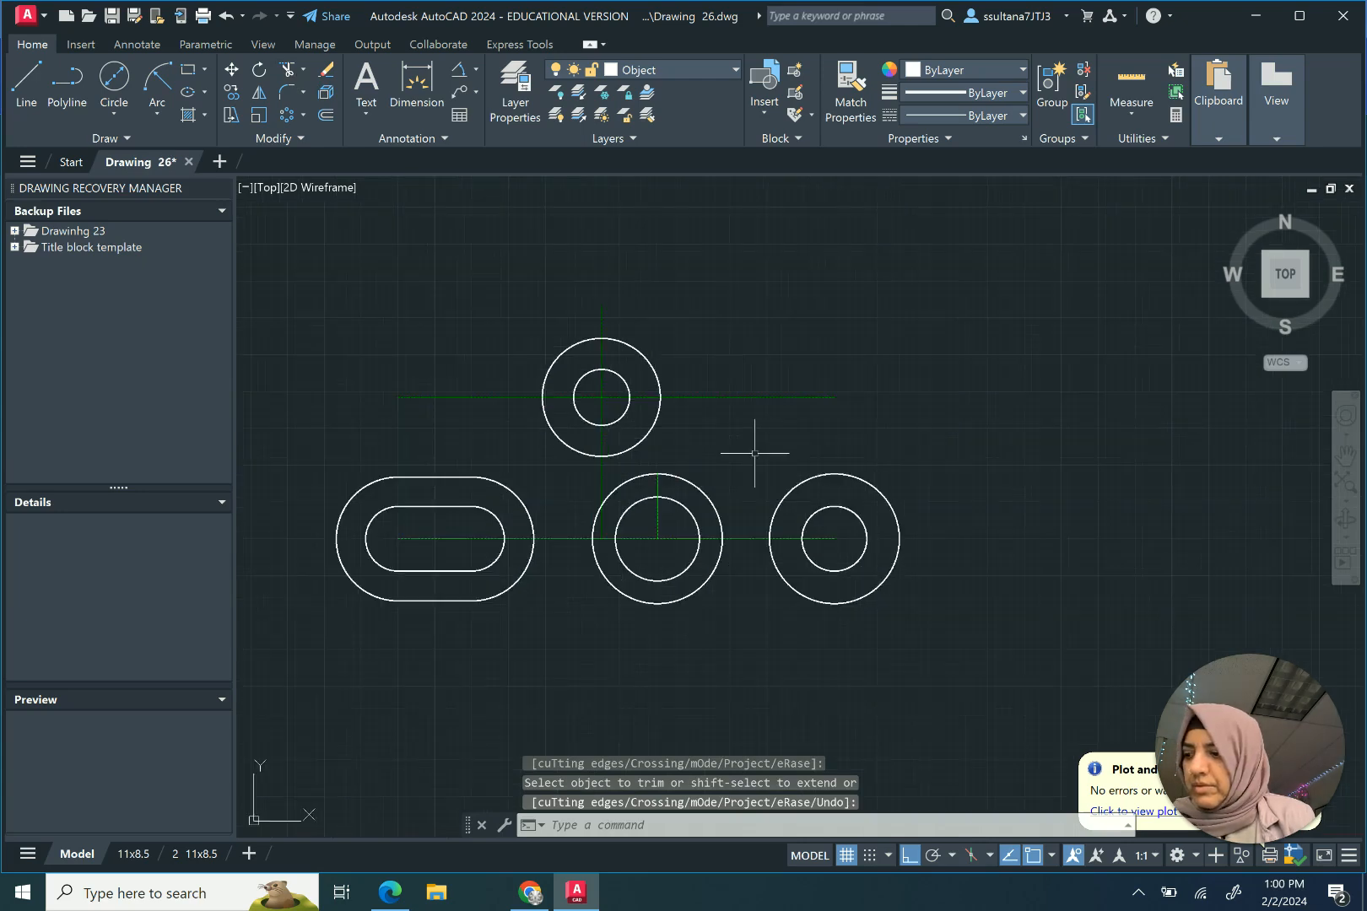
{"action": "key", "text": "Return"}
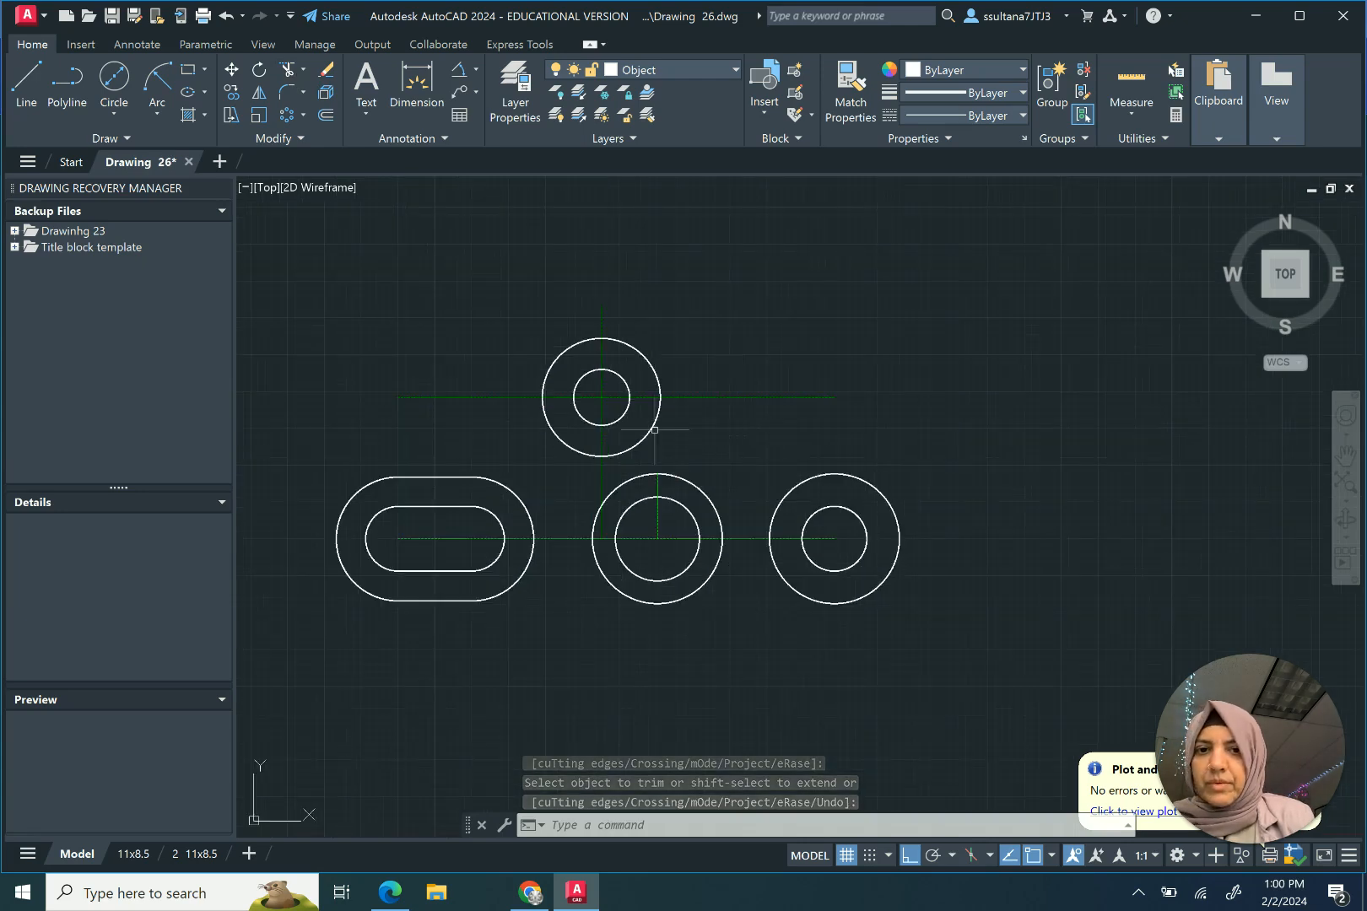
Step: Trim the upper horizontal centre line on both sides of the 40-diameter circle
{"action": "left_click", "coordinate": [644, 437]}
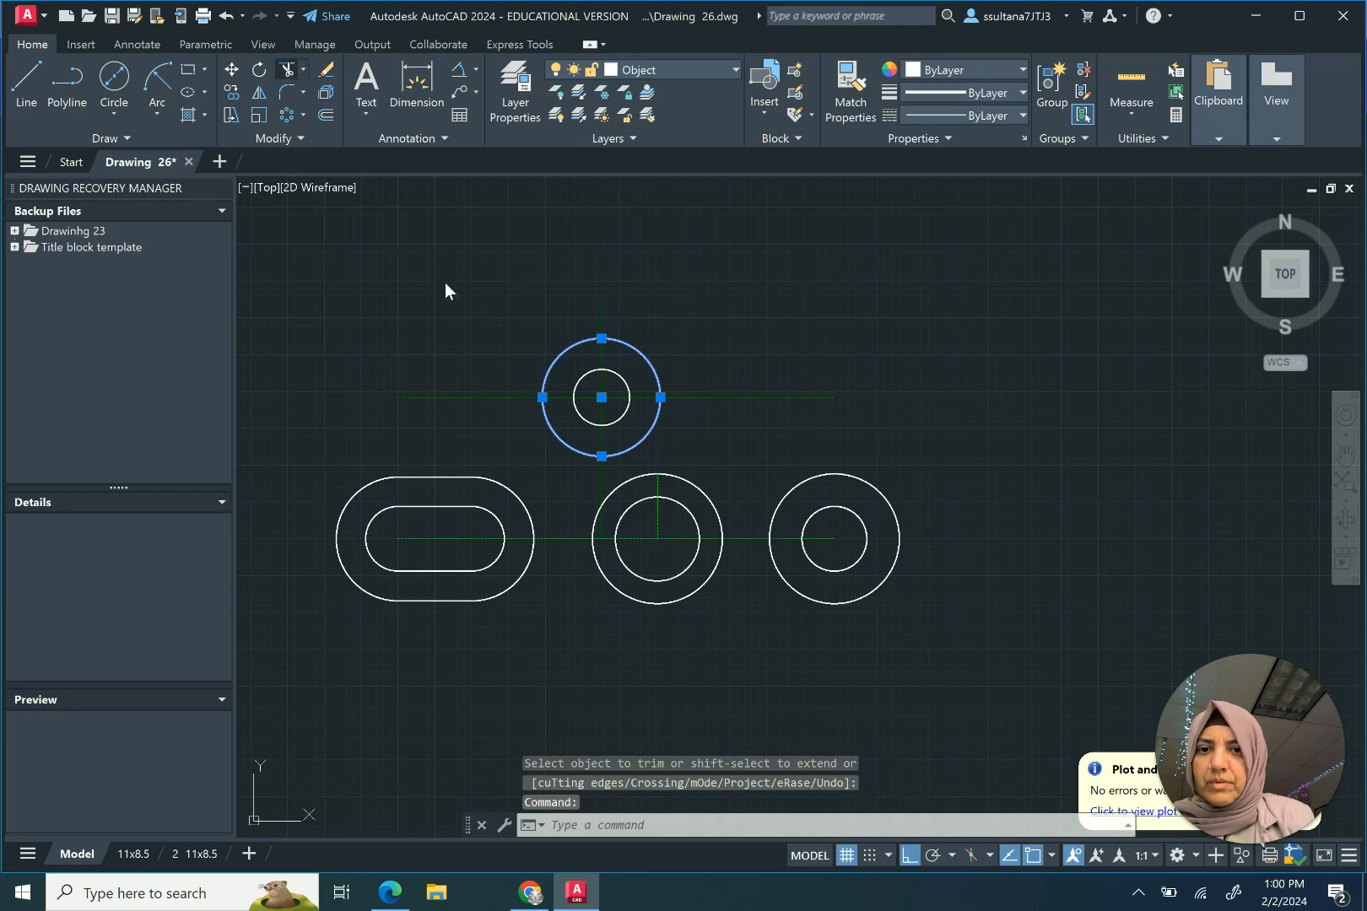
{"action": "key", "text": "Return"}
{"action": "left_click", "coordinate": [473, 346]}
{"action": "key", "text": "Return"}
{"action": "right_click", "coordinate": [727, 408]}
{"action": "left_click", "coordinate": [747, 427]}
Step: Turn on polar tracking with 10° angle increments and make Center the current layer
{"action": "scroll", "coordinate": [714, 602], "scroll_direction": "up", "scroll_amount": 2}
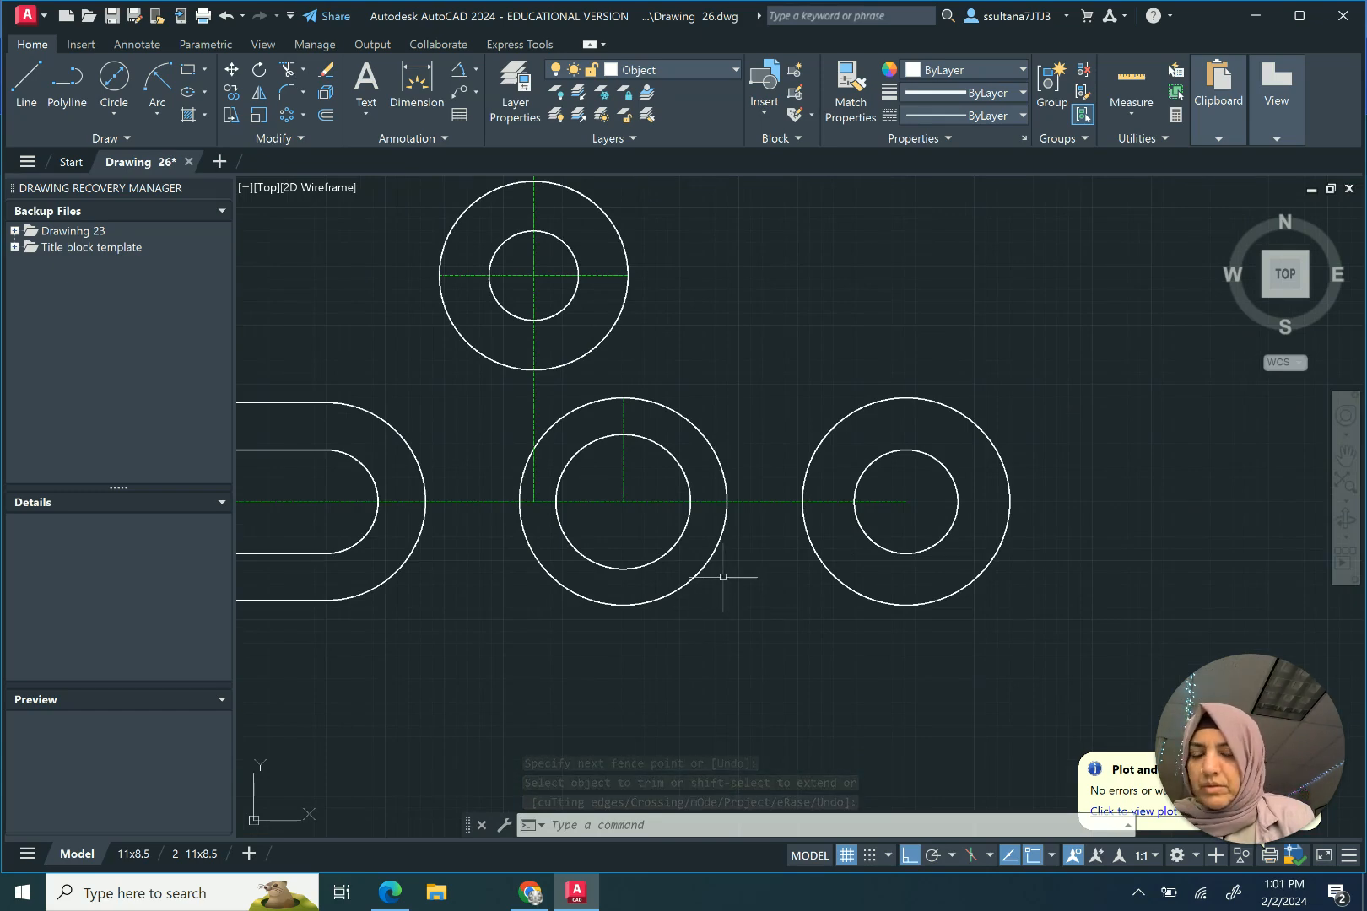
{"action": "left_click", "coordinate": [932, 856]}
{"action": "left_click", "coordinate": [953, 856]}
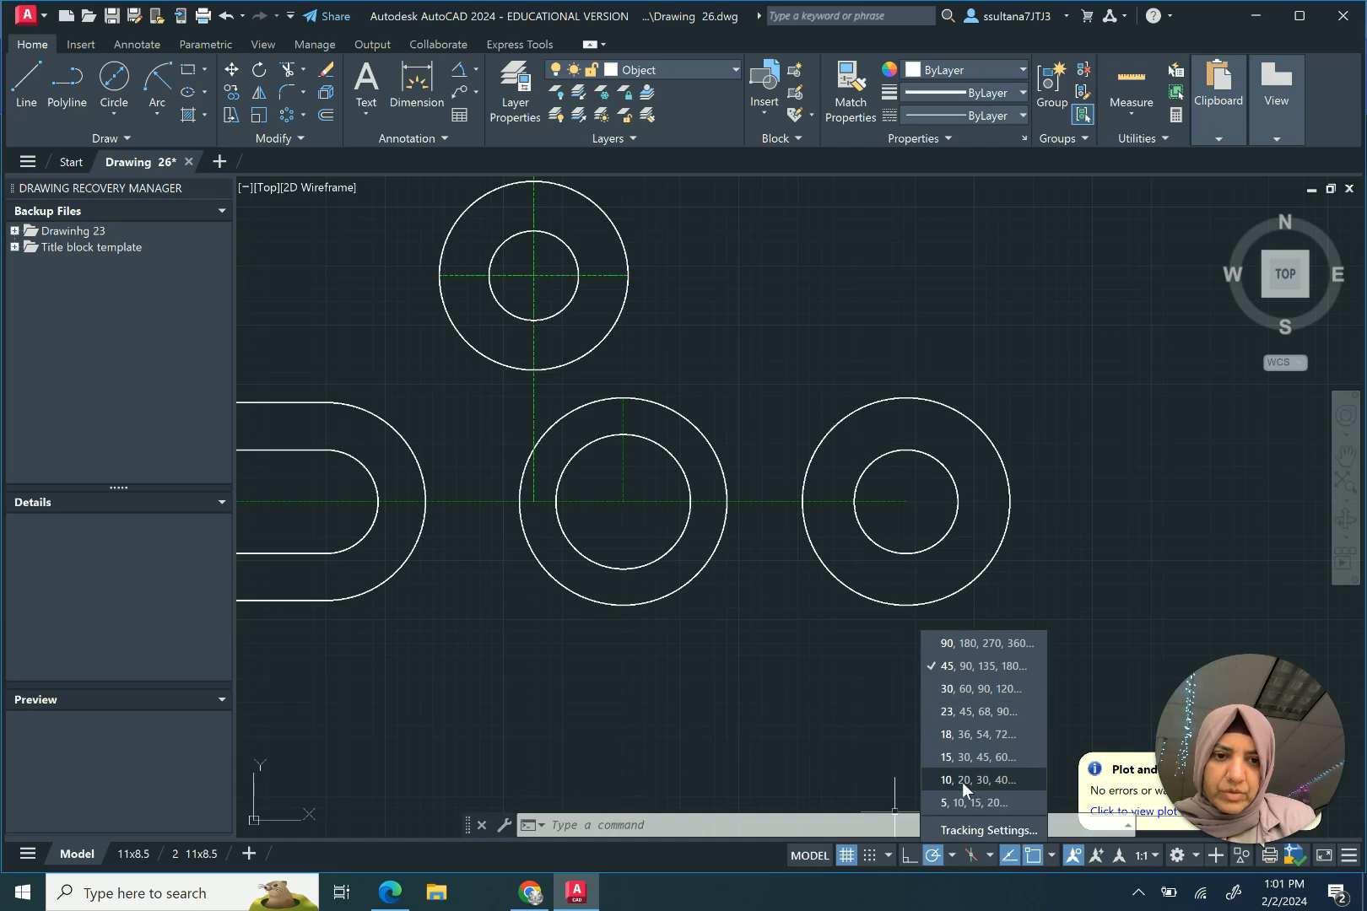
{"action": "left_click", "coordinate": [1001, 782]}
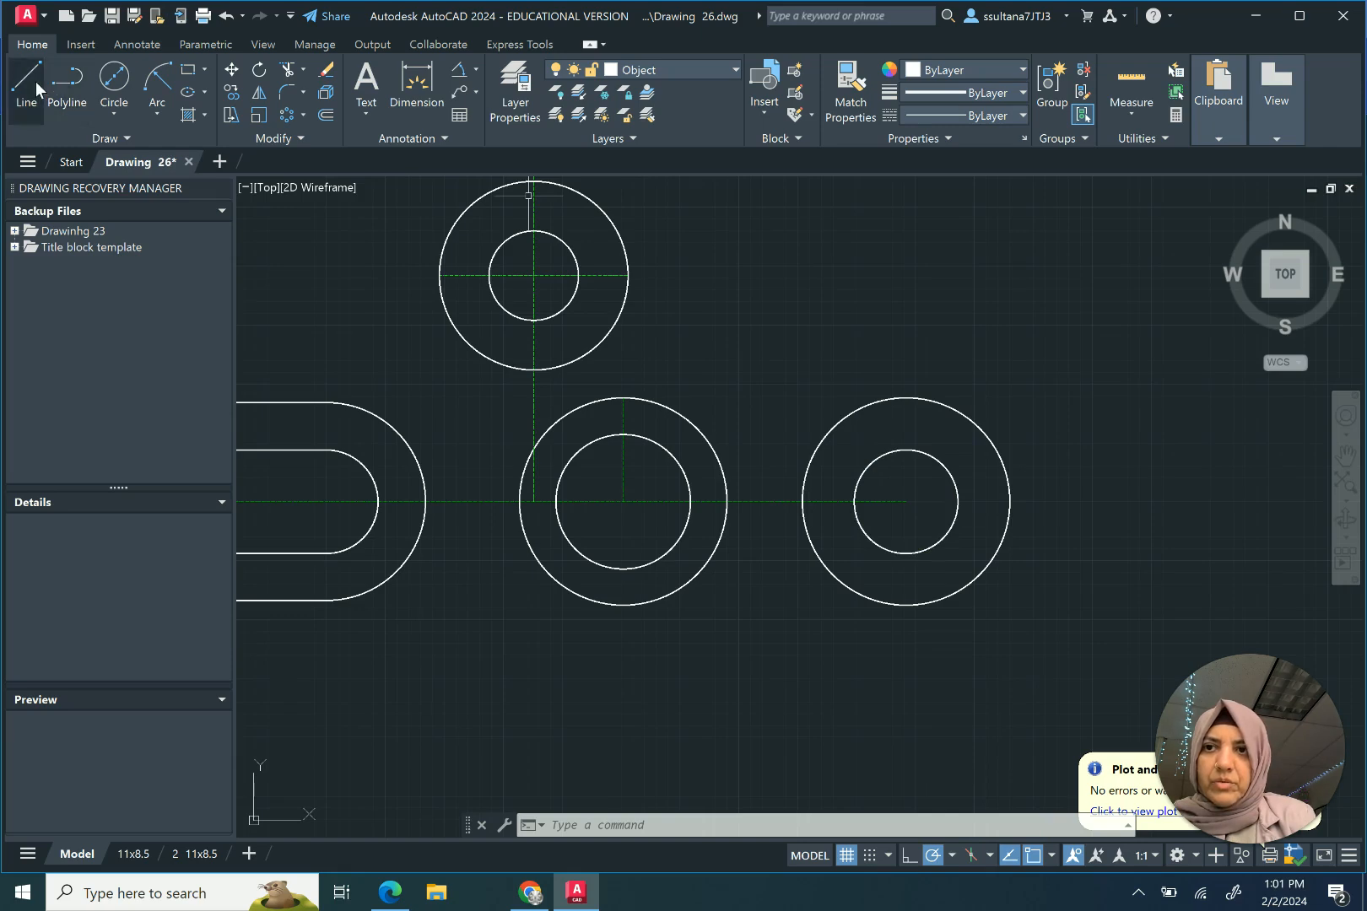
{"action": "left_click", "coordinate": [661, 68]}
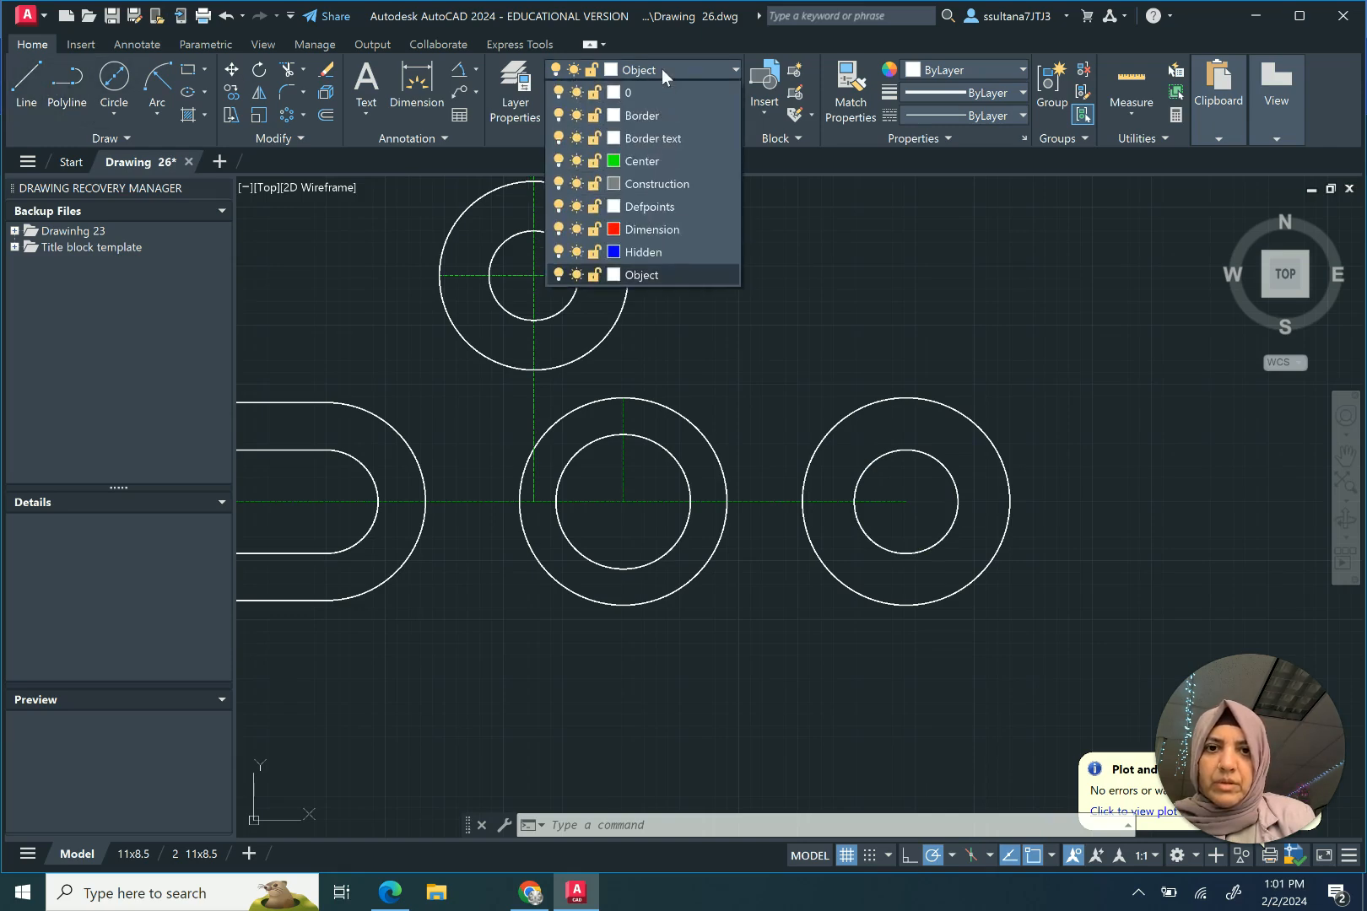
{"action": "left_click", "coordinate": [642, 160]}
{"action": "left_click", "coordinate": [10, 87]}
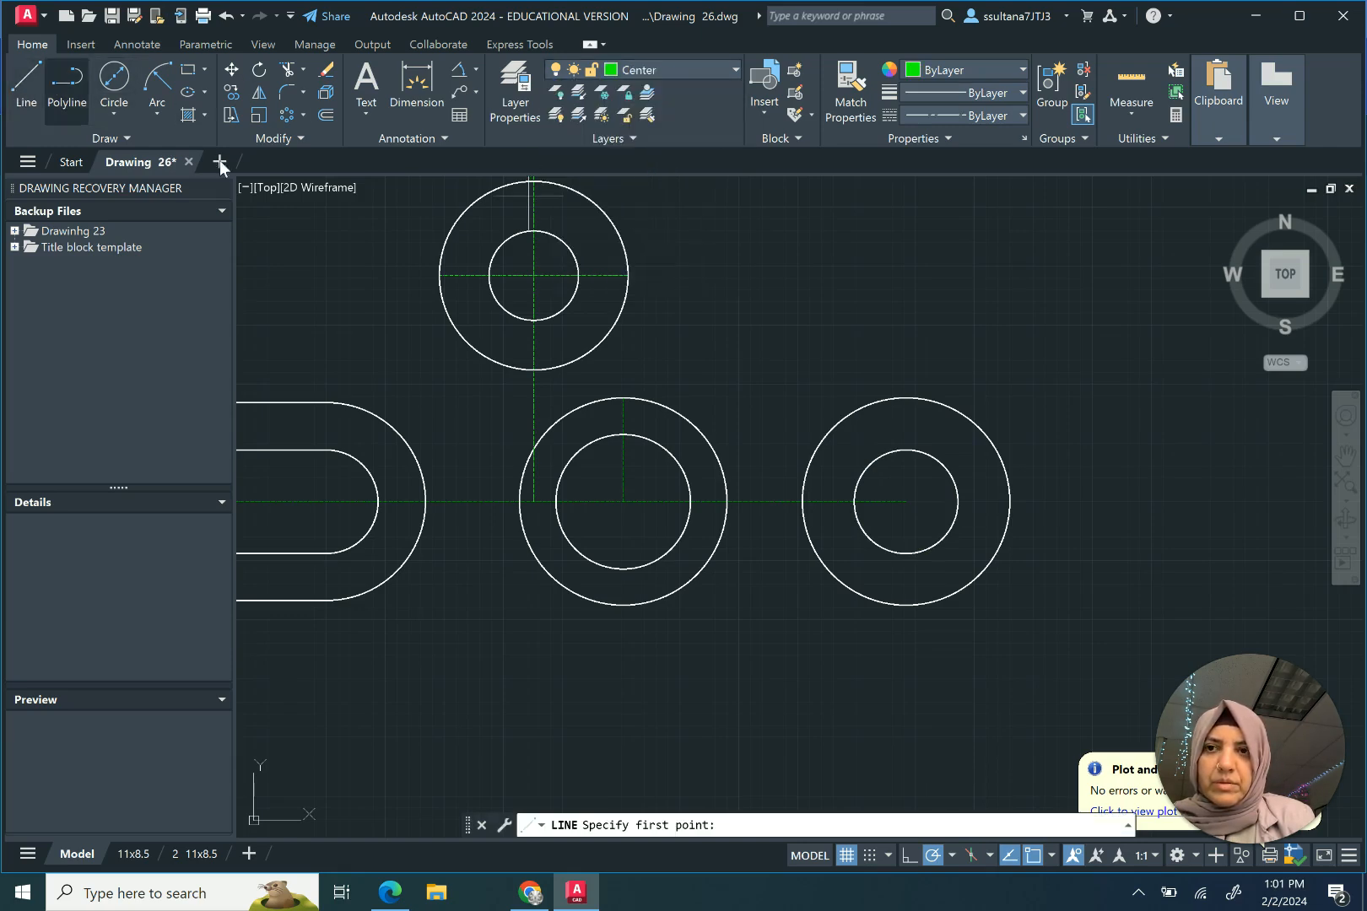
{"action": "left_click", "coordinate": [906, 501]}
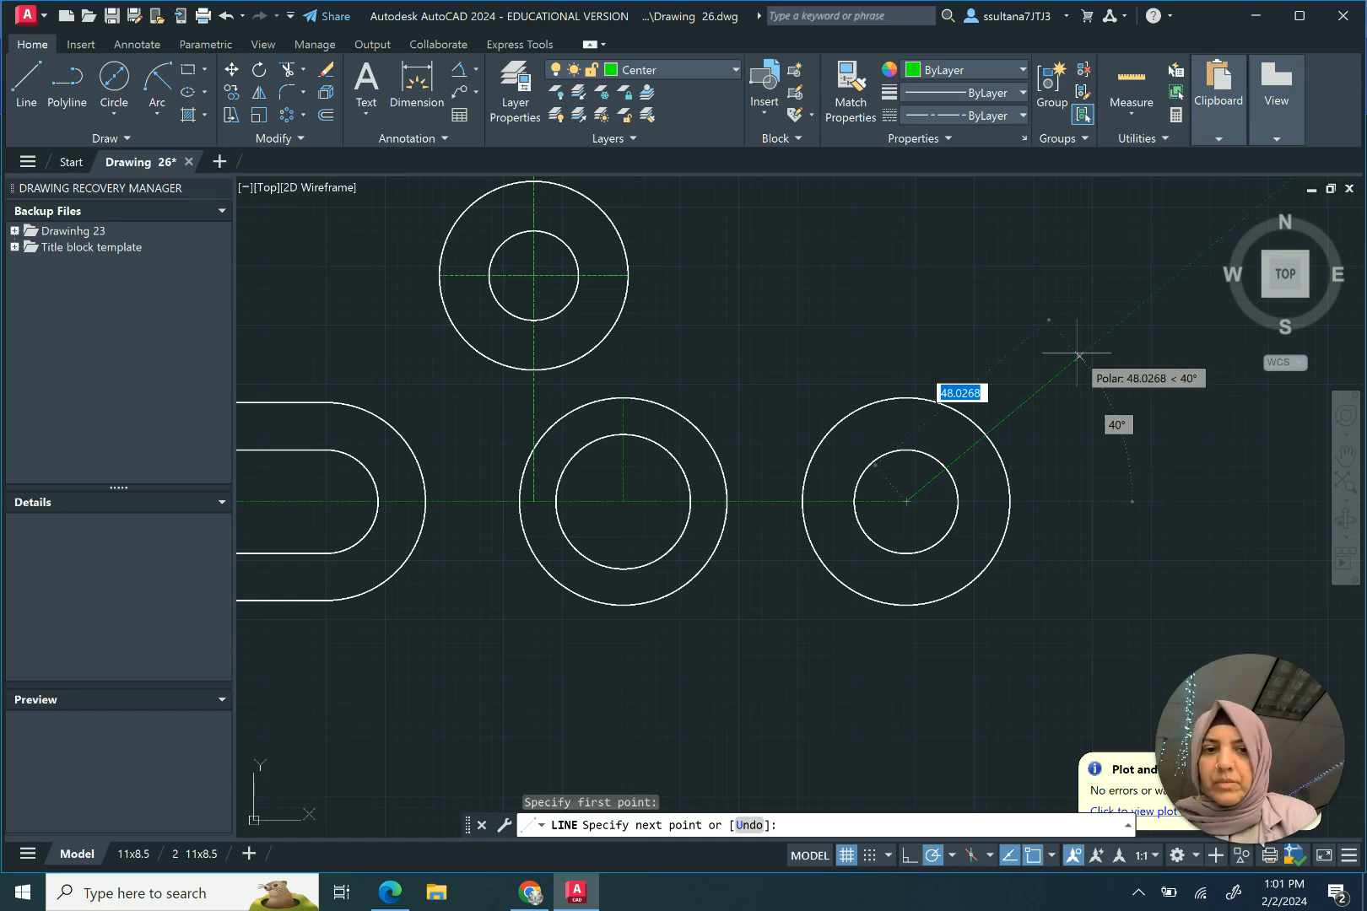
{"action": "key", "text": "Escape"}
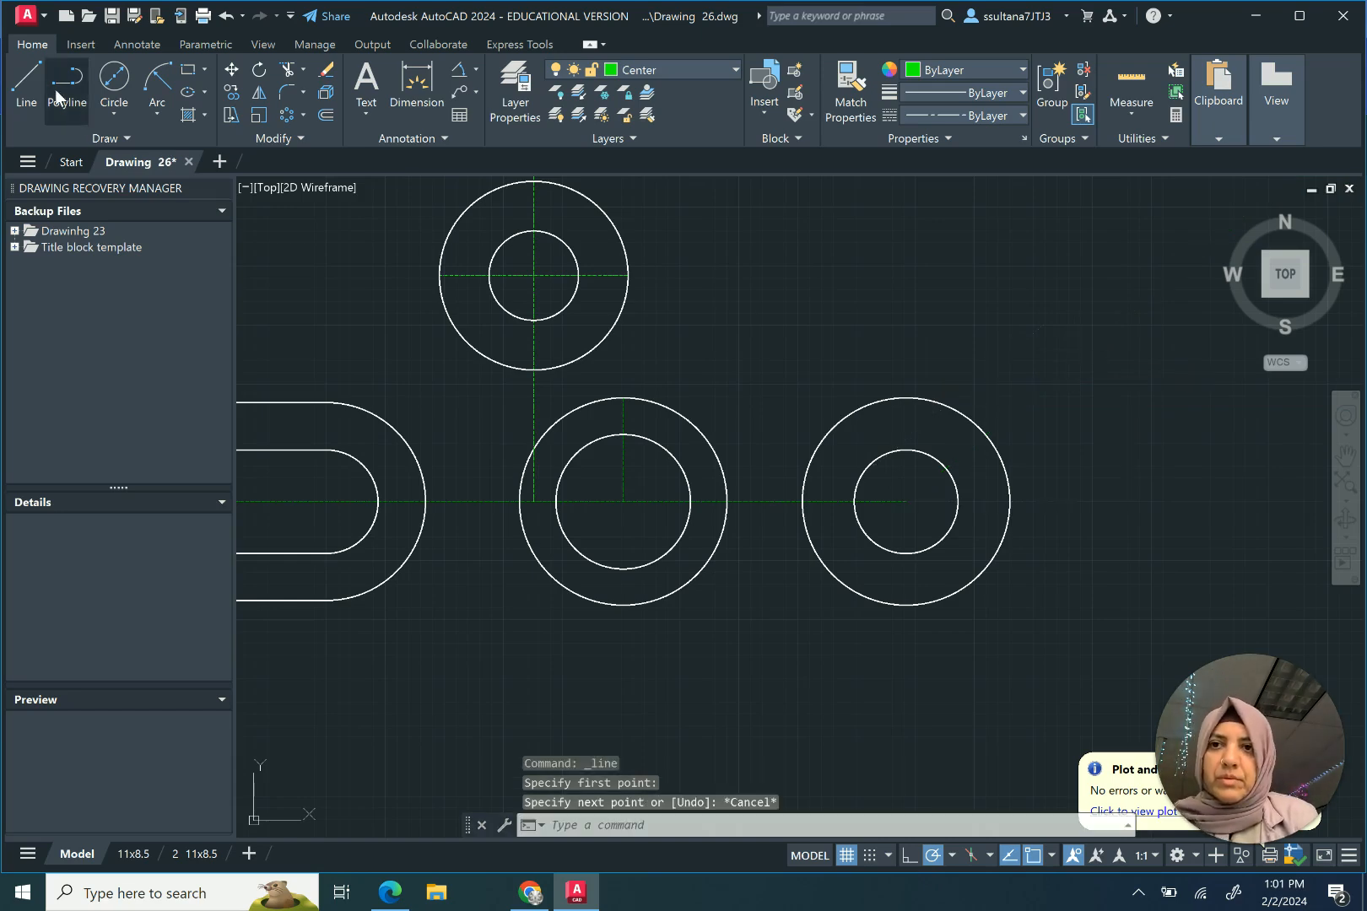
Step: Draw a centre line at 40° from the centre of the middle concentric circles, running up toward the right
{"action": "left_click", "coordinate": [28, 84]}
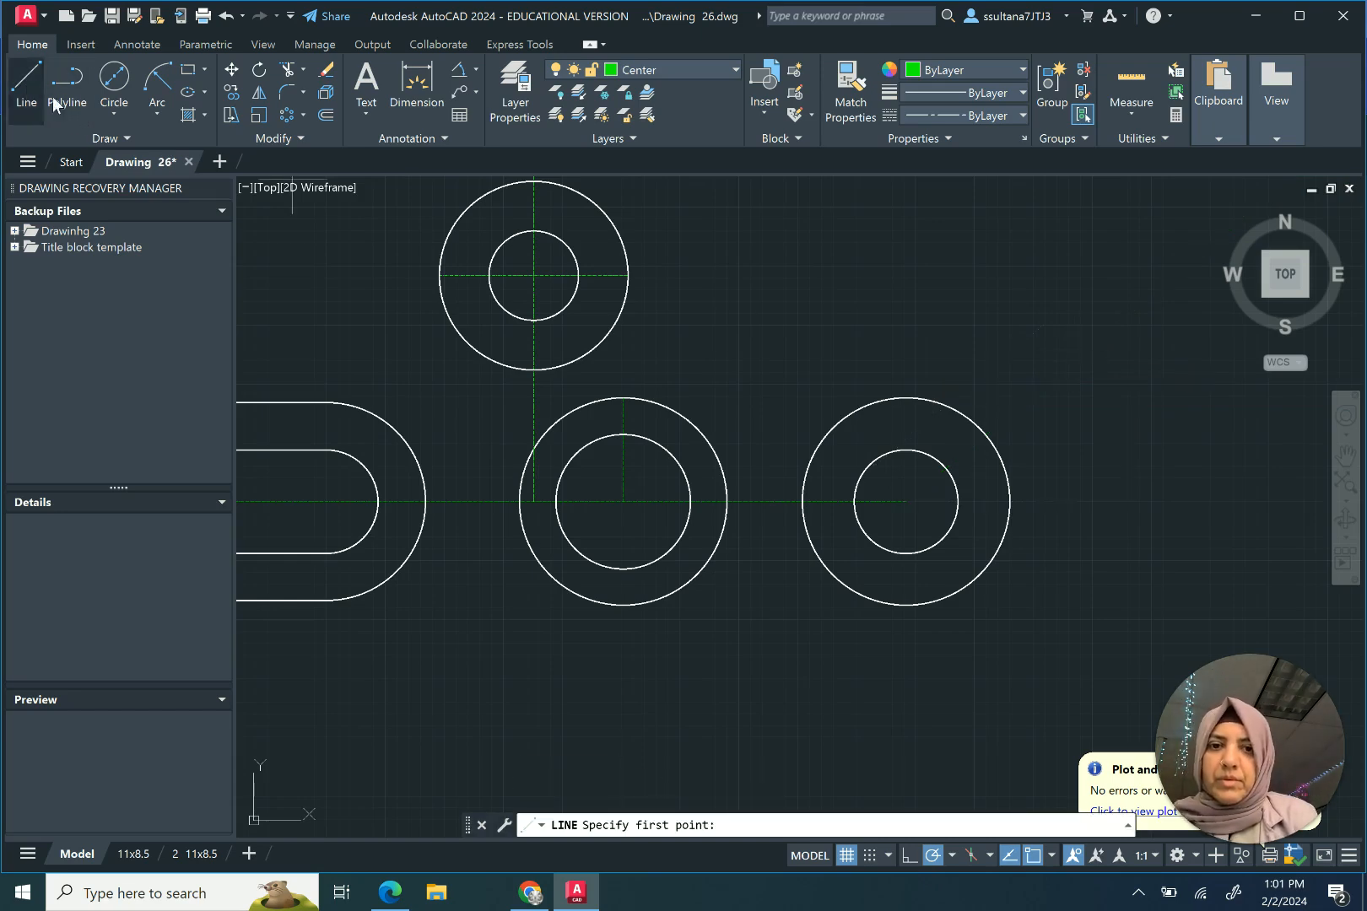
{"action": "left_click", "coordinate": [624, 502]}
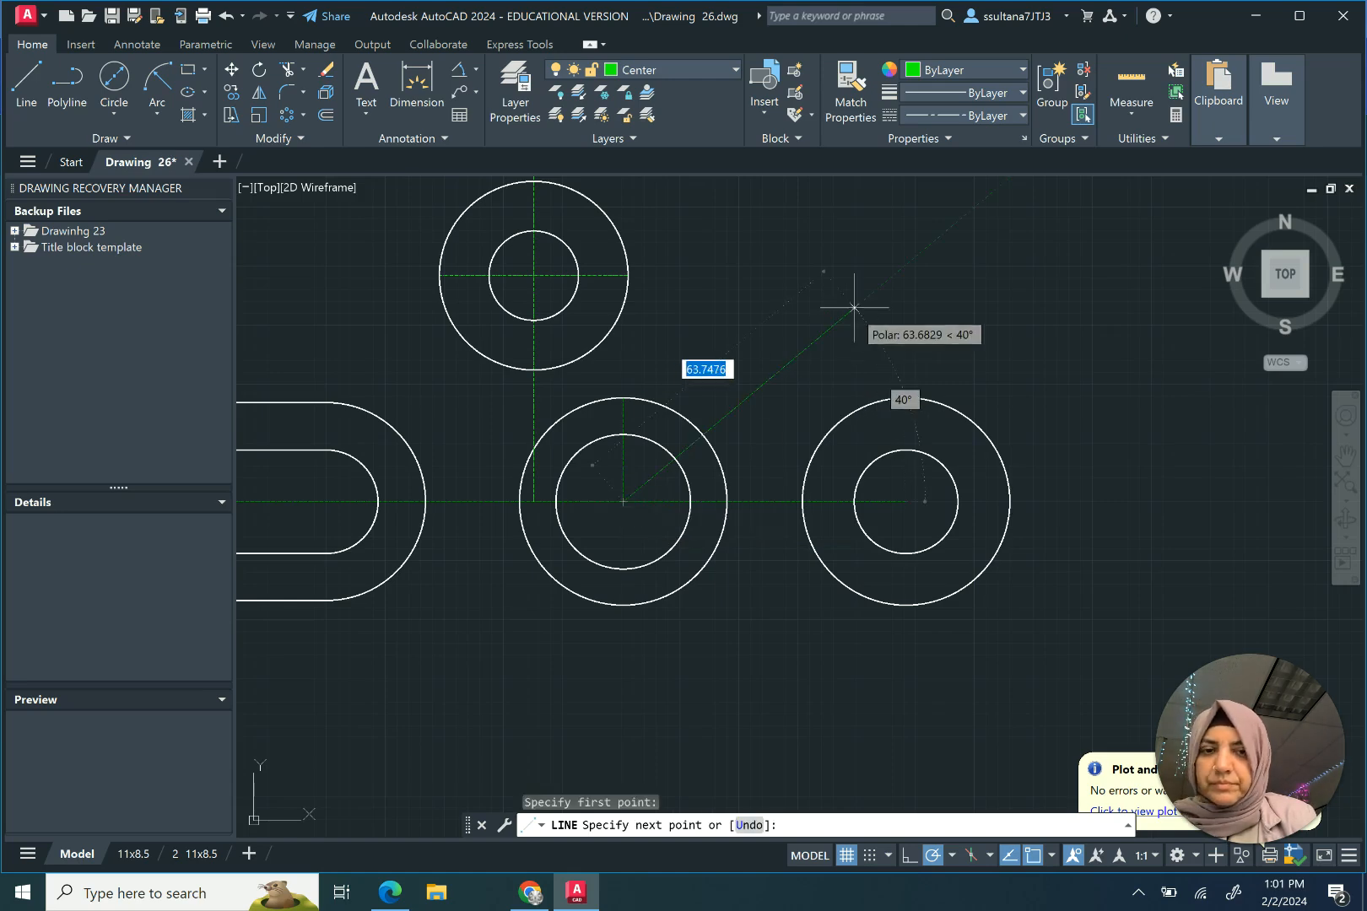
{"action": "left_click", "coordinate": [886, 281]}
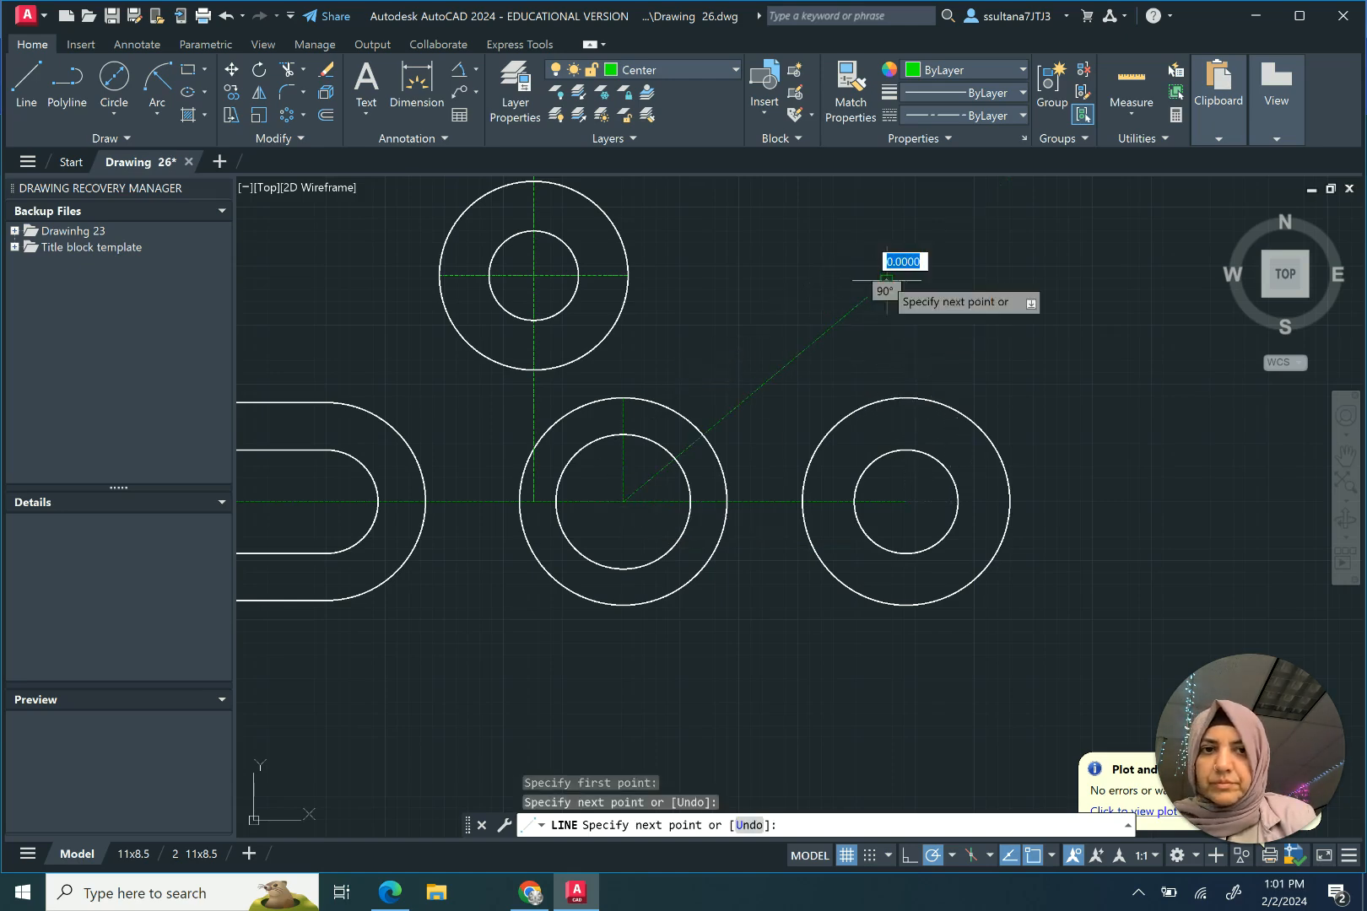
{"action": "key", "text": "Return"}
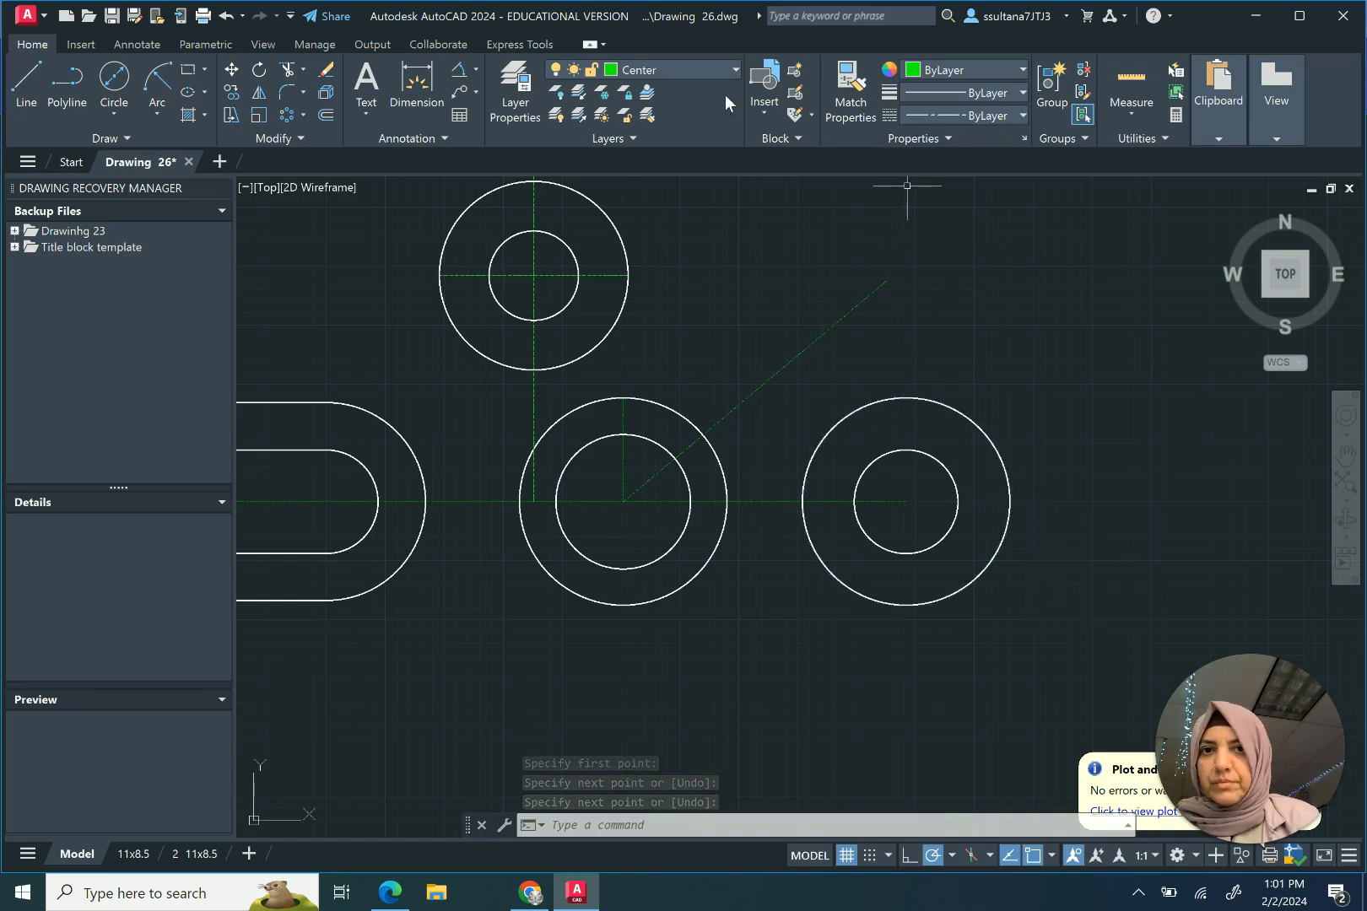
Step: Draw a centre-line circle of radius 60 from the middle circles' centre through the right circles' centre
{"action": "left_click", "coordinate": [116, 80]}
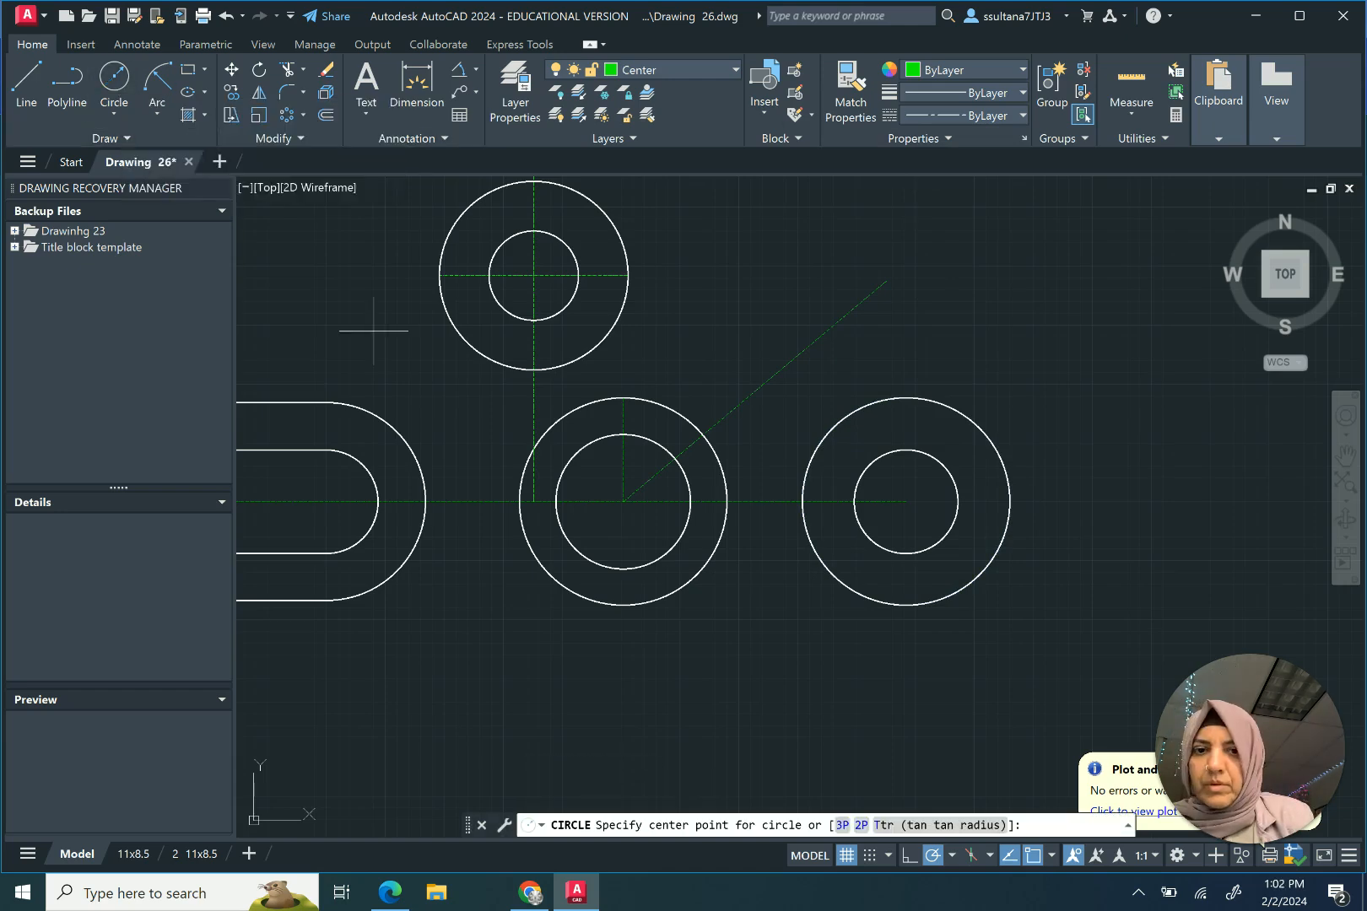
{"action": "left_click", "coordinate": [622, 502]}
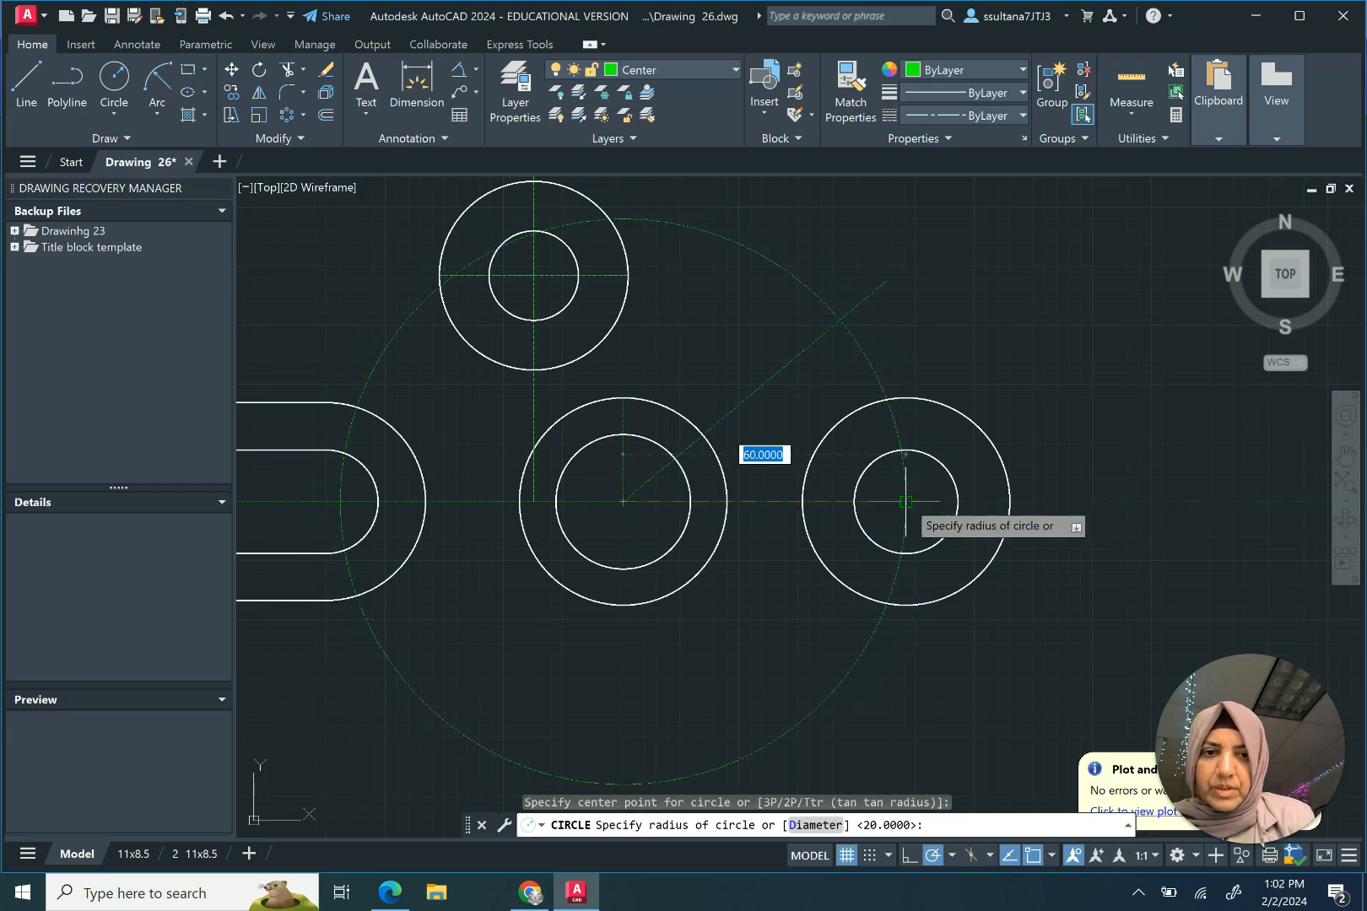
{"action": "left_click", "coordinate": [906, 503]}
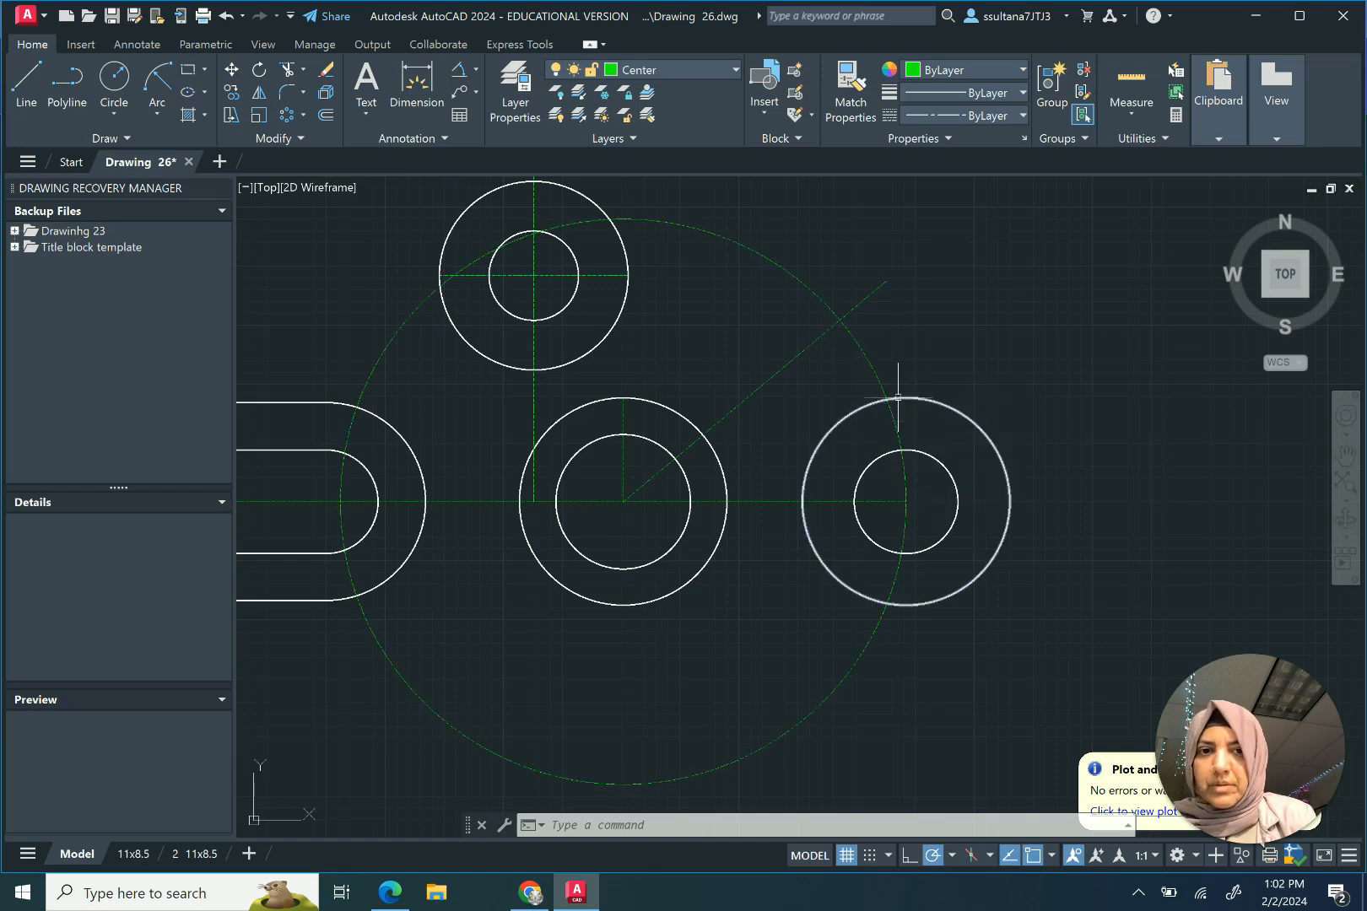
Step: Trim the radius-60 centre-line circle to the arc between the horizontal centre line and the 40° line
{"action": "left_click", "coordinate": [809, 345]}
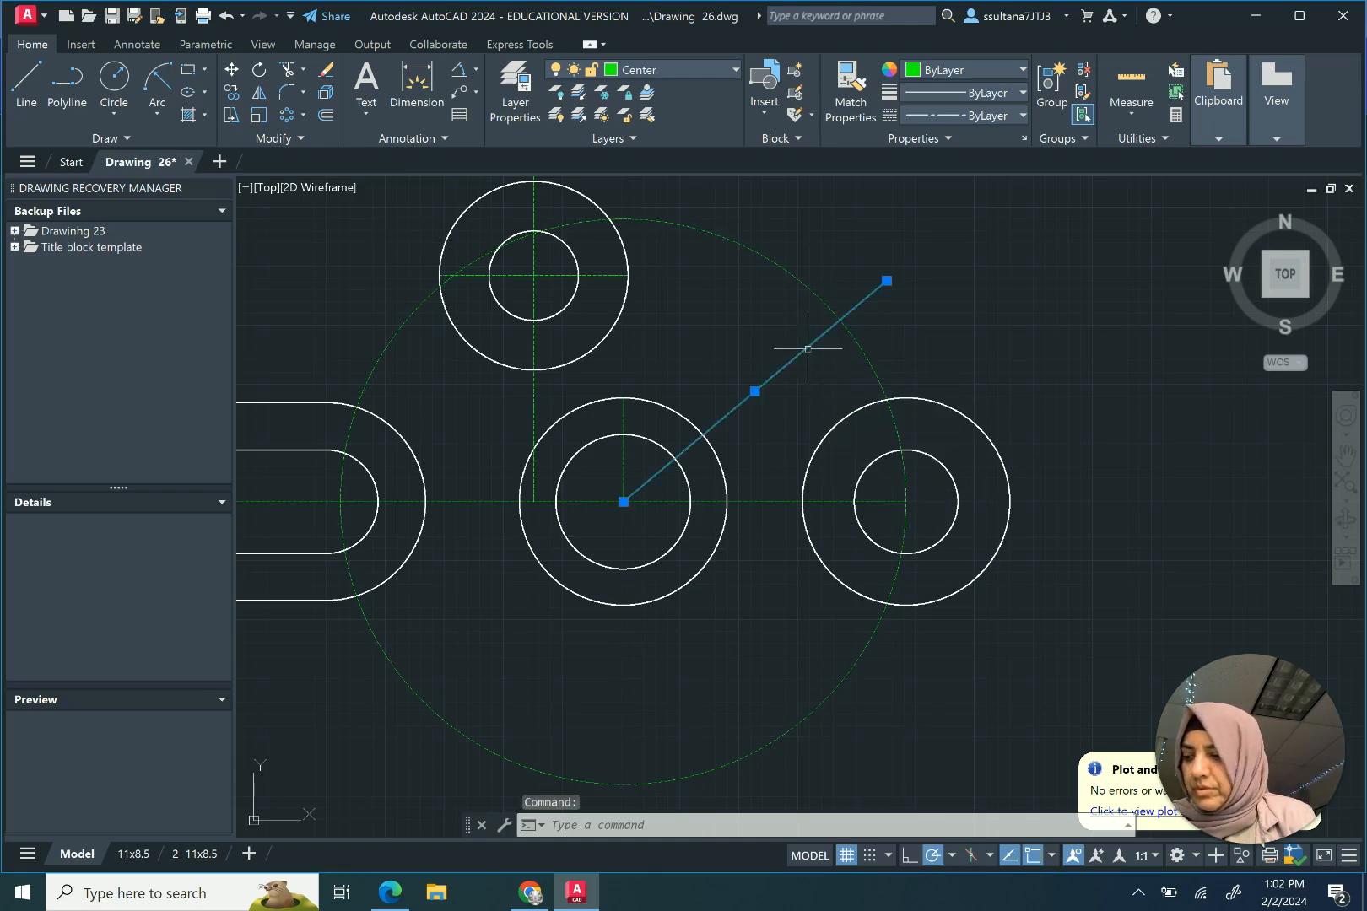
{"action": "left_click", "coordinate": [817, 502]}
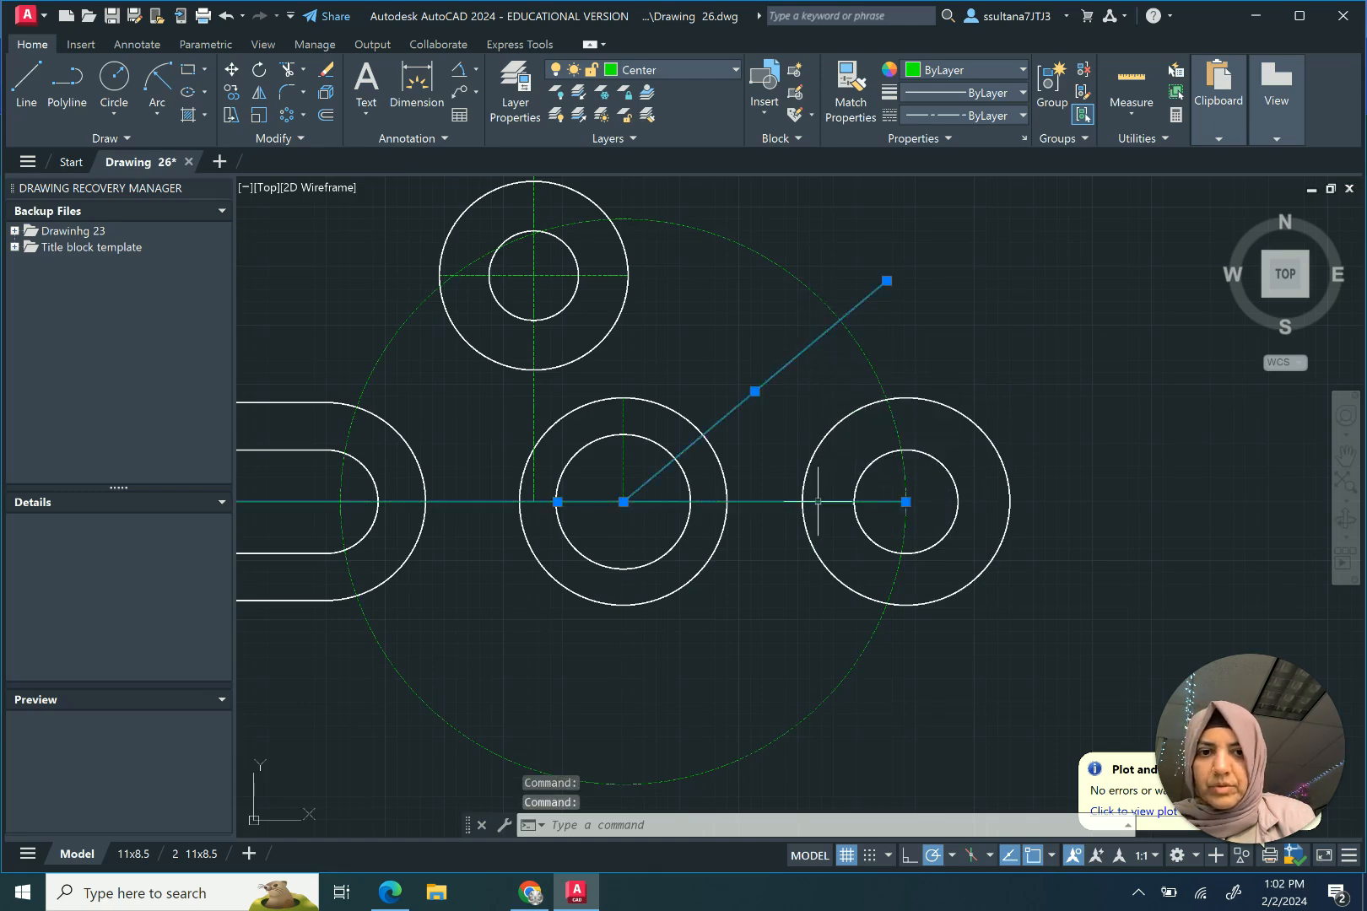
{"action": "left_click", "coordinate": [287, 75]}
{"action": "left_click", "coordinate": [769, 255]}
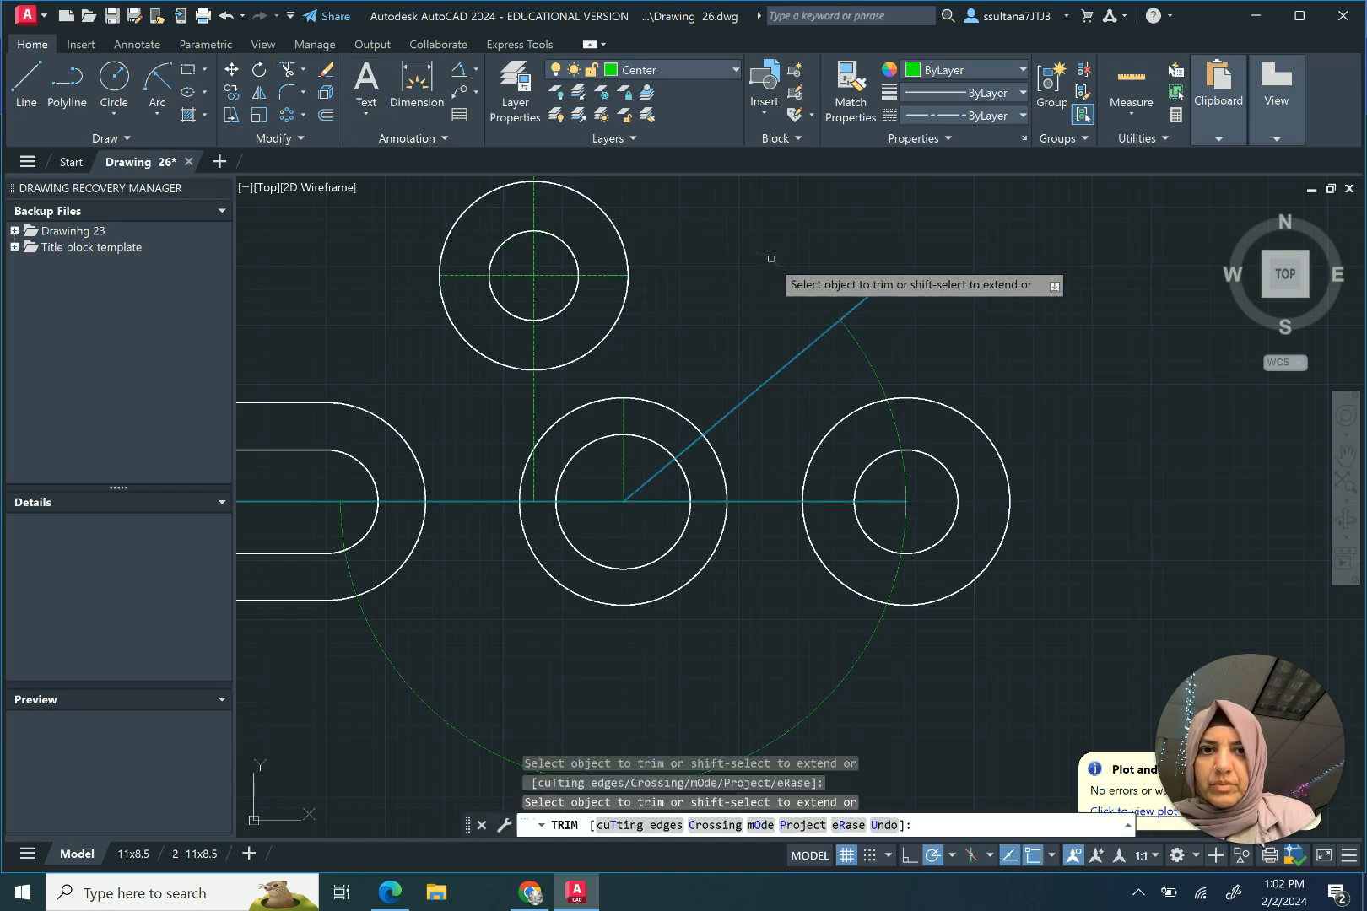
{"action": "left_click", "coordinate": [867, 648]}
{"action": "right_click", "coordinate": [1023, 348]}
{"action": "left_click", "coordinate": [1036, 360]}
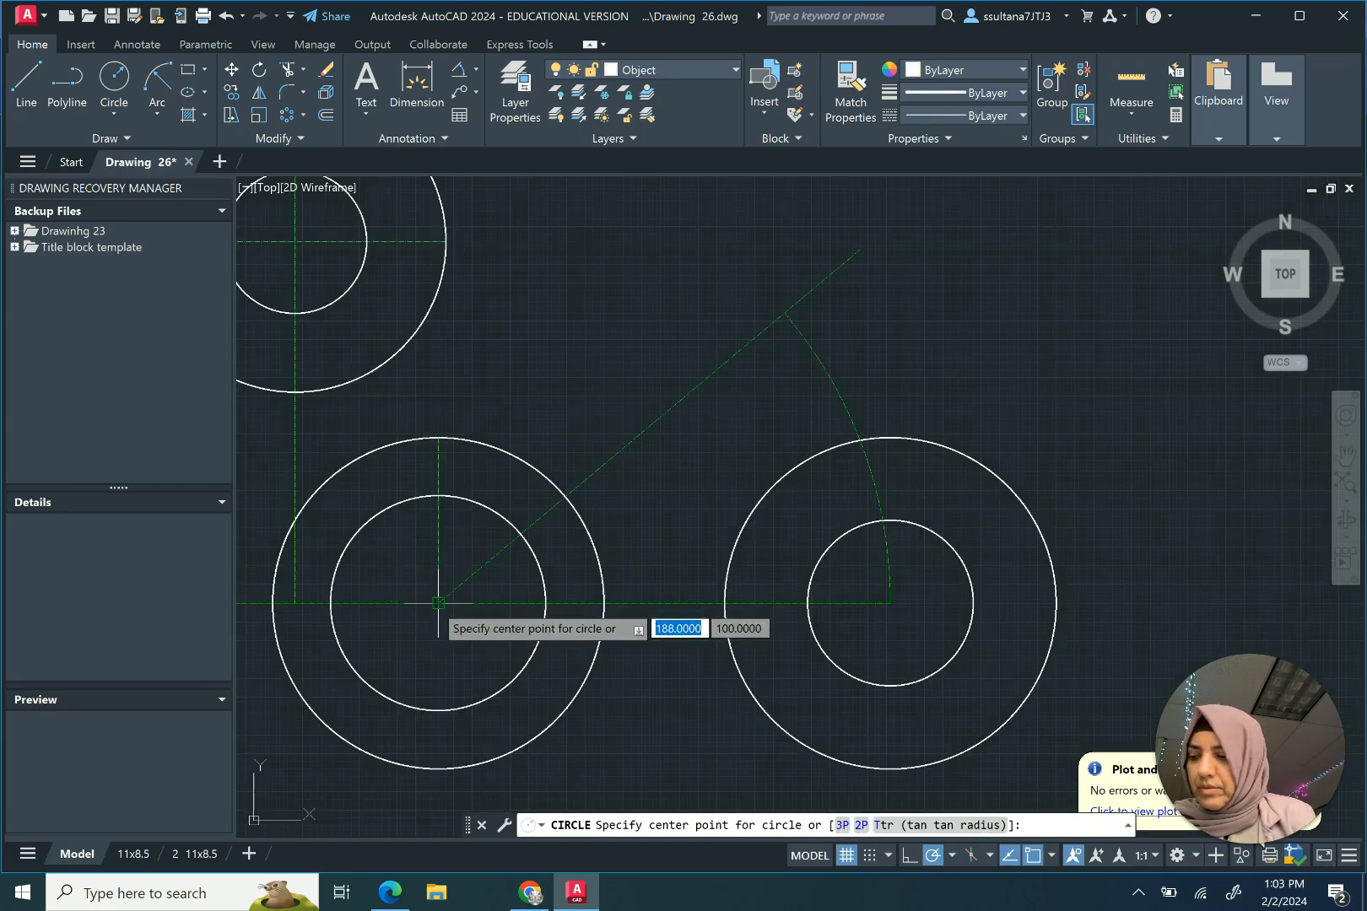
Step: On the Object layer, draw a radius-49 circle about the middle circles' centre and trim it to the arc between the horizontal and 40° centre lines
{"action": "left_click", "coordinate": [438, 602]}
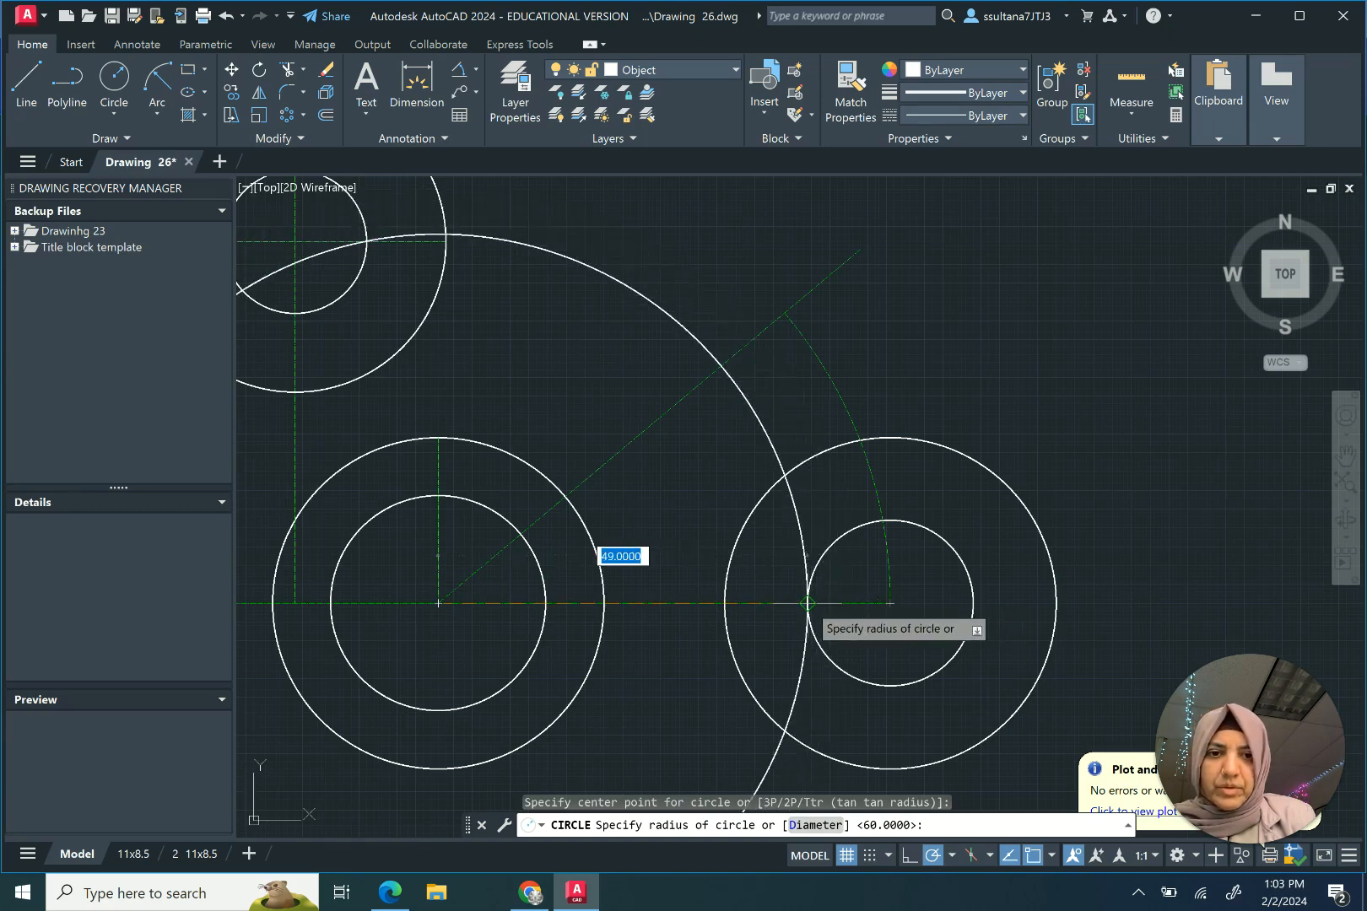
{"action": "left_click", "coordinate": [807, 603]}
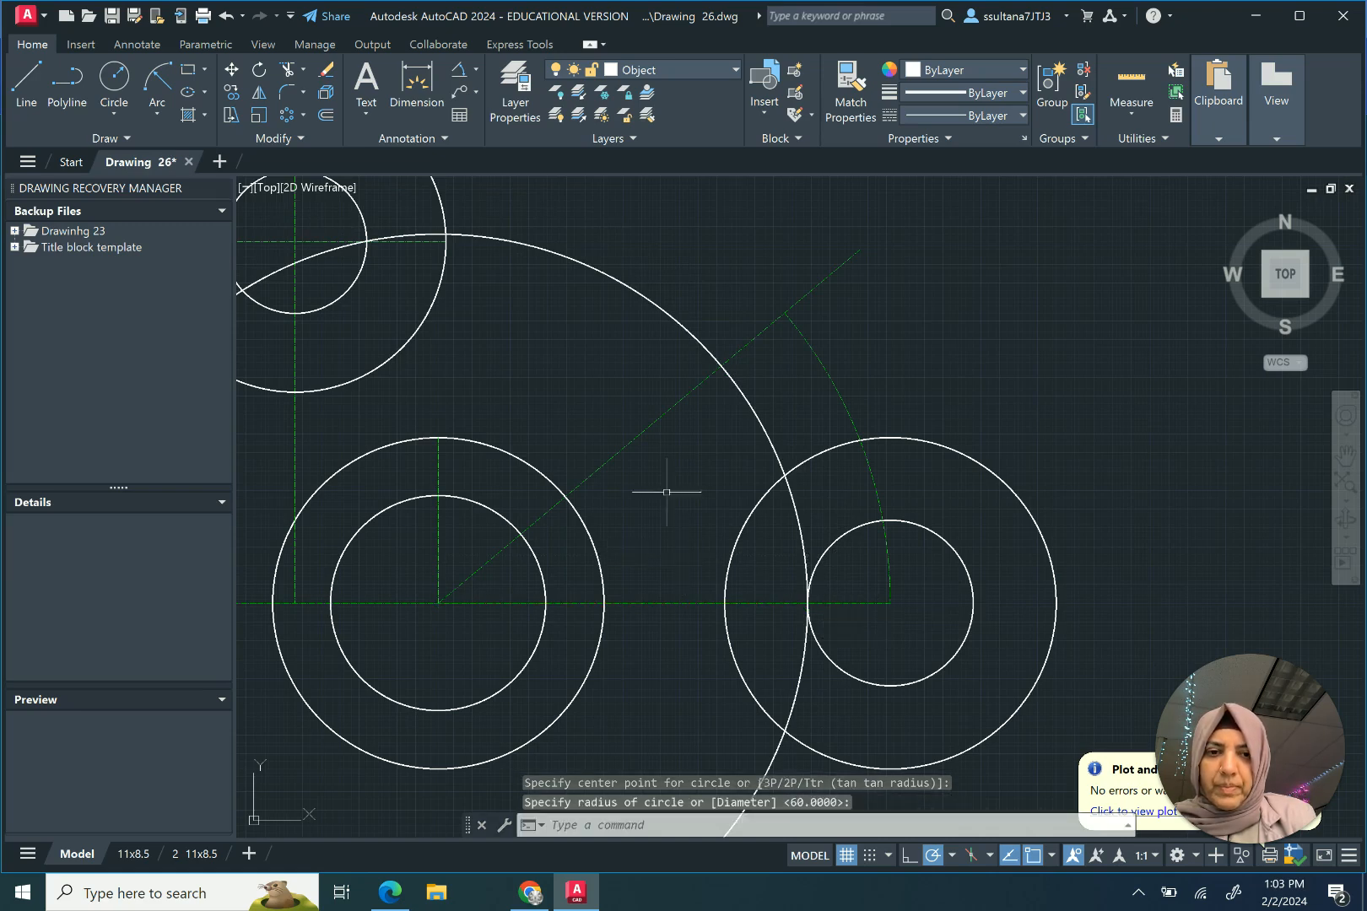
{"action": "left_click", "coordinate": [675, 400]}
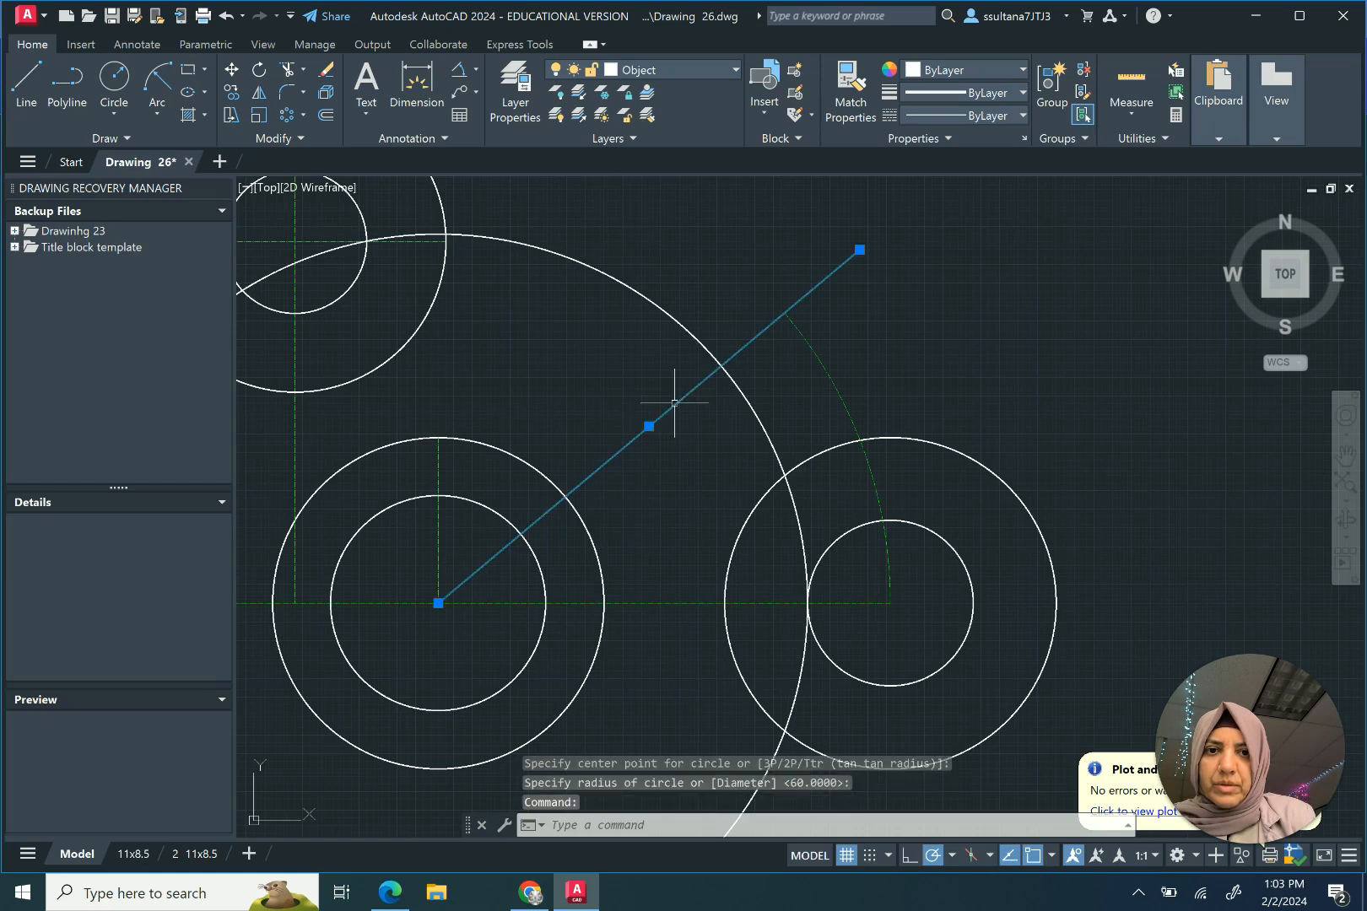
{"action": "left_click", "coordinate": [690, 604]}
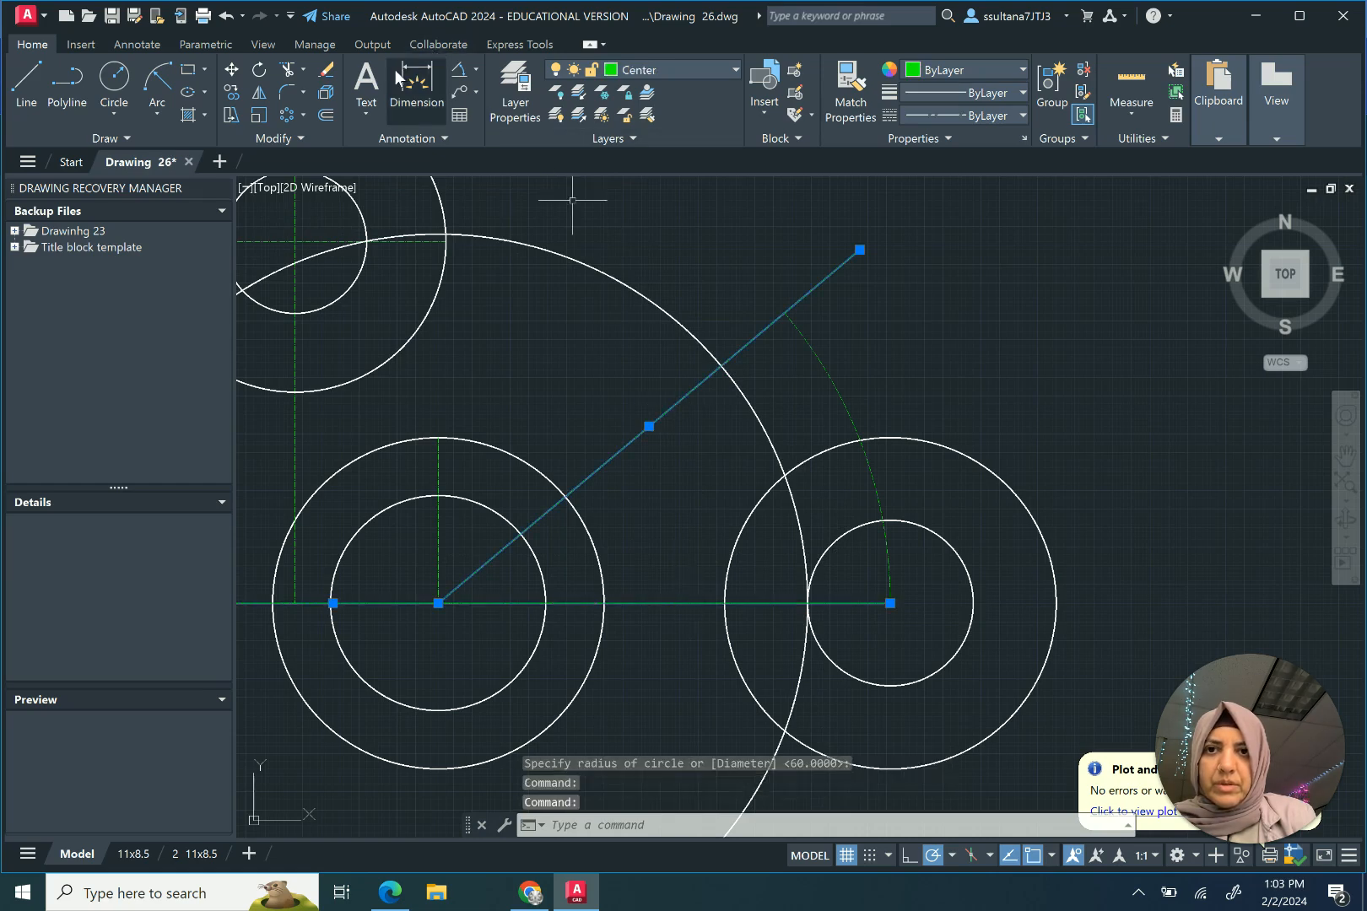
{"action": "left_click", "coordinate": [288, 69]}
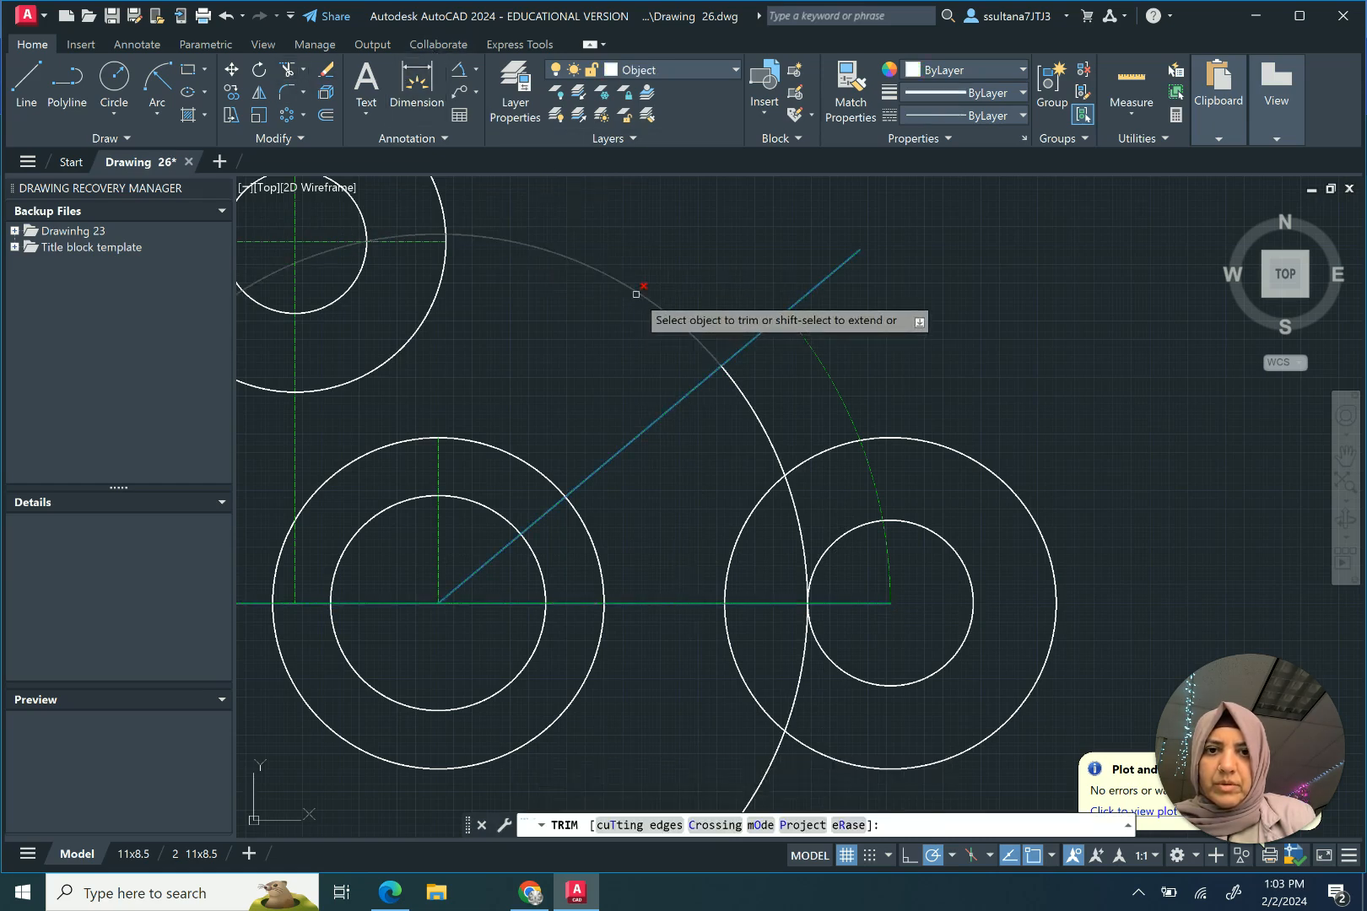
{"action": "left_click", "coordinate": [638, 289]}
{"action": "left_click", "coordinate": [794, 684]}
{"action": "right_click", "coordinate": [658, 494]}
{"action": "left_click", "coordinate": [669, 506]}
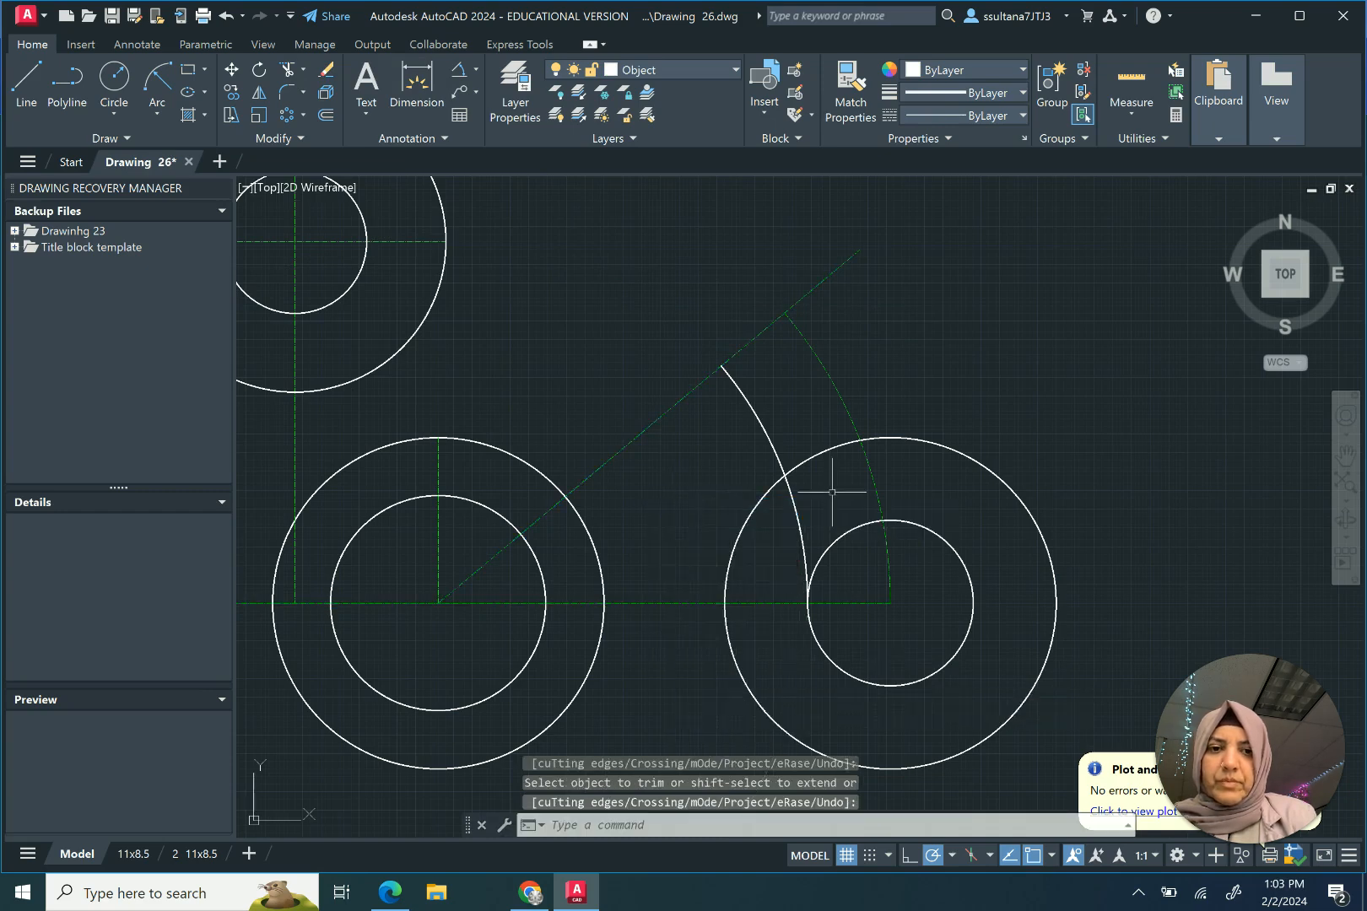
Step: Offset the radius-49 arc outward by 22 to form the opposite side of the curved slot
{"action": "left_click", "coordinate": [324, 117]}
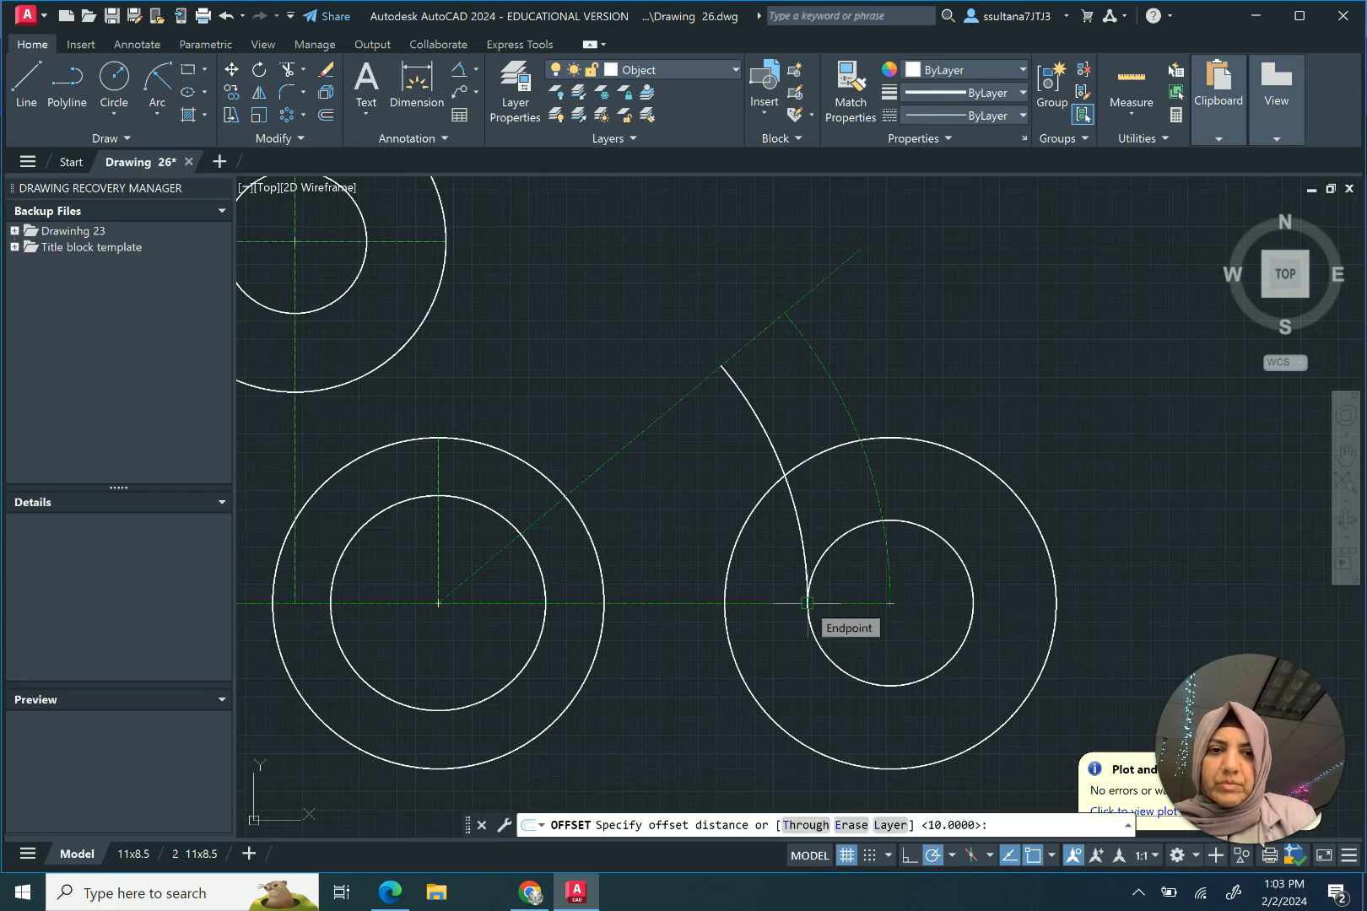
{"action": "left_click", "coordinate": [807, 602]}
{"action": "left_click", "coordinate": [890, 602]}
{"action": "left_click", "coordinate": [798, 544]}
{"action": "left_click", "coordinate": [925, 497]}
{"action": "right_click", "coordinate": [924, 497]}
{"action": "left_click", "coordinate": [935, 509]}
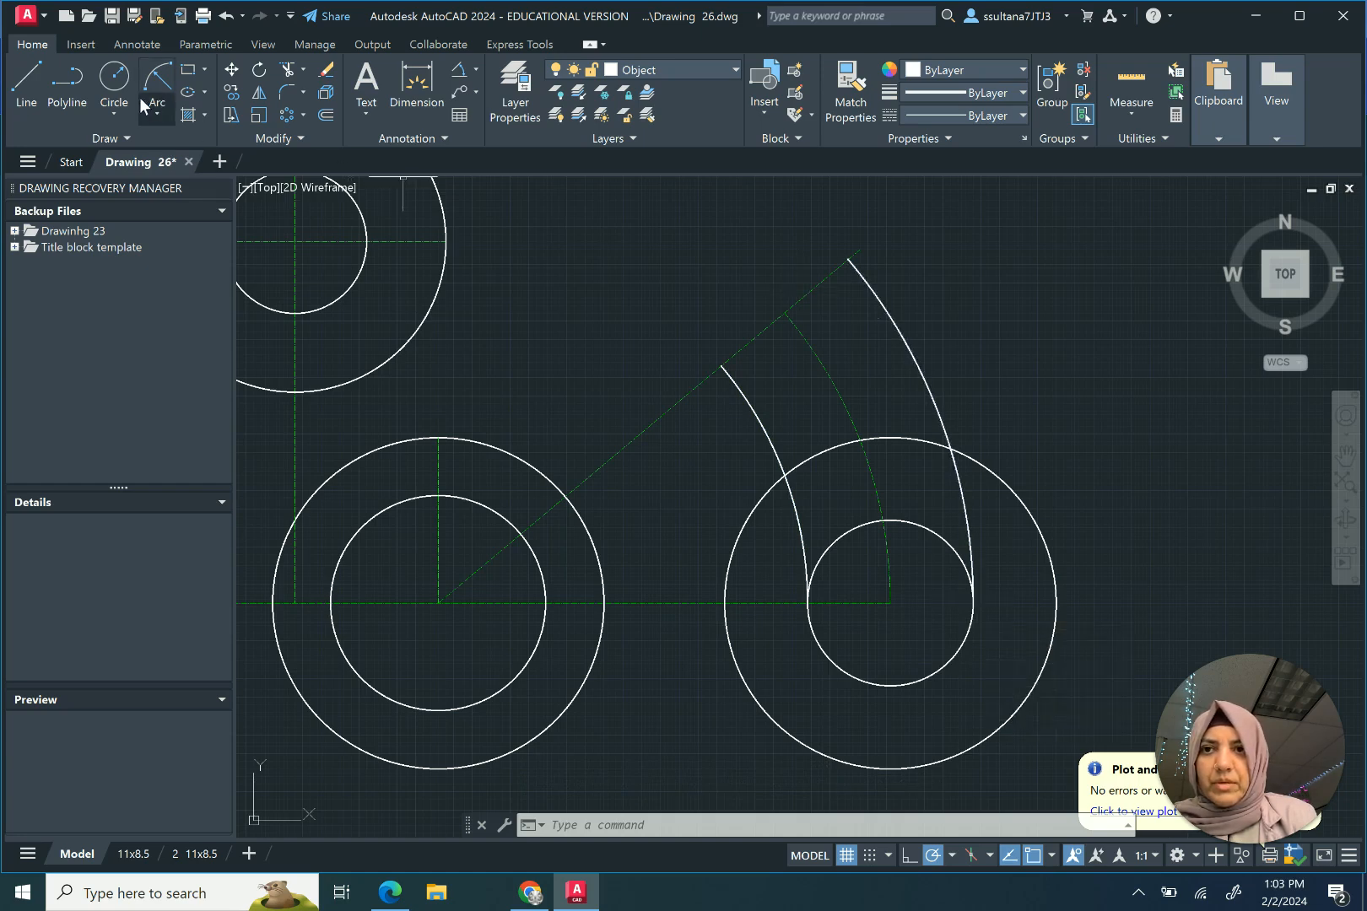
Step: Draw a circle centred where the centre-line arc meets the 40° line, reaching the outer slot arc's end point
{"action": "left_click", "coordinate": [118, 81]}
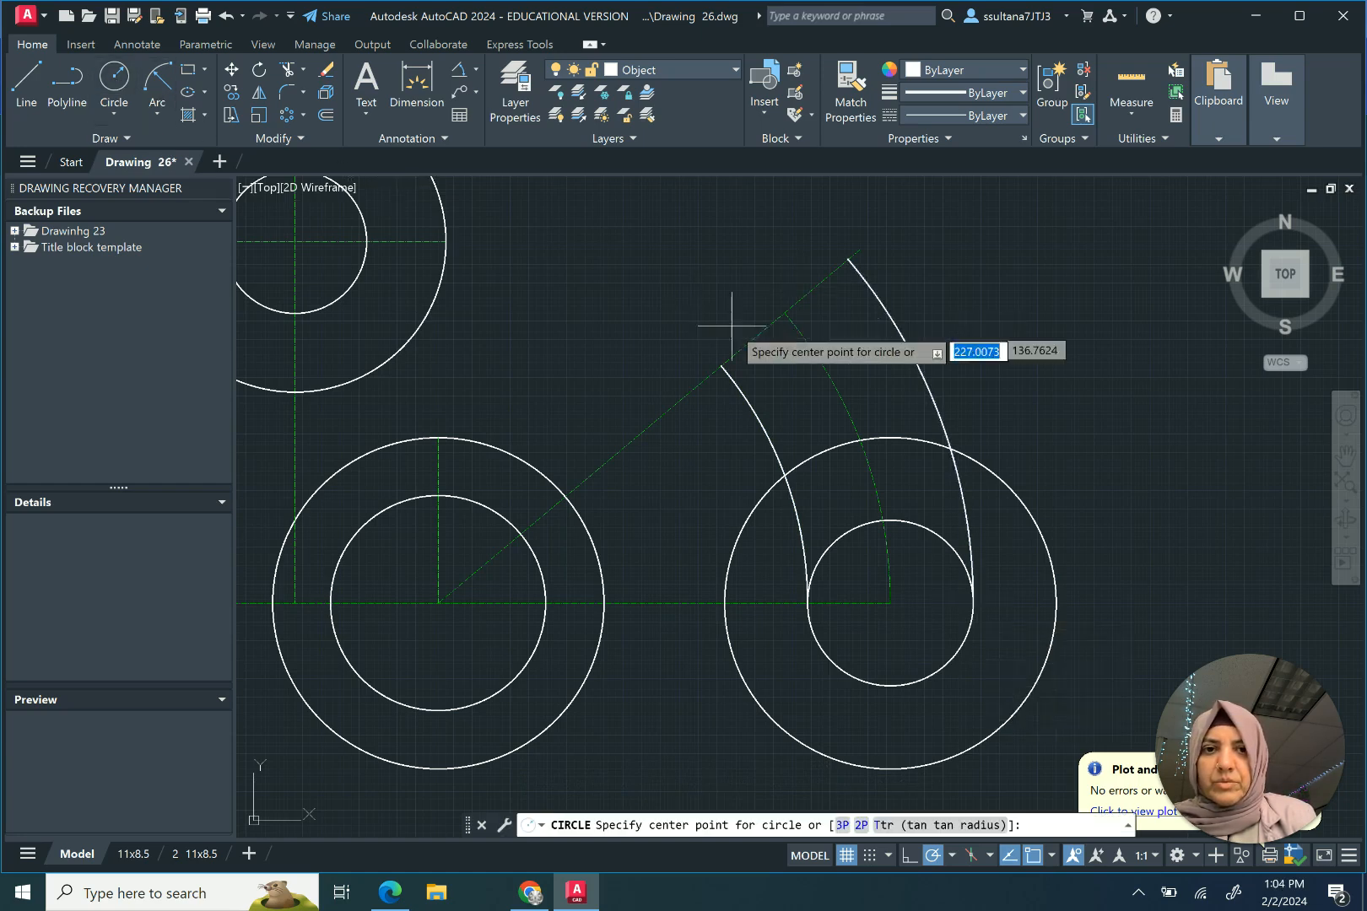
{"action": "left_click", "coordinate": [784, 313]}
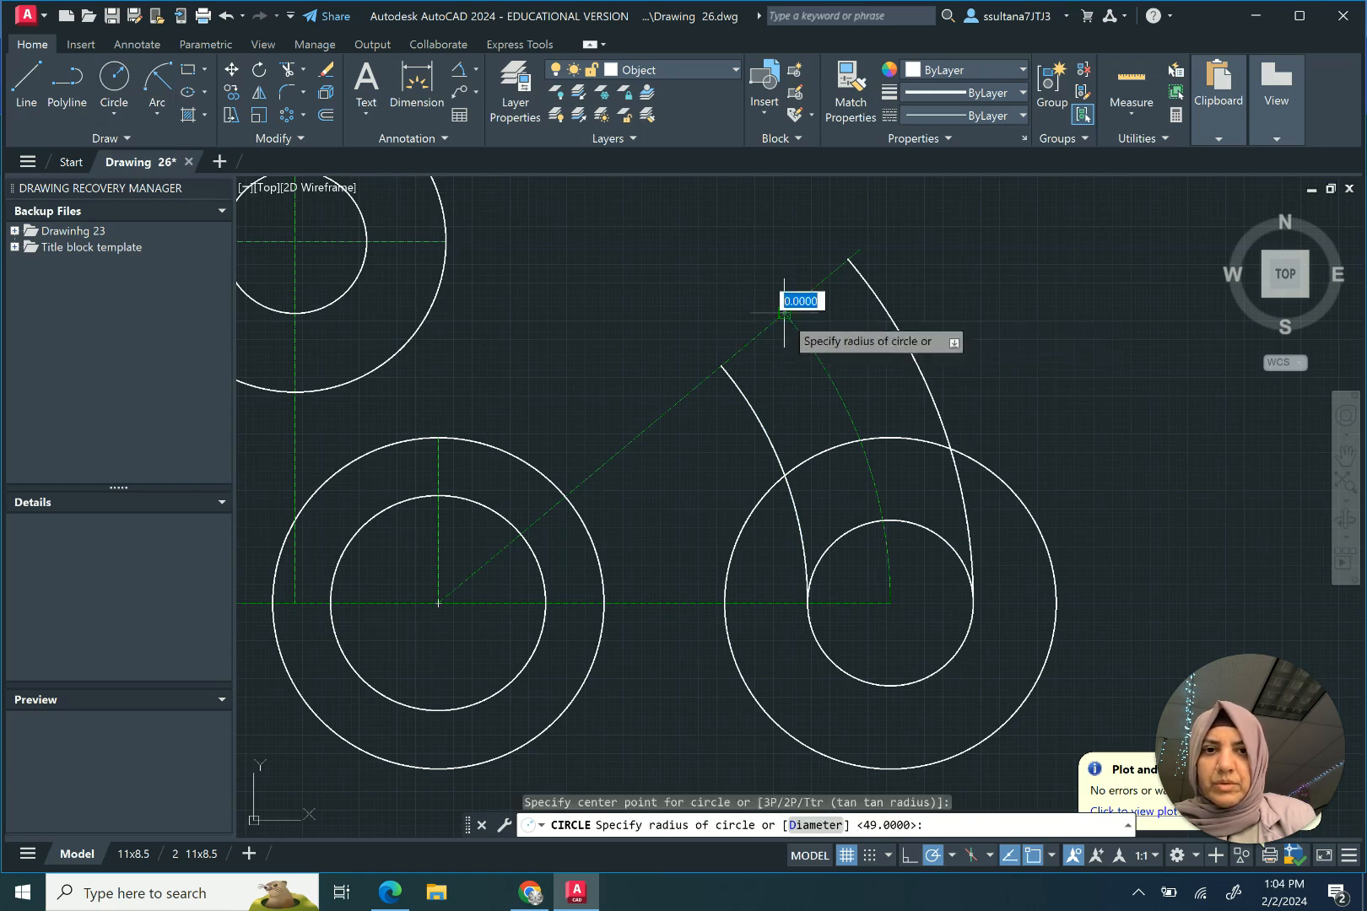
{"action": "left_click", "coordinate": [847, 260]}
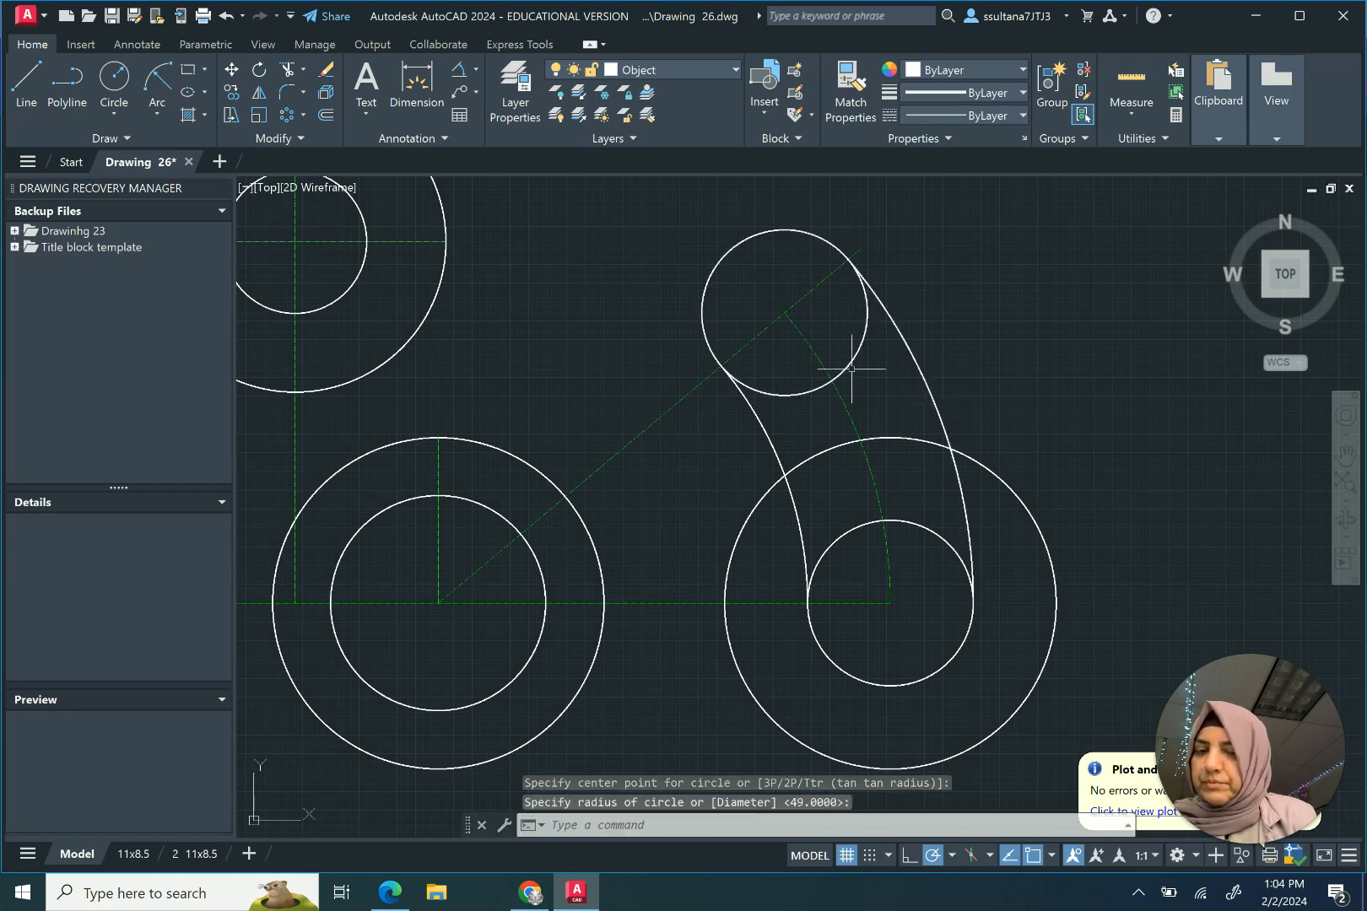
Step: Trim the inward halves of the upper and lower end circles between the two arcs to close the curved slot
{"action": "left_click", "coordinate": [777, 460]}
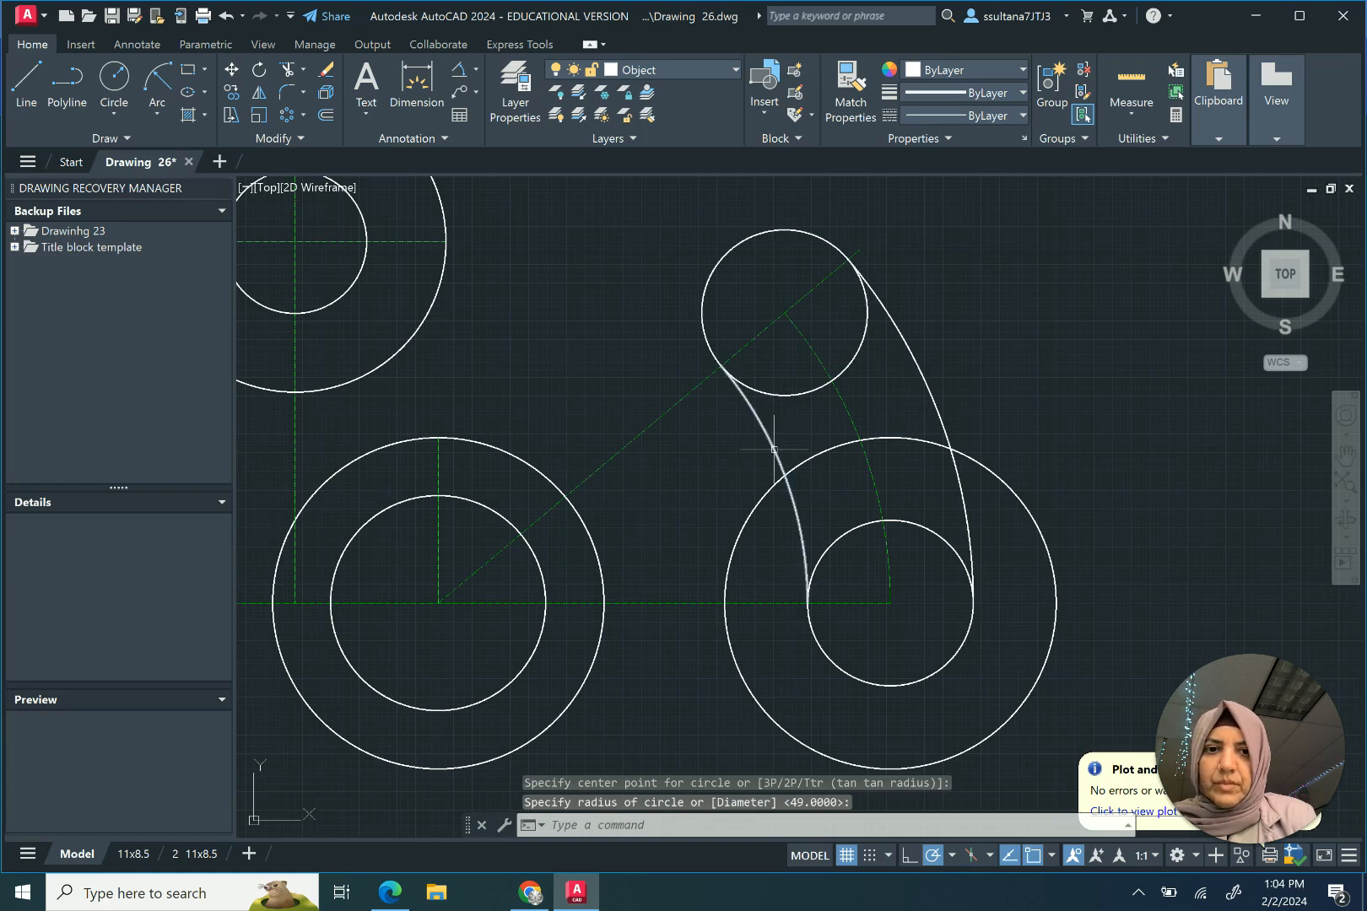
{"action": "left_click", "coordinate": [918, 364]}
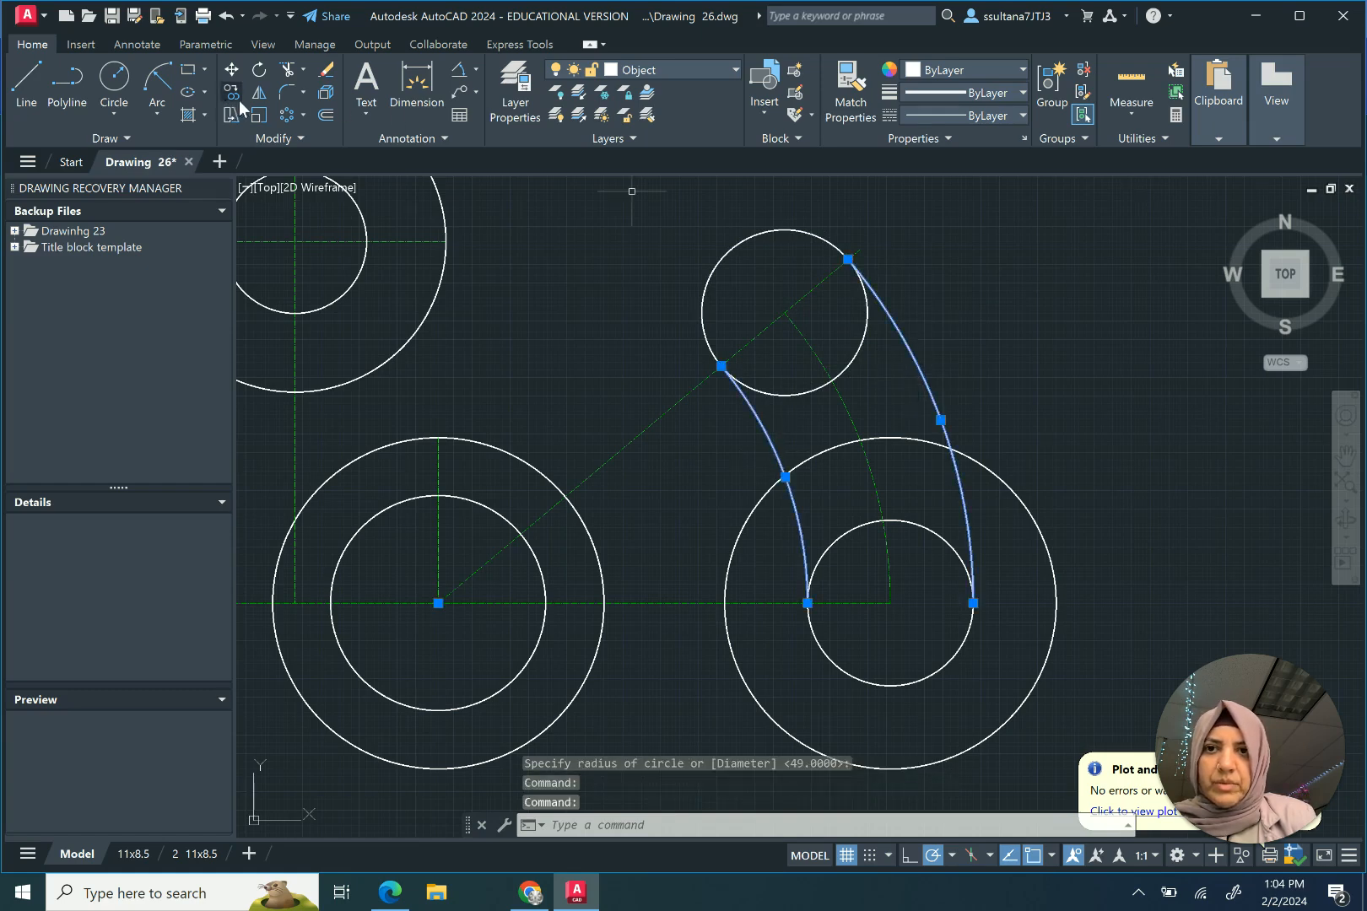
{"action": "left_click", "coordinate": [287, 70]}
{"action": "left_click", "coordinate": [781, 393]}
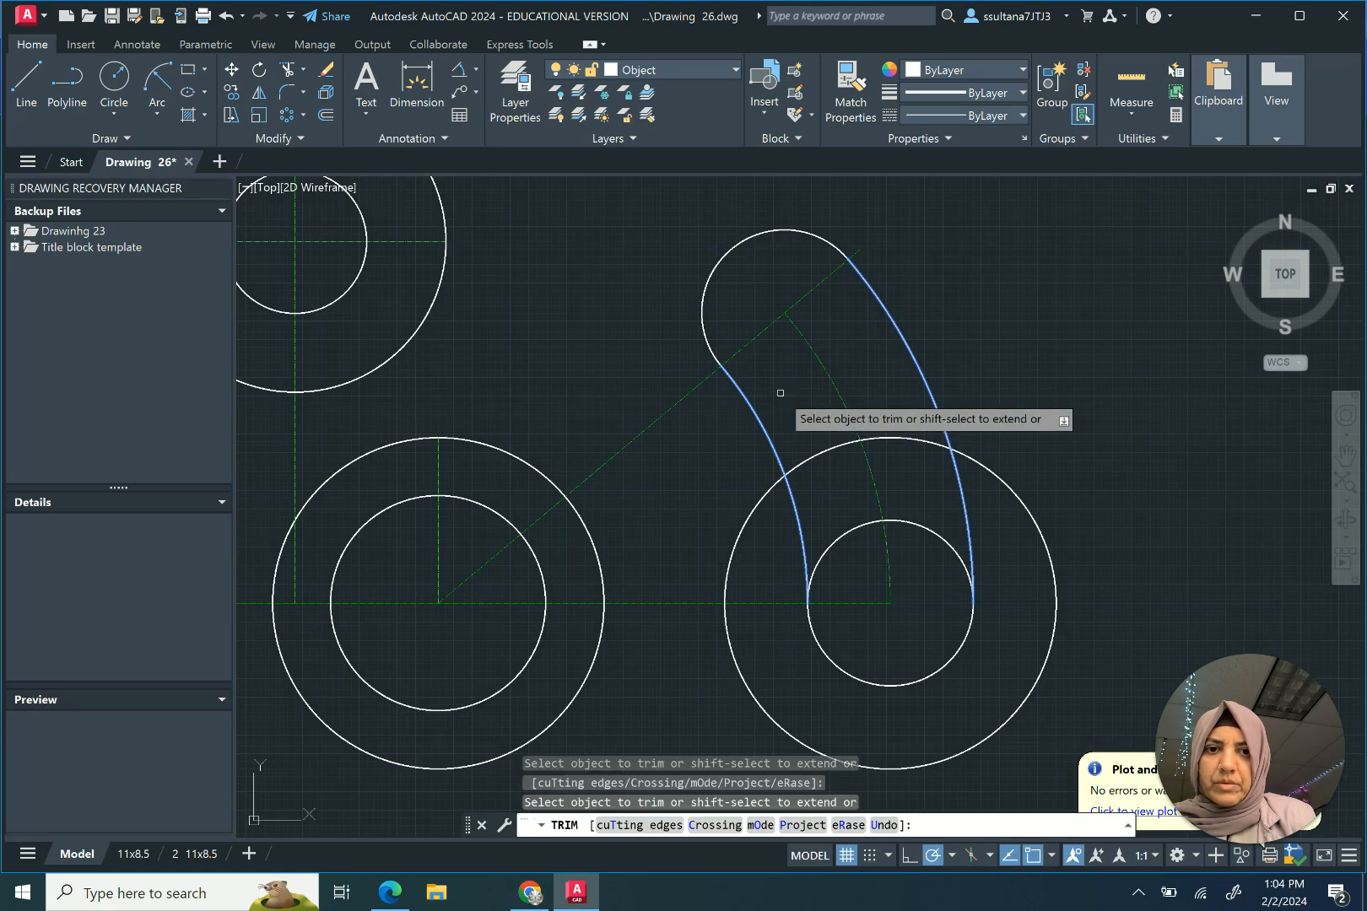
{"action": "left_click", "coordinate": [840, 535]}
{"action": "right_click", "coordinate": [842, 520]}
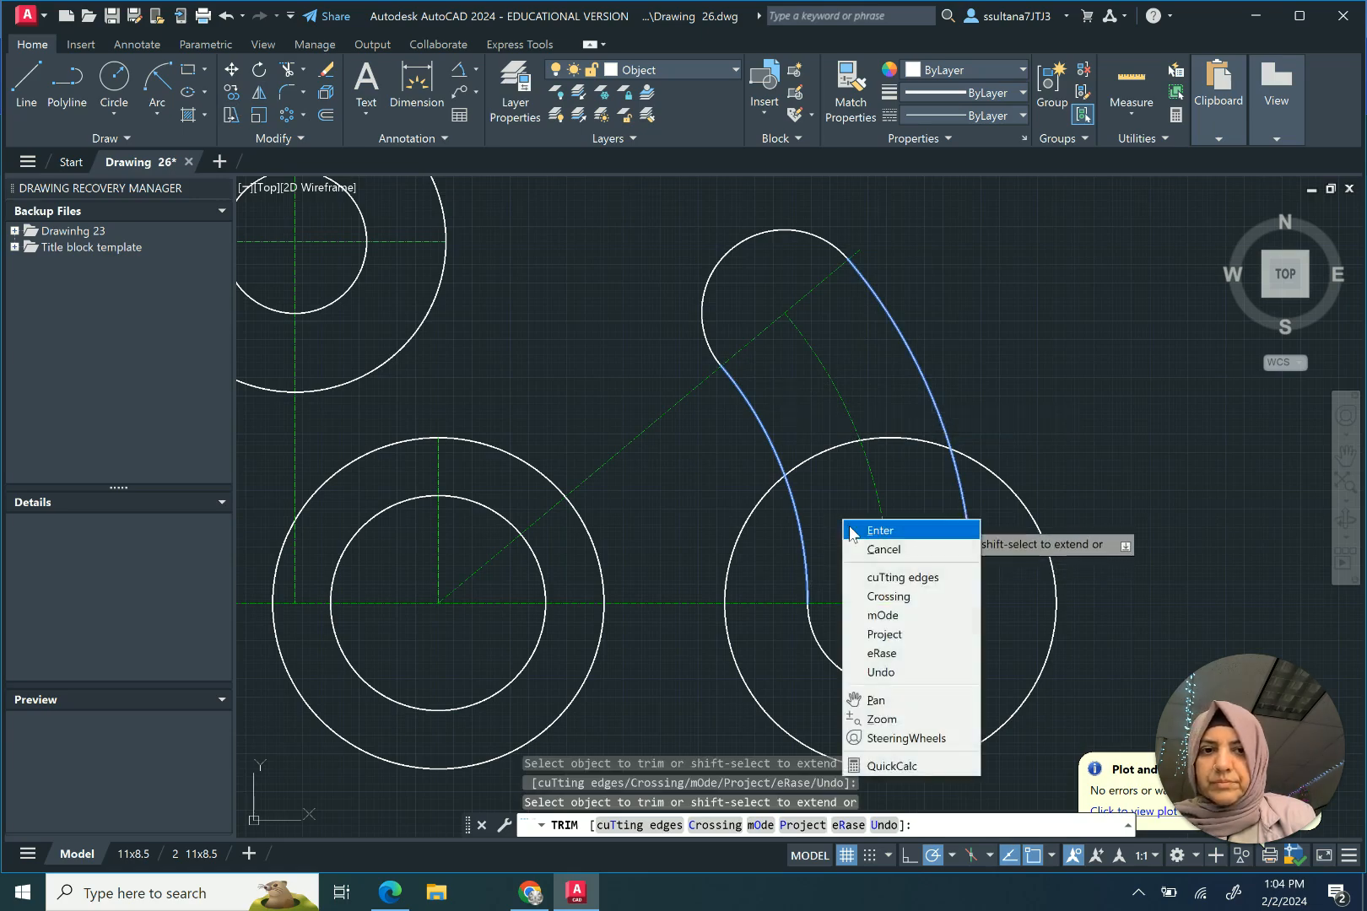
{"action": "left_click", "coordinate": [869, 530]}
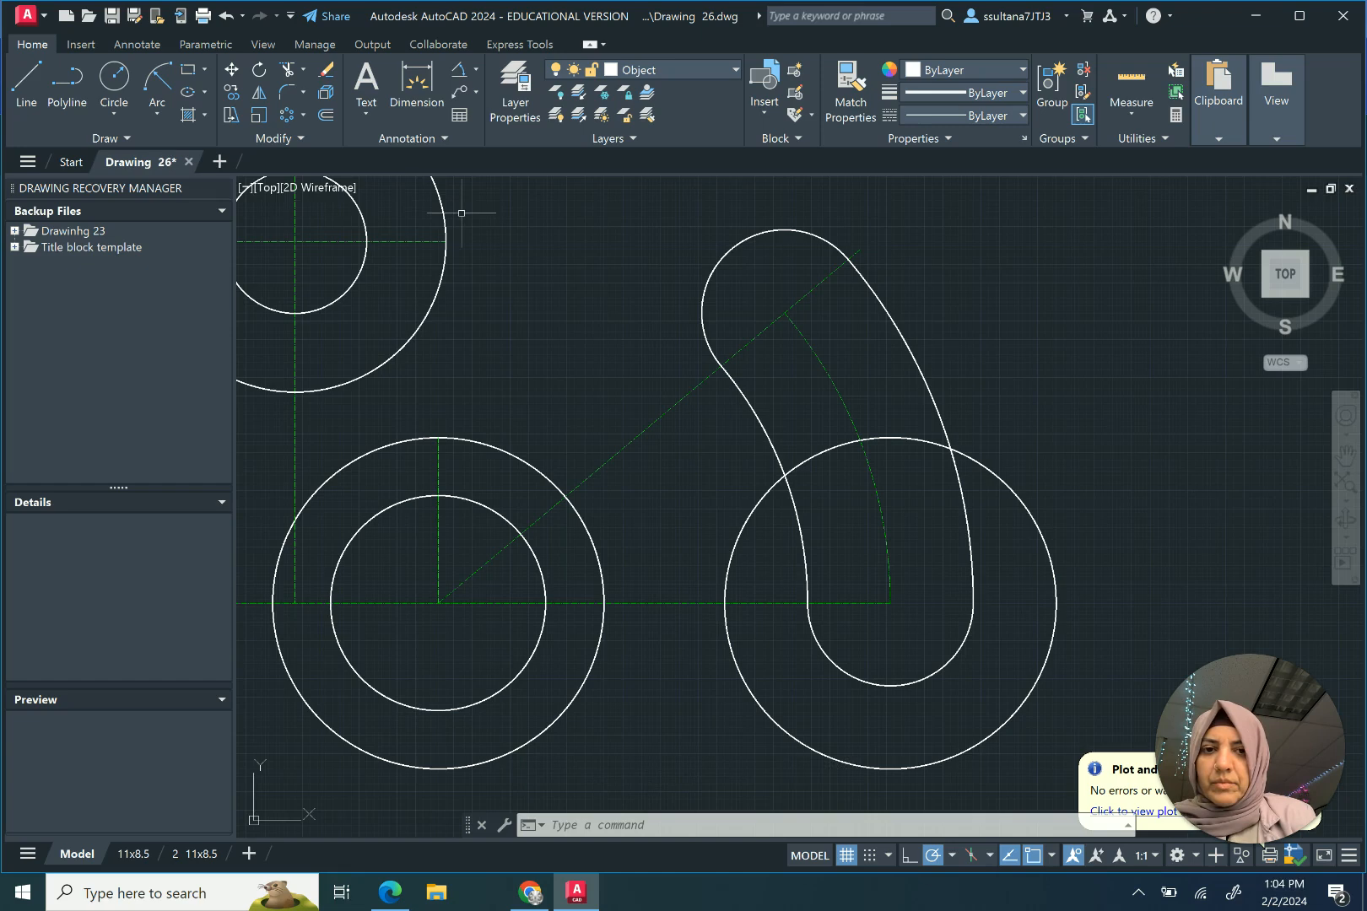
Step: Offset both side arcs of the curved slot outward by the distance from the slot's end arc to the larger circle around it
{"action": "left_click", "coordinate": [328, 115]}
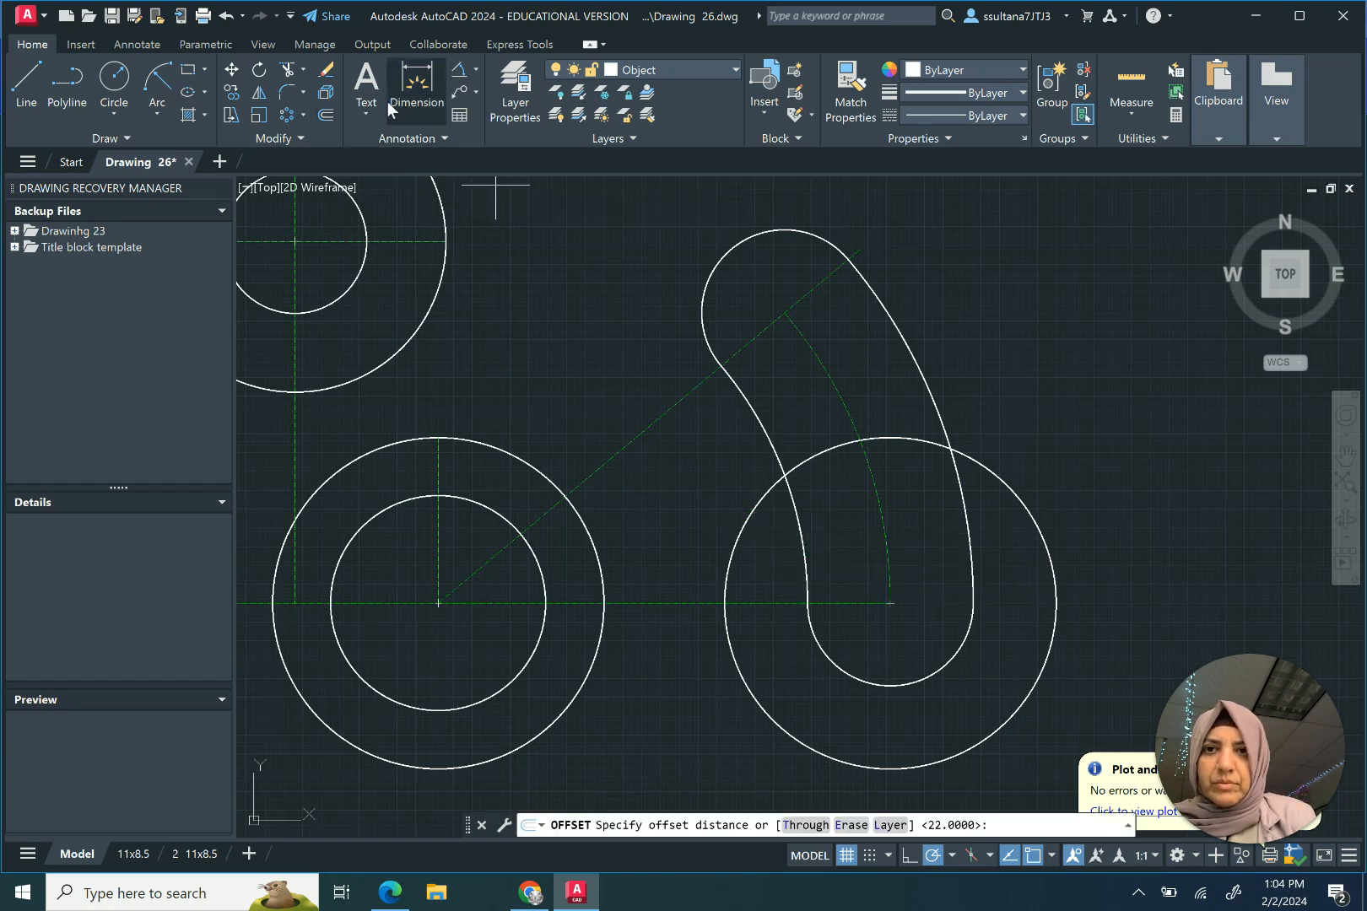
{"action": "left_click", "coordinate": [808, 603]}
{"action": "left_click", "coordinate": [724, 603]}
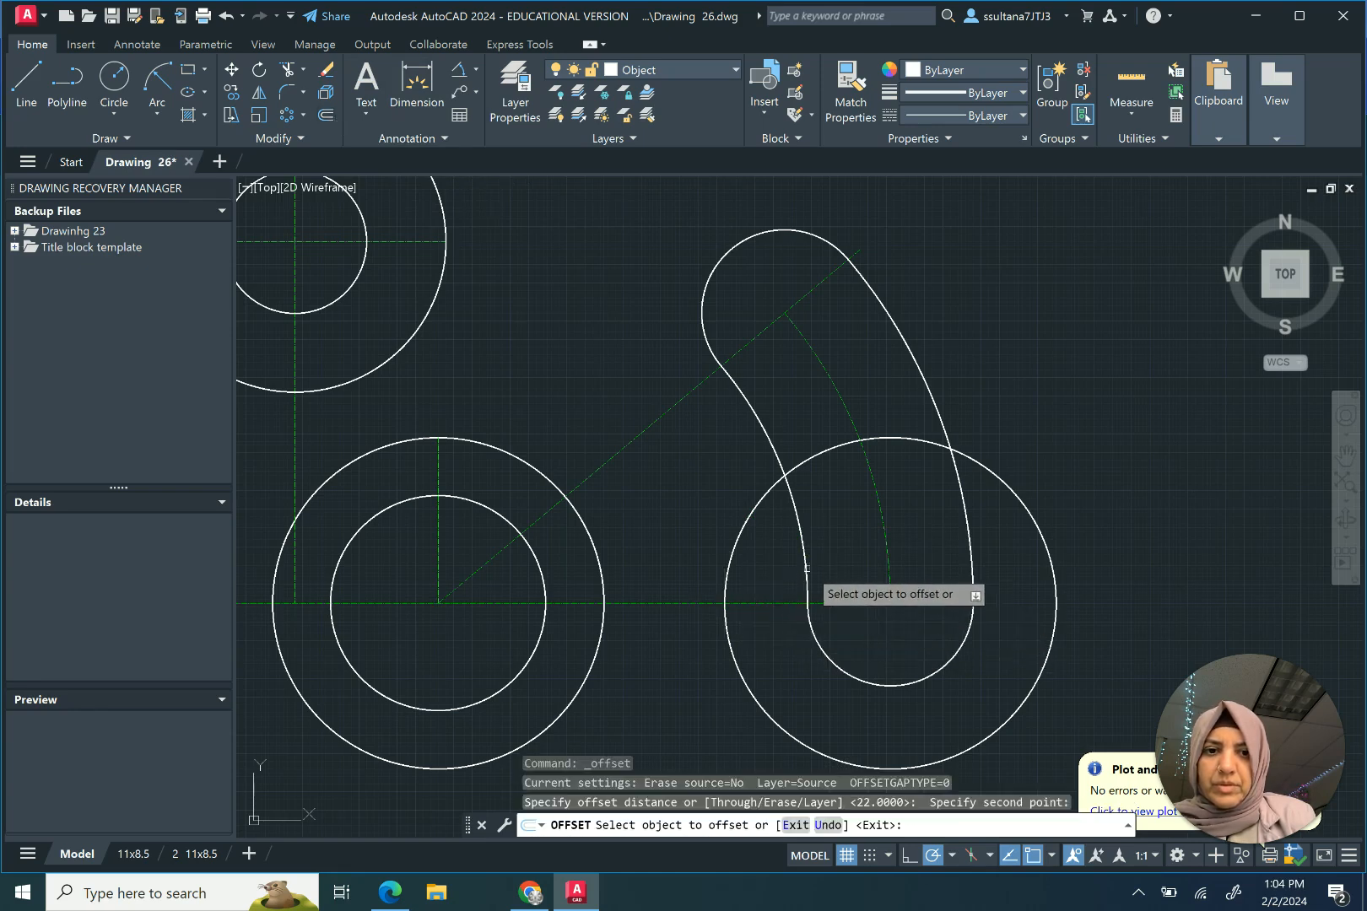
{"action": "left_click", "coordinate": [803, 578]}
{"action": "left_click", "coordinate": [739, 574]}
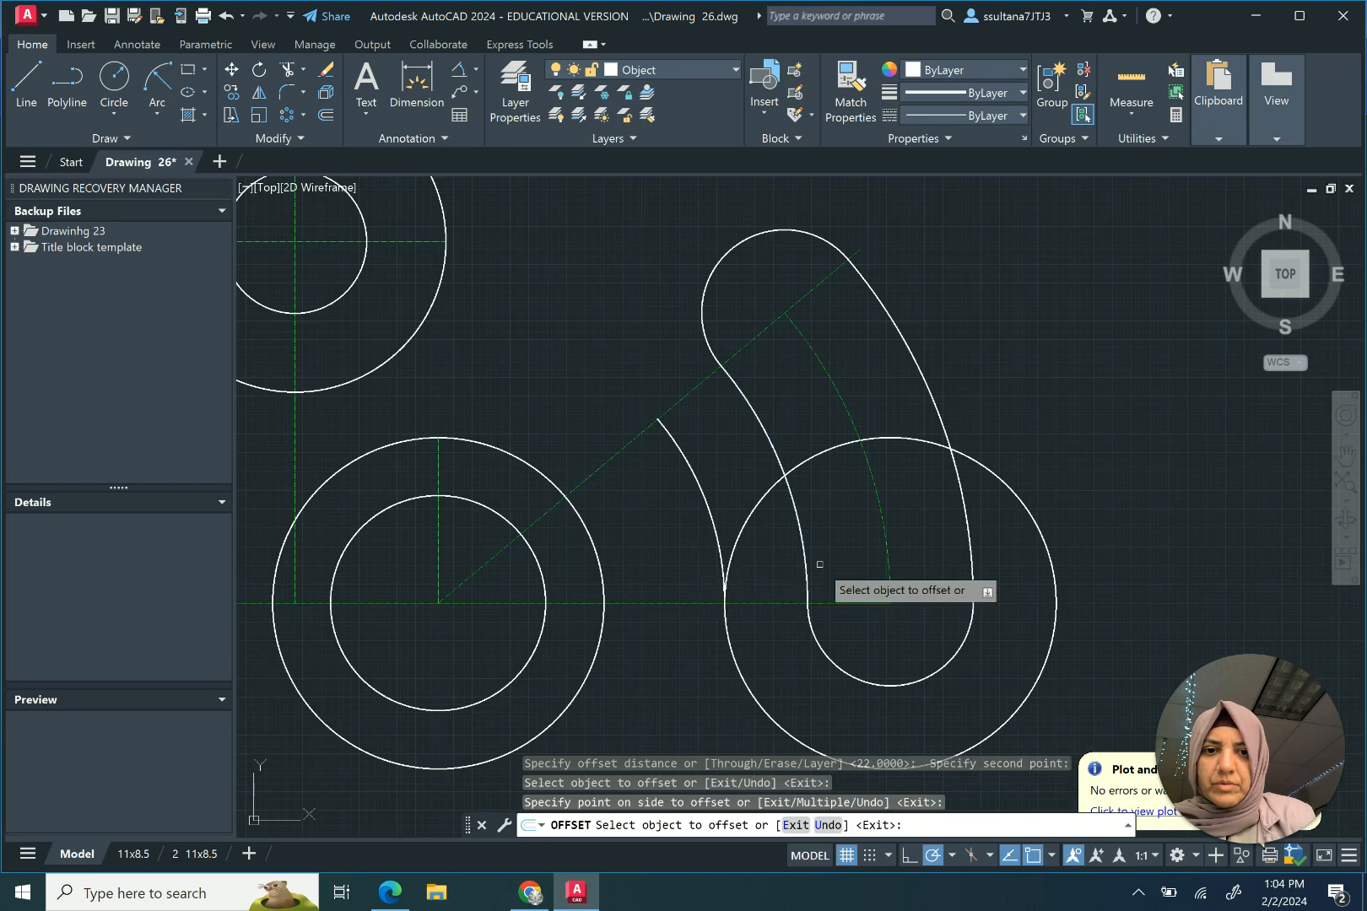
{"action": "left_click", "coordinate": [971, 550]}
{"action": "left_click", "coordinate": [1114, 514]}
{"action": "right_click", "coordinate": [1114, 501]}
{"action": "left_click", "coordinate": [1135, 511]}
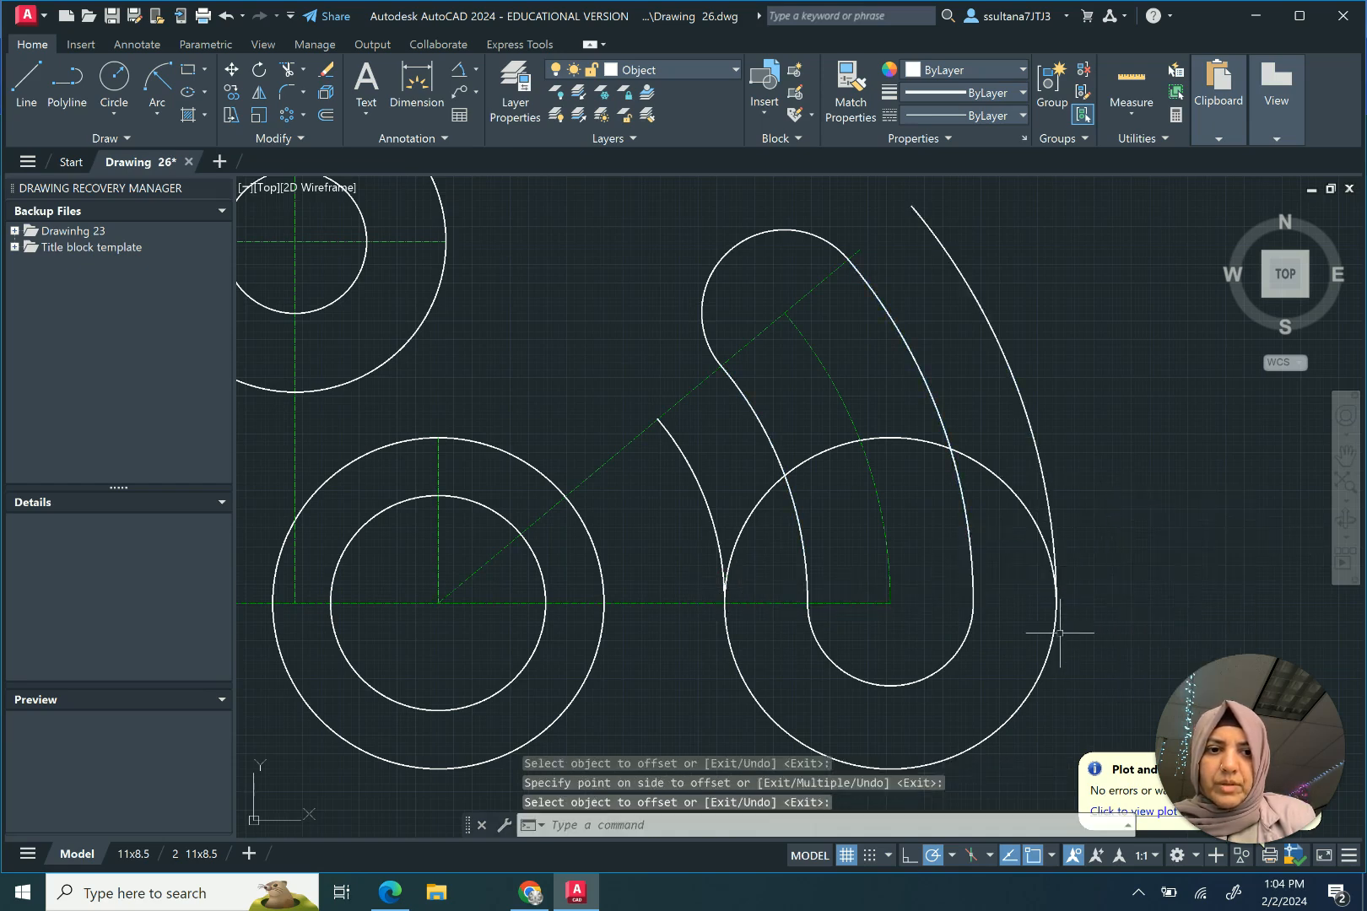
Step: Using the two offset arcs as cutting edges, trim away the upper half of the large circle at the curved slot's lower end
{"action": "left_click", "coordinate": [1057, 537]}
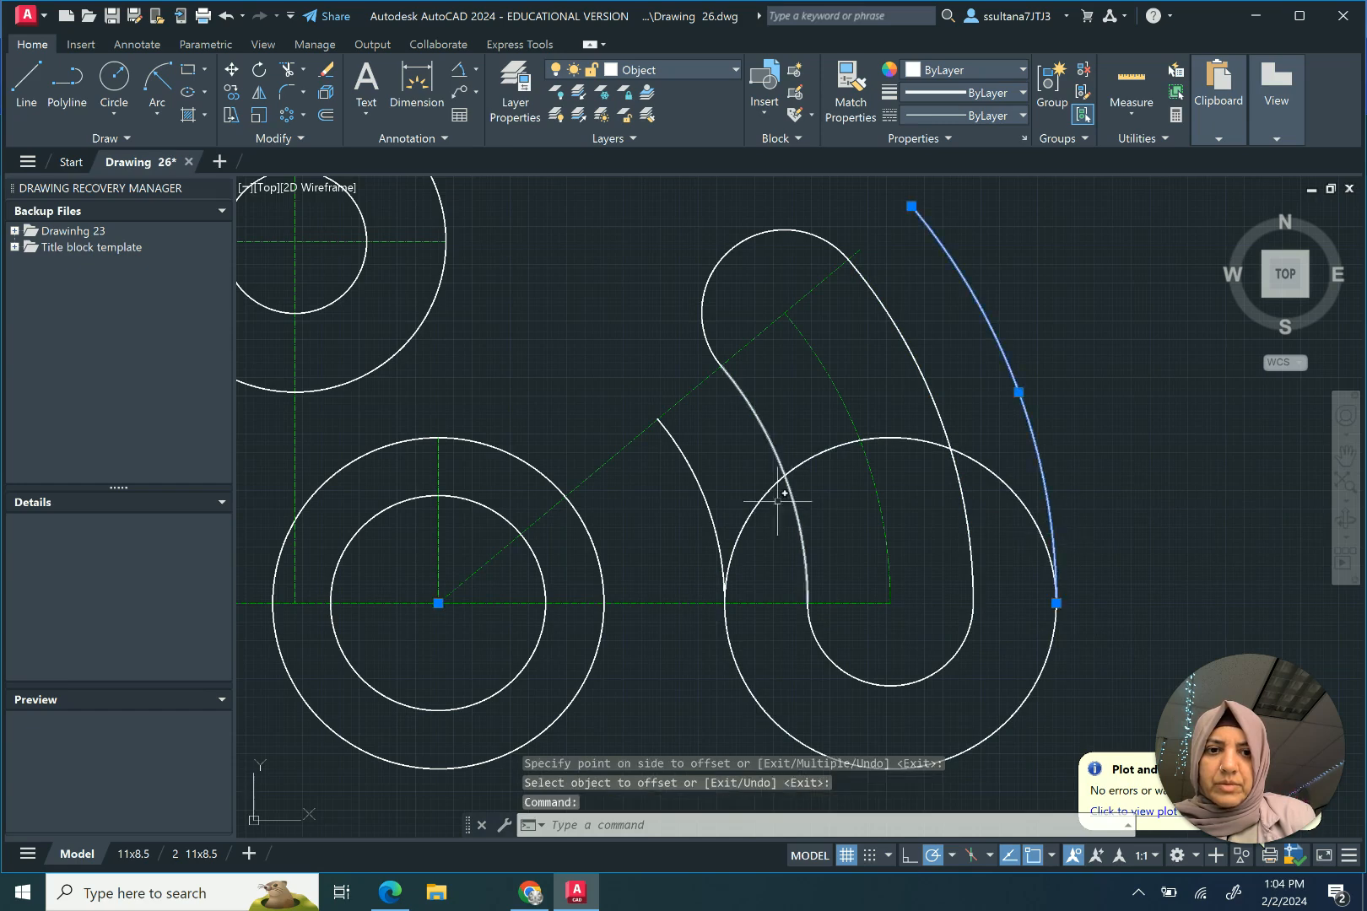
{"action": "left_click", "coordinate": [716, 520]}
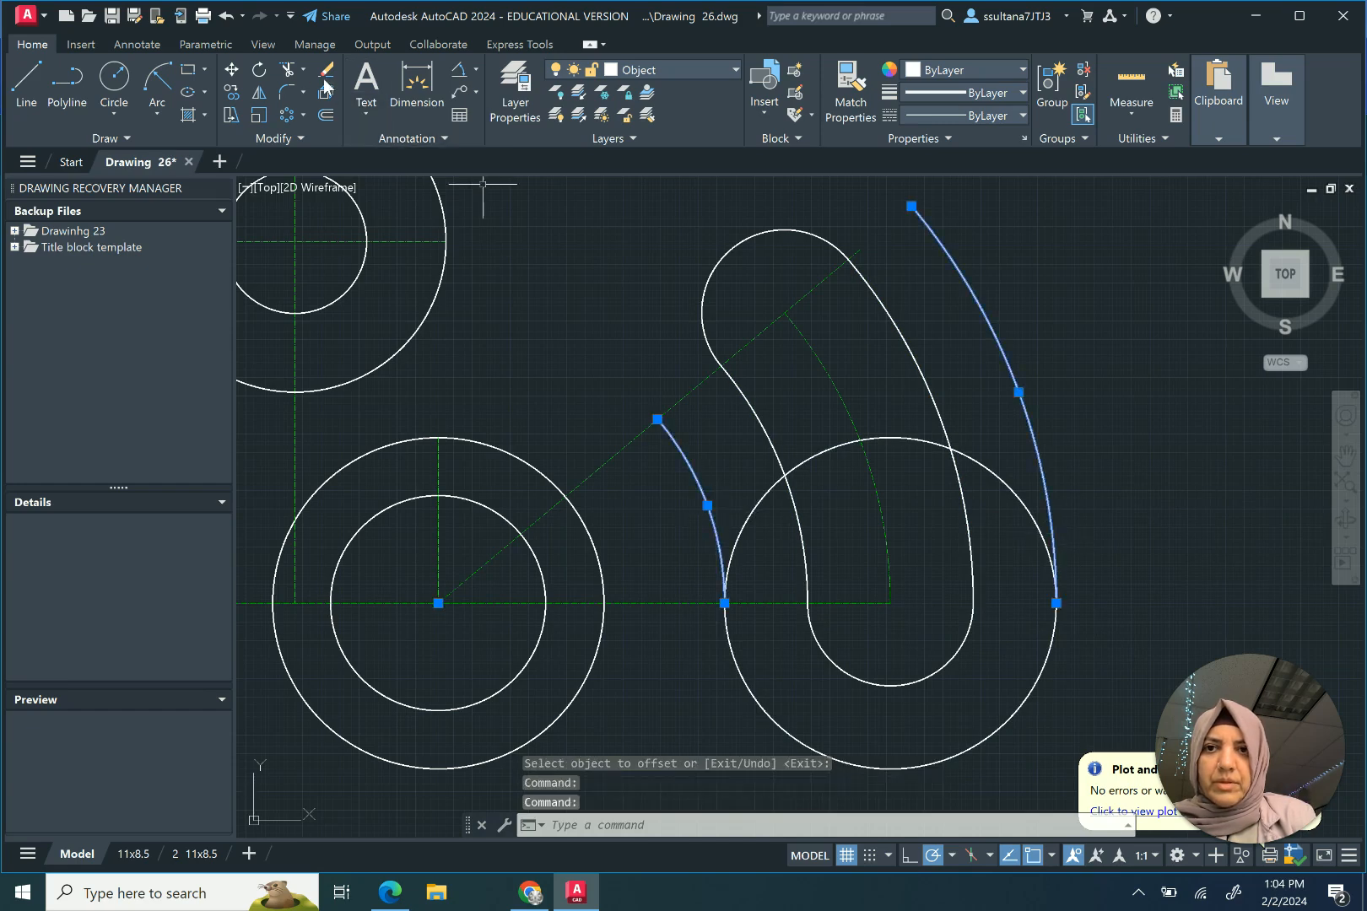
{"action": "left_click", "coordinate": [287, 69]}
{"action": "left_click", "coordinate": [802, 469]}
{"action": "right_click", "coordinate": [800, 477]}
{"action": "left_click", "coordinate": [844, 488]}
{"action": "scroll", "coordinate": [846, 568], "scroll_direction": "down", "scroll_amount": 4}
{"action": "scroll", "coordinate": [855, 536], "scroll_direction": "up", "scroll_amount": 2}
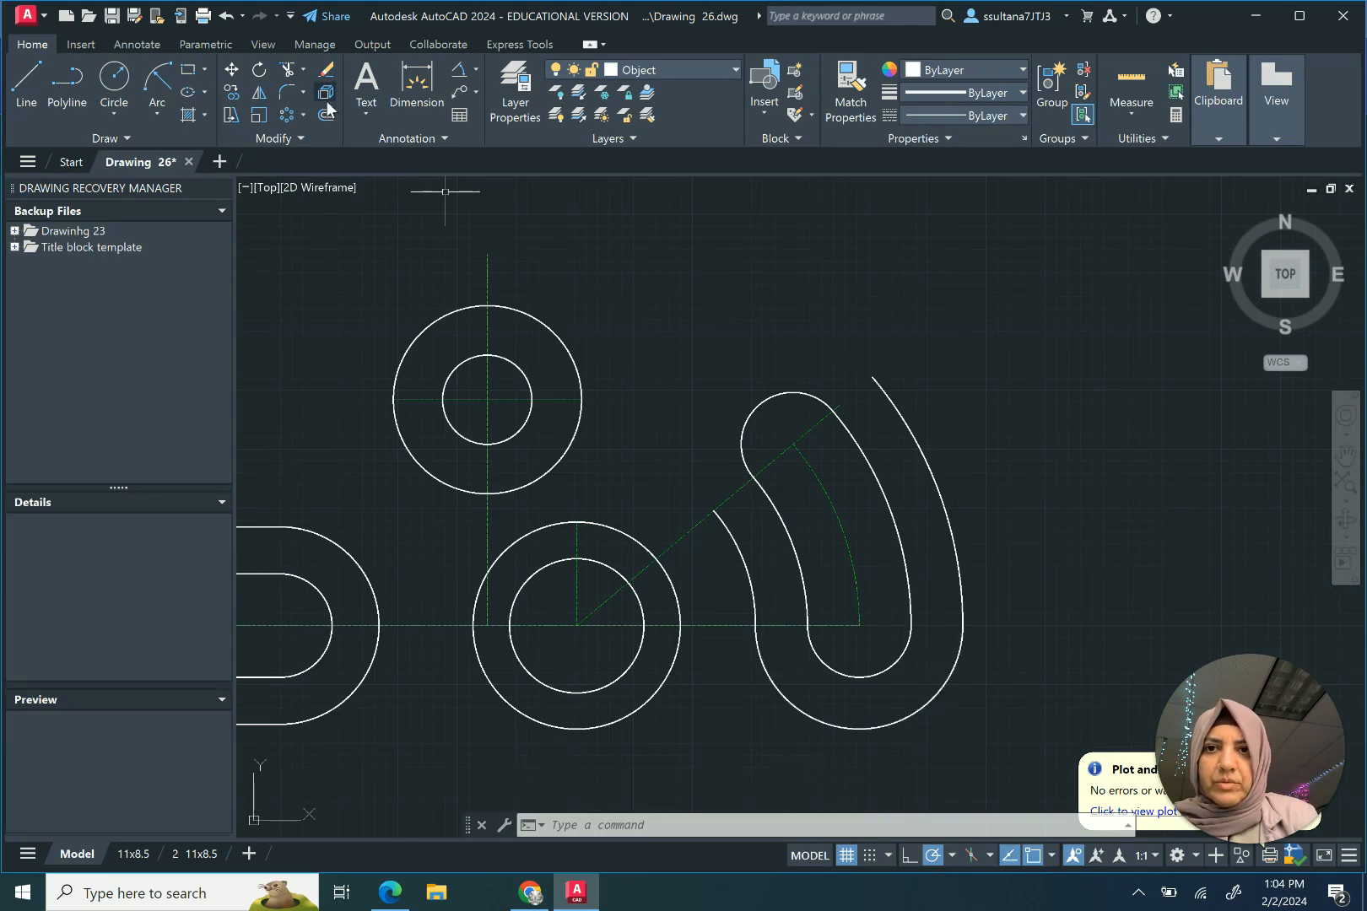
Step: Mirror the large lower end arc across the midpoint of the centre-line arc to close the outer contour's upper end, keeping the source
{"action": "left_click", "coordinate": [259, 92]}
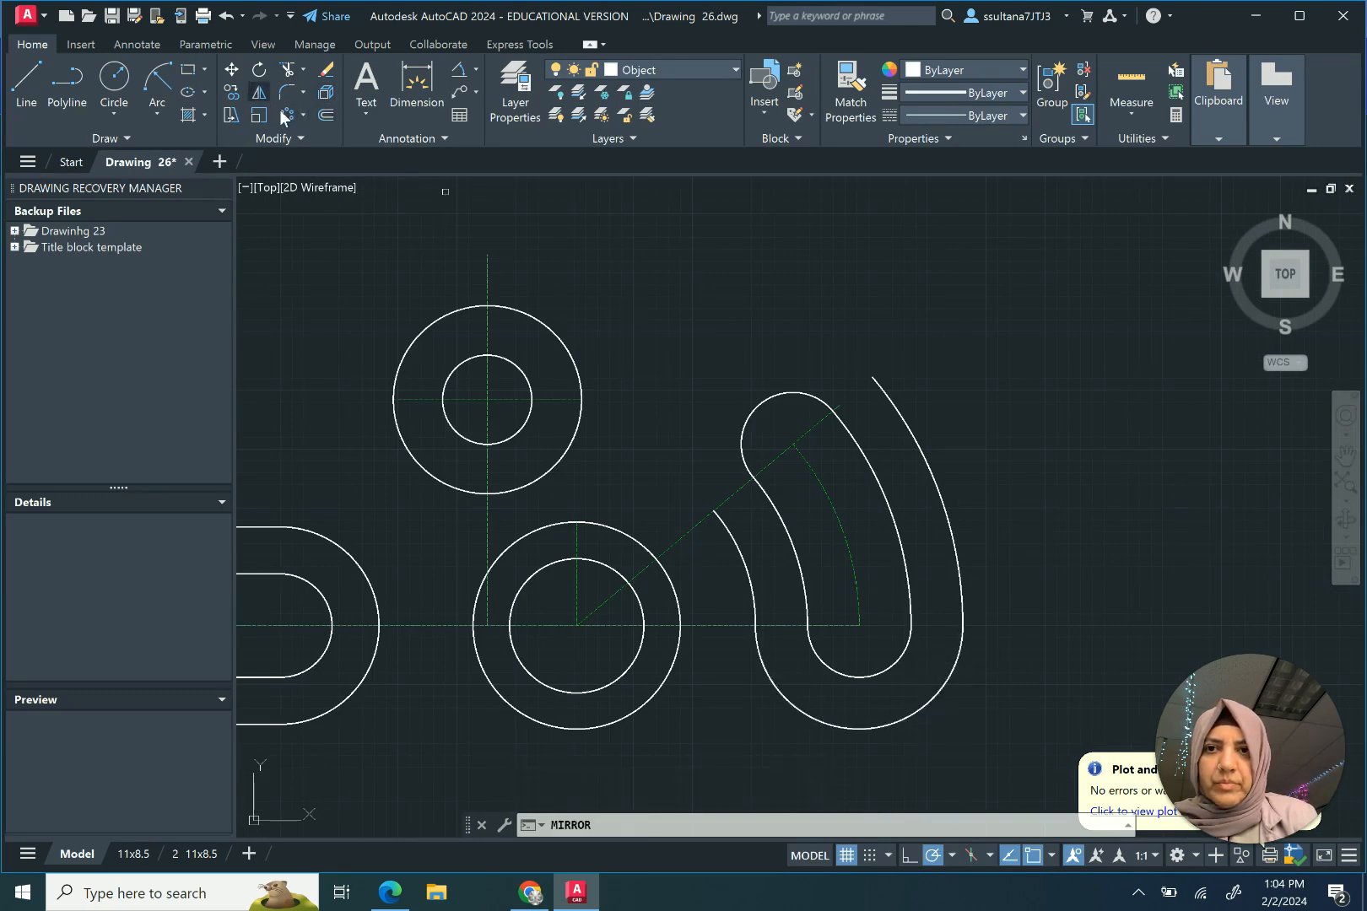
{"action": "left_click", "coordinate": [880, 724]}
{"action": "key", "text": "Return"}
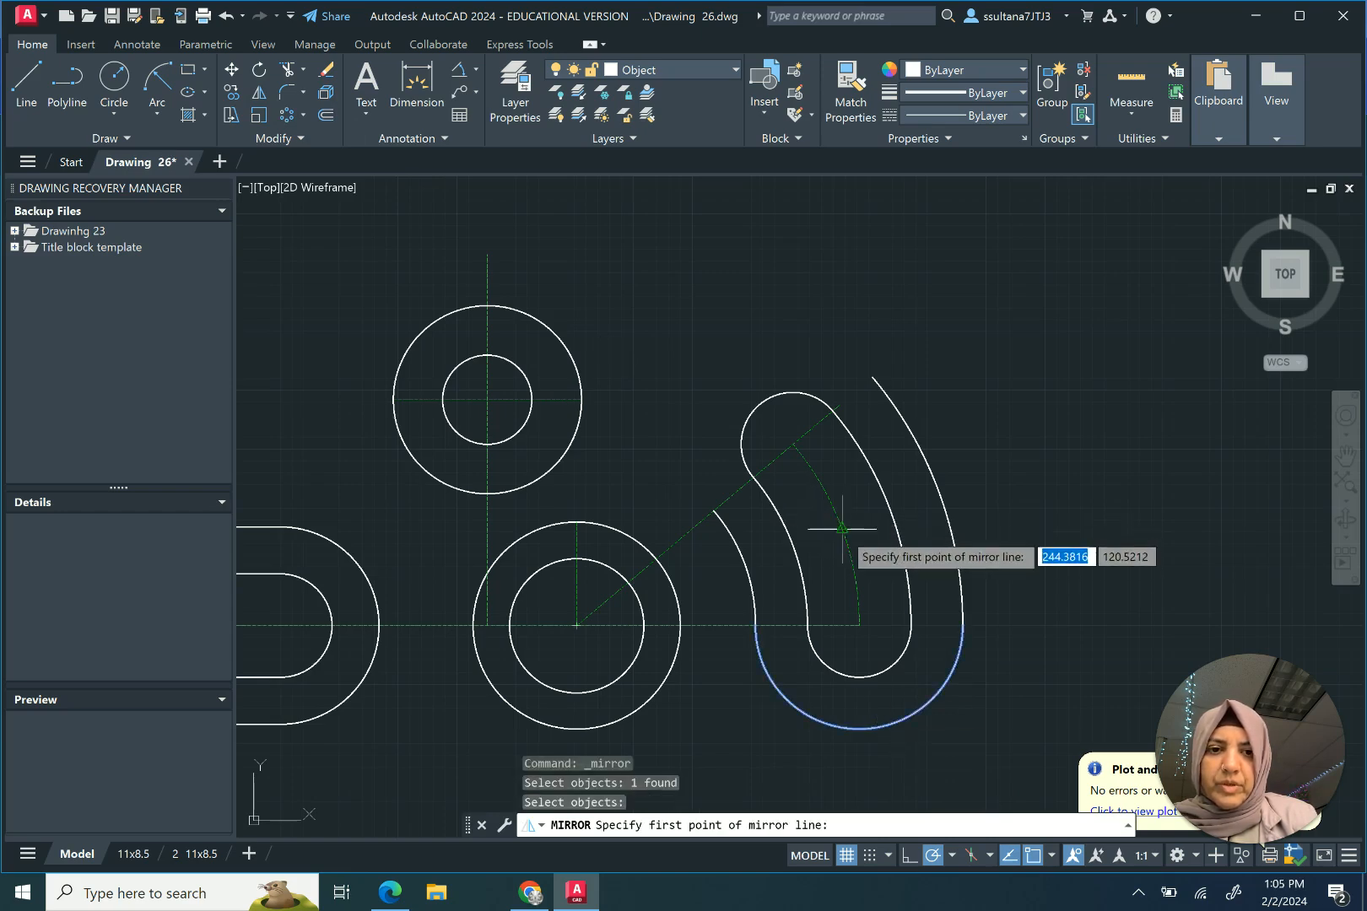
{"action": "left_click", "coordinate": [842, 529]}
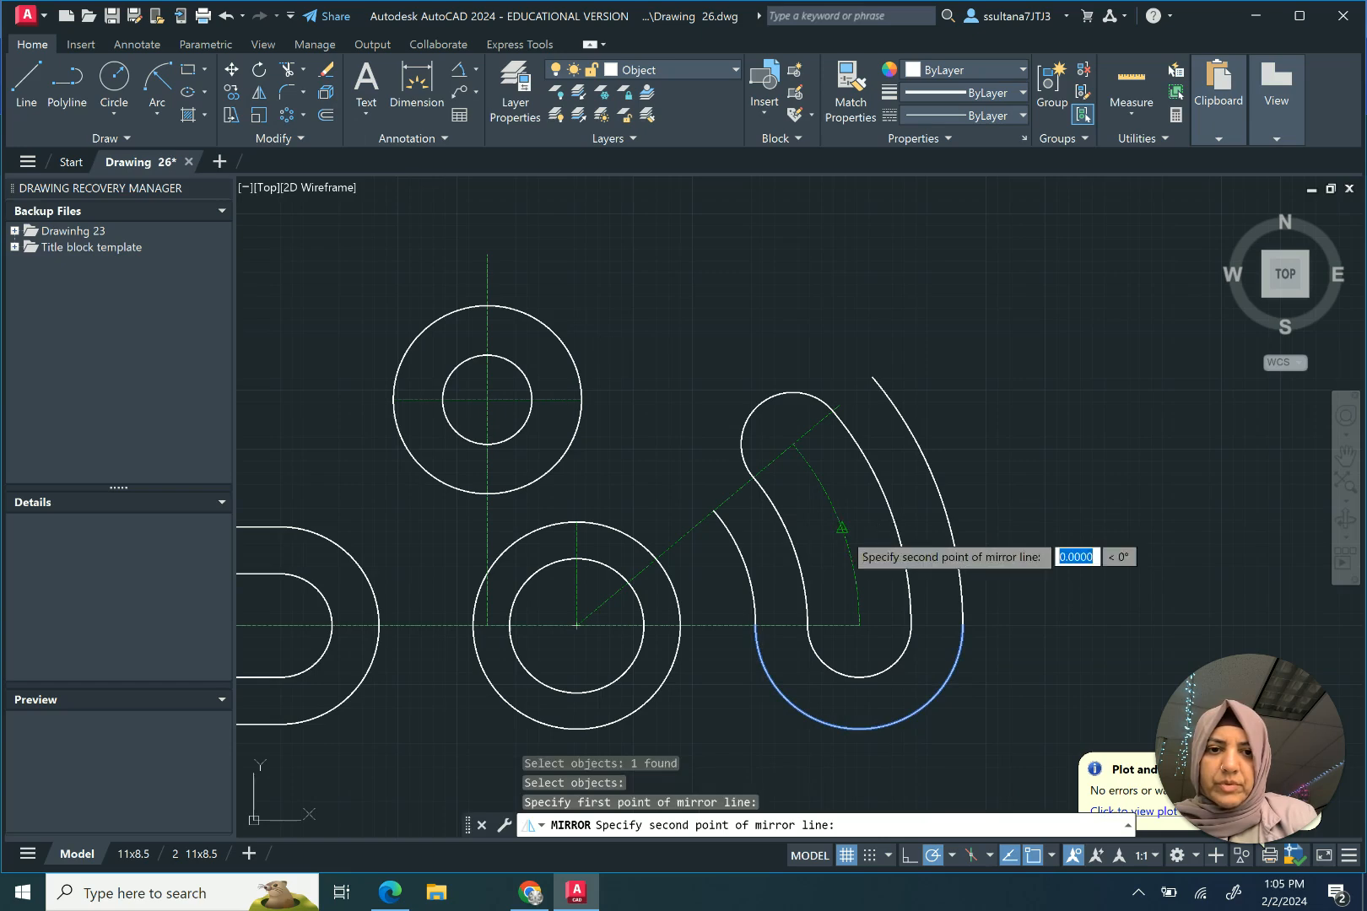
{"action": "left_click", "coordinate": [906, 504]}
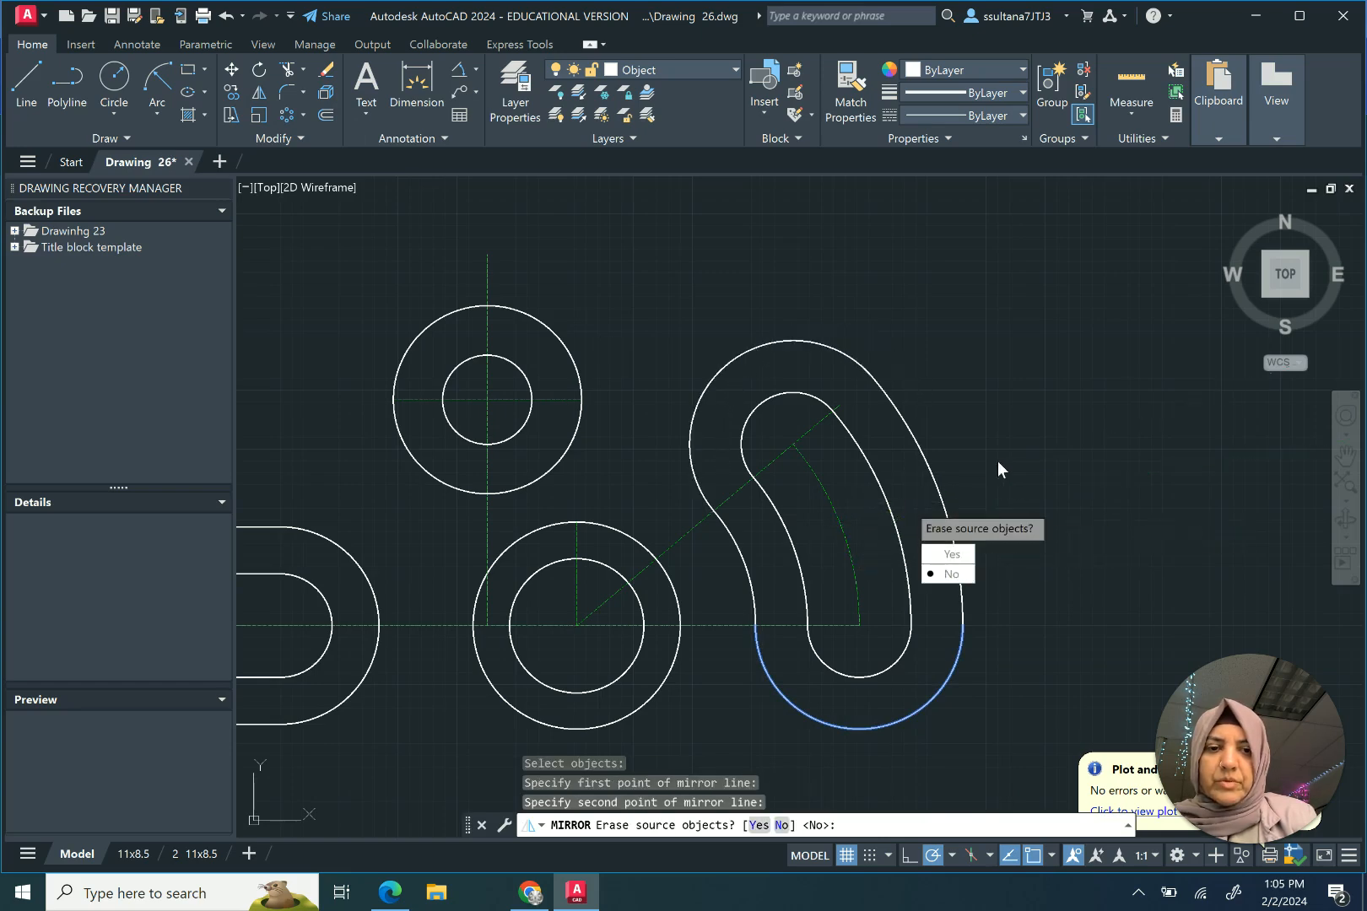
{"action": "key", "text": "Return"}
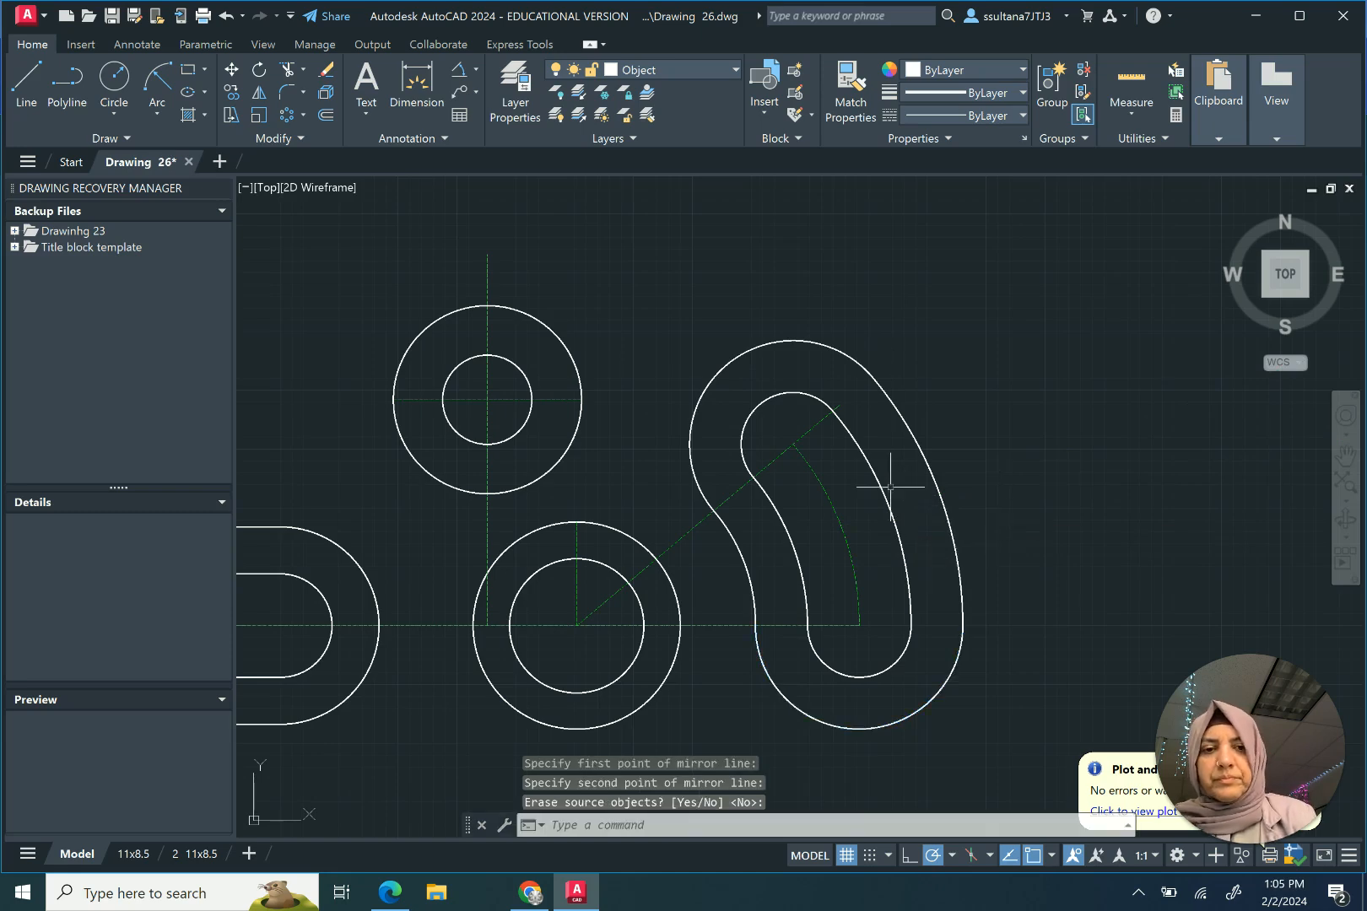
Step: Stretch the lower end of the middle circles' vertical centre line straight down past the outer circle
{"action": "scroll", "coordinate": [945, 399], "scroll_direction": "down", "scroll_amount": 2}
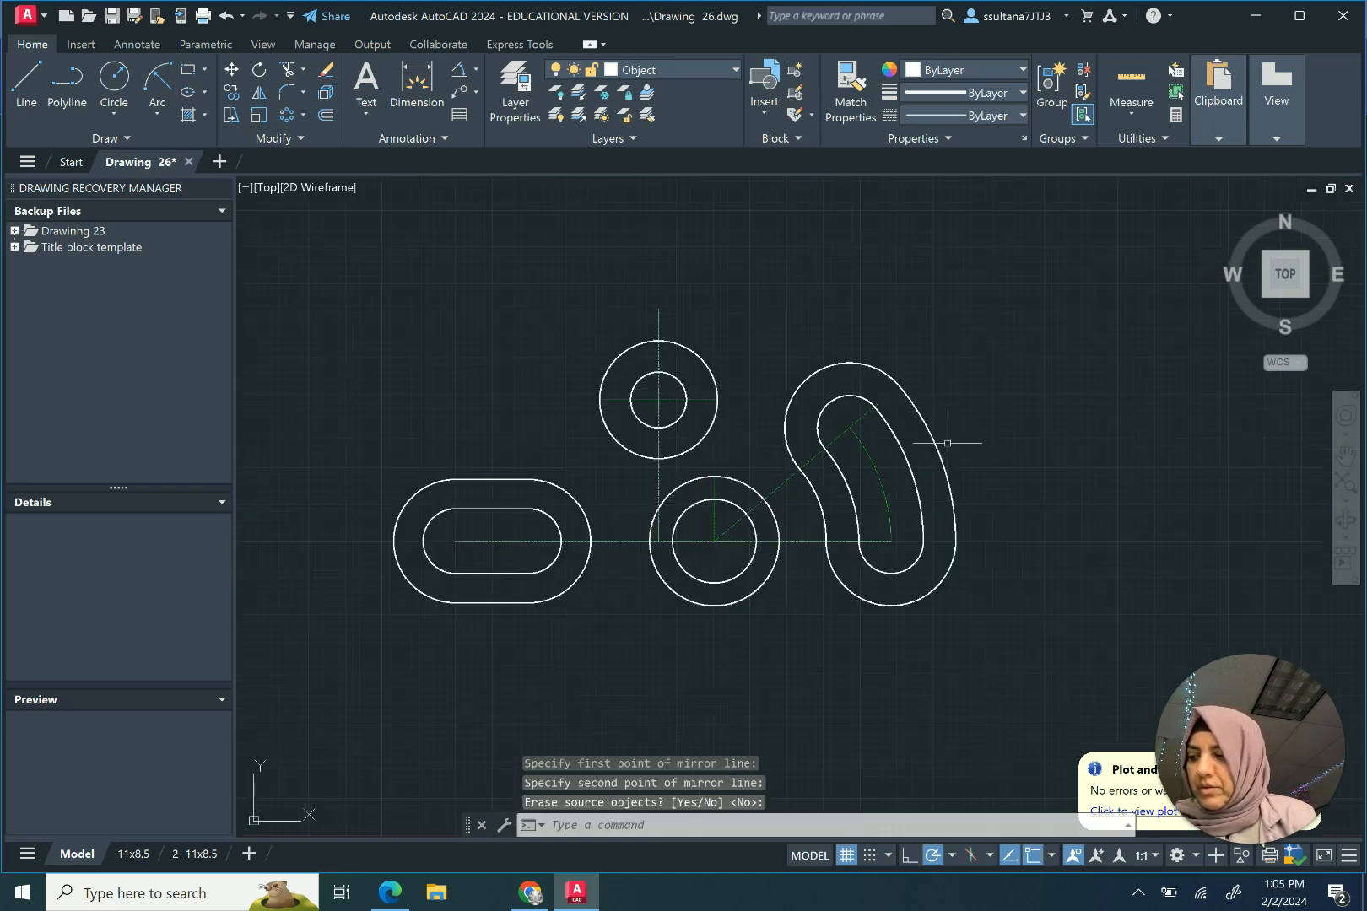
{"action": "scroll", "coordinate": [471, 507], "scroll_direction": "up", "scroll_amount": 2}
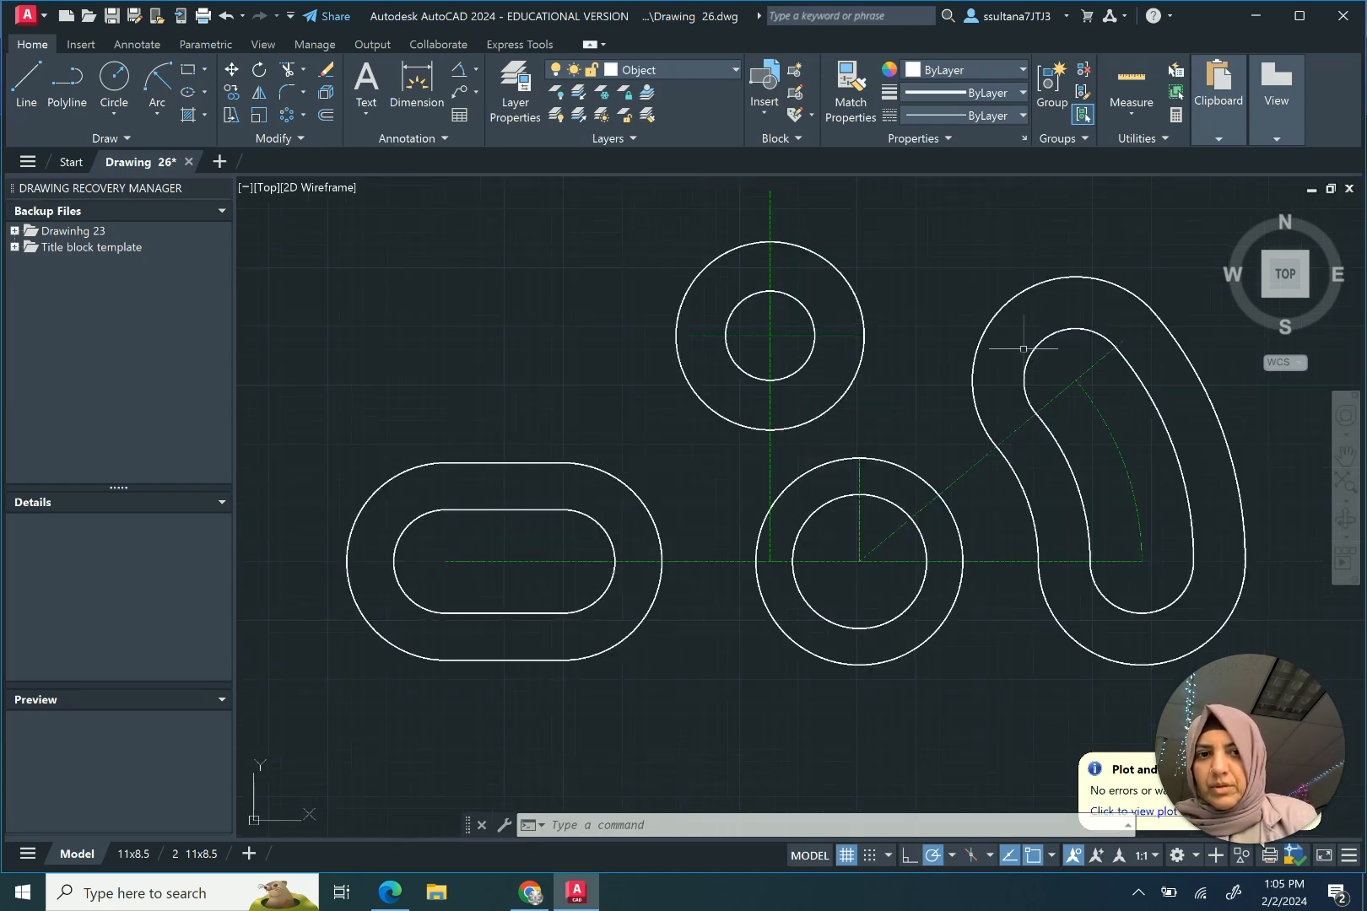
{"action": "scroll", "coordinate": [1047, 234], "scroll_direction": "up", "scroll_amount": 2}
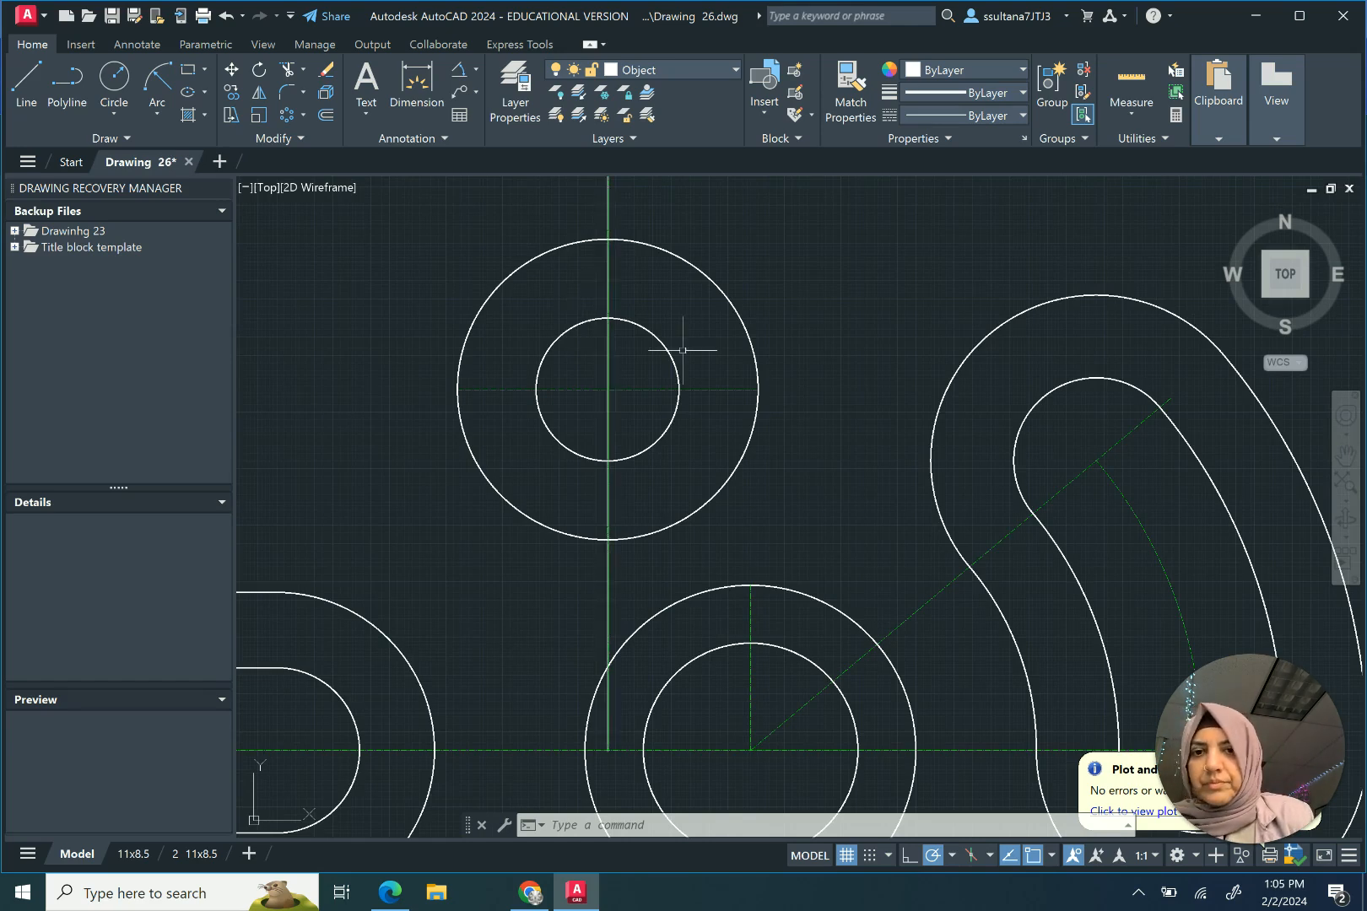
{"action": "scroll", "coordinate": [683, 345], "scroll_direction": "down", "scroll_amount": 1}
{"action": "scroll", "coordinate": [683, 343], "scroll_direction": "down", "scroll_amount": 1}
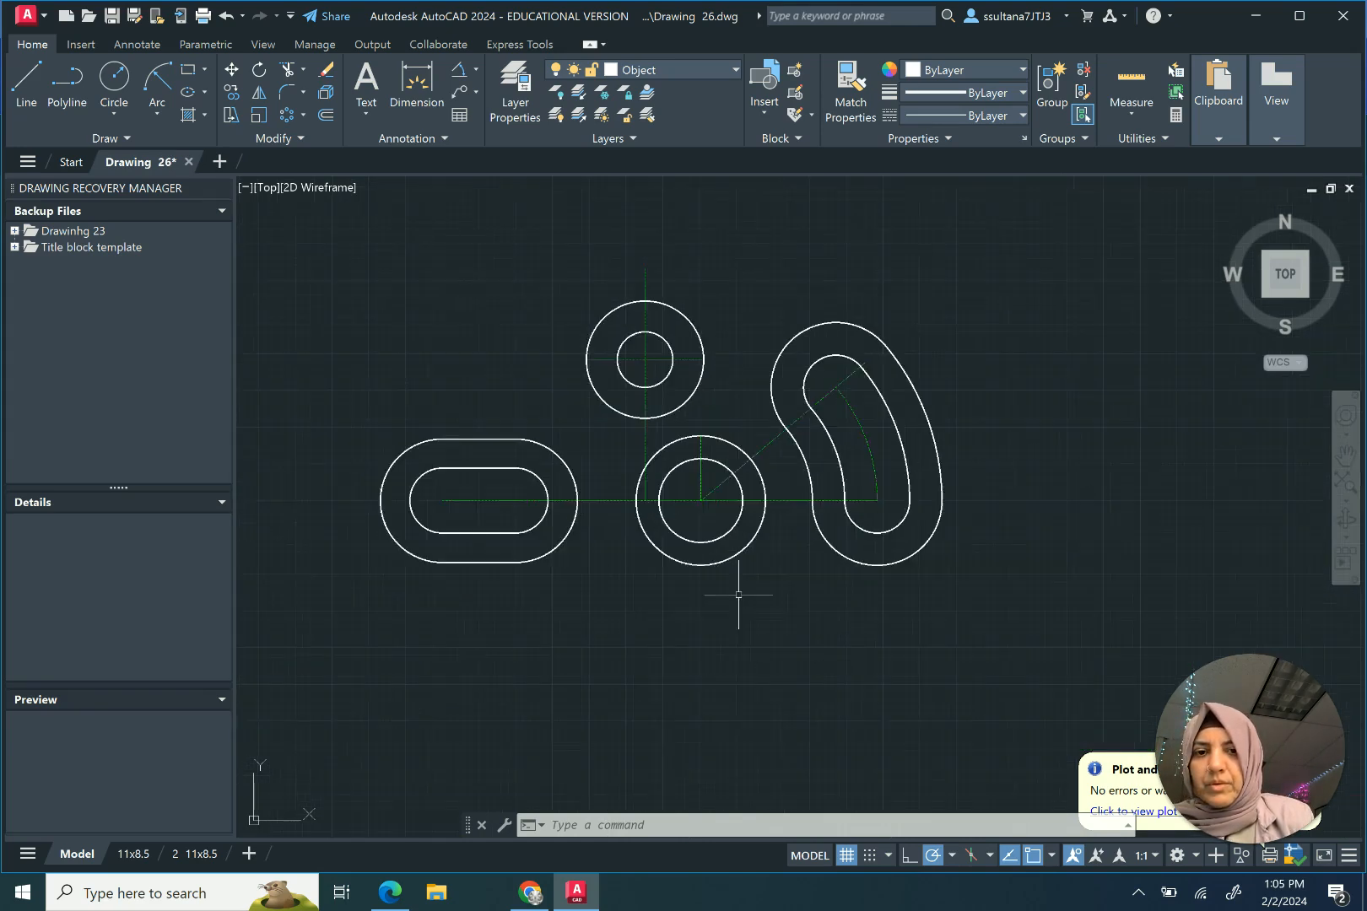
{"action": "scroll", "coordinate": [771, 583], "scroll_direction": "up", "scroll_amount": 1}
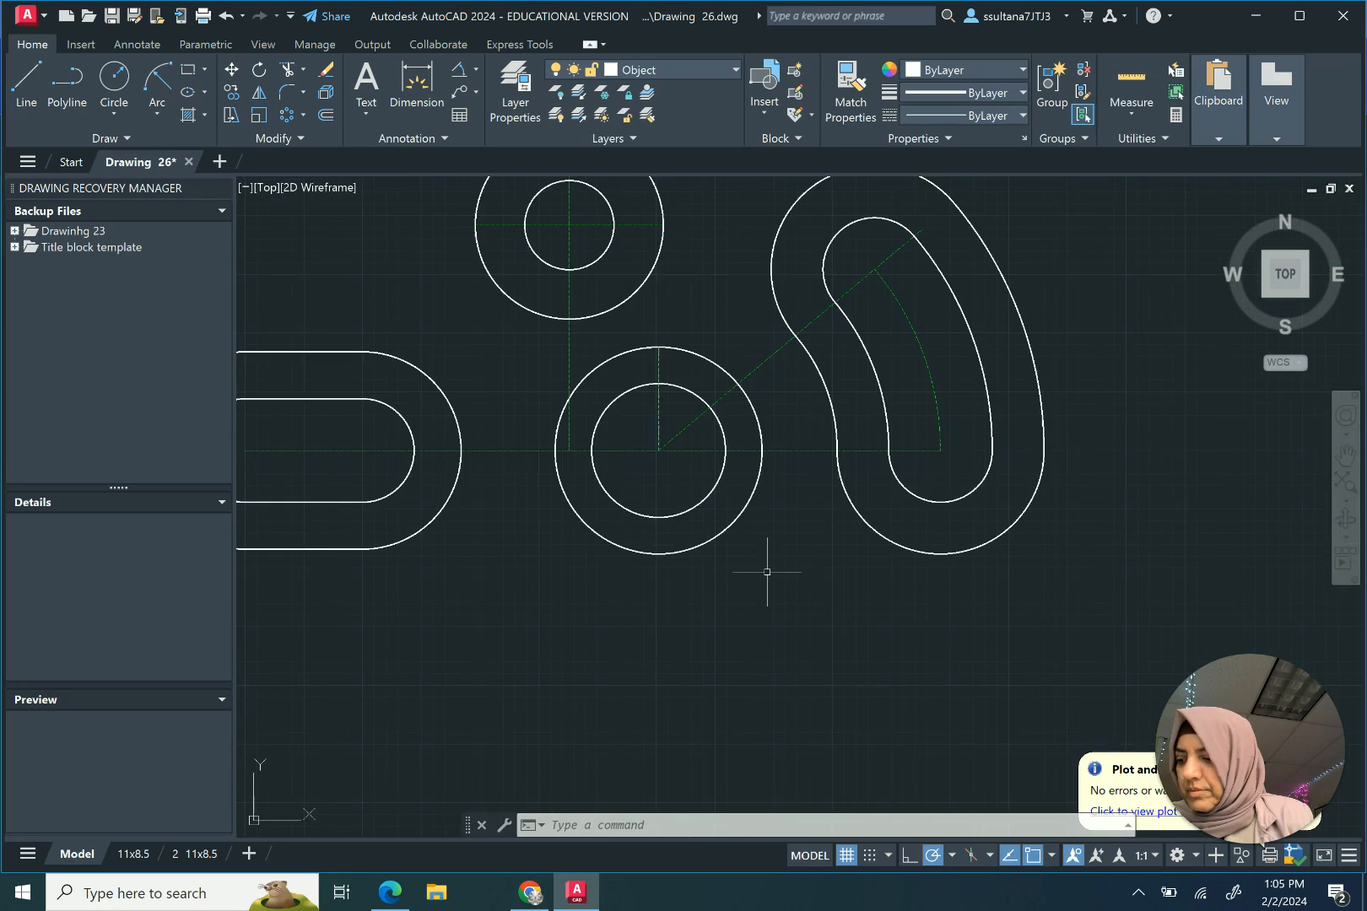
{"action": "scroll", "coordinate": [641, 609], "scroll_direction": "down", "scroll_amount": 2}
{"action": "scroll", "coordinate": [609, 616], "scroll_direction": "up", "scroll_amount": 2}
{"action": "left_click", "coordinate": [656, 416]}
{"action": "left_click", "coordinate": [660, 413]}
{"action": "left_click", "coordinate": [660, 422]}
{"action": "left_click", "coordinate": [660, 446]}
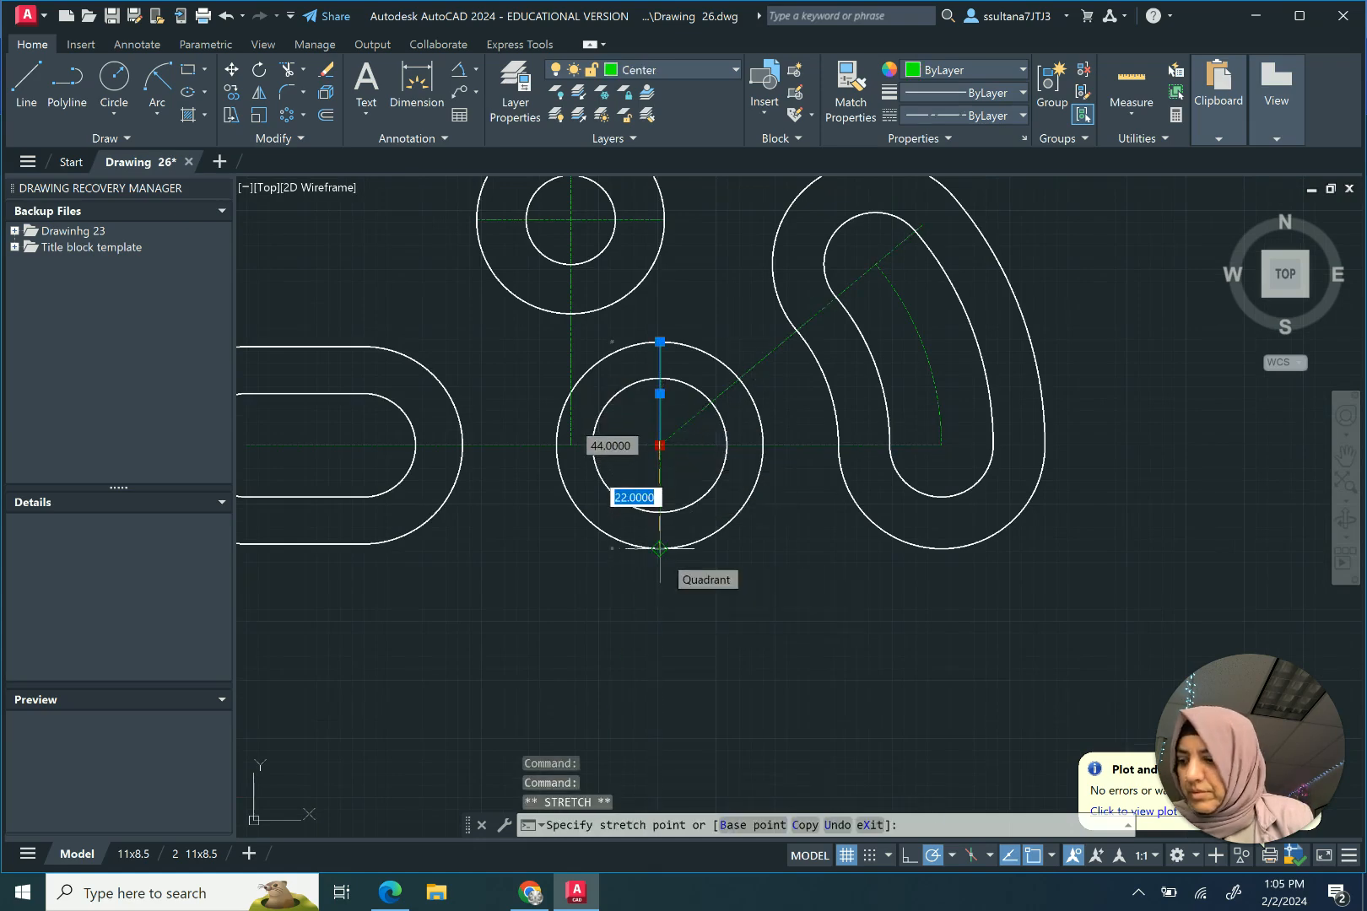
{"action": "left_click", "coordinate": [660, 673]}
{"action": "type", "text": "mi"}
{"action": "key", "text": "Return"}
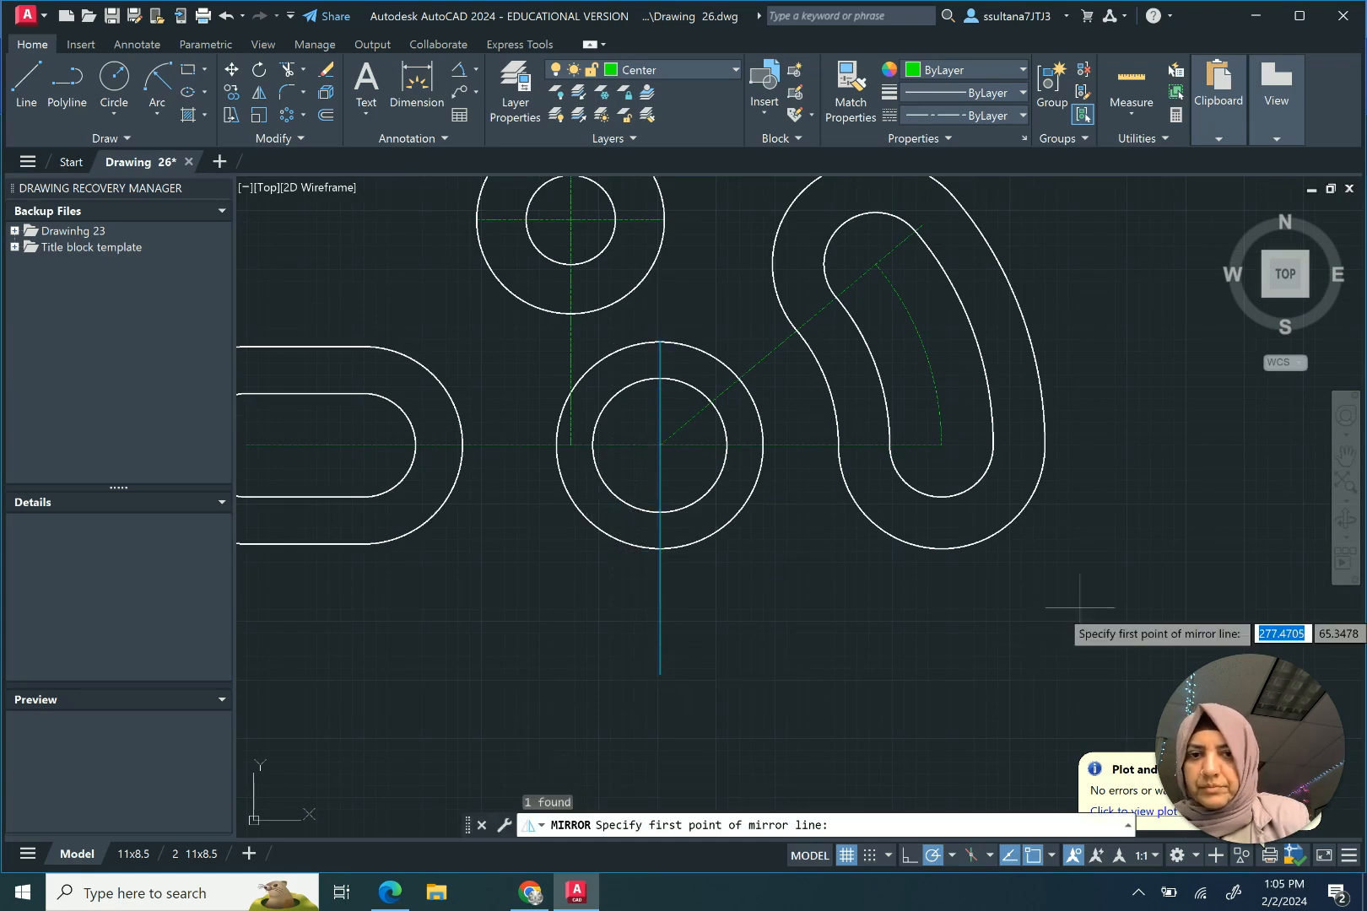
{"action": "scroll", "coordinate": [1060, 620], "scroll_direction": "down", "scroll_amount": 2}
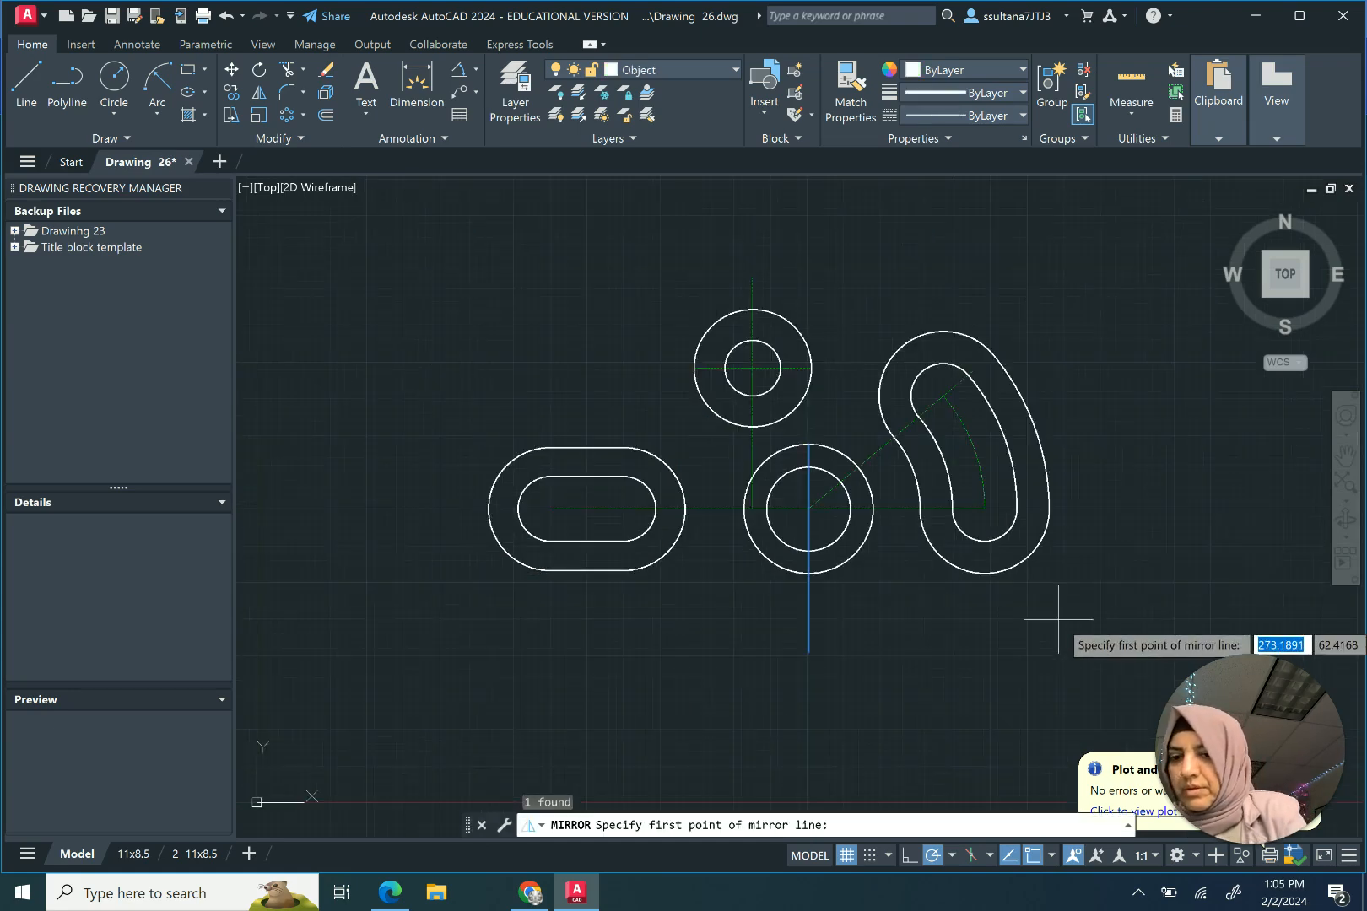
{"action": "key", "text": "Escape"}
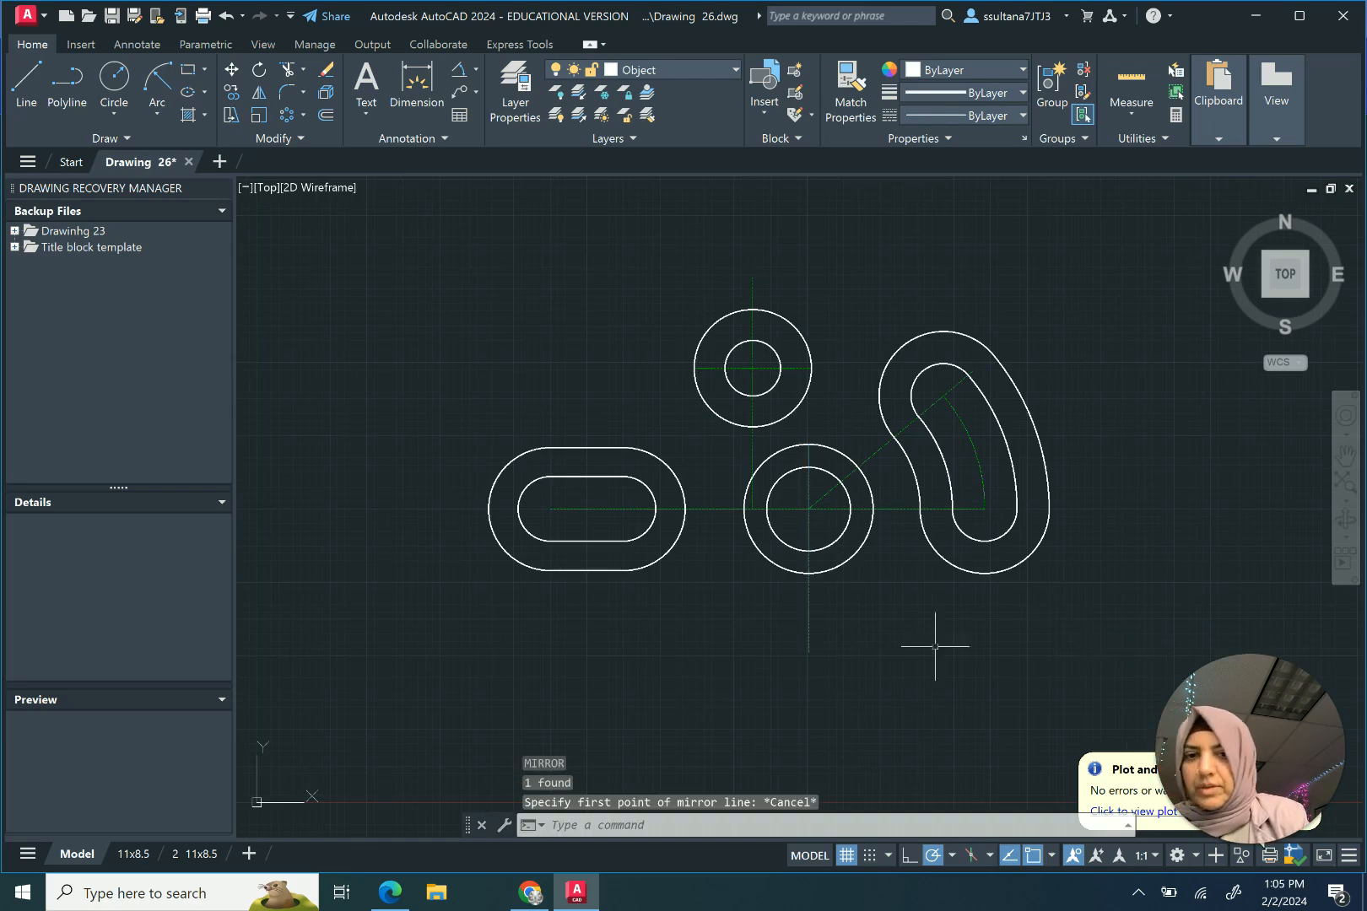
Step: Draw a radius-35 circle concentric with the middle circles
{"action": "scroll", "coordinate": [877, 614], "scroll_direction": "up", "scroll_amount": 2}
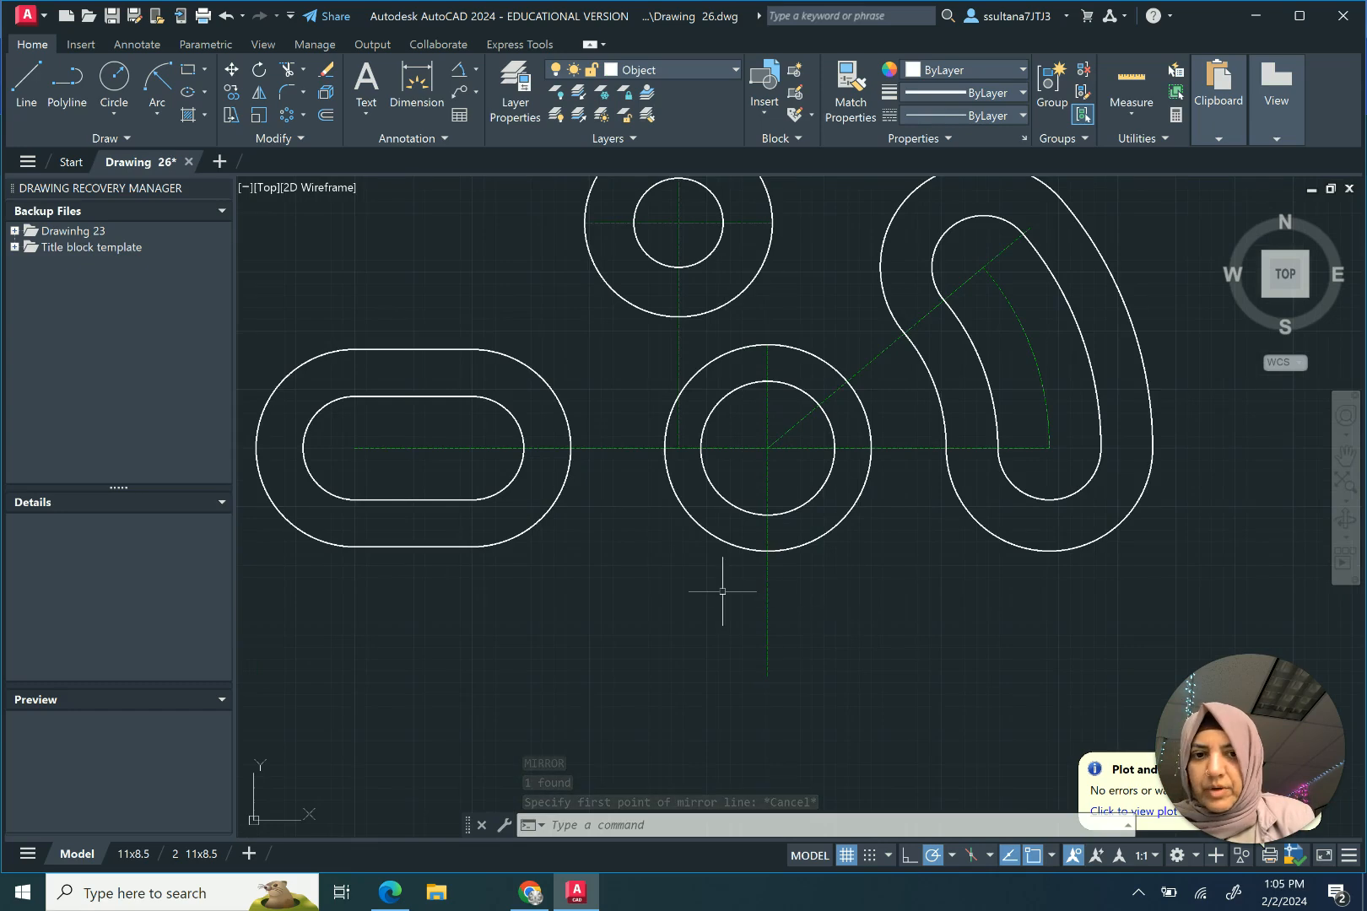
{"action": "left_click", "coordinate": [114, 81]}
{"action": "left_click", "coordinate": [768, 448]}
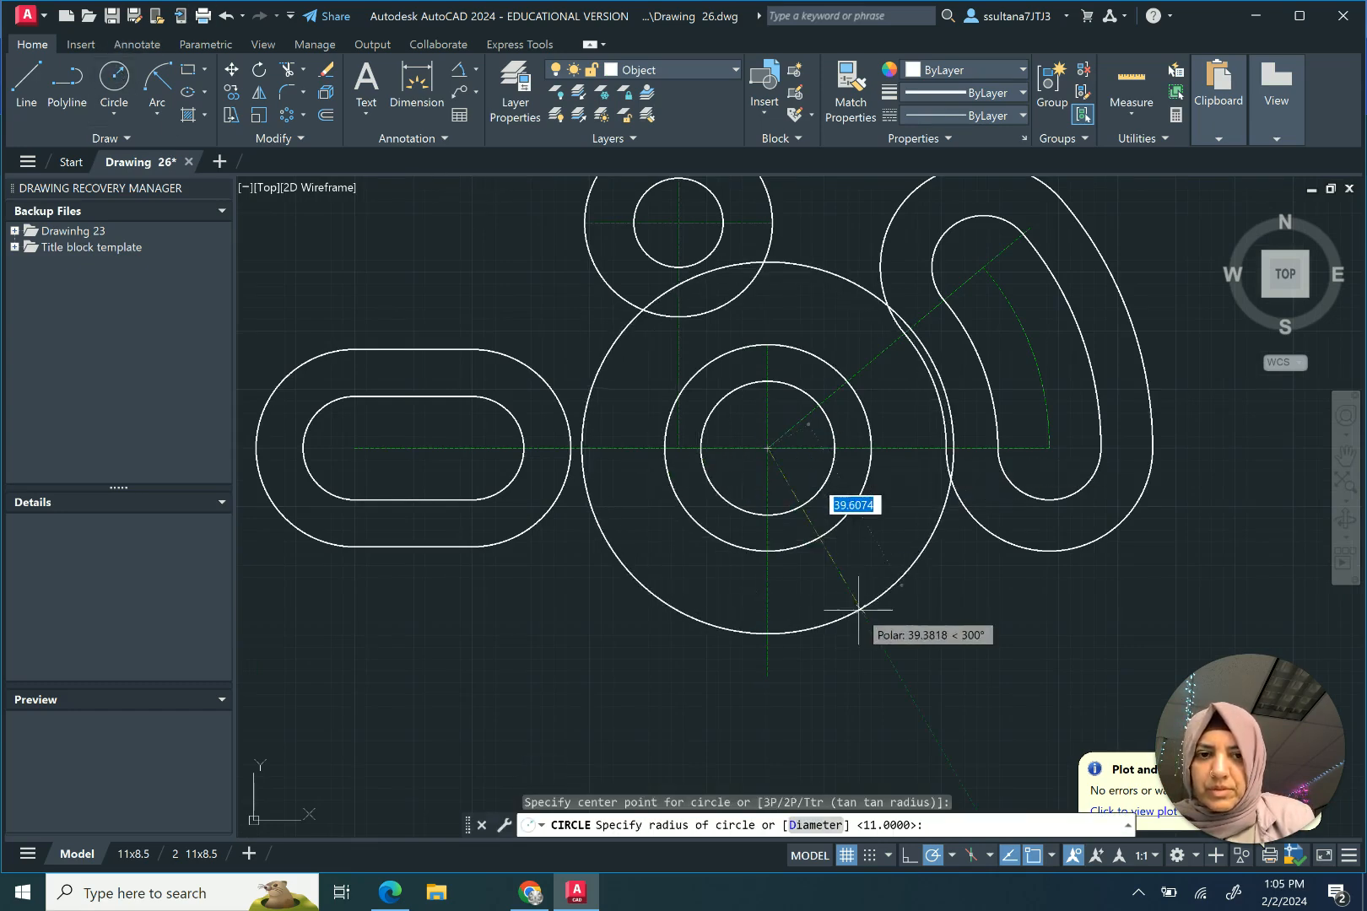
{"action": "type", "text": "35"}
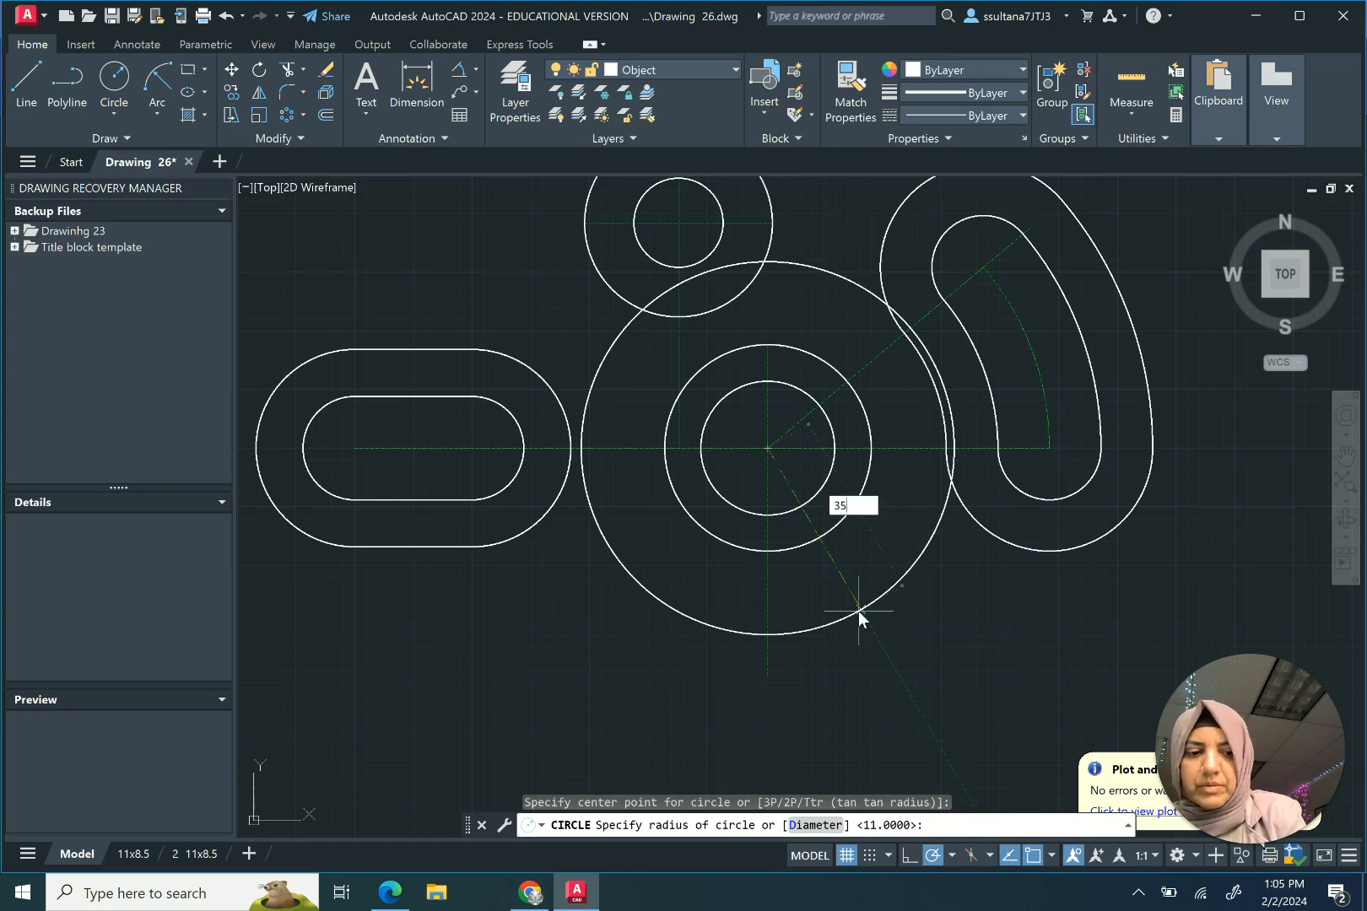
{"action": "key", "text": "Return"}
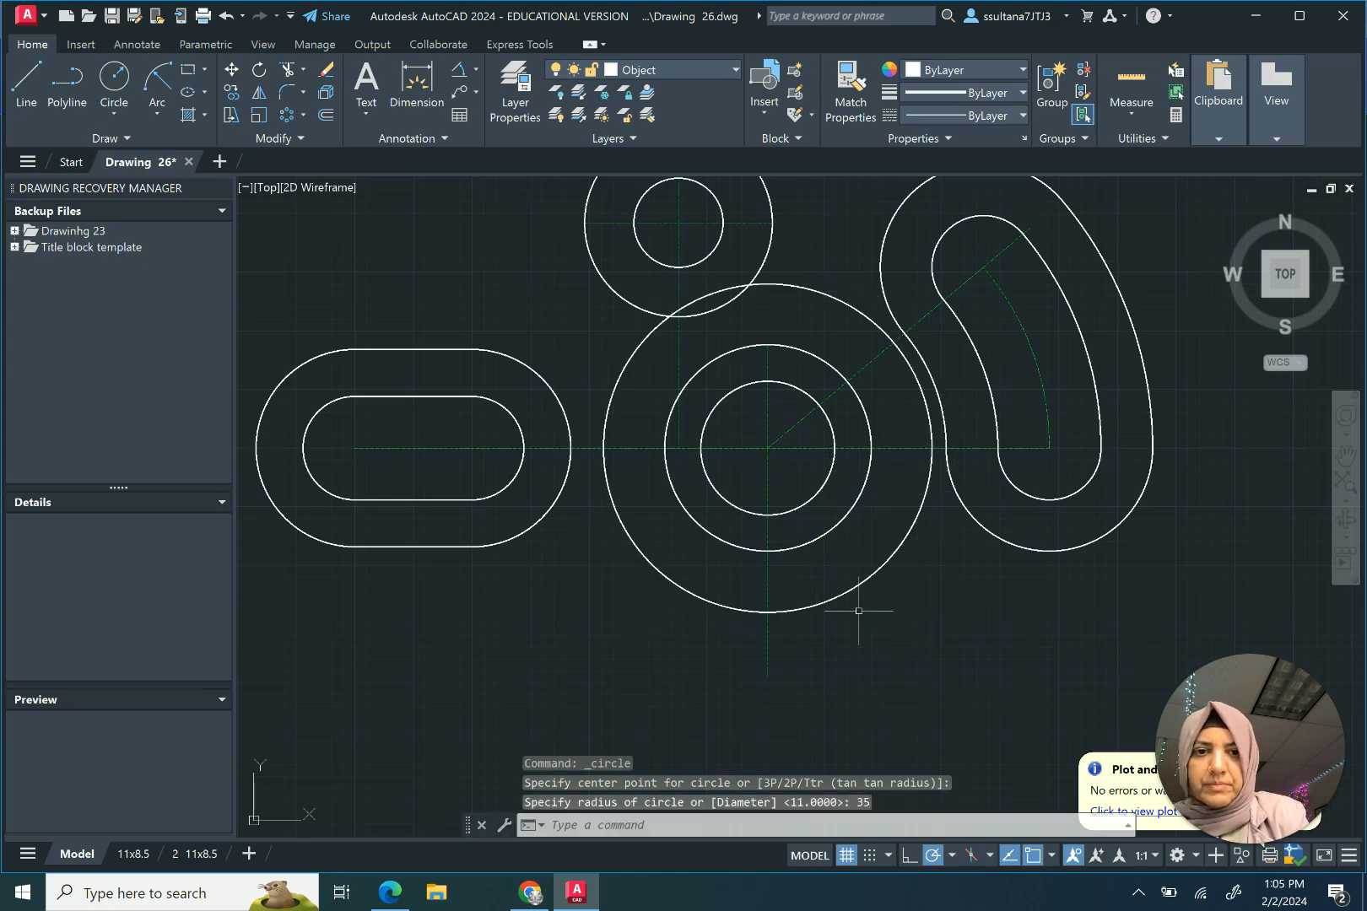
Step: Trim away the upper half of the radius-35 circle, using the horizontal centre line as the cutting edge
{"action": "left_click", "coordinate": [902, 447]}
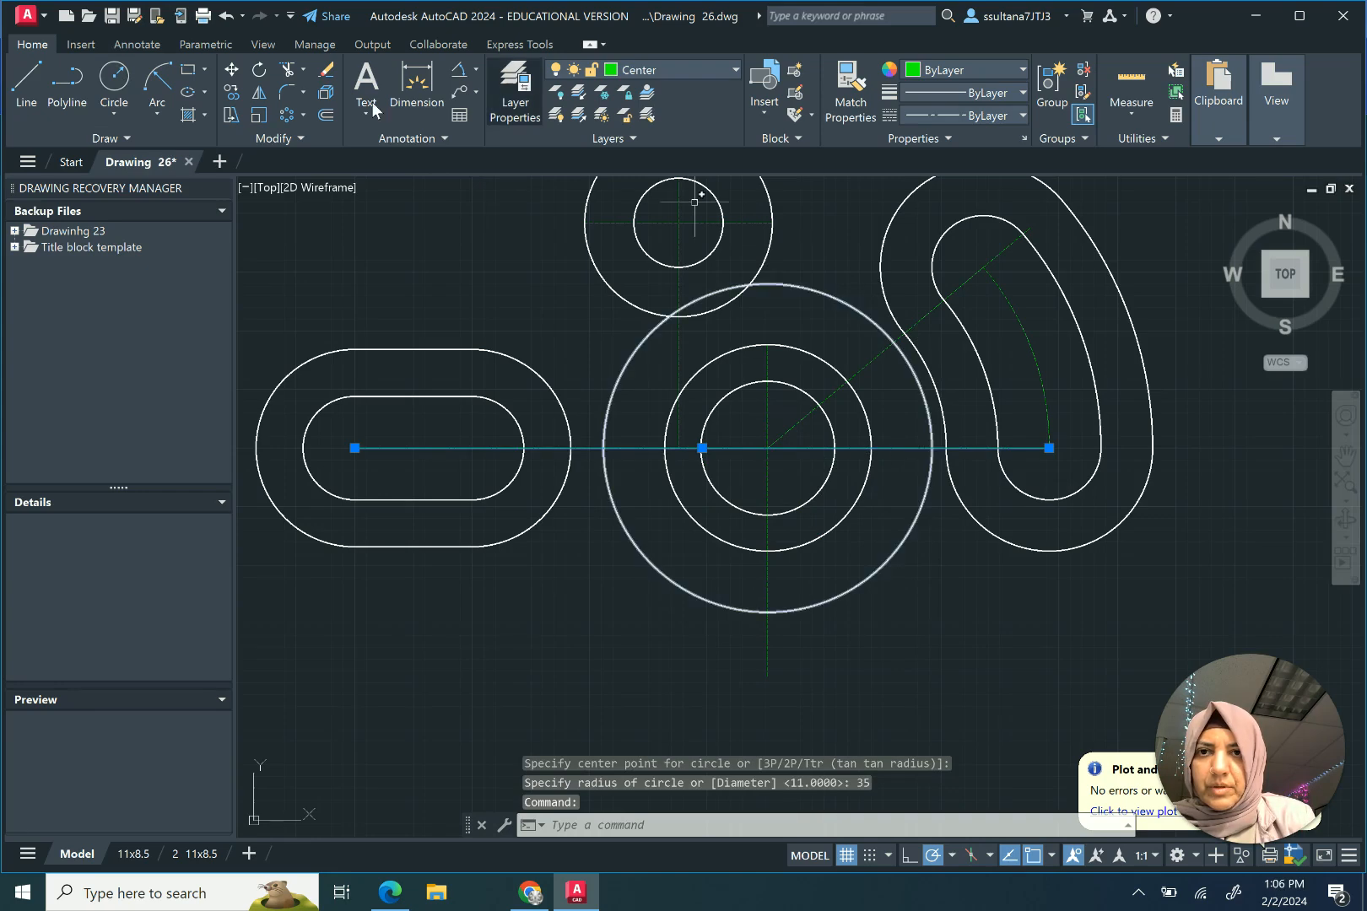
{"action": "left_click", "coordinate": [288, 69]}
{"action": "left_click", "coordinate": [878, 324]}
{"action": "right_click", "coordinate": [847, 329]}
{"action": "left_click", "coordinate": [862, 340]}
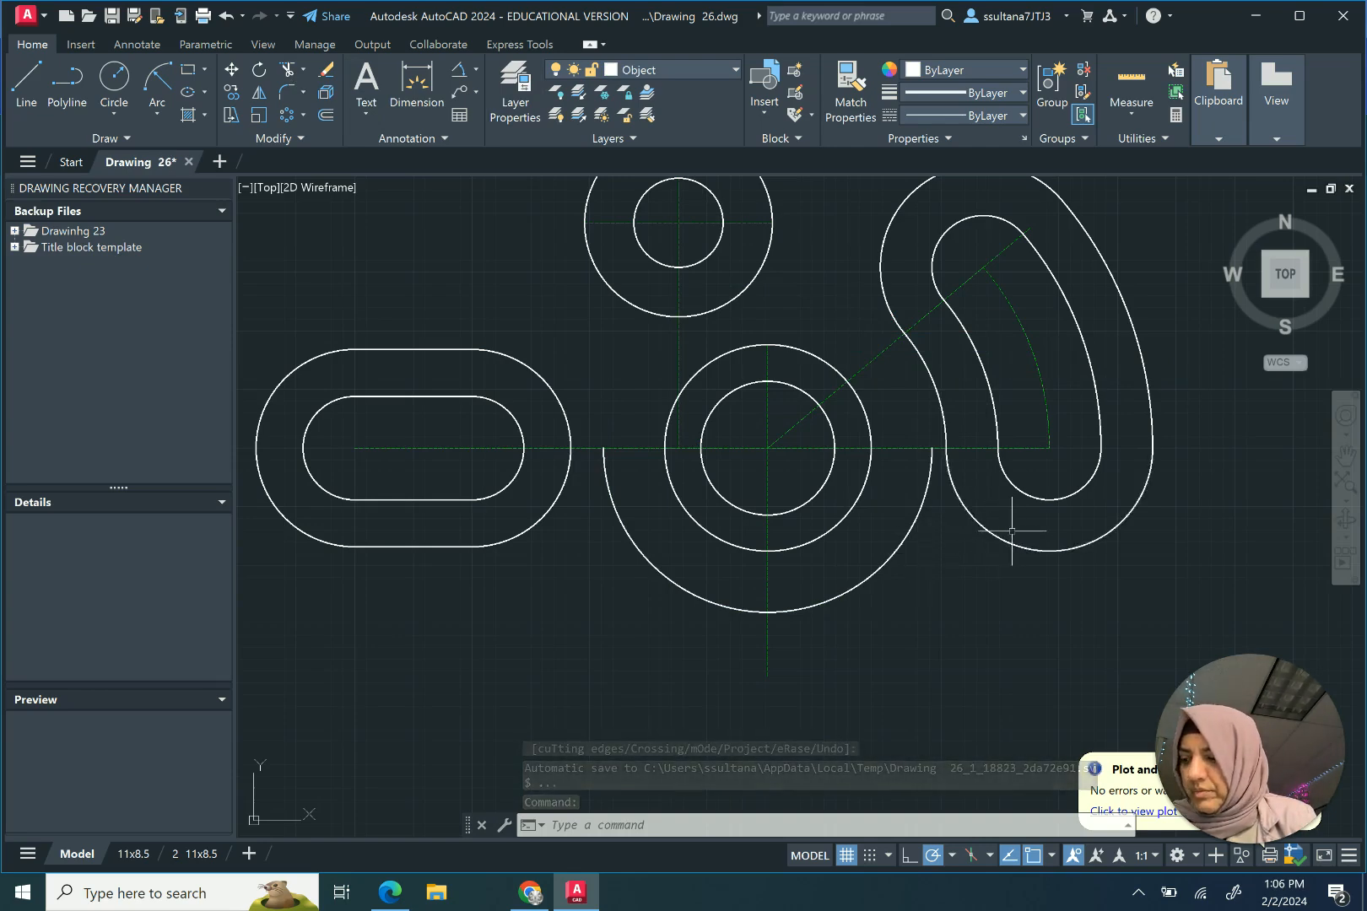
Step: Fillet the curved slot's large lower end arc and the radius-35 arc with a radius of 16
{"action": "left_click", "coordinate": [291, 93]}
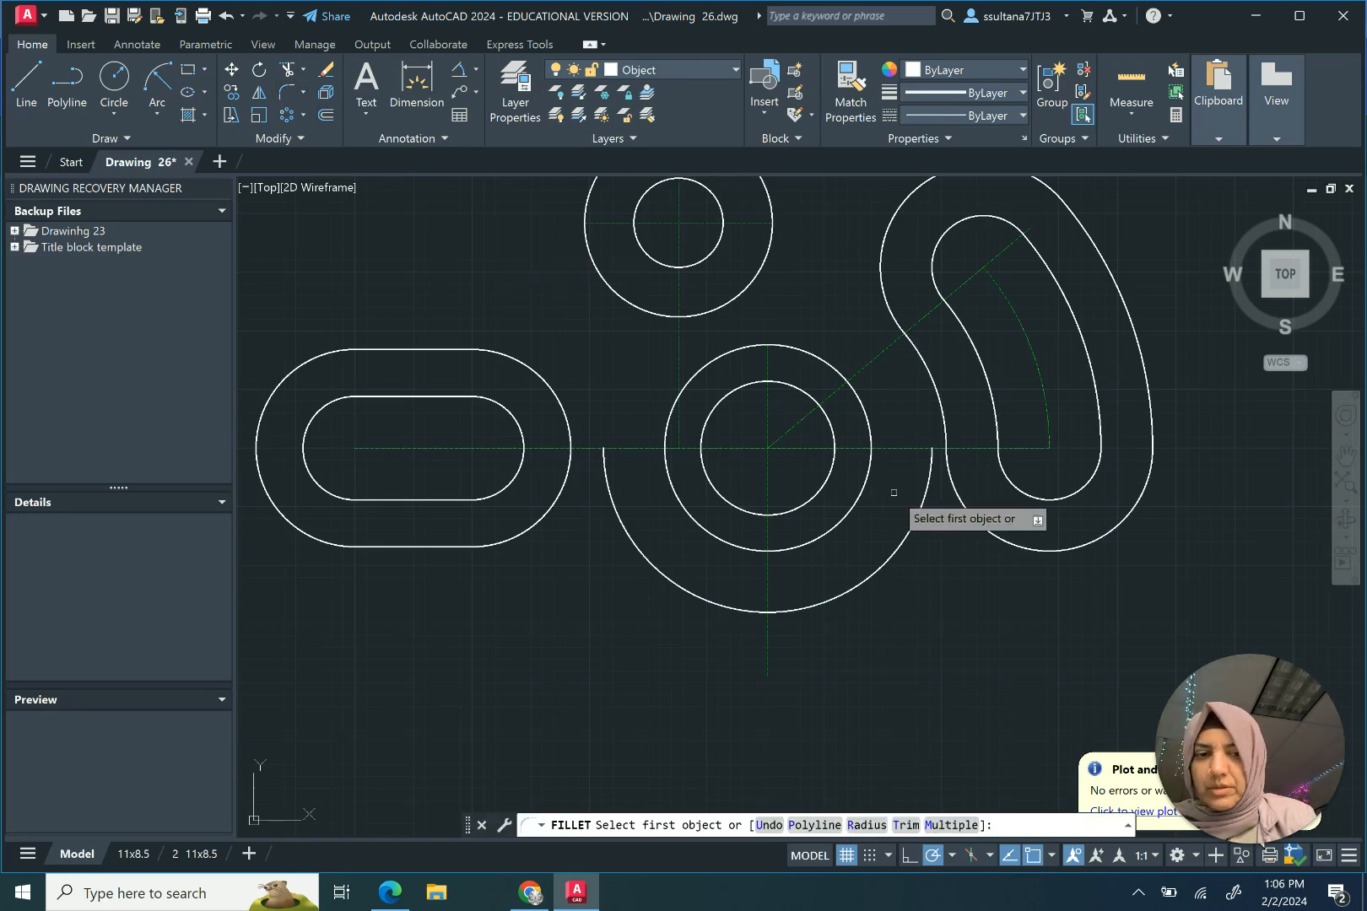
{"action": "left_click", "coordinate": [873, 826]}
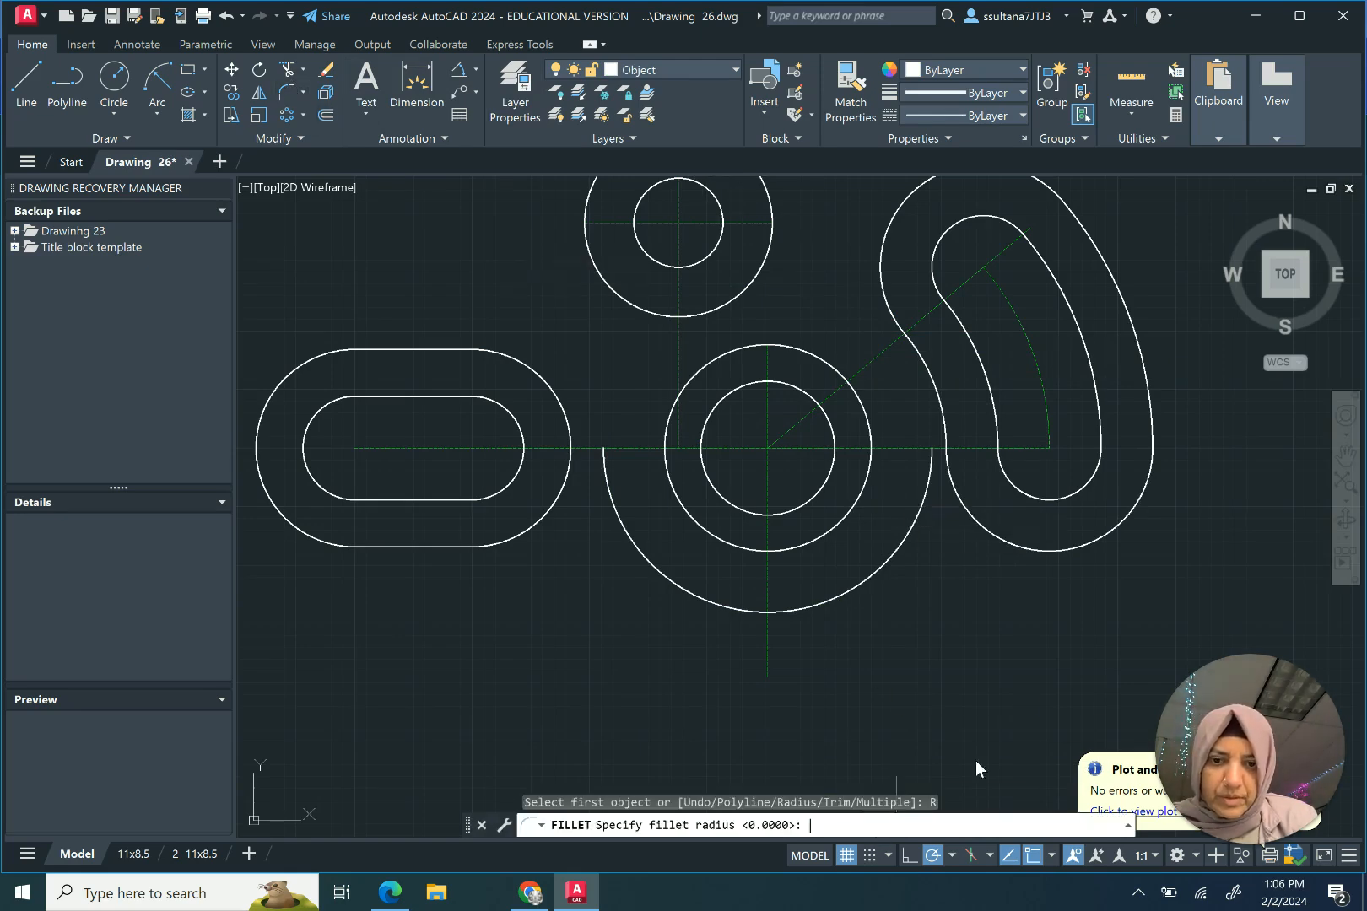
{"action": "type", "text": "16"}
{"action": "key", "text": "Return"}
{"action": "left_click", "coordinate": [967, 513]}
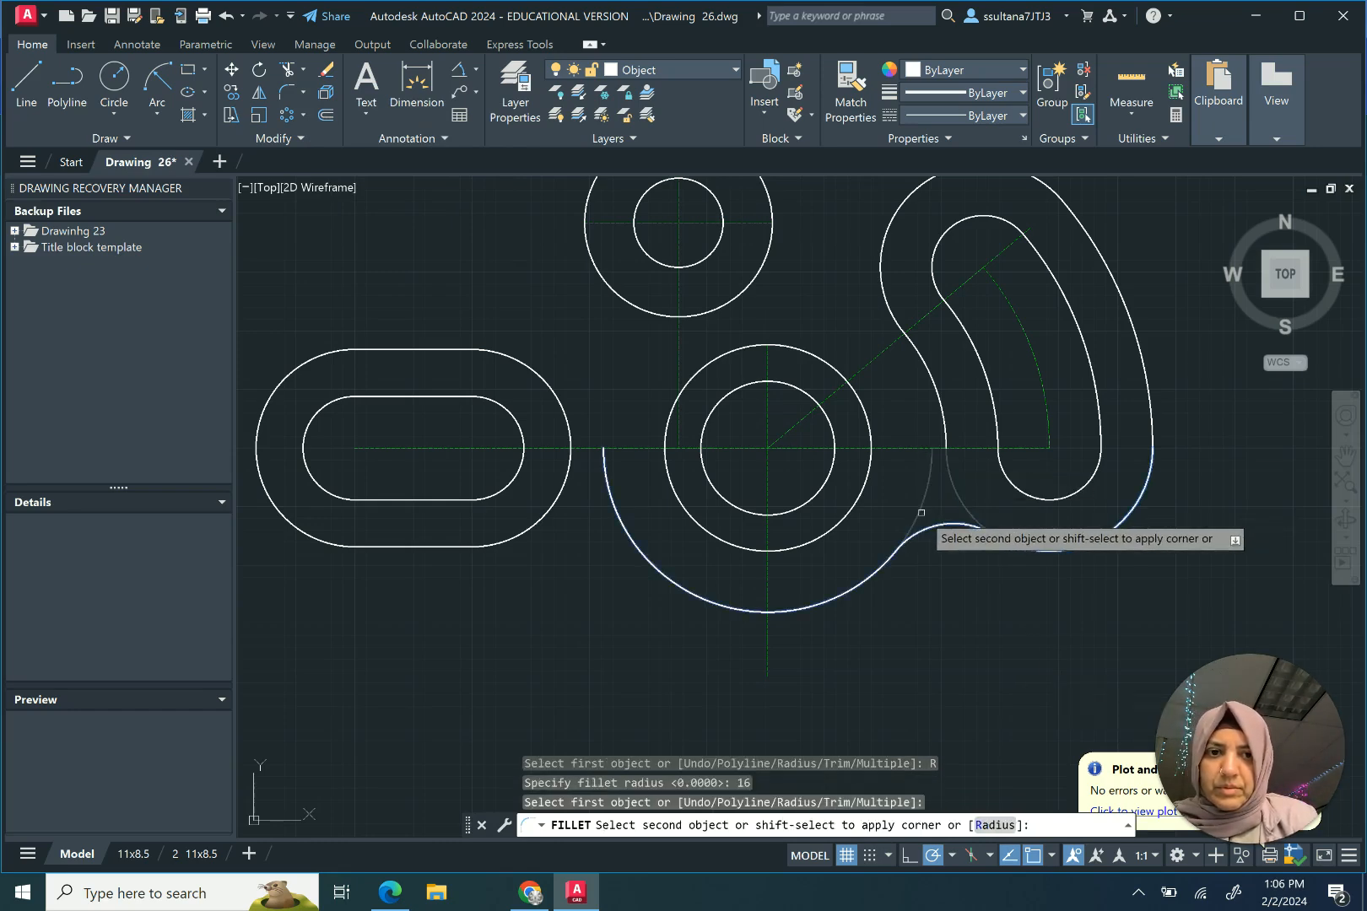
{"action": "left_click", "coordinate": [922, 512]}
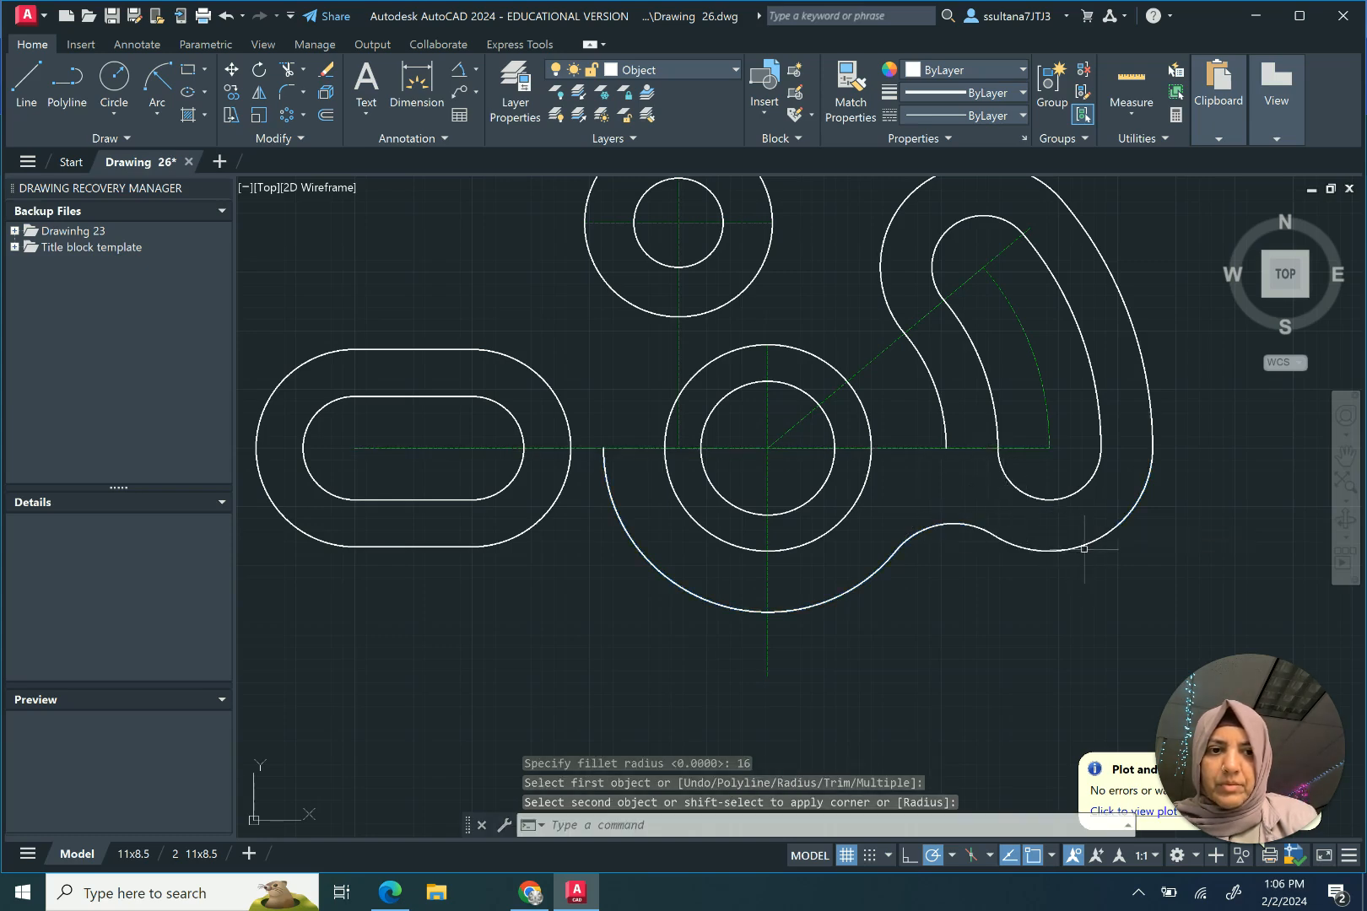
Step: Extend the curved slot's large lower end arc back to the end of the inner offset arc, restoring the portion cut by the fillet
{"action": "left_click", "coordinate": [305, 72]}
{"action": "left_click", "coordinate": [296, 101]}
{"action": "left_click", "coordinate": [304, 72]}
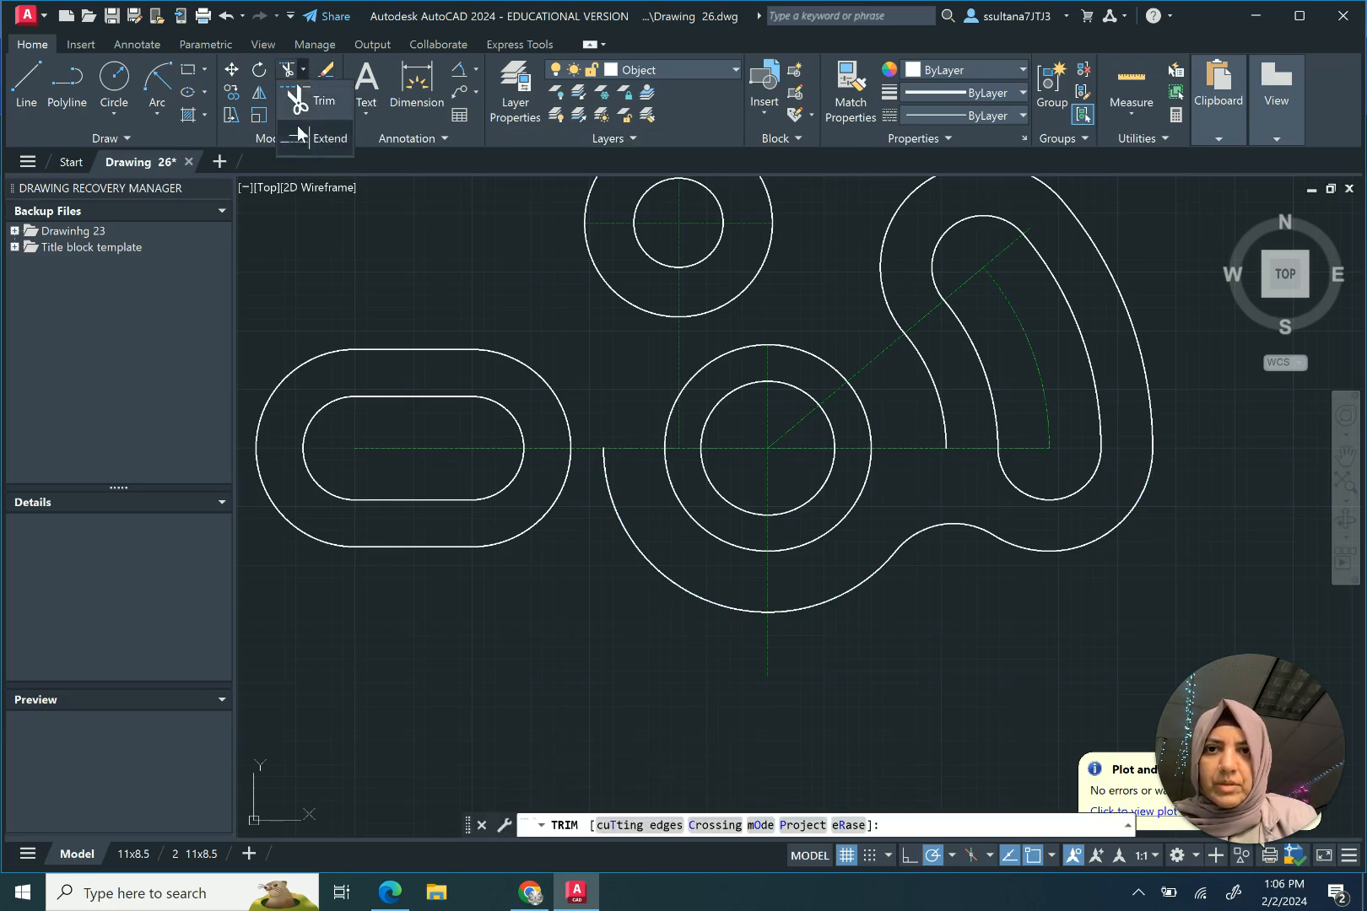
{"action": "left_click", "coordinate": [297, 126]}
{"action": "left_click", "coordinate": [1050, 552]}
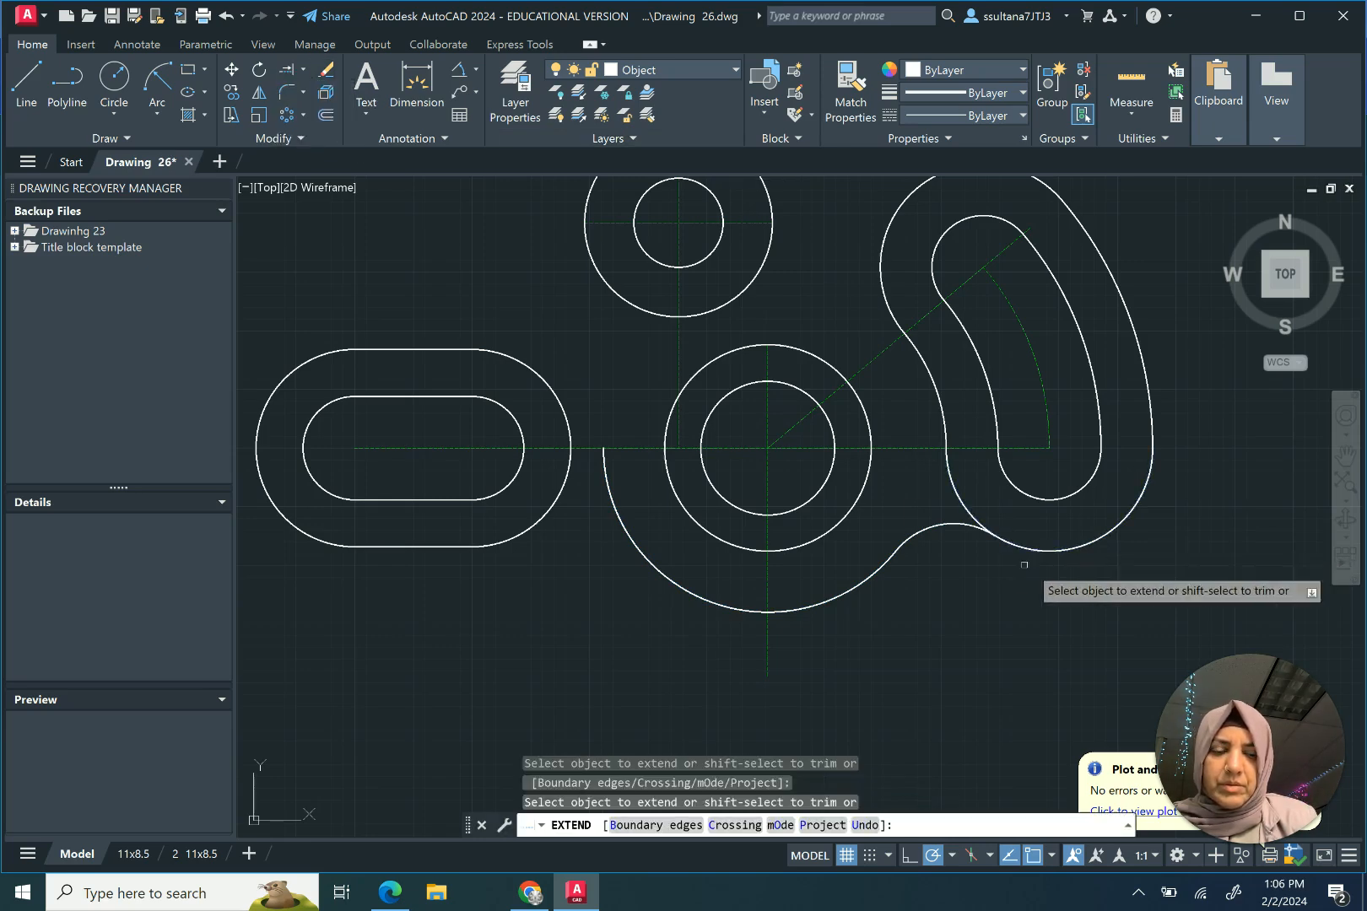
{"action": "right_click", "coordinate": [948, 589]}
{"action": "left_click", "coordinate": [966, 601]}
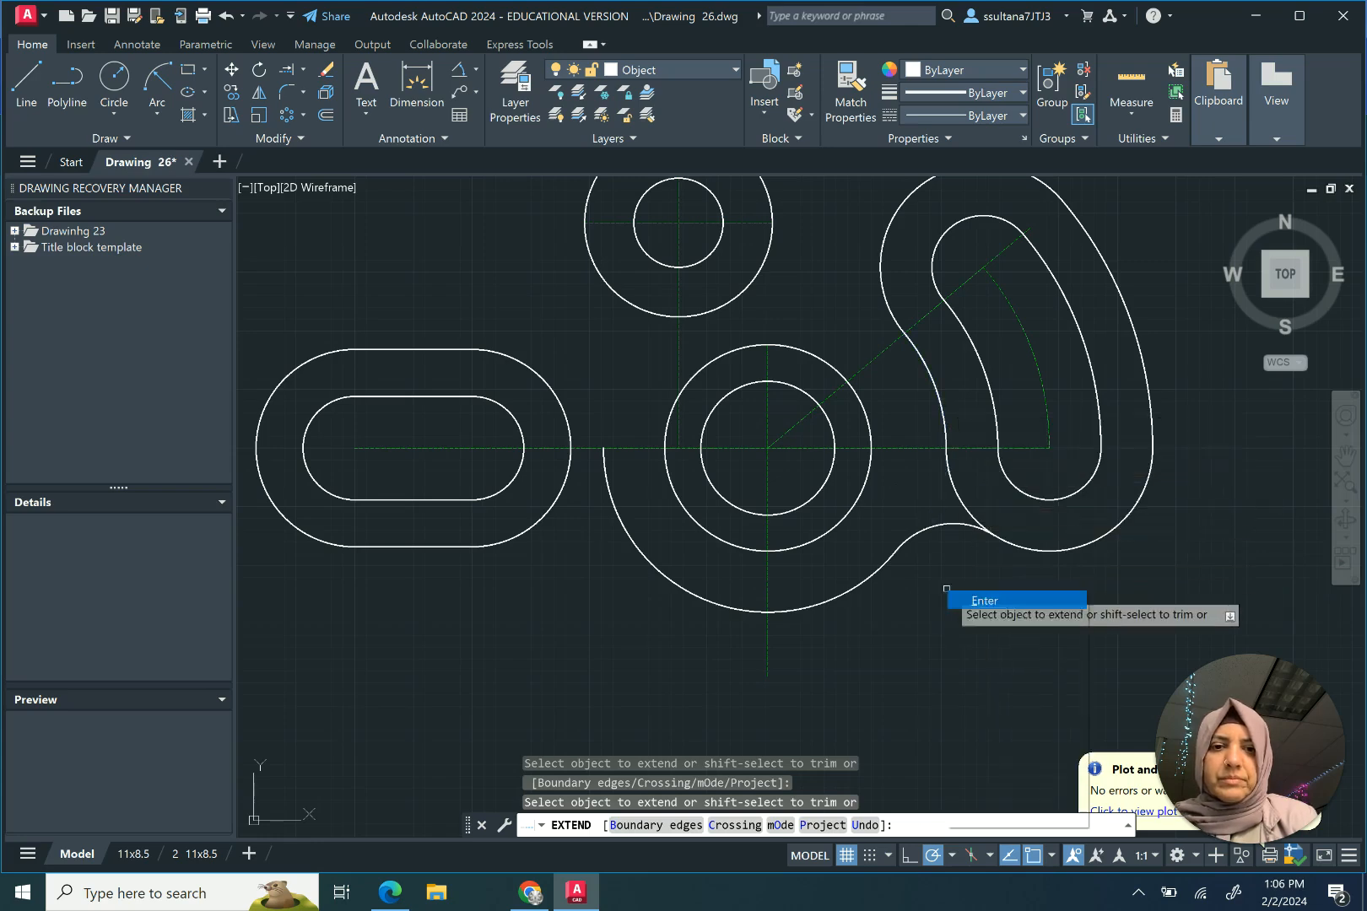
{"action": "scroll", "coordinate": [645, 596], "scroll_direction": "up", "scroll_amount": 2}
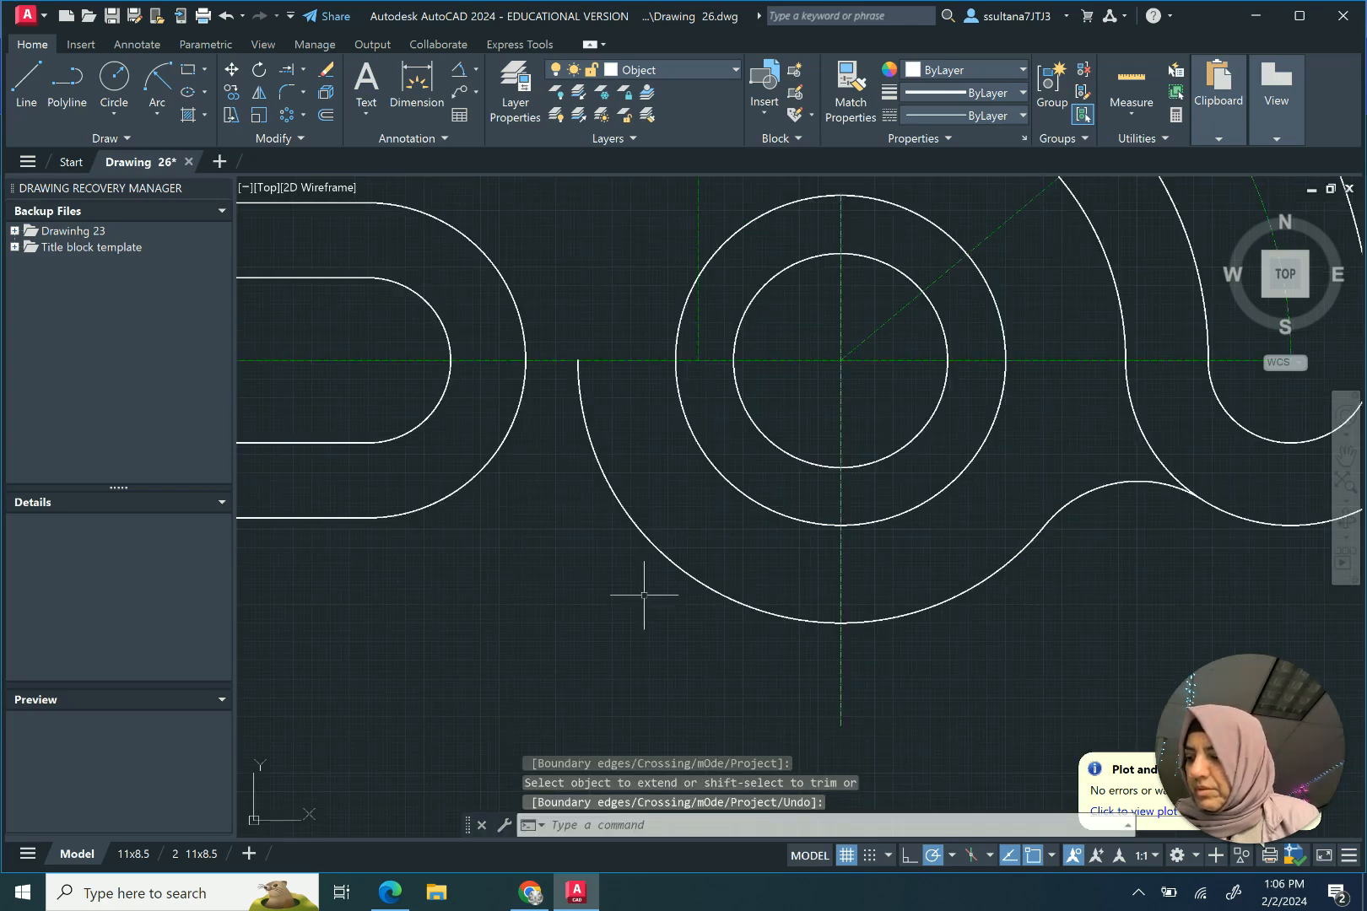
{"action": "scroll", "coordinate": [778, 593], "scroll_direction": "down", "scroll_amount": 2}
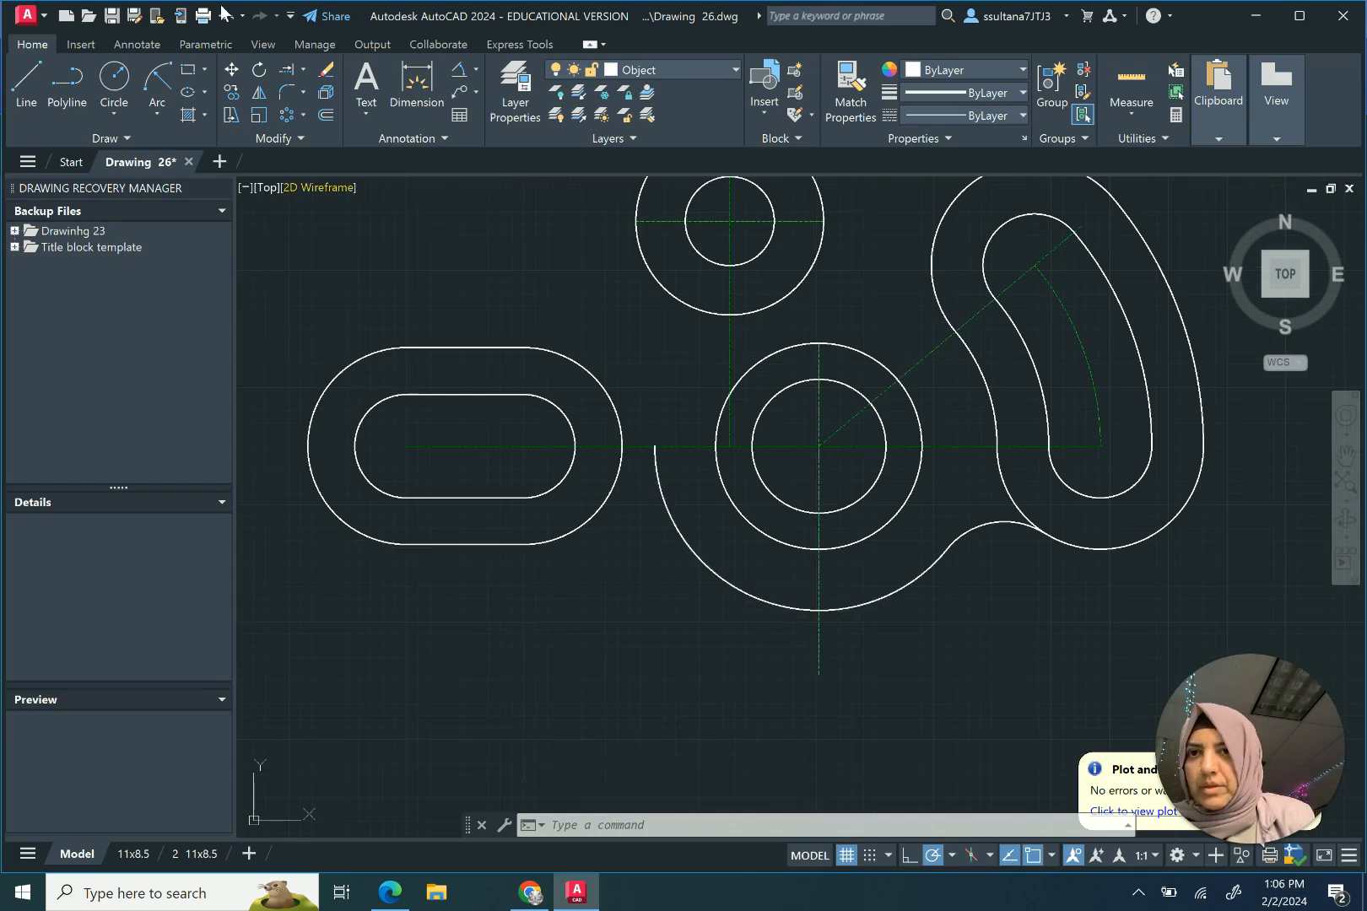
{"action": "left_click", "coordinate": [26, 81]}
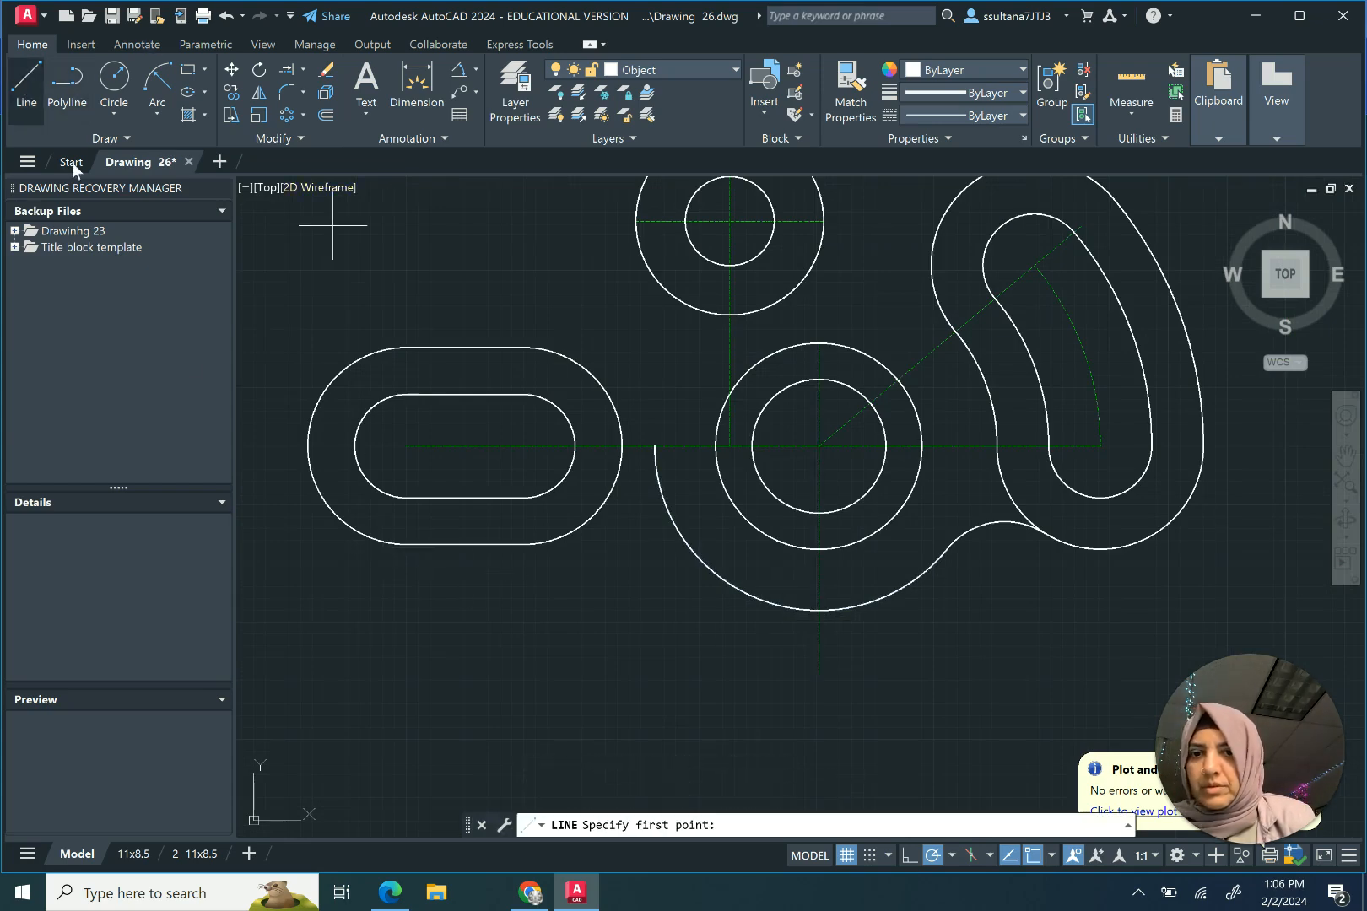
{"action": "left_click", "coordinate": [406, 544]}
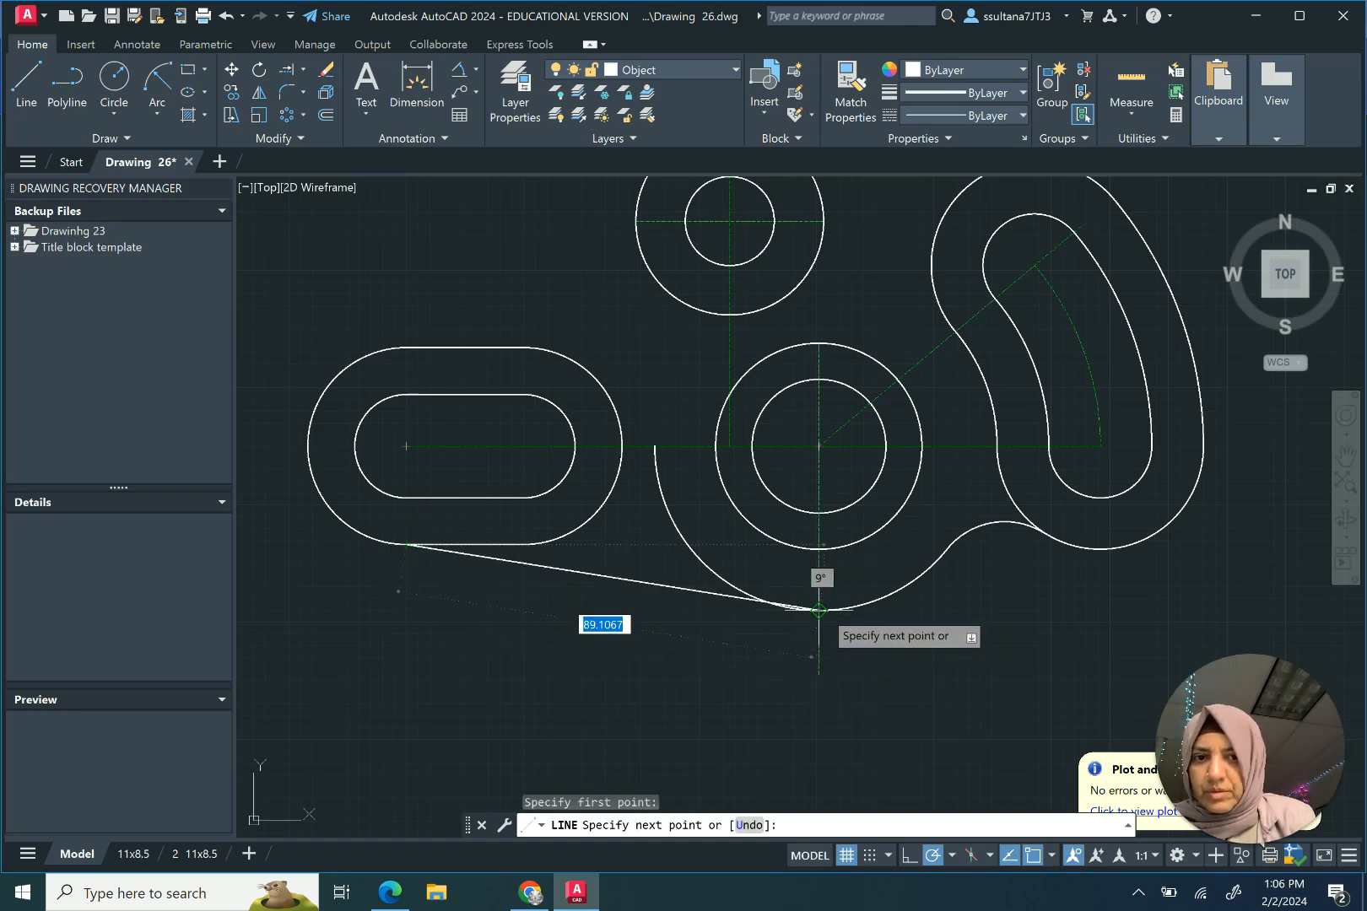
{"action": "left_click", "coordinate": [225, 16]}
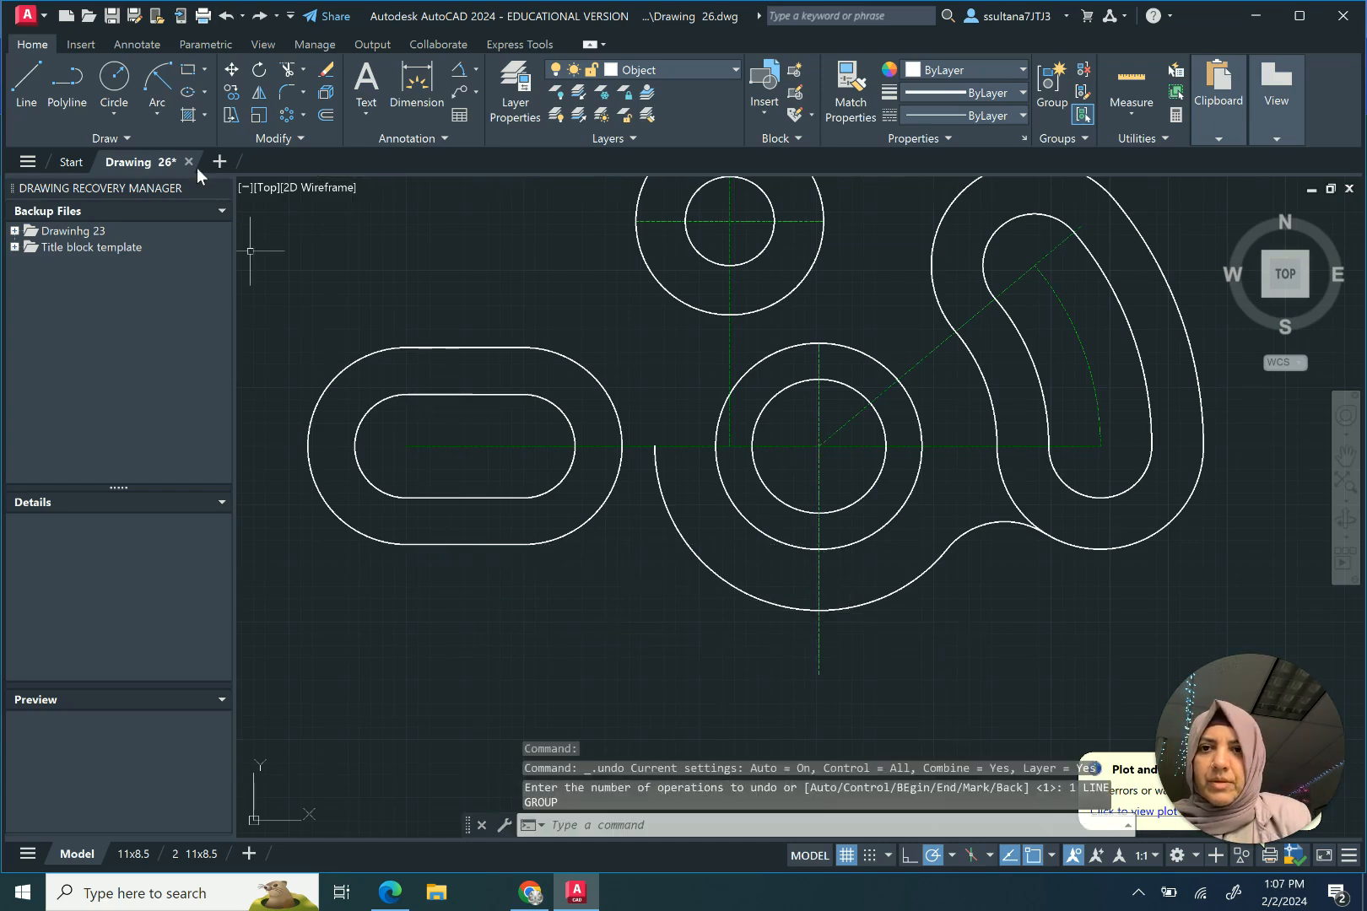
Step: Draw a line from the lower-left tangent point of the straight slot's outer profile, tangent to the radius-35 arc
{"action": "left_click", "coordinate": [26, 82]}
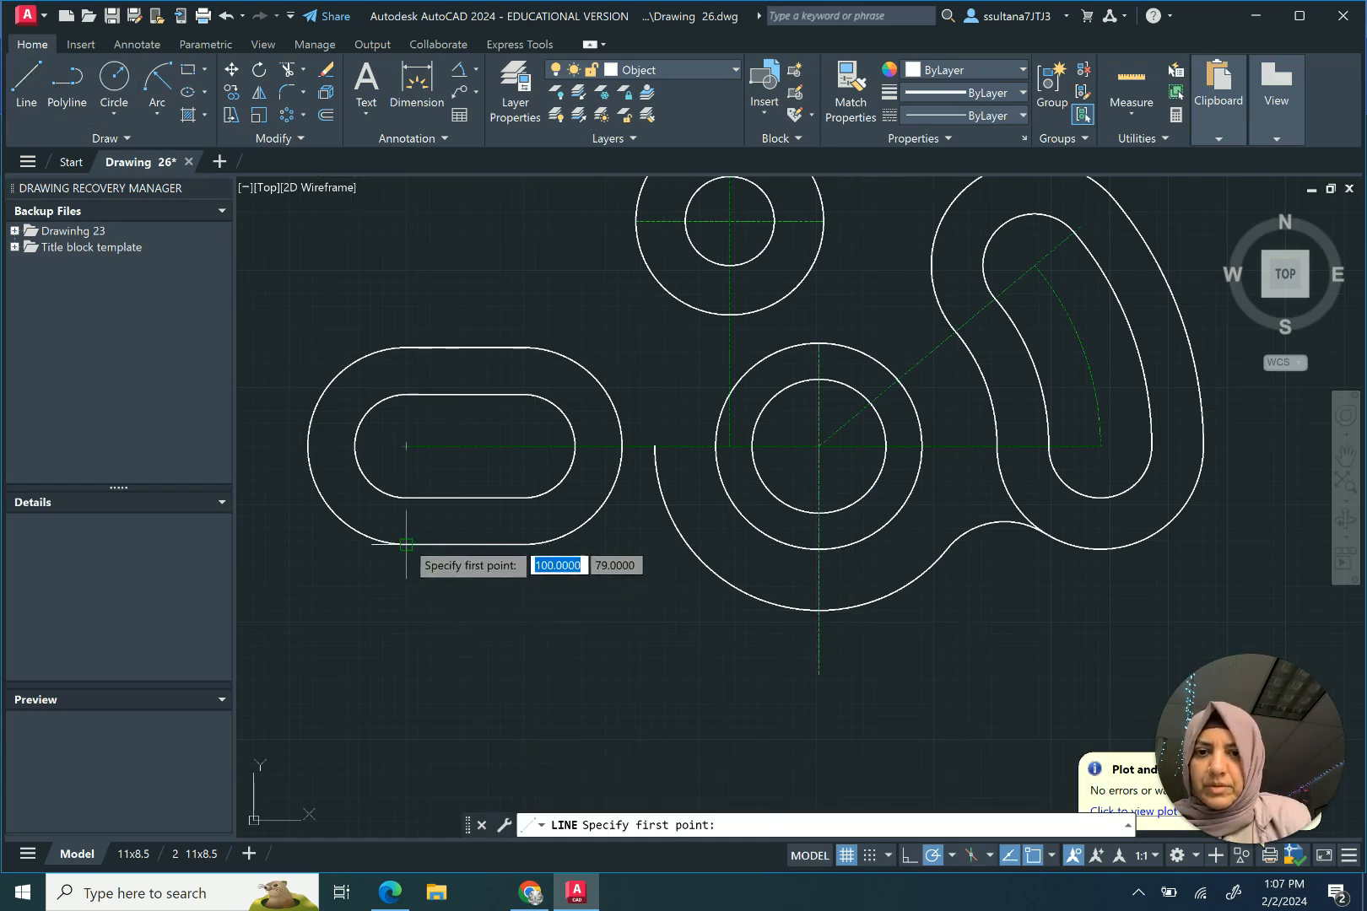
{"action": "left_click", "coordinate": [404, 544]}
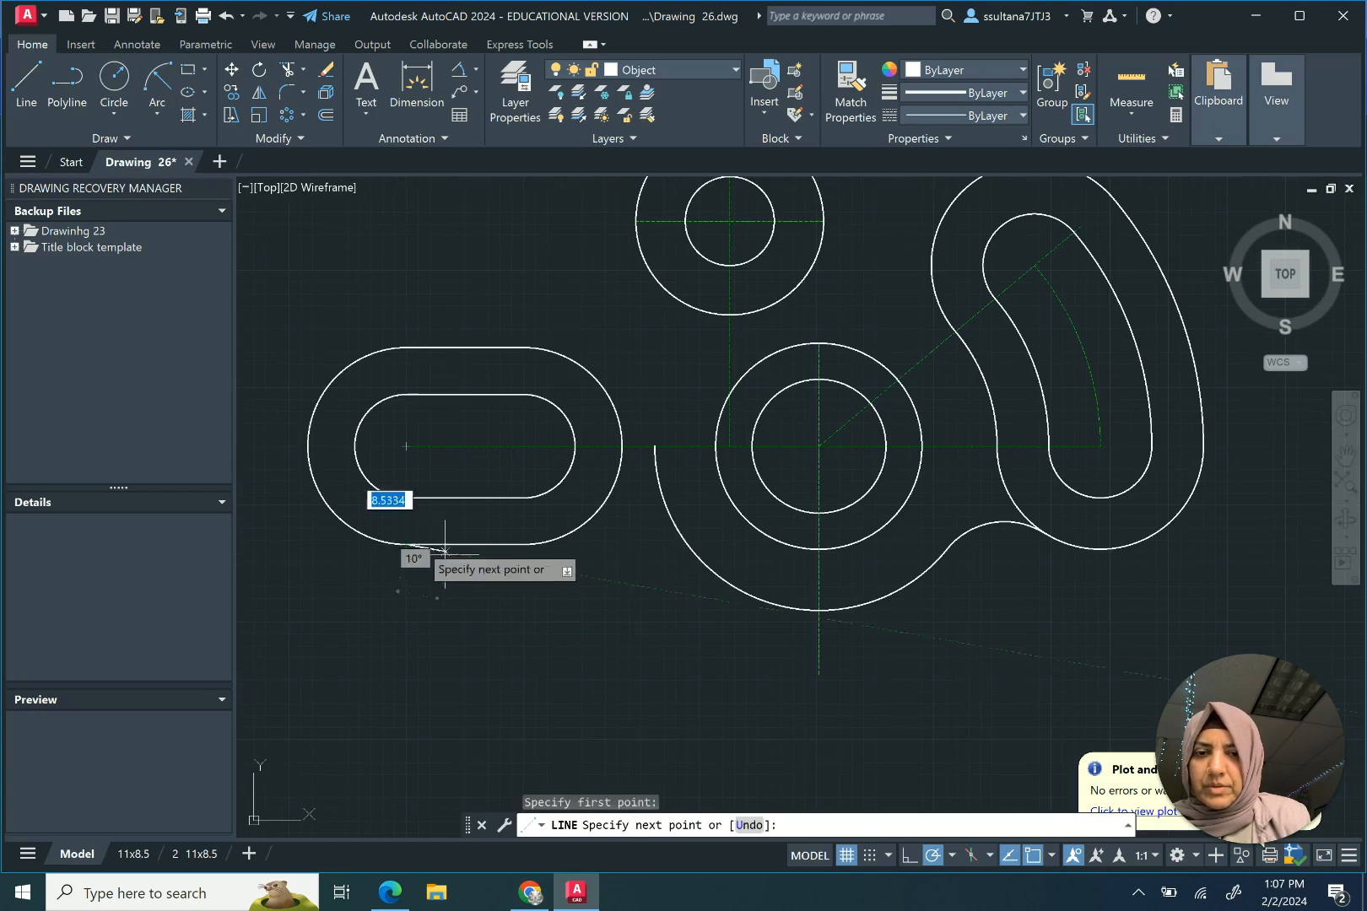
{"action": "right_click", "coordinate": [804, 609], "text": "shift"}
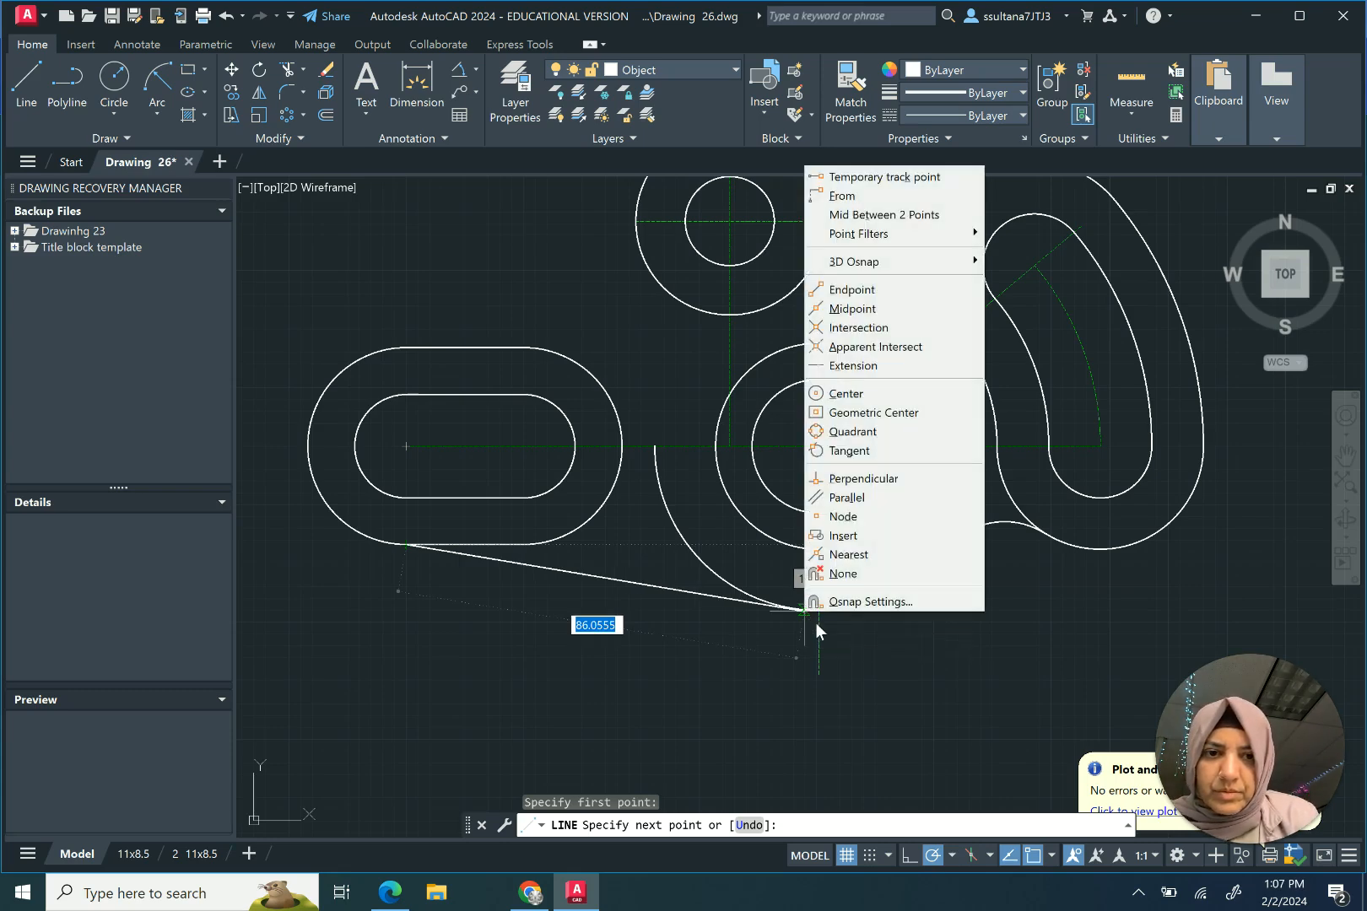
{"action": "left_click", "coordinate": [852, 450]}
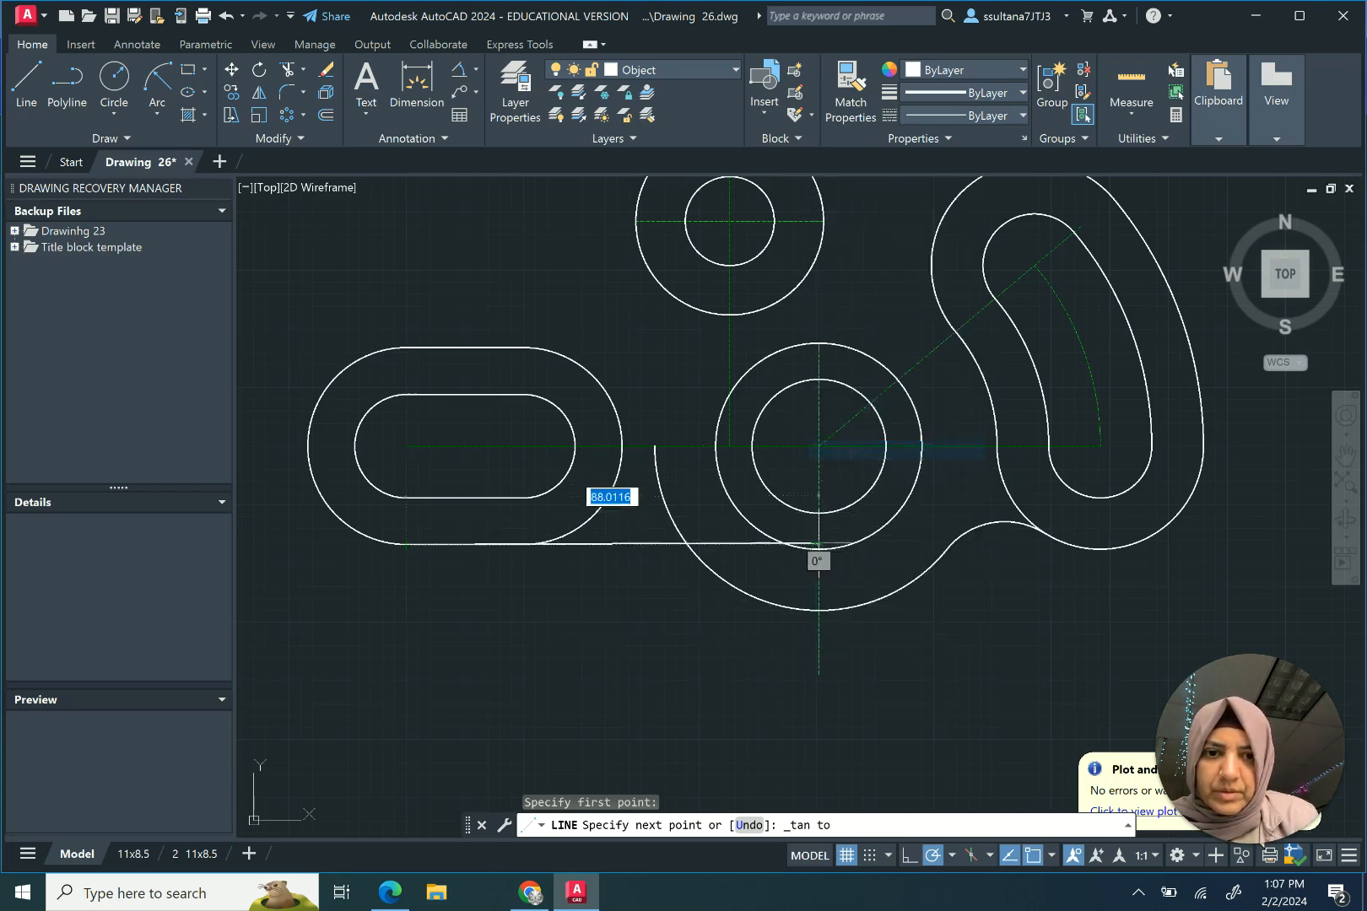
{"action": "left_click", "coordinate": [808, 610]}
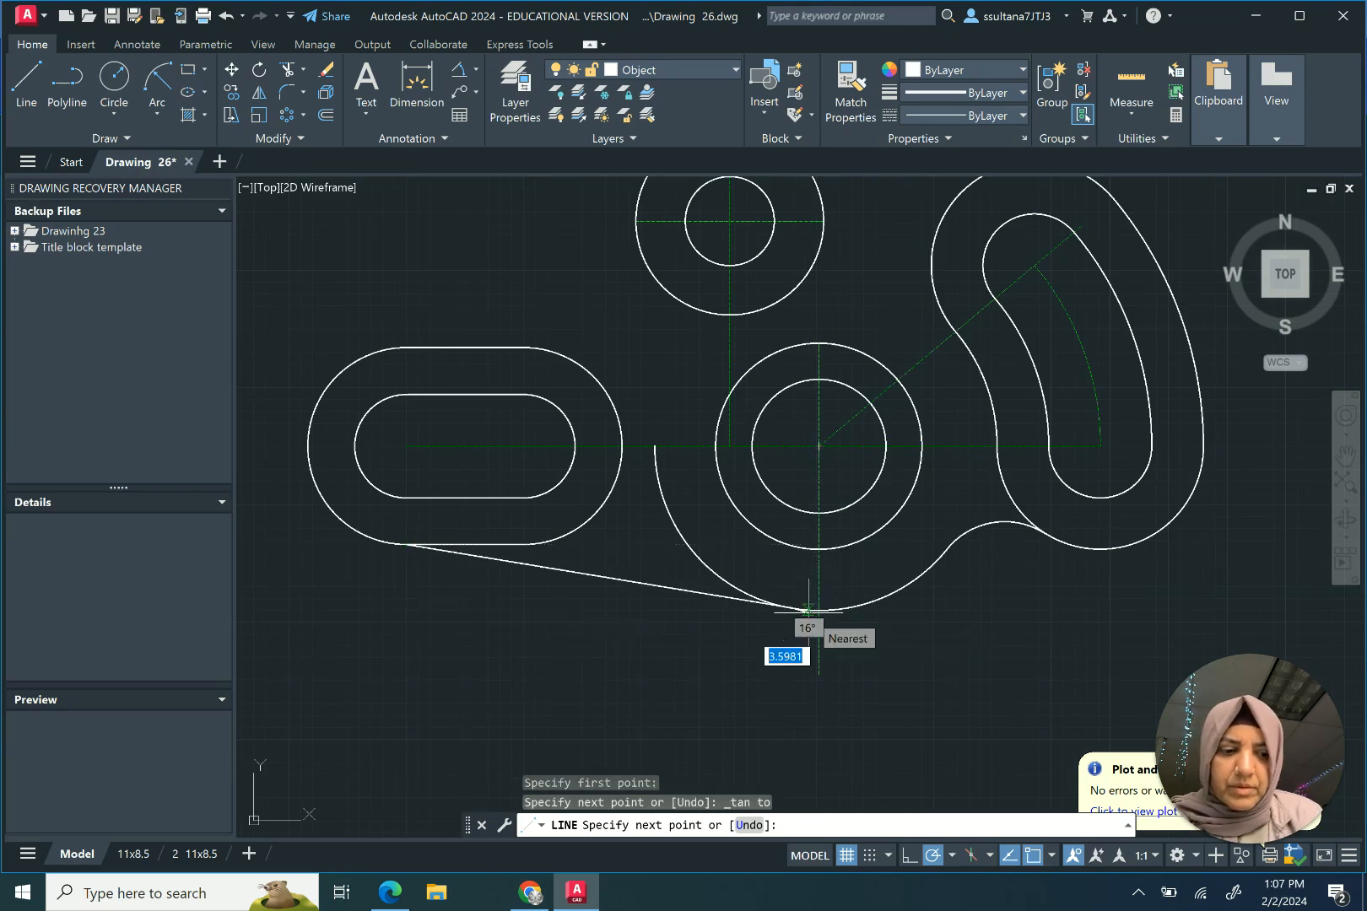
{"action": "key", "text": "Return"}
Step: Trim the radius-35 arc's remaining portion beyond the tangent line, using that line as the cutting edge
{"action": "left_click", "coordinate": [709, 593]}
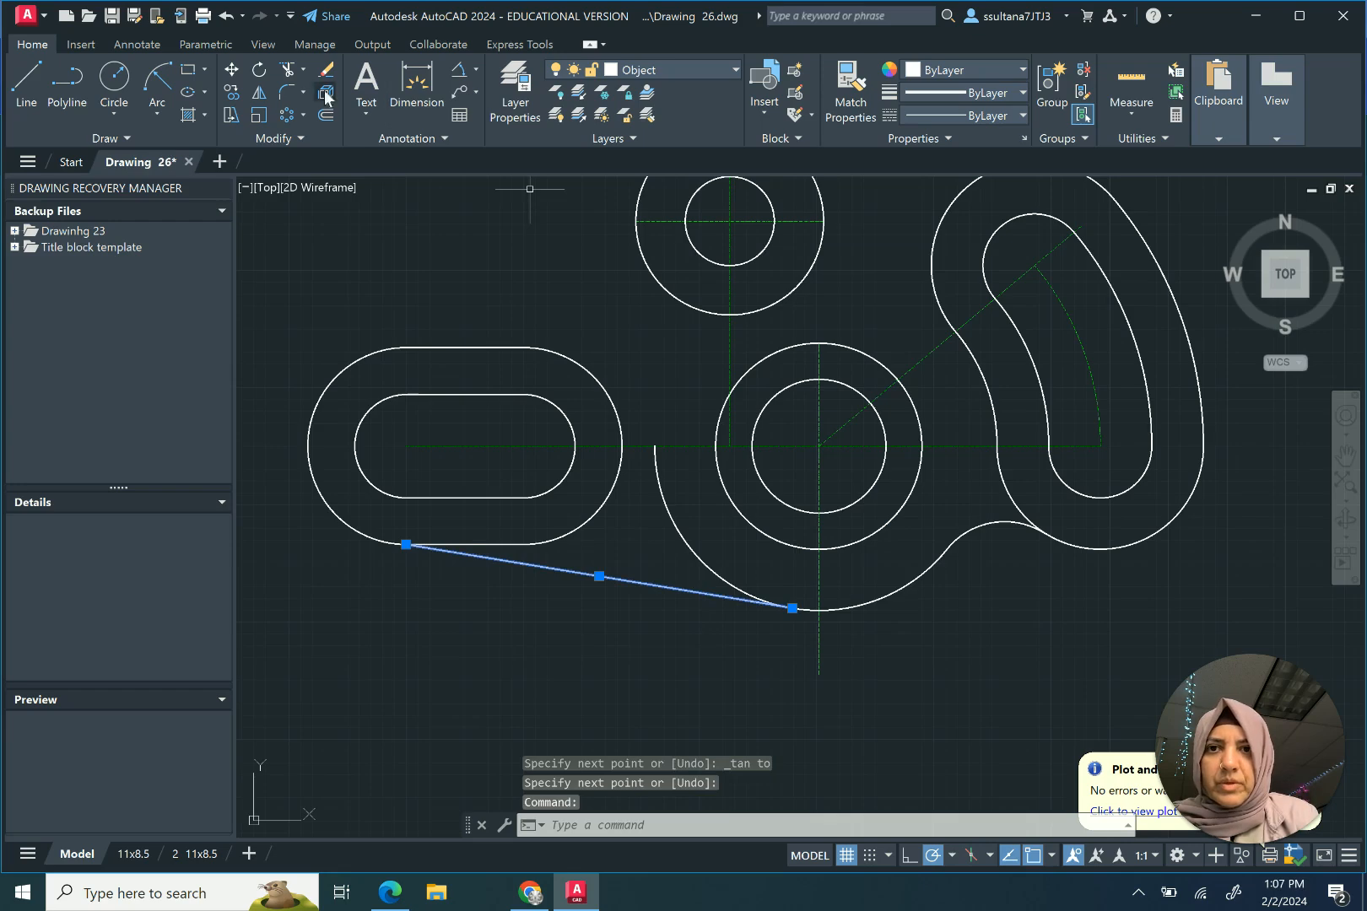
{"action": "left_click", "coordinate": [295, 74]}
{"action": "right_click", "coordinate": [683, 561]}
{"action": "left_click", "coordinate": [714, 562]}
{"action": "scroll", "coordinate": [577, 661], "scroll_direction": "down", "scroll_amount": 2}
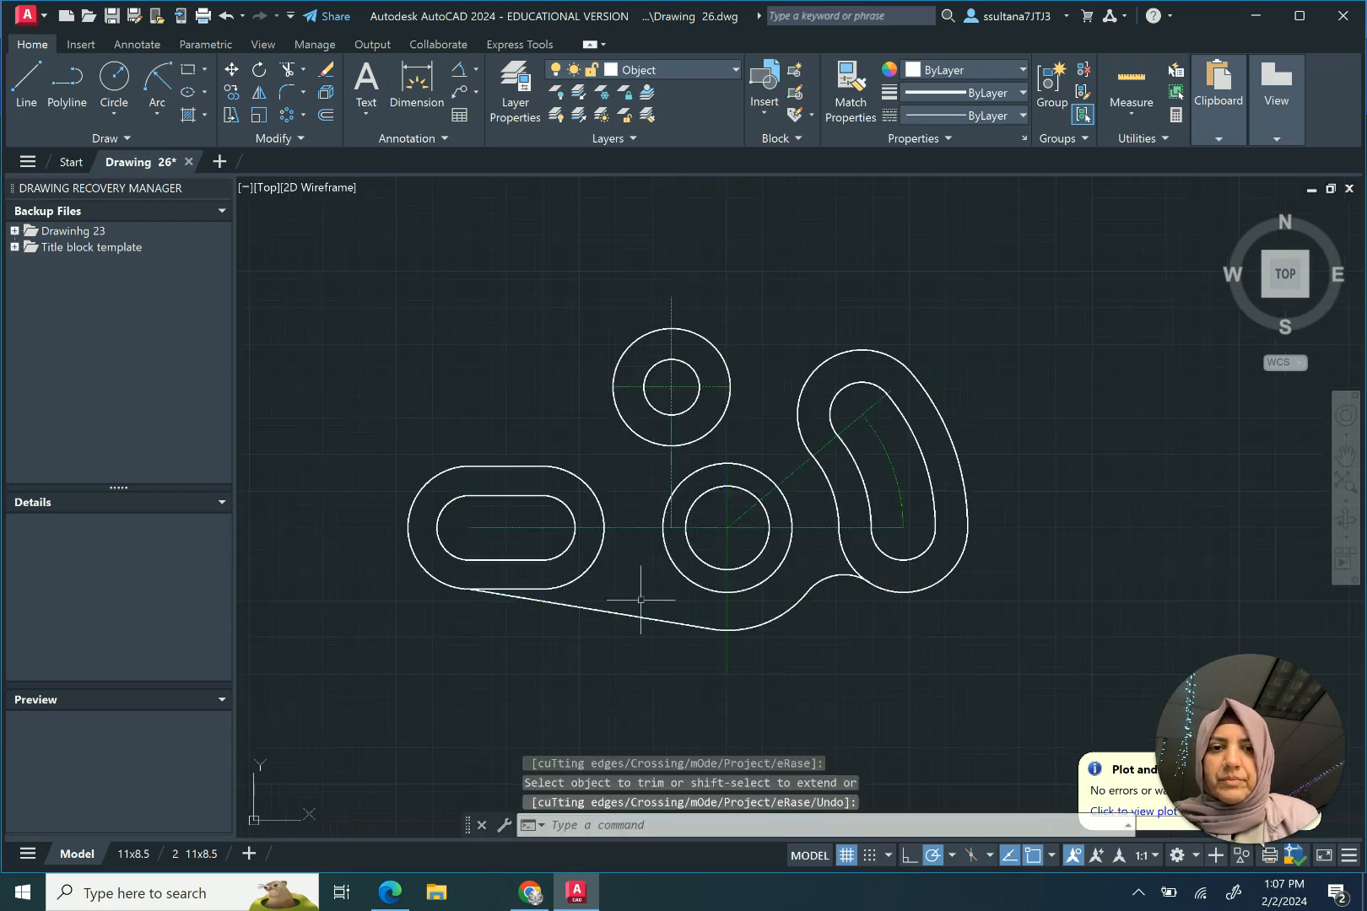
Step: Fillet the curved slot's large upper end arc and the upper outer circle with a radius of 16
{"action": "scroll", "coordinate": [826, 353], "scroll_direction": "up", "scroll_amount": 2}
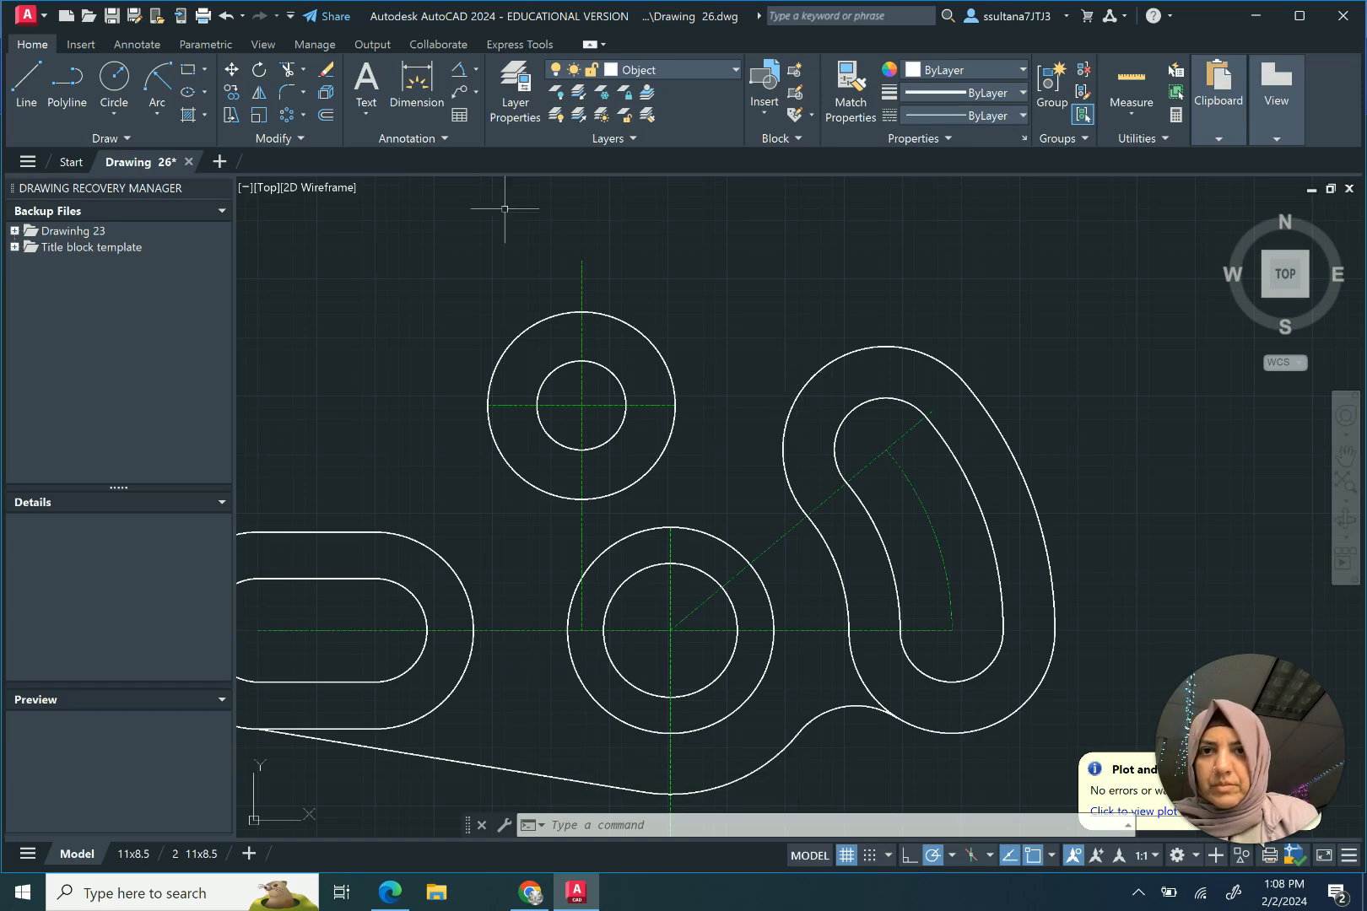
{"action": "left_click", "coordinate": [287, 92]}
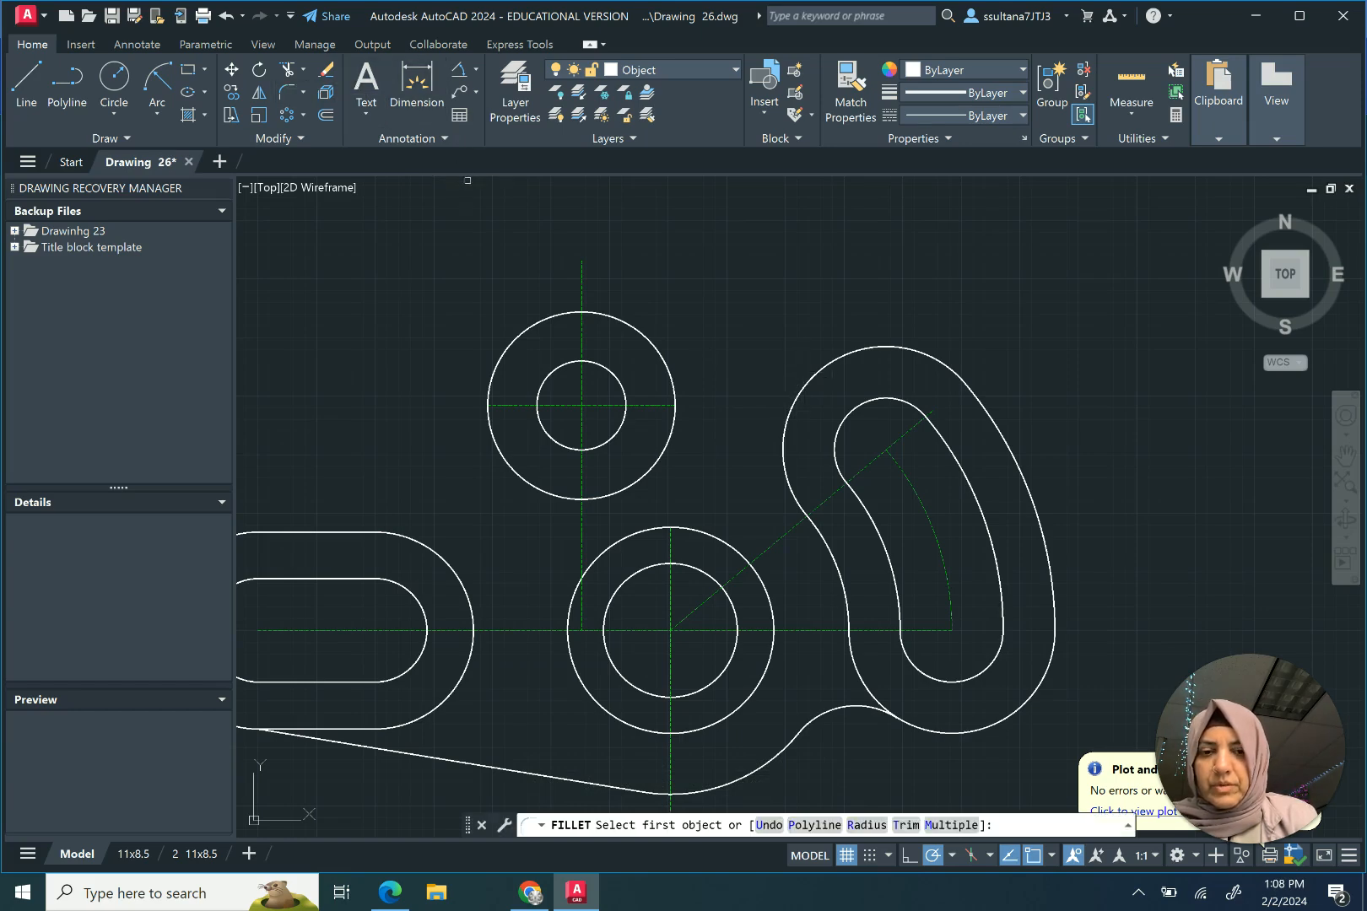
{"action": "left_click", "coordinate": [869, 825]}
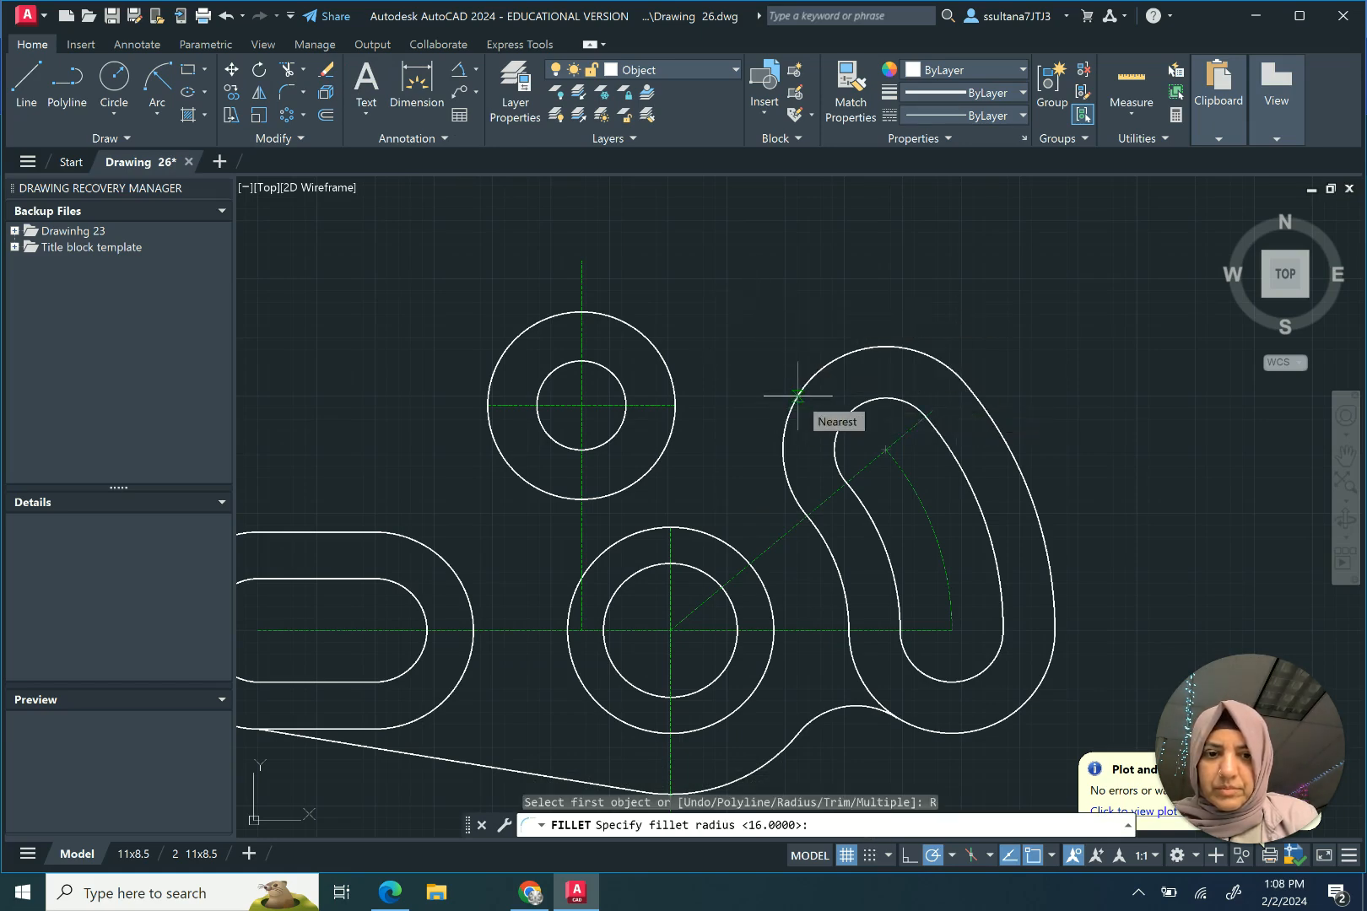
{"action": "key", "text": "Return"}
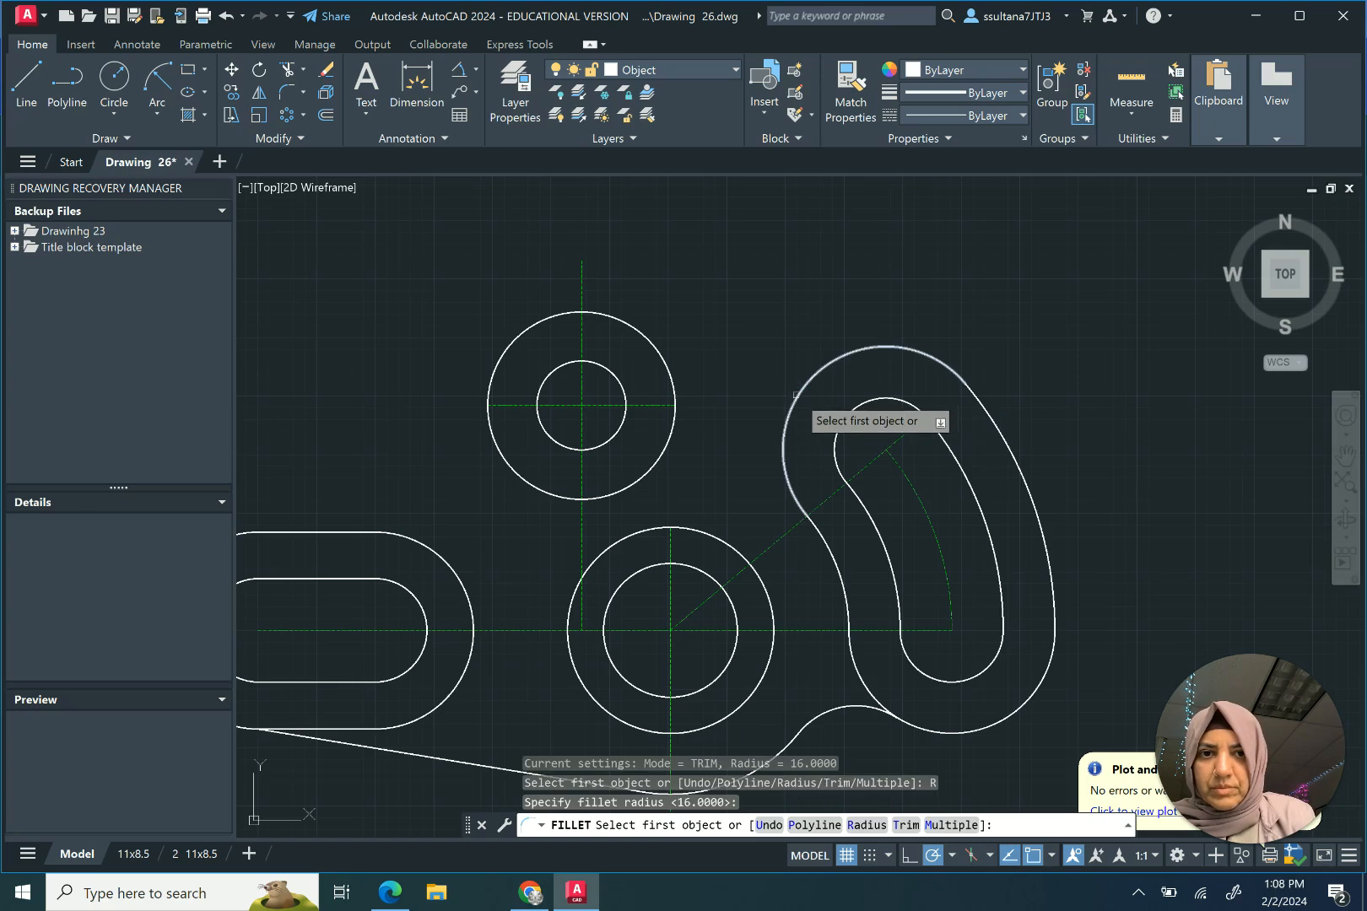
{"action": "left_click", "coordinate": [799, 395]}
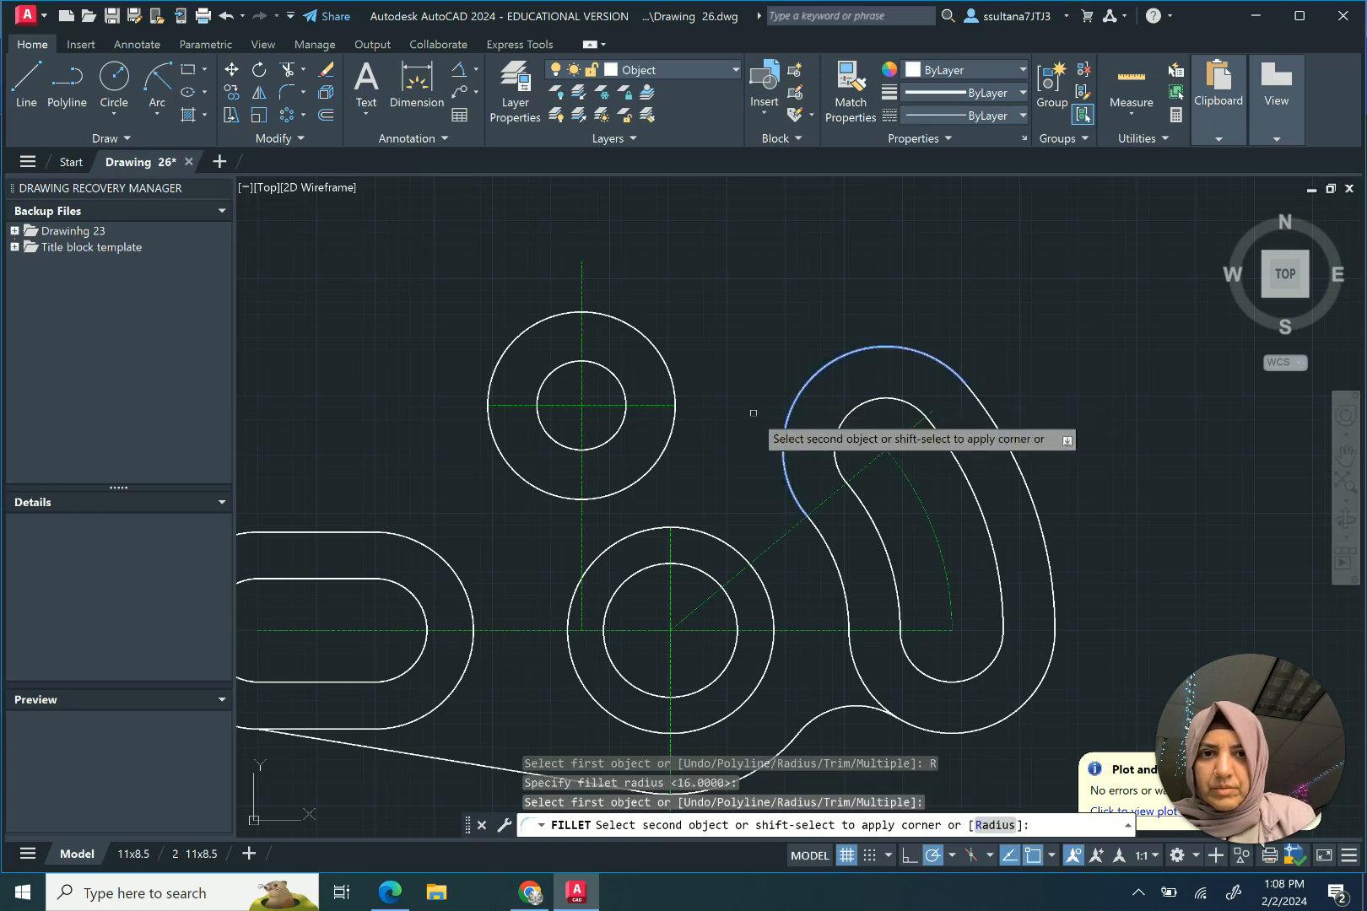
{"action": "left_click", "coordinate": [676, 415]}
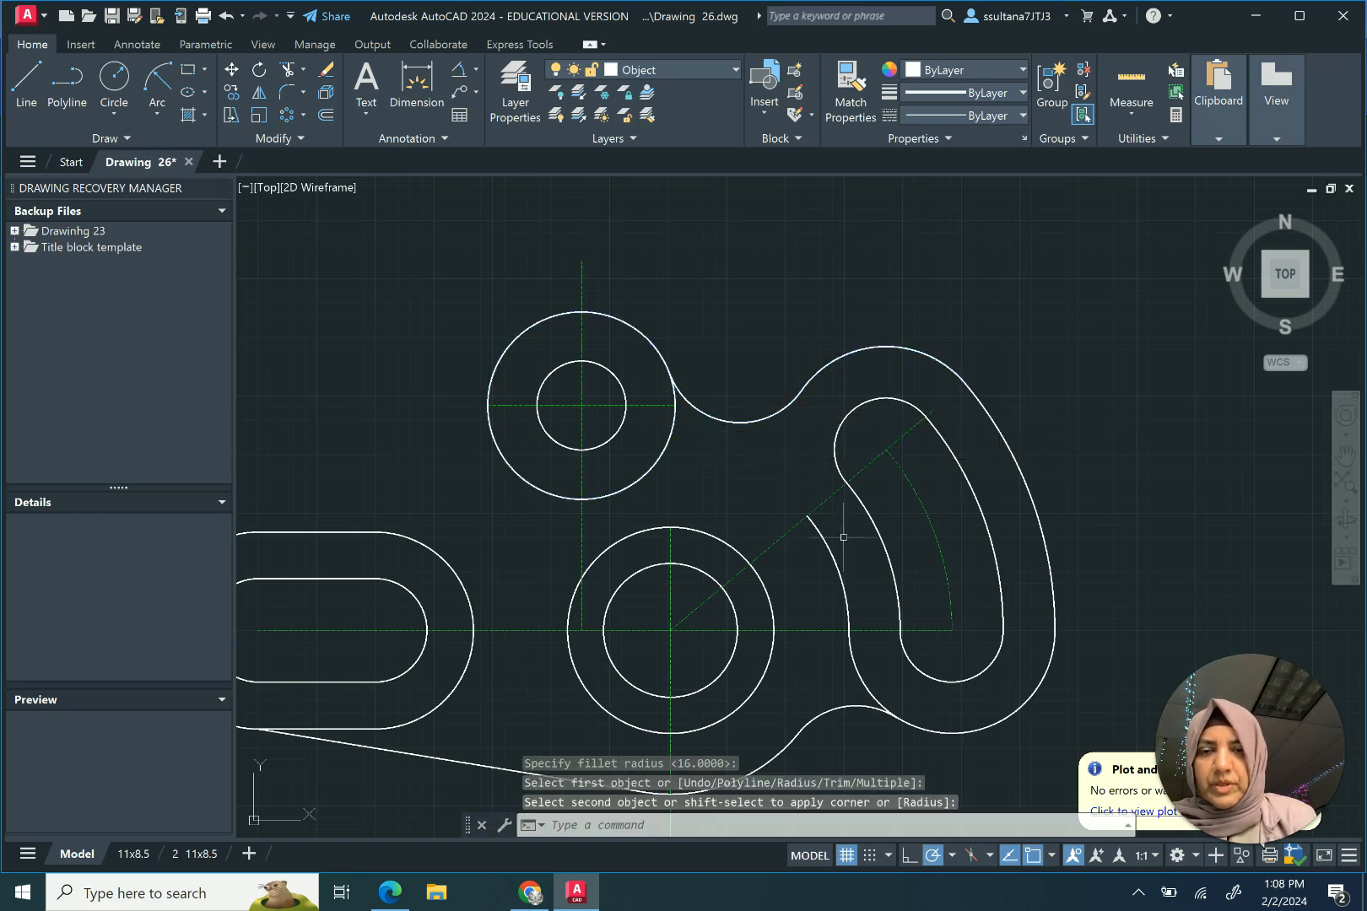
Step: Extend the curved slot's large upper end arc back to the inner offset arc, restoring the portion cut by the fillet
{"action": "left_click", "coordinate": [304, 71]}
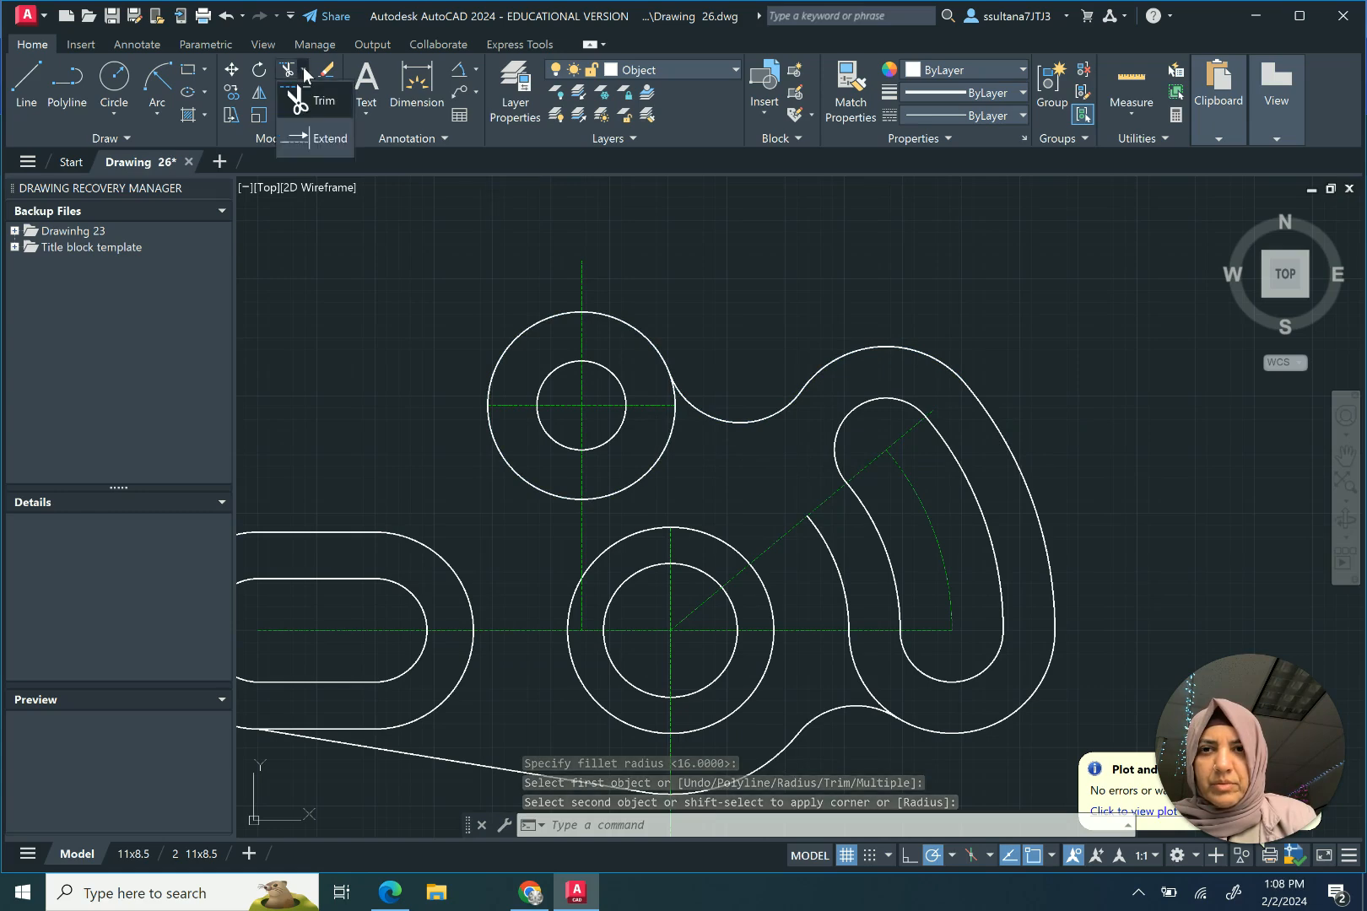
{"action": "left_click", "coordinate": [299, 124]}
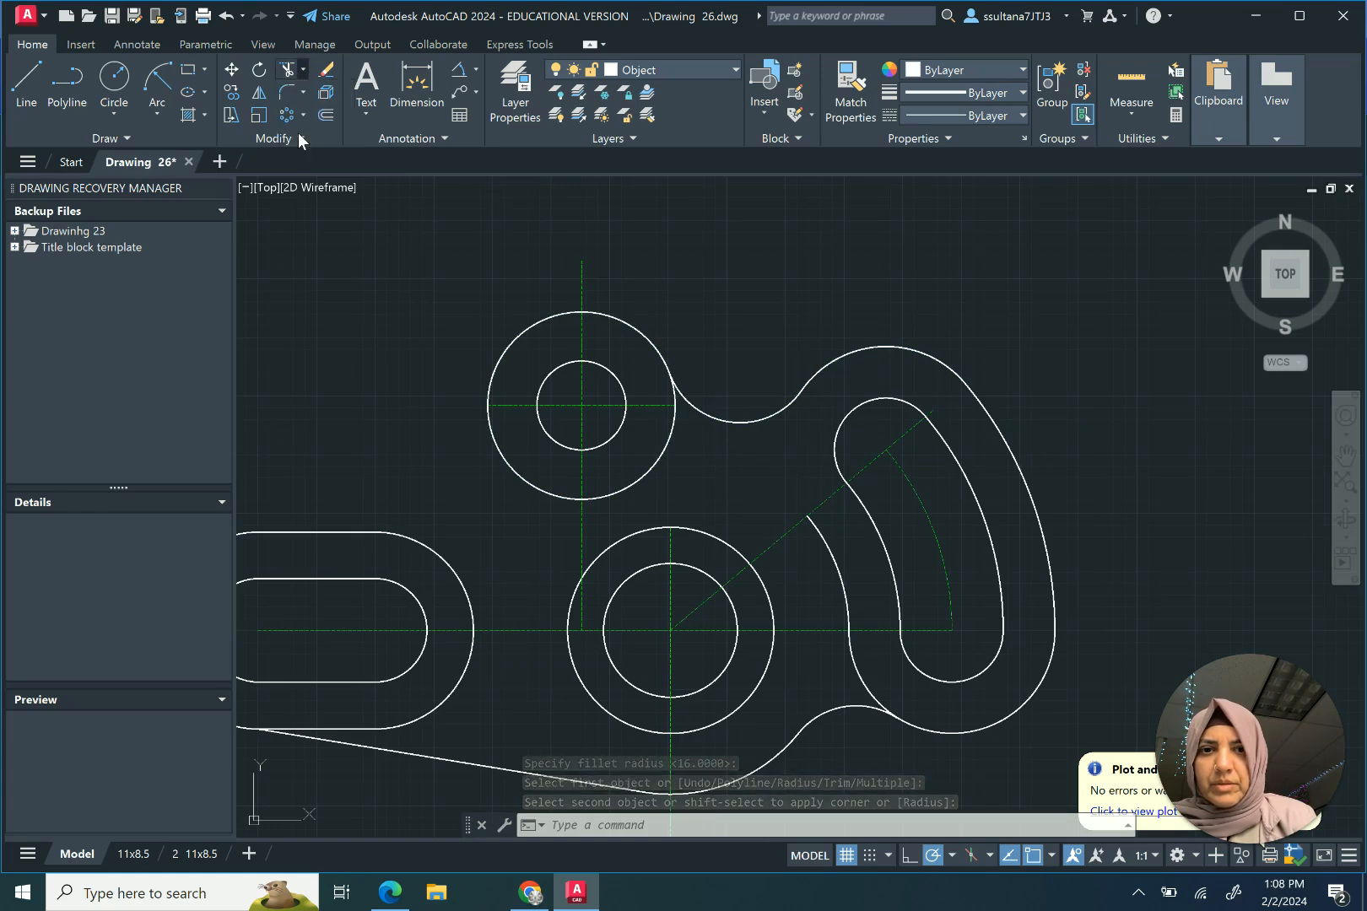
{"action": "left_click", "coordinate": [820, 363]}
{"action": "right_click", "coordinate": [753, 329]}
{"action": "left_click", "coordinate": [785, 338]}
{"action": "scroll", "coordinate": [930, 361], "scroll_direction": "down", "scroll_amount": 4}
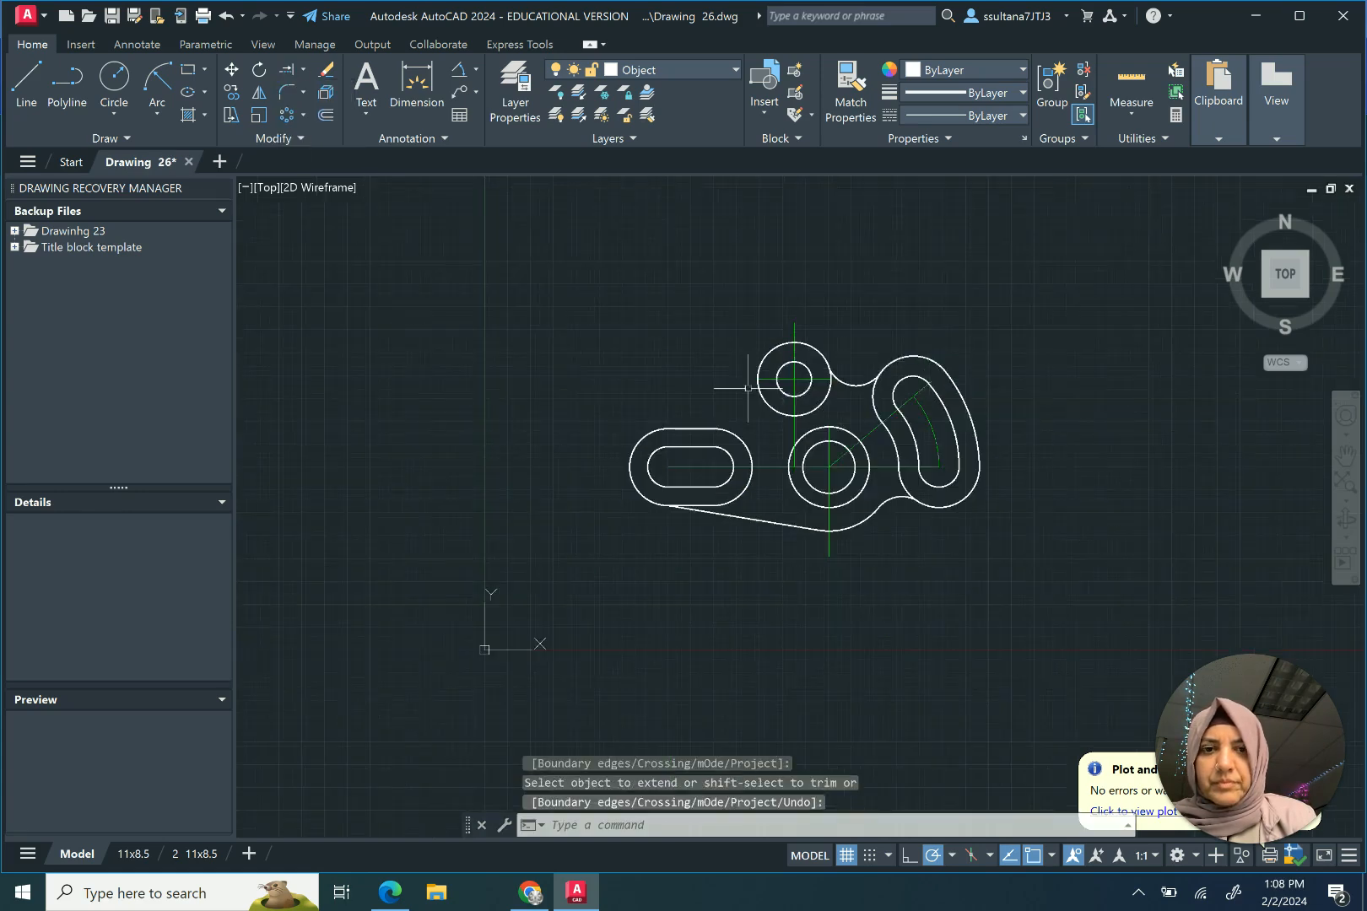
Step: Fillet the upper outer circle and the top edge of the straight slot's outer profile with a radius of 44
{"action": "scroll", "coordinate": [728, 398], "scroll_direction": "up", "scroll_amount": 4}
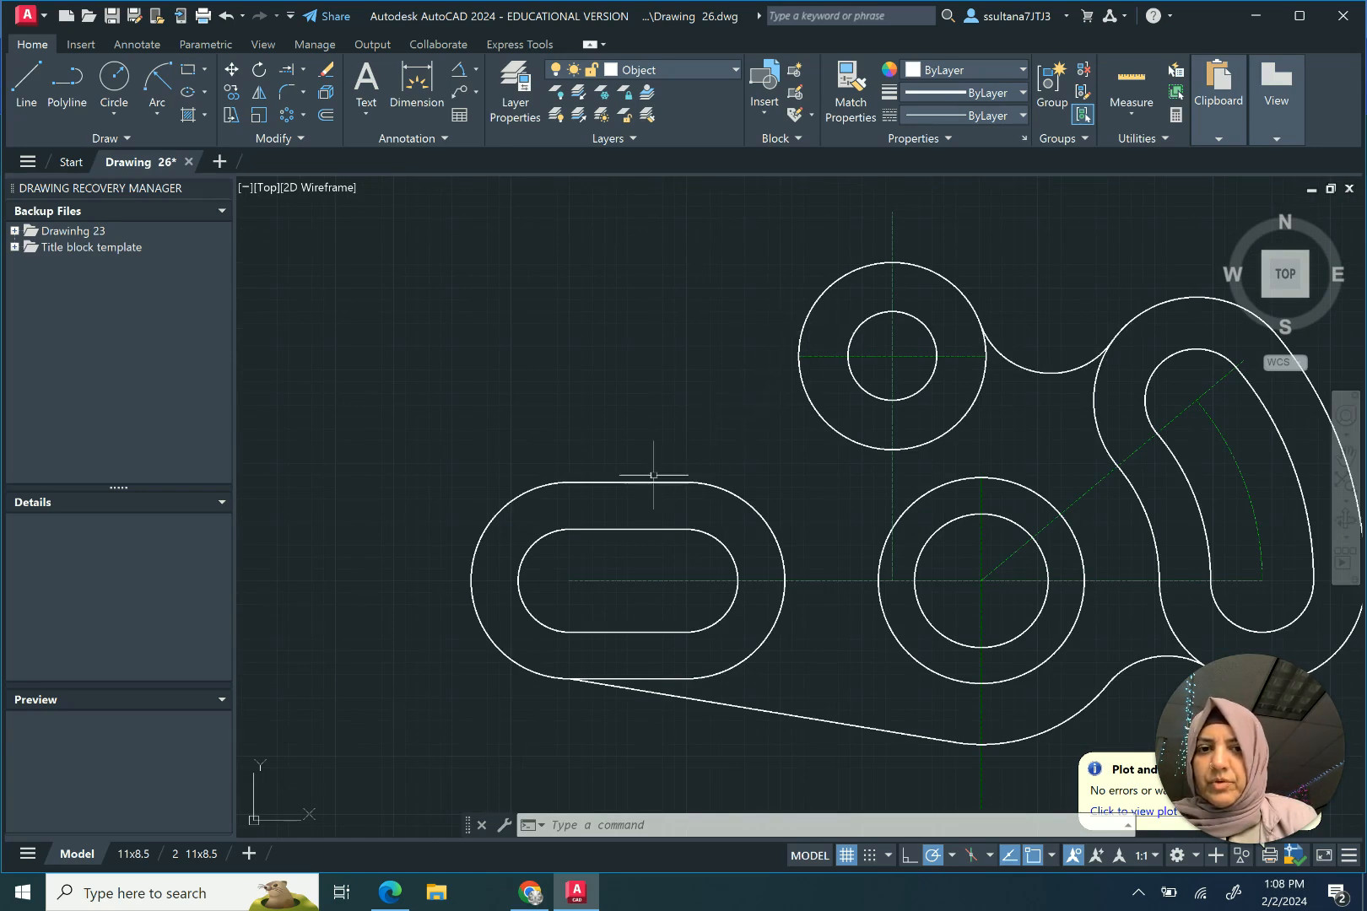
{"action": "left_click", "coordinate": [293, 91]}
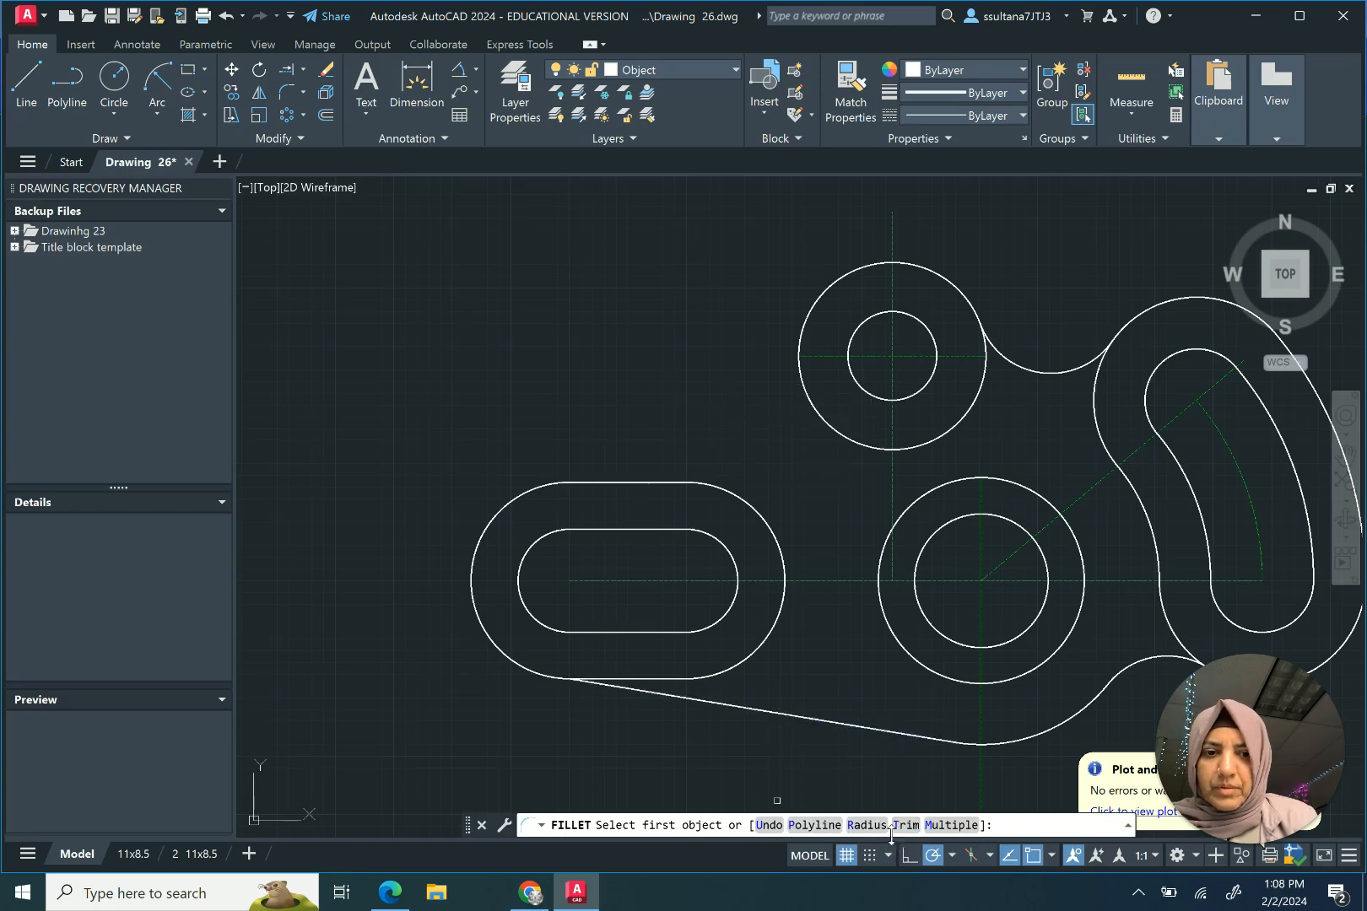
{"action": "left_click", "coordinate": [866, 826]}
{"action": "type", "text": "44"}
{"action": "key", "text": "Return"}
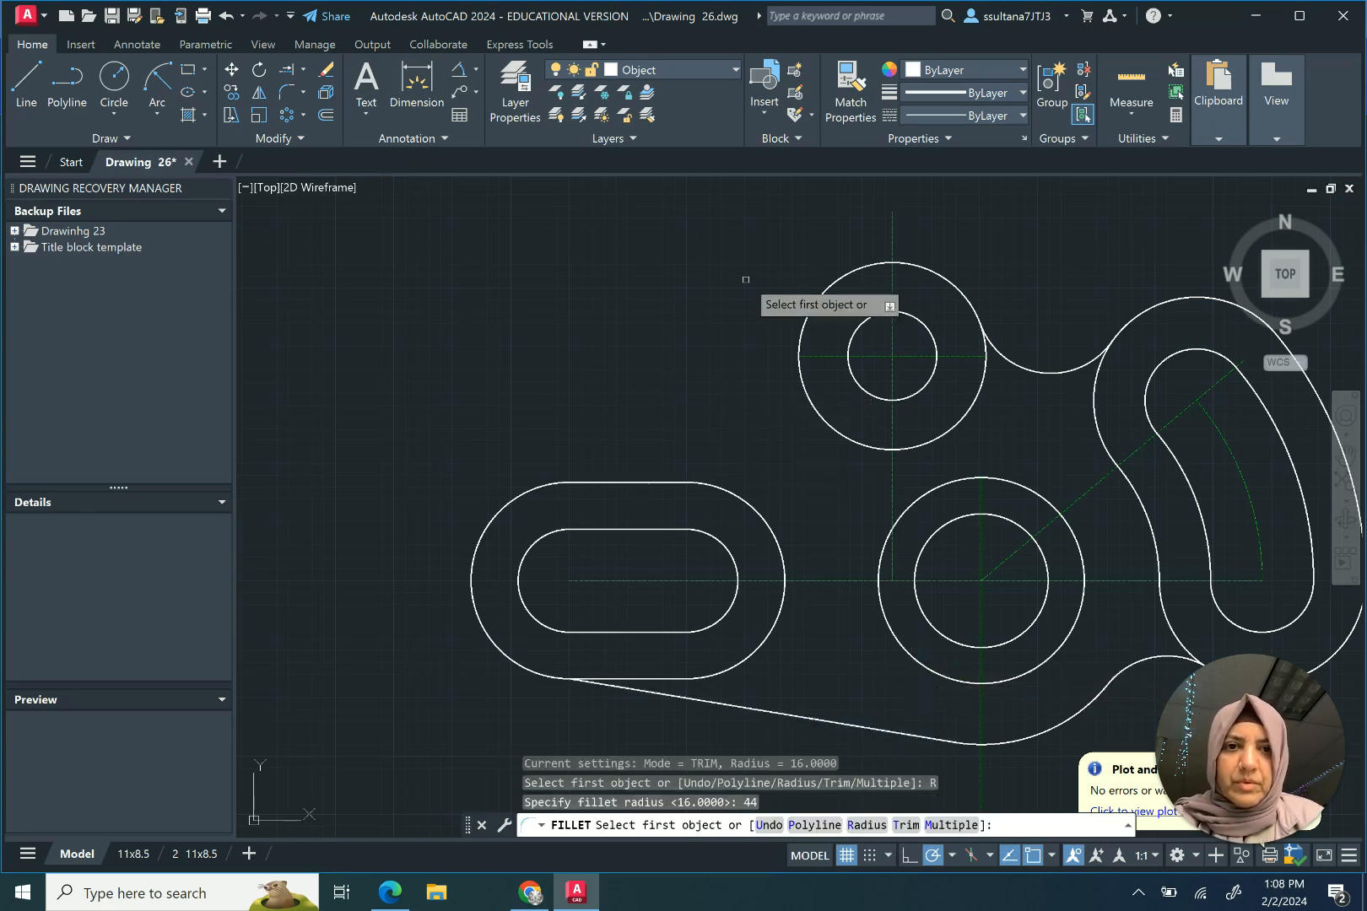
{"action": "left_click", "coordinate": [797, 368]}
{"action": "left_click", "coordinate": [665, 482]}
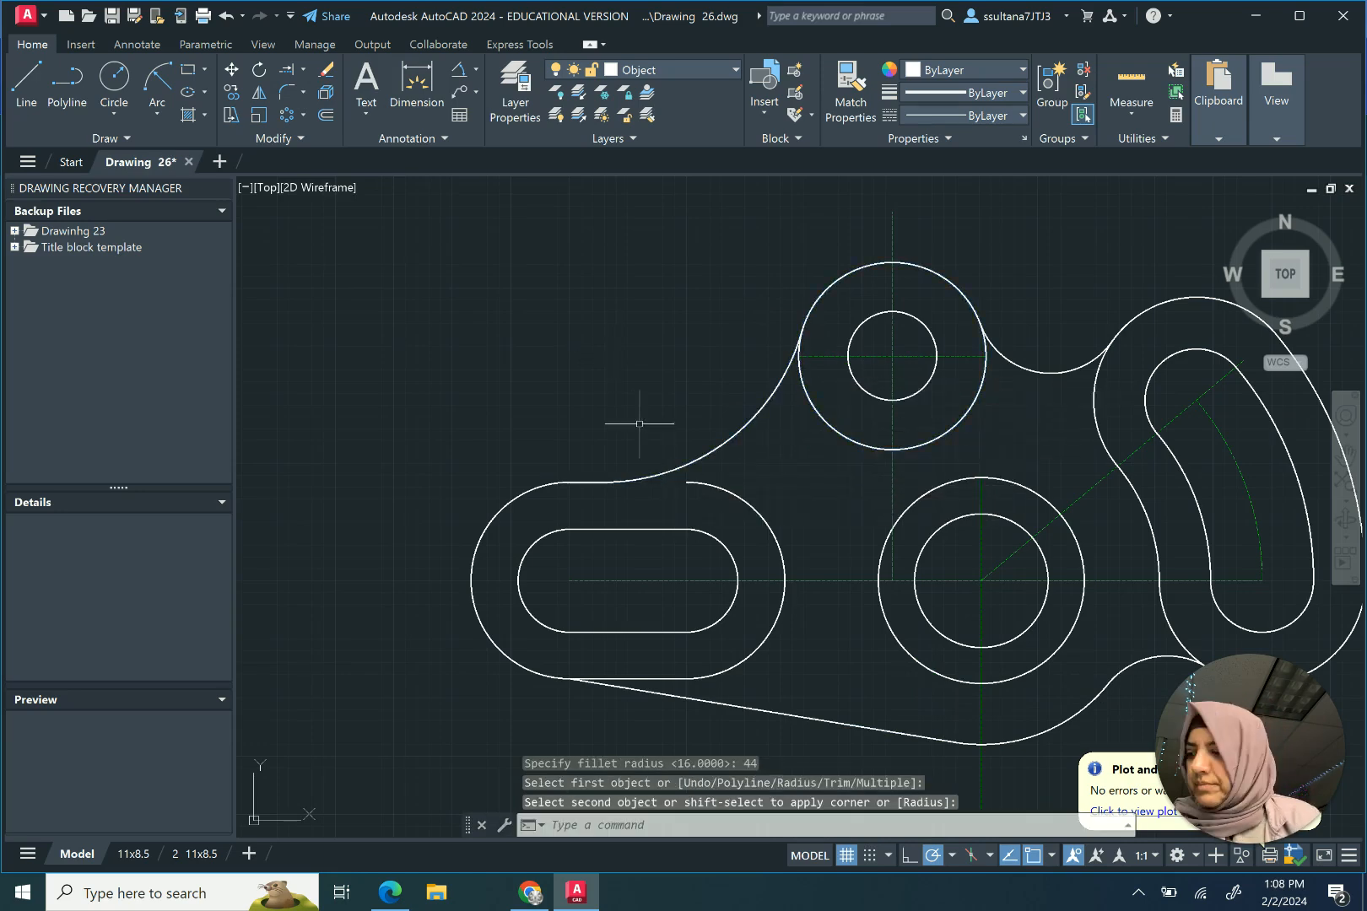
Step: Close the gap in the straight slot's outer top edge with a horizontal line, and save the drawing
{"action": "scroll", "coordinate": [679, 567], "scroll_direction": "up", "scroll_amount": 2}
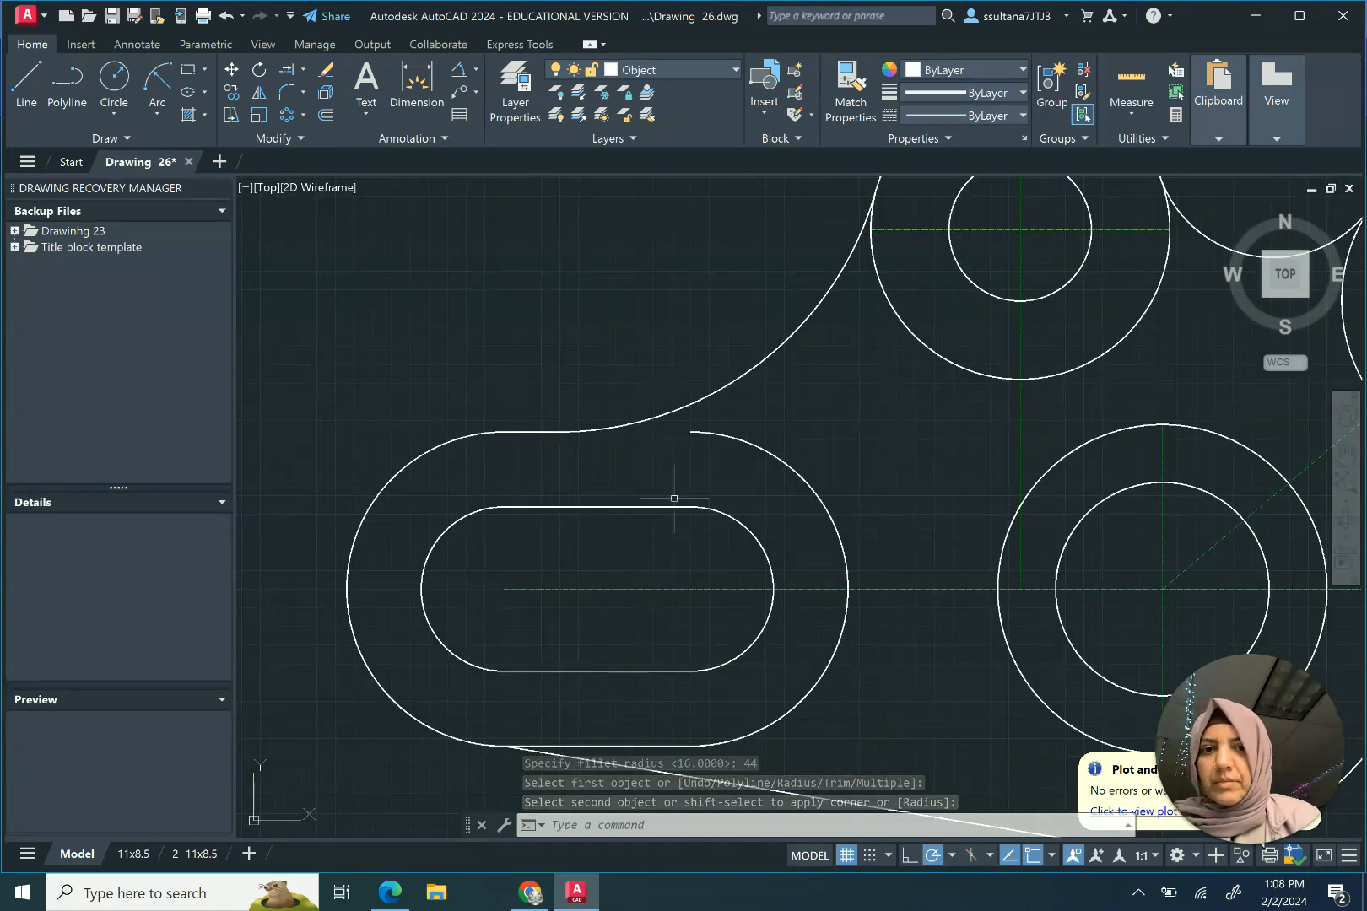
{"action": "left_click", "coordinate": [26, 80]}
{"action": "left_click", "coordinate": [690, 432]}
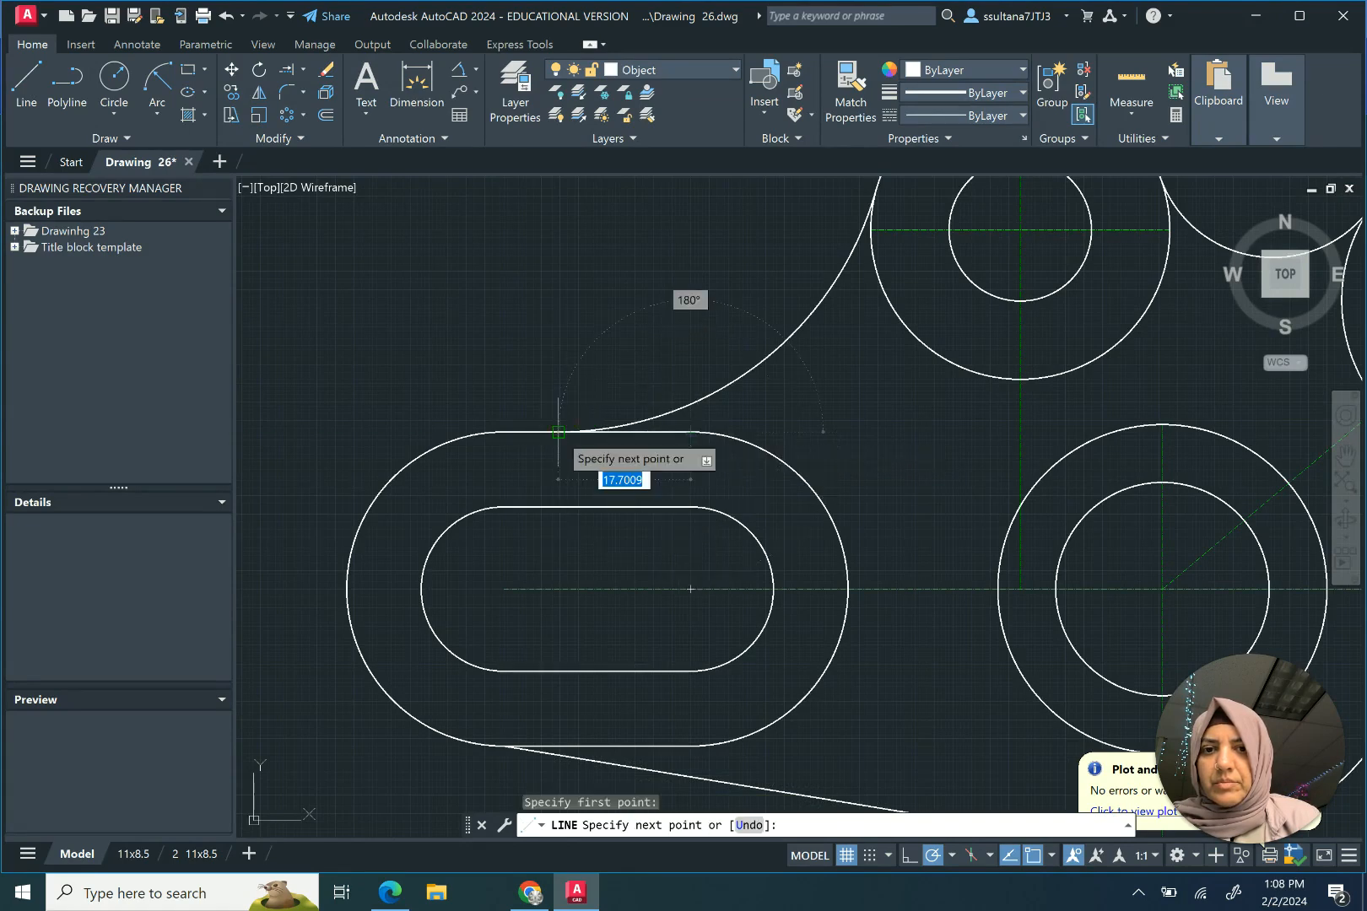
{"action": "left_click", "coordinate": [558, 433]}
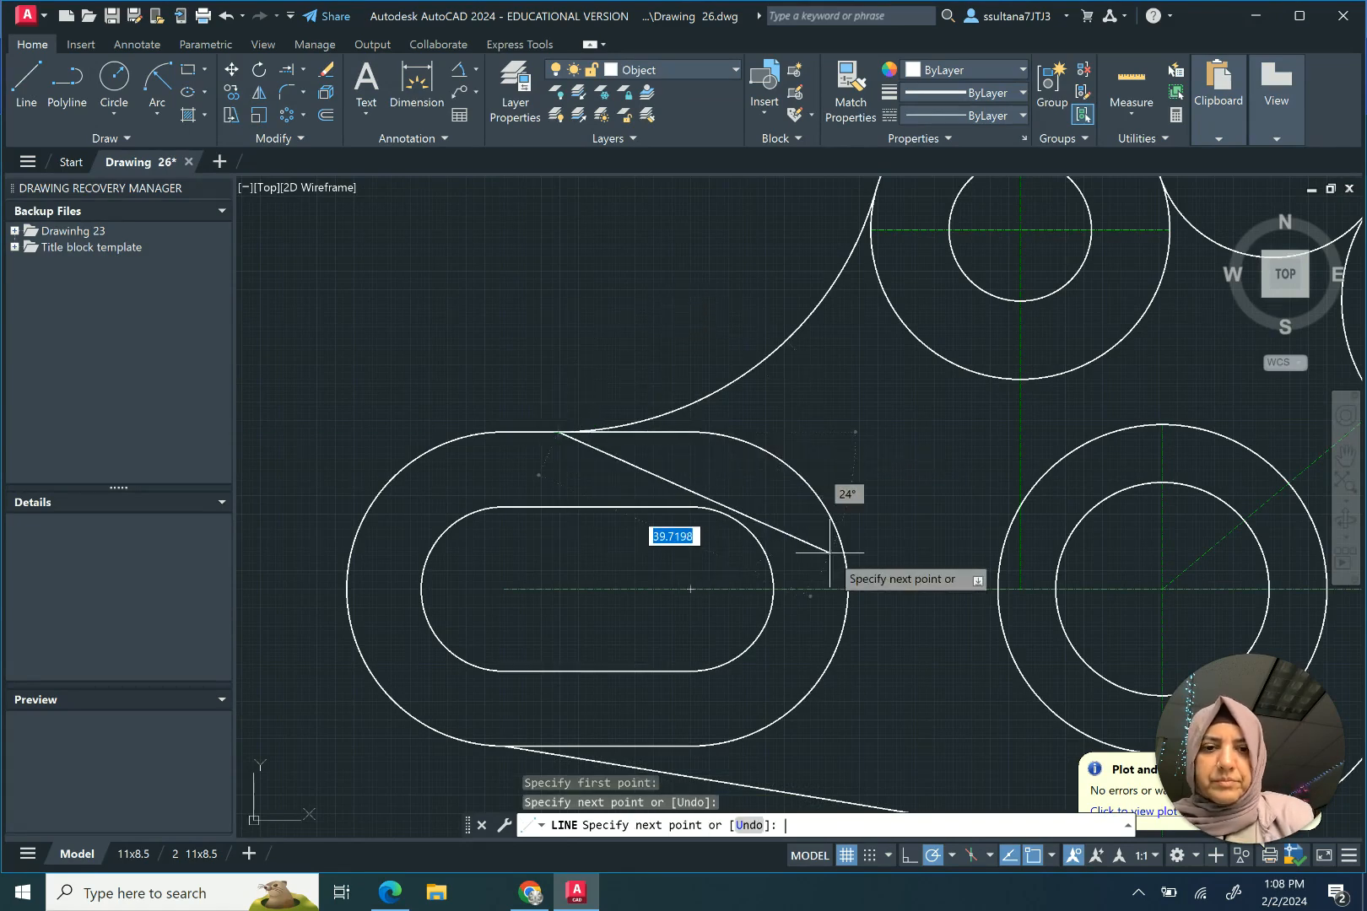
{"action": "key", "text": "Return"}
{"action": "scroll", "coordinate": [443, 504], "scroll_direction": "down", "scroll_amount": 4}
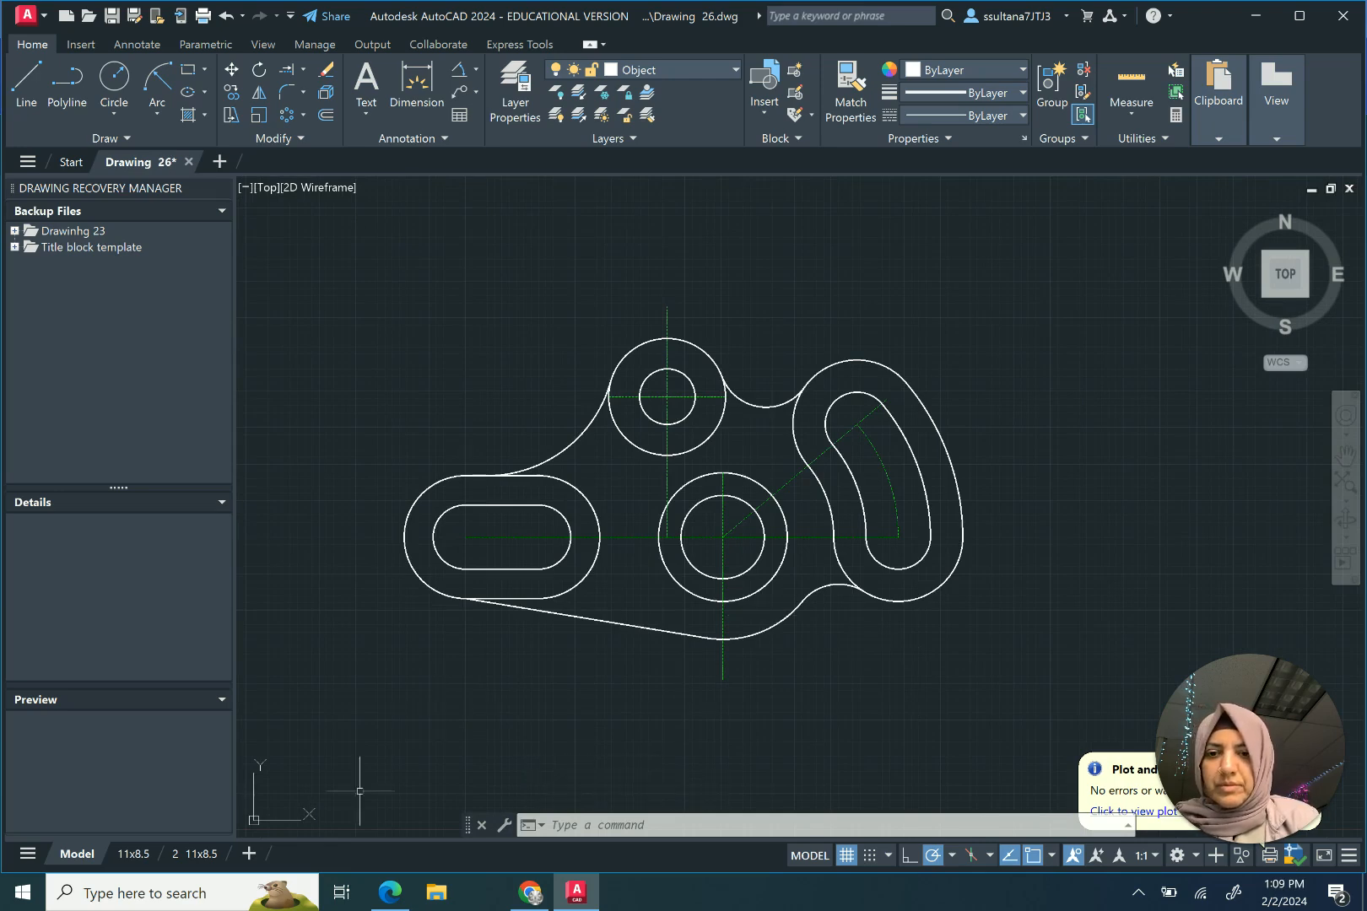
{"action": "mouse_move", "coordinate": [199, 858]}
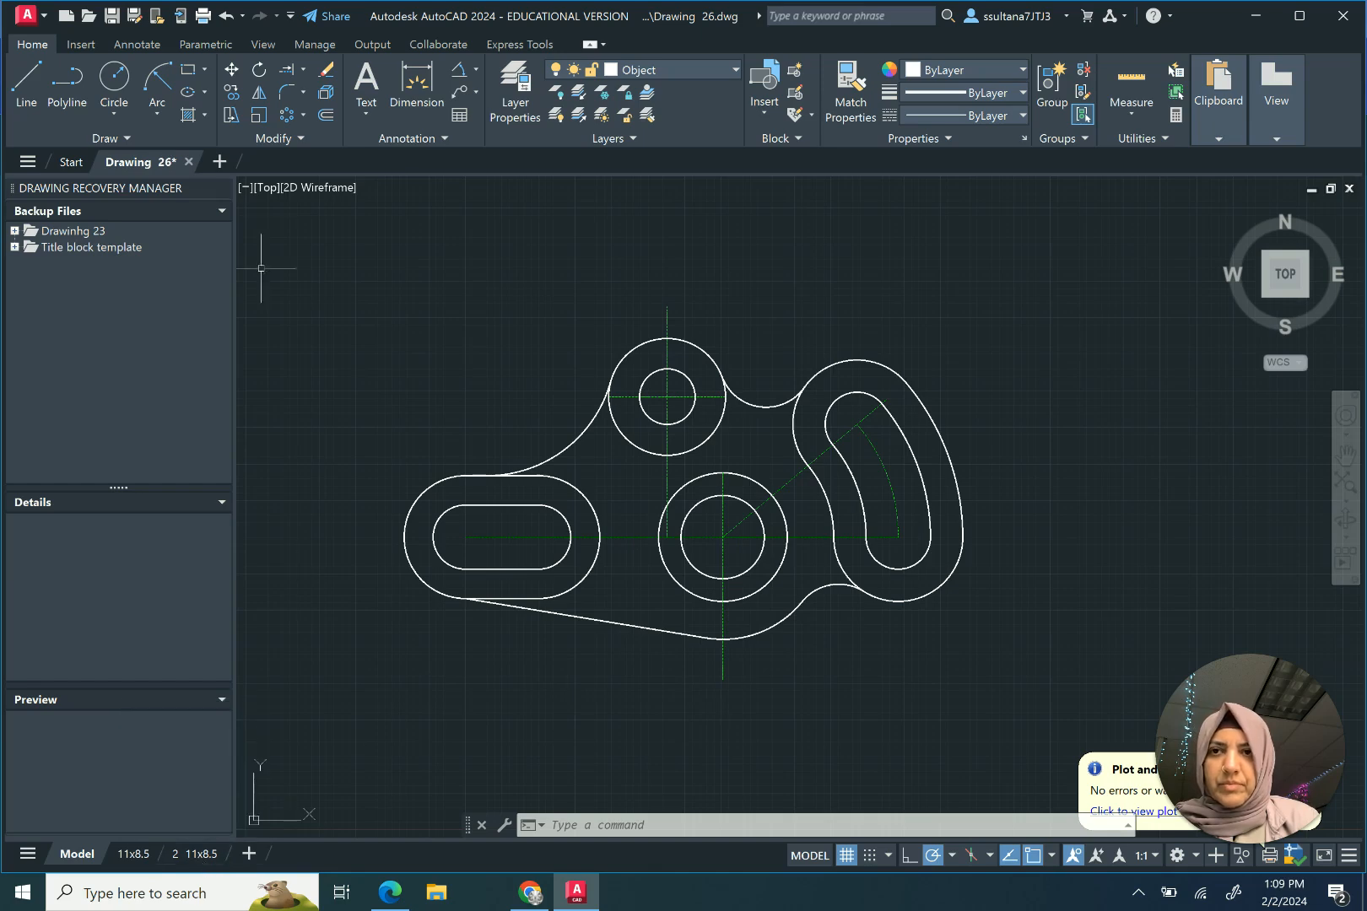
{"action": "left_click", "coordinate": [112, 17]}
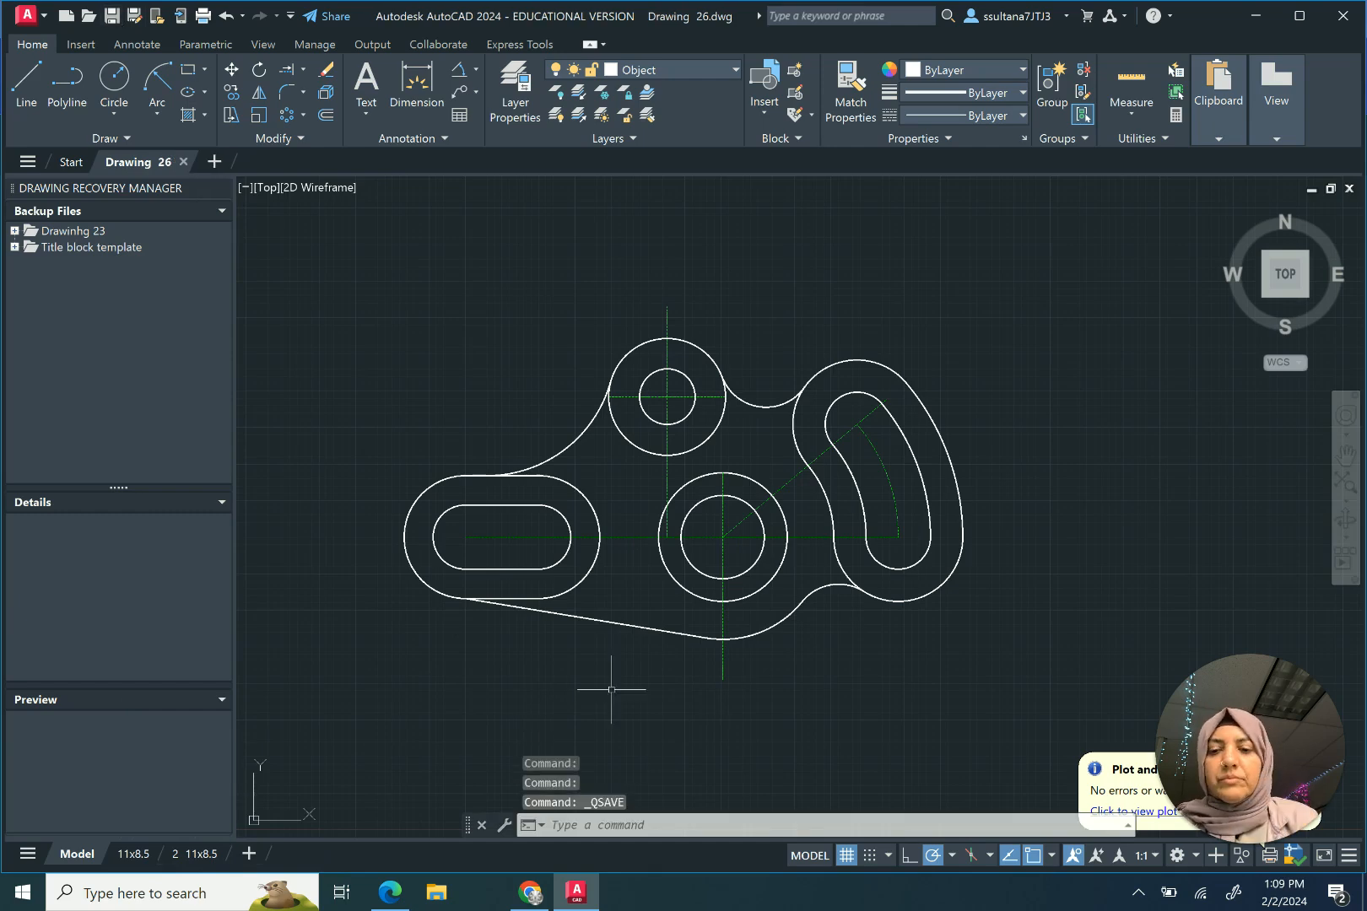
Step: In the 2 11x8.5 layout's viewport, zoom to the drawing's extents and set the viewport scale to 1:30
{"action": "left_click", "coordinate": [192, 855]}
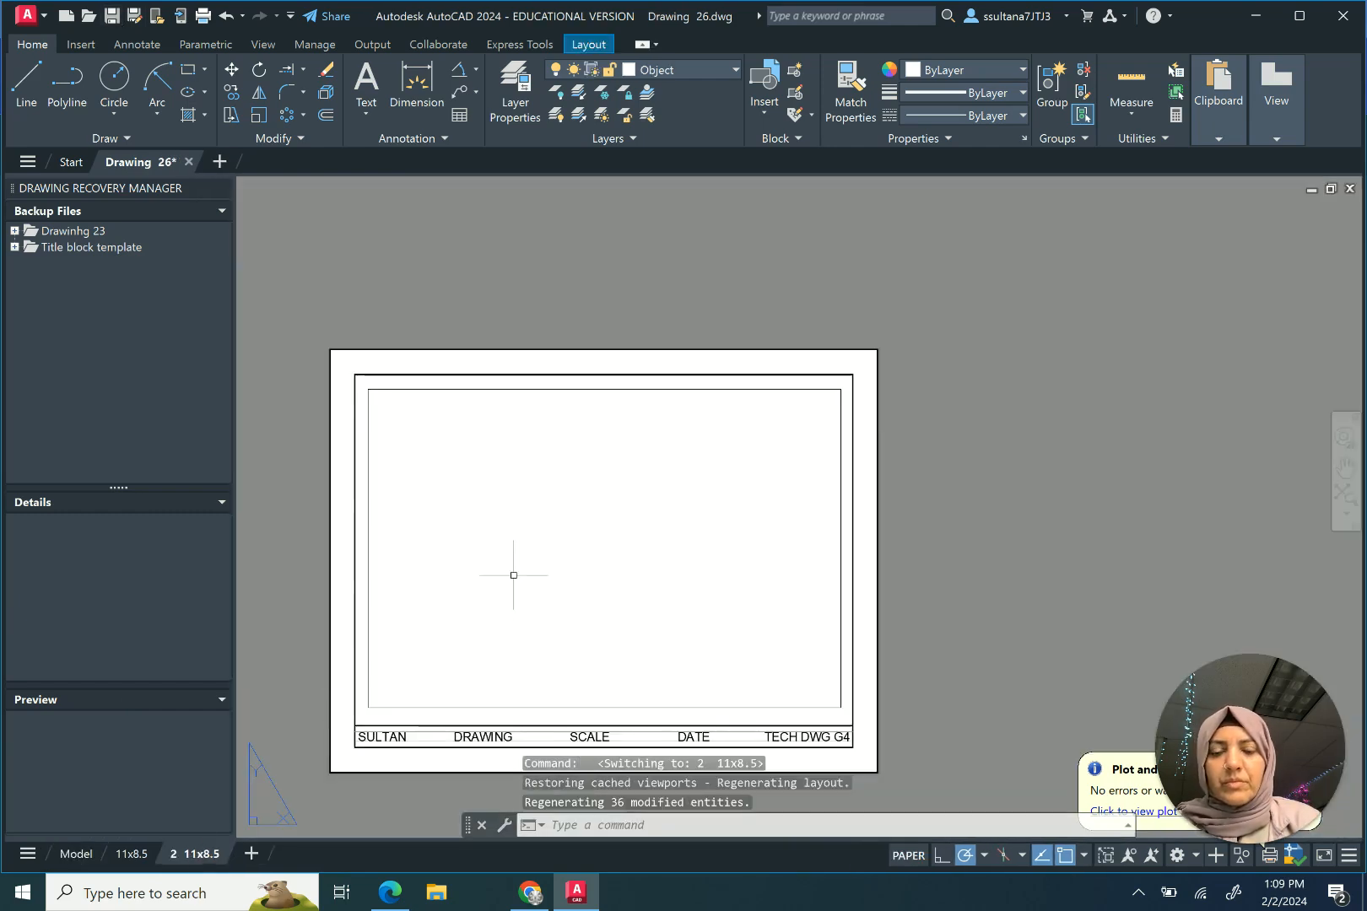
{"action": "double_click", "coordinate": [542, 602]}
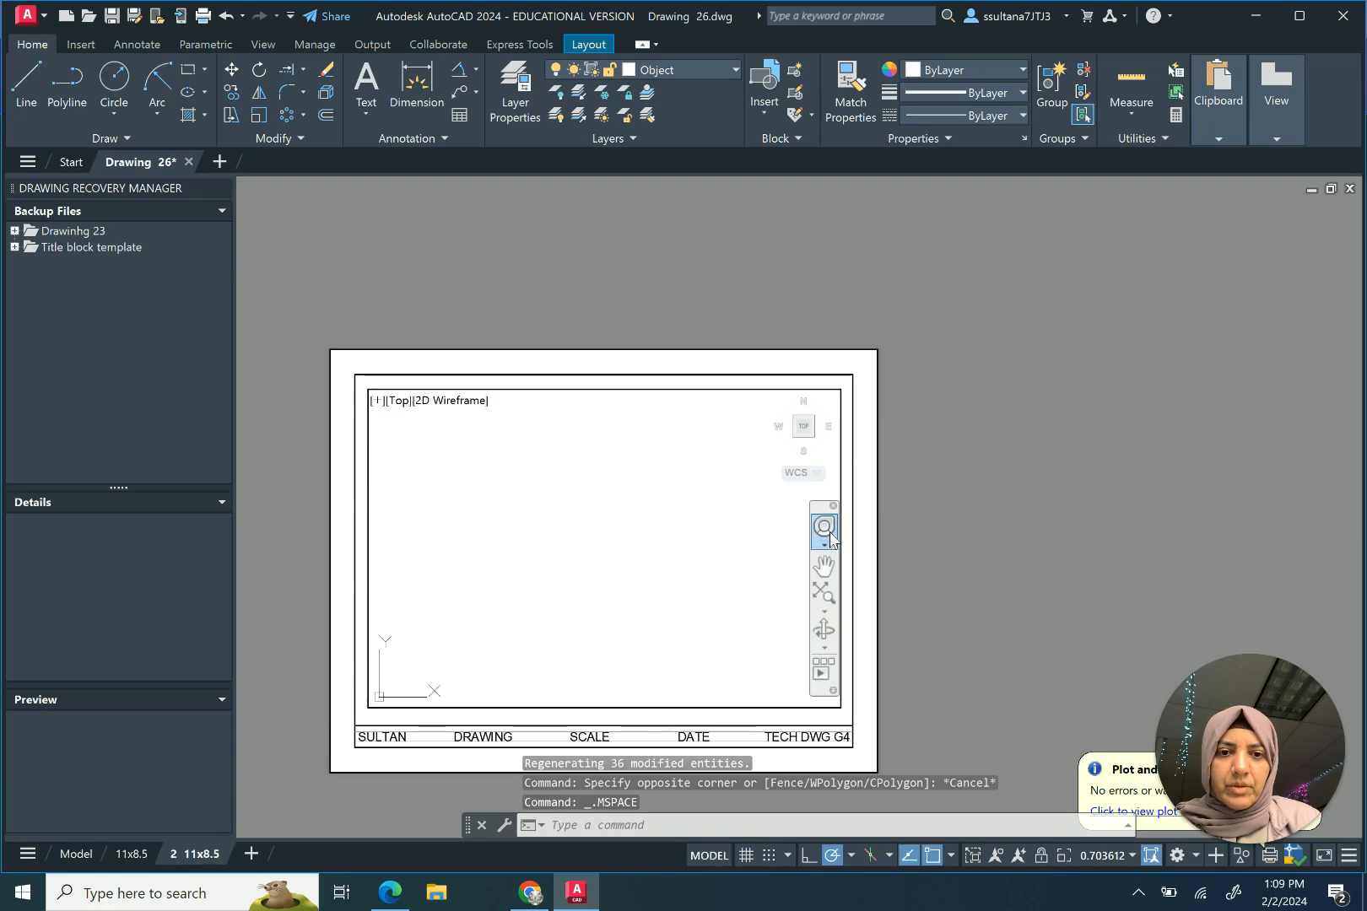
{"action": "left_click", "coordinate": [824, 594]}
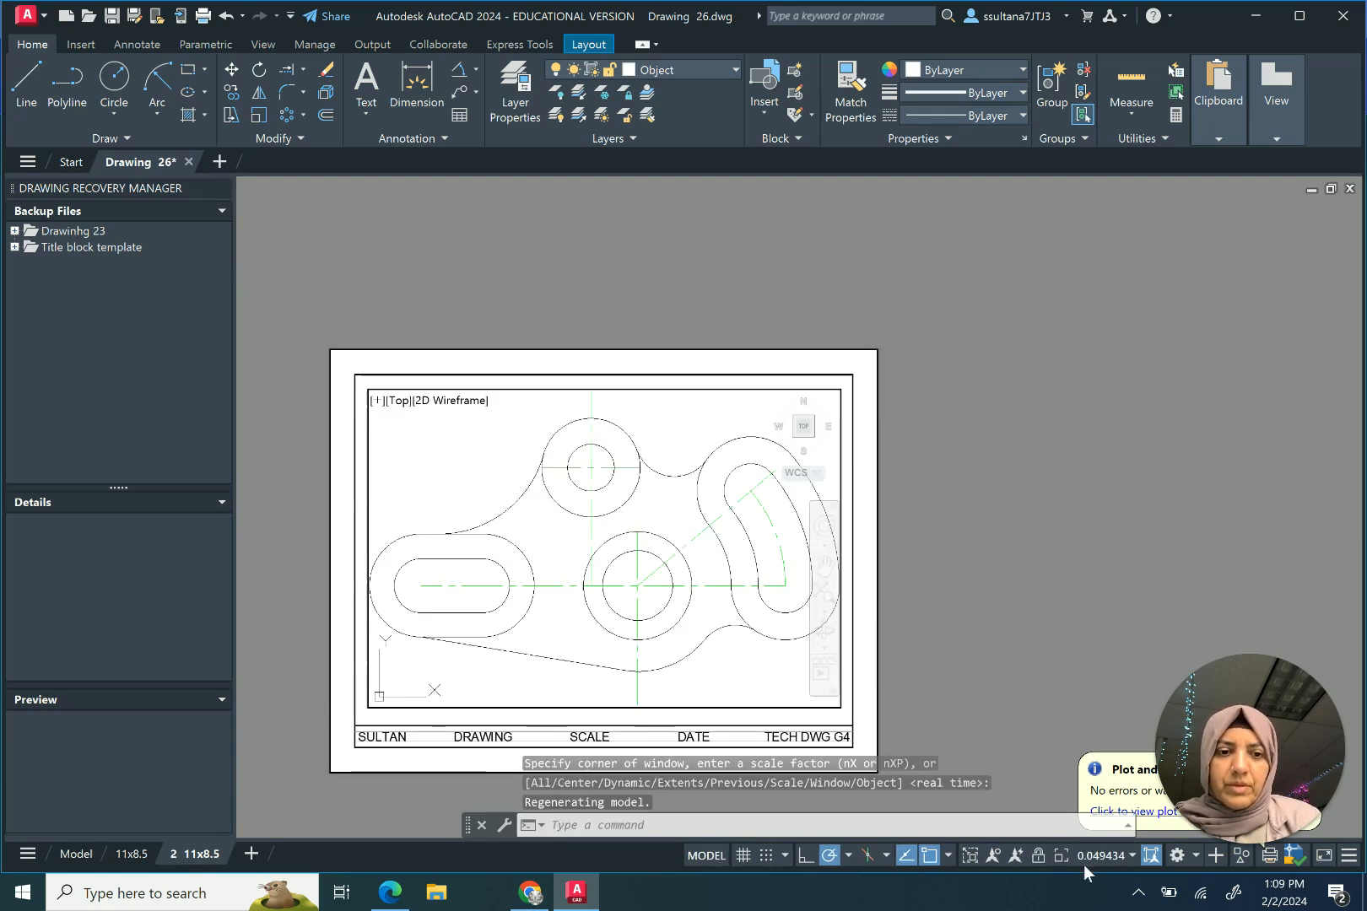
{"action": "left_click", "coordinate": [1133, 858]}
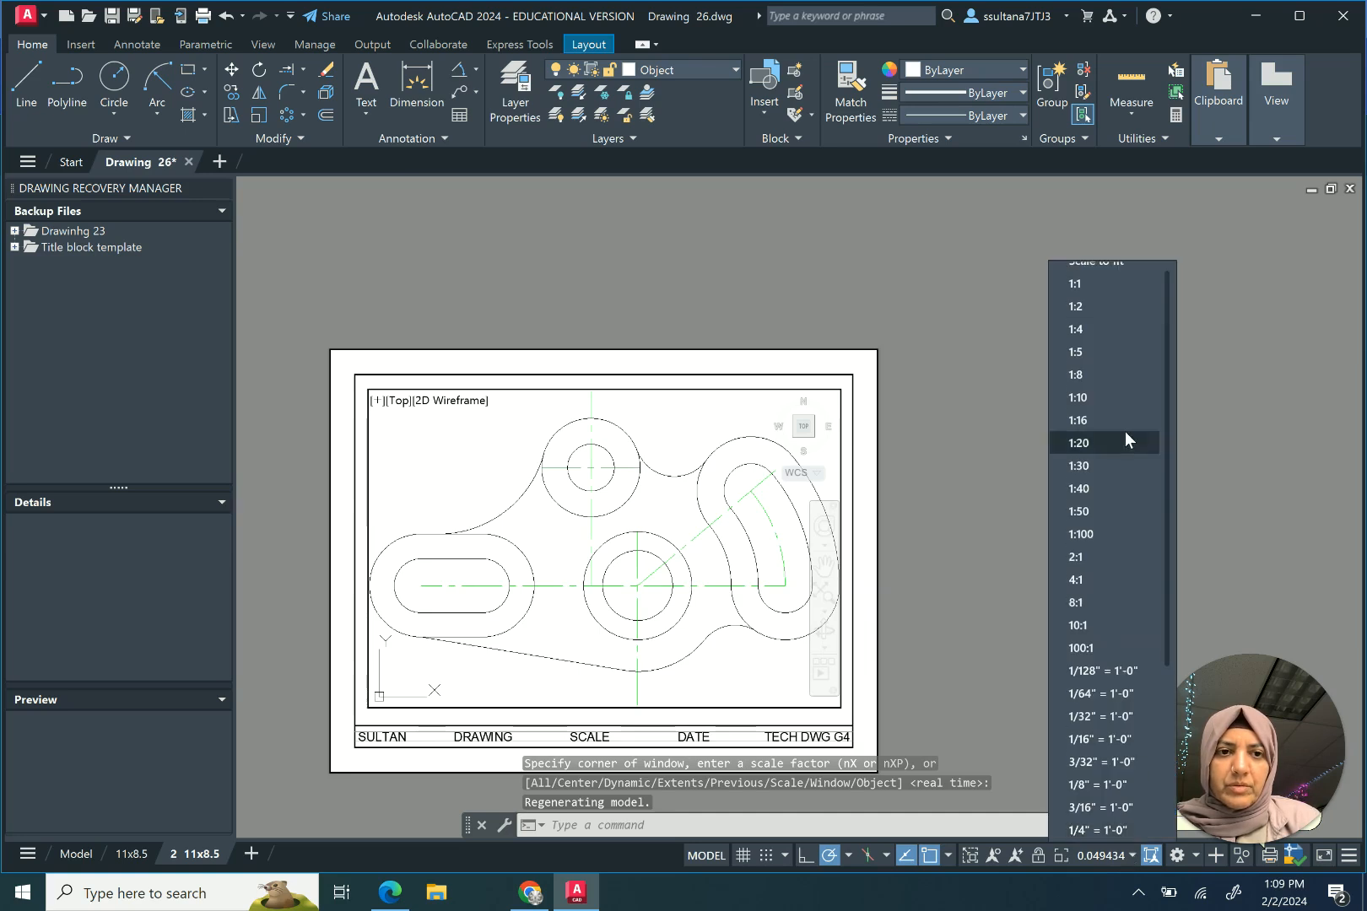
{"action": "left_click", "coordinate": [1118, 460]}
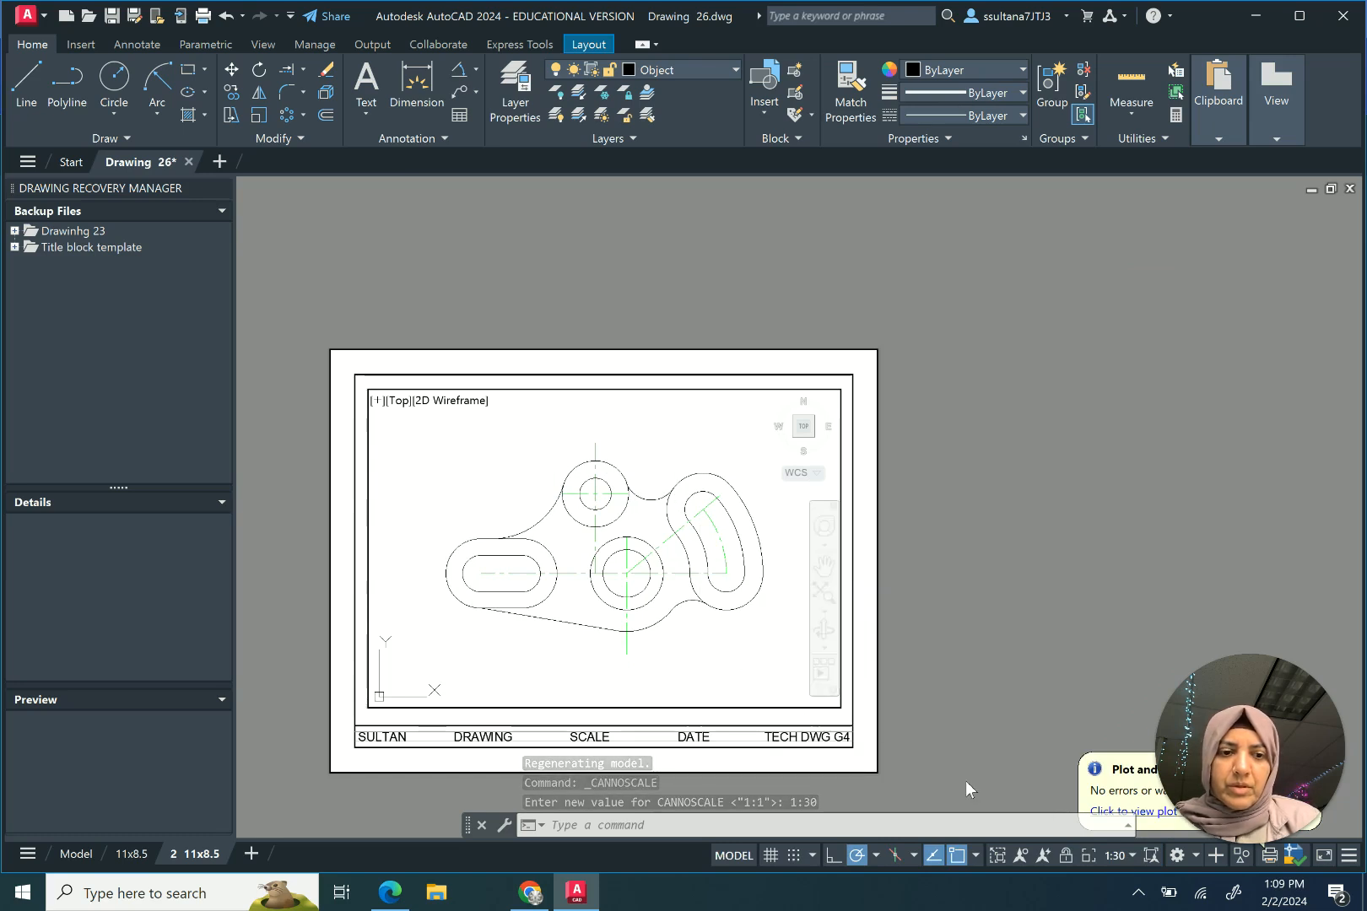
Step: Leave the viewport for paper space in the layout and make the Dimension layer current
{"action": "double_click", "coordinate": [944, 529]}
{"action": "scroll", "coordinate": [538, 601], "scroll_direction": "up", "scroll_amount": 4}
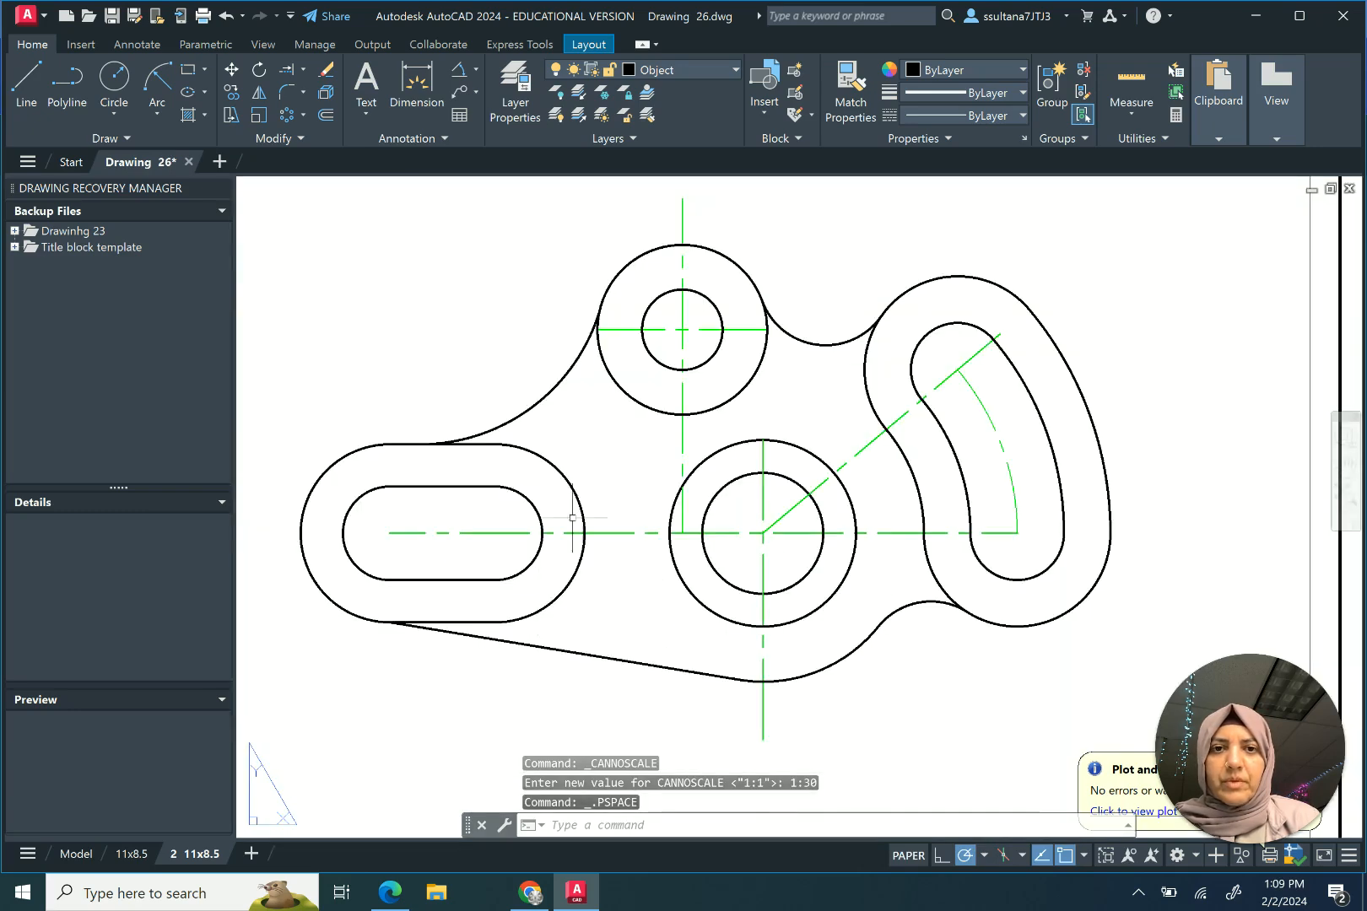
{"action": "left_click", "coordinate": [707, 67]}
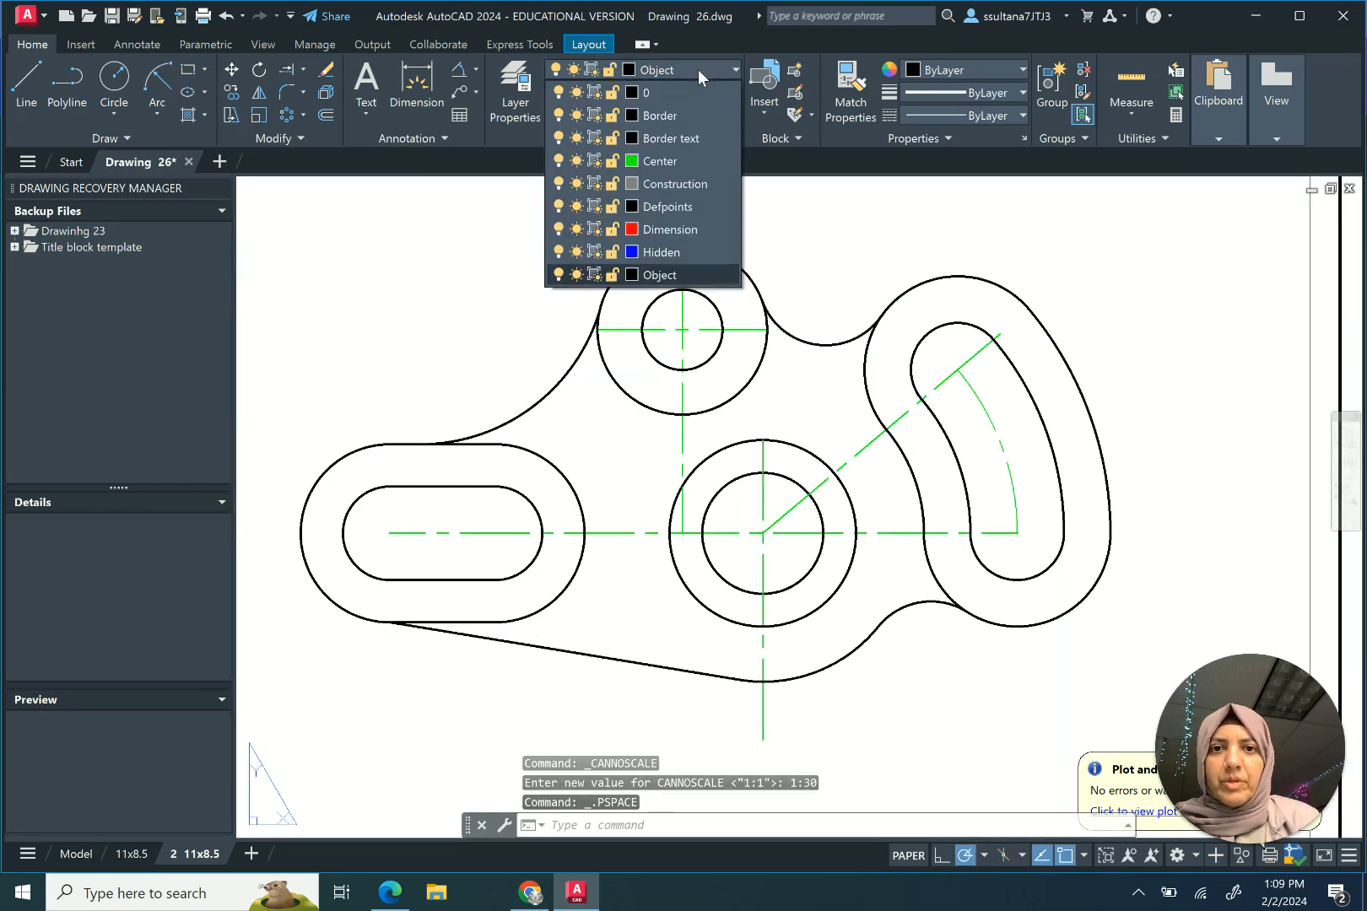
{"action": "left_click", "coordinate": [676, 224]}
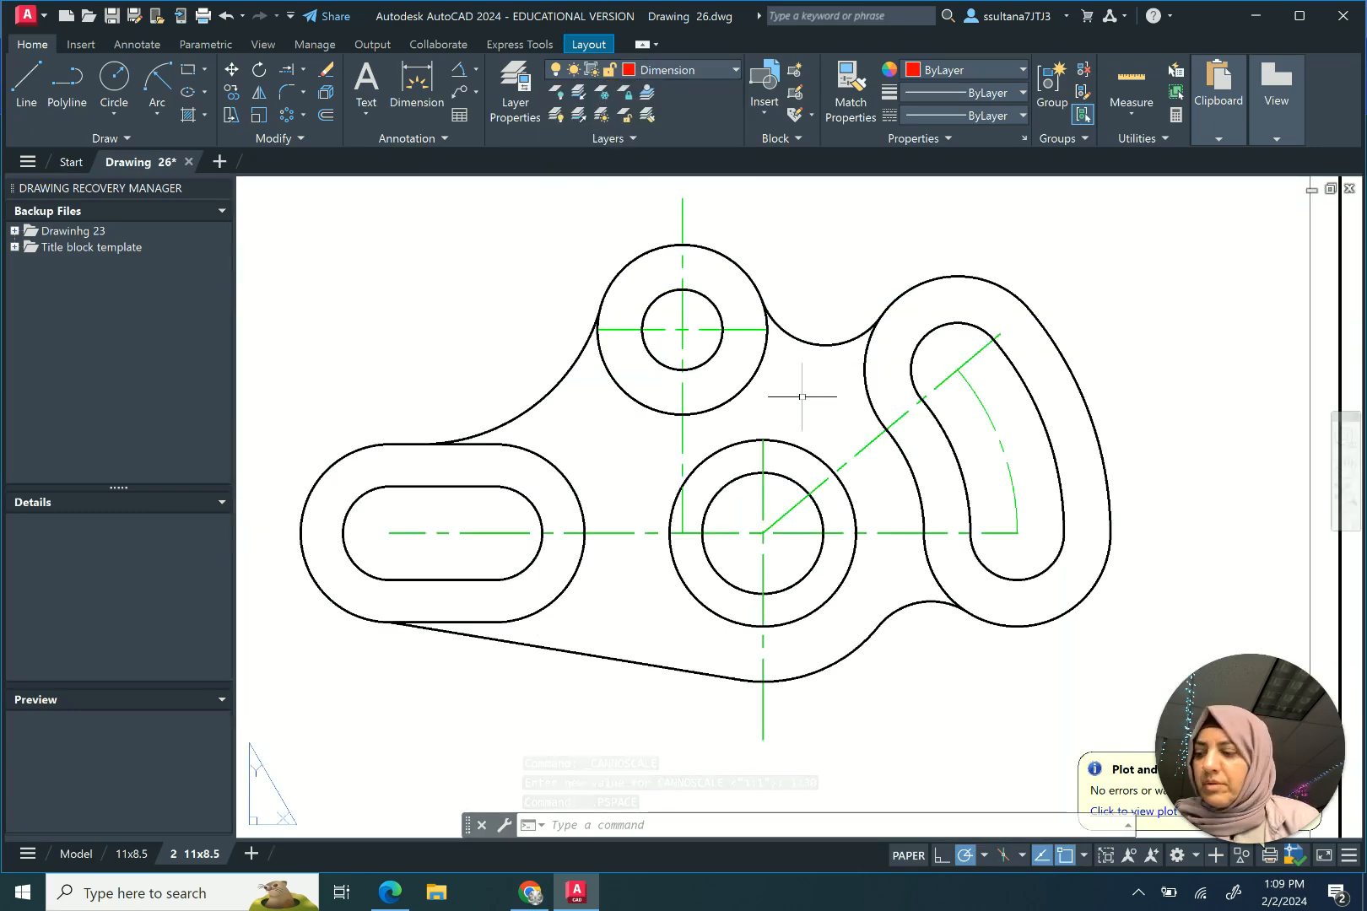
Step: Add a horizontal linear dimension above the upper circles, from their center to the outer circle's right edge
{"action": "scroll", "coordinate": [800, 392], "scroll_direction": "down", "scroll_amount": 2}
{"action": "scroll", "coordinate": [731, 278], "scroll_direction": "up", "scroll_amount": 2}
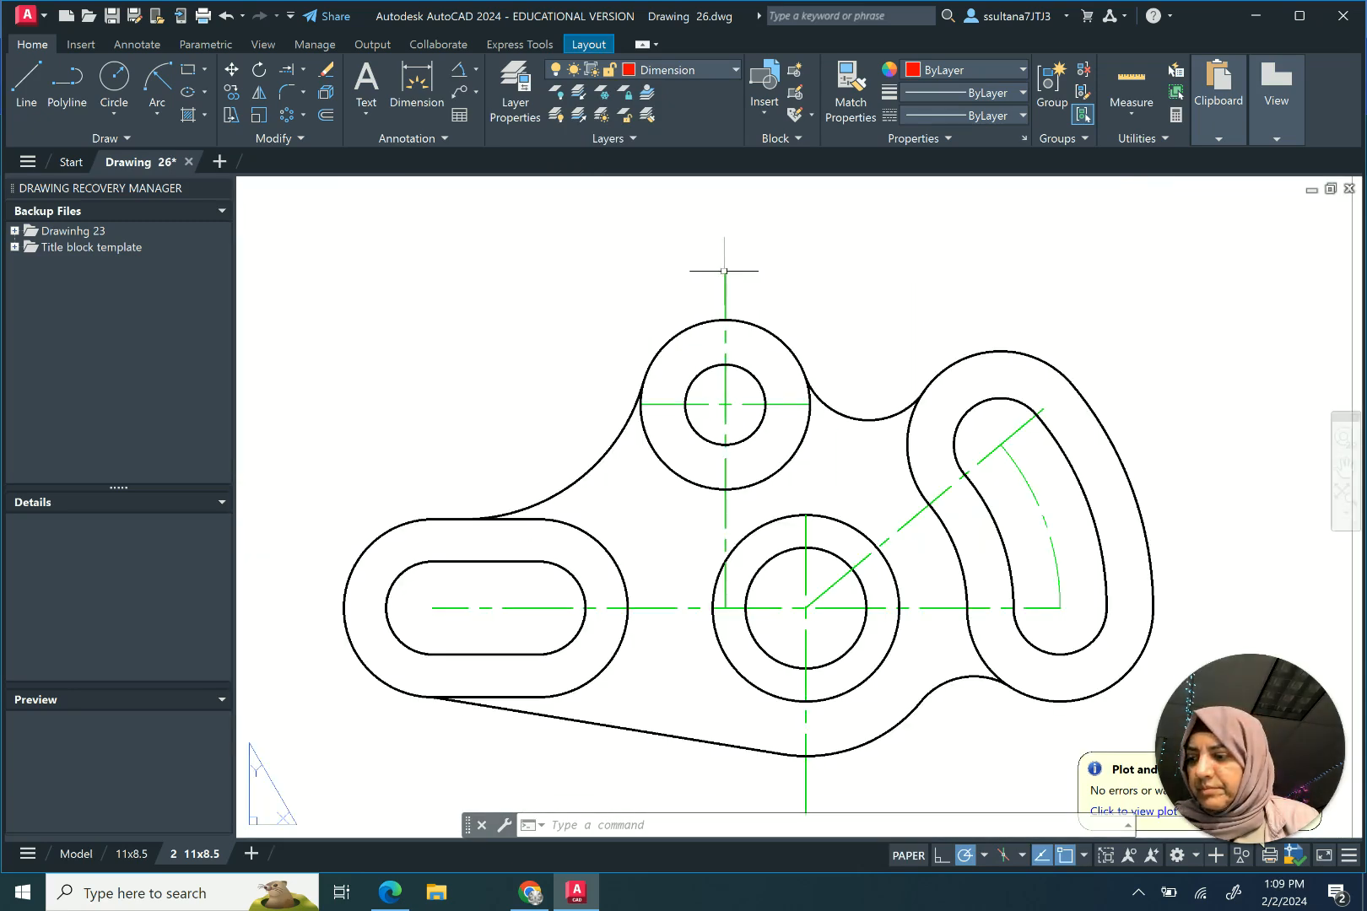
{"action": "left_click", "coordinate": [475, 71]}
{"action": "left_click", "coordinate": [470, 101]}
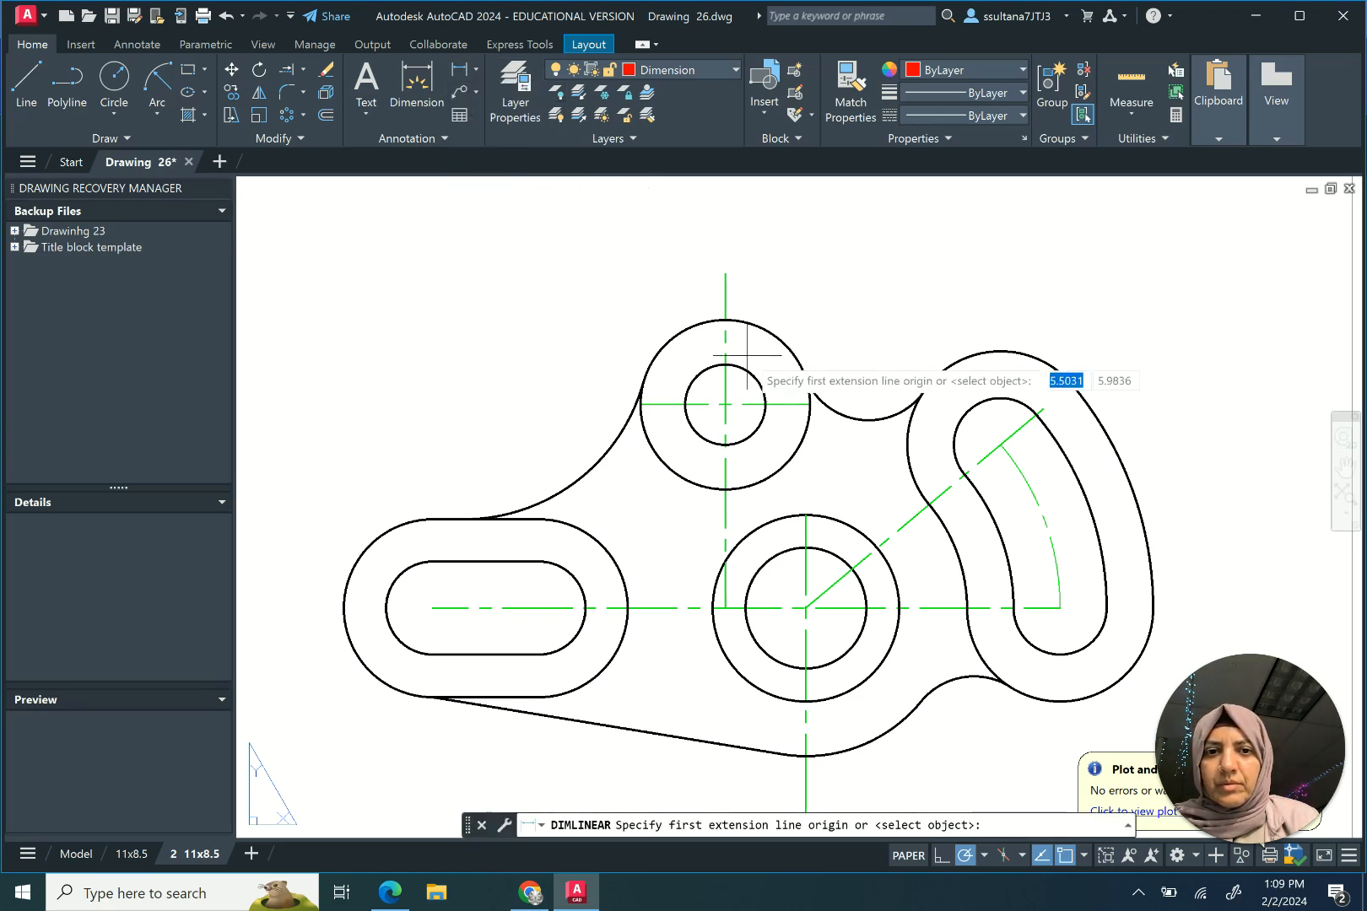
{"action": "left_click", "coordinate": [725, 403]}
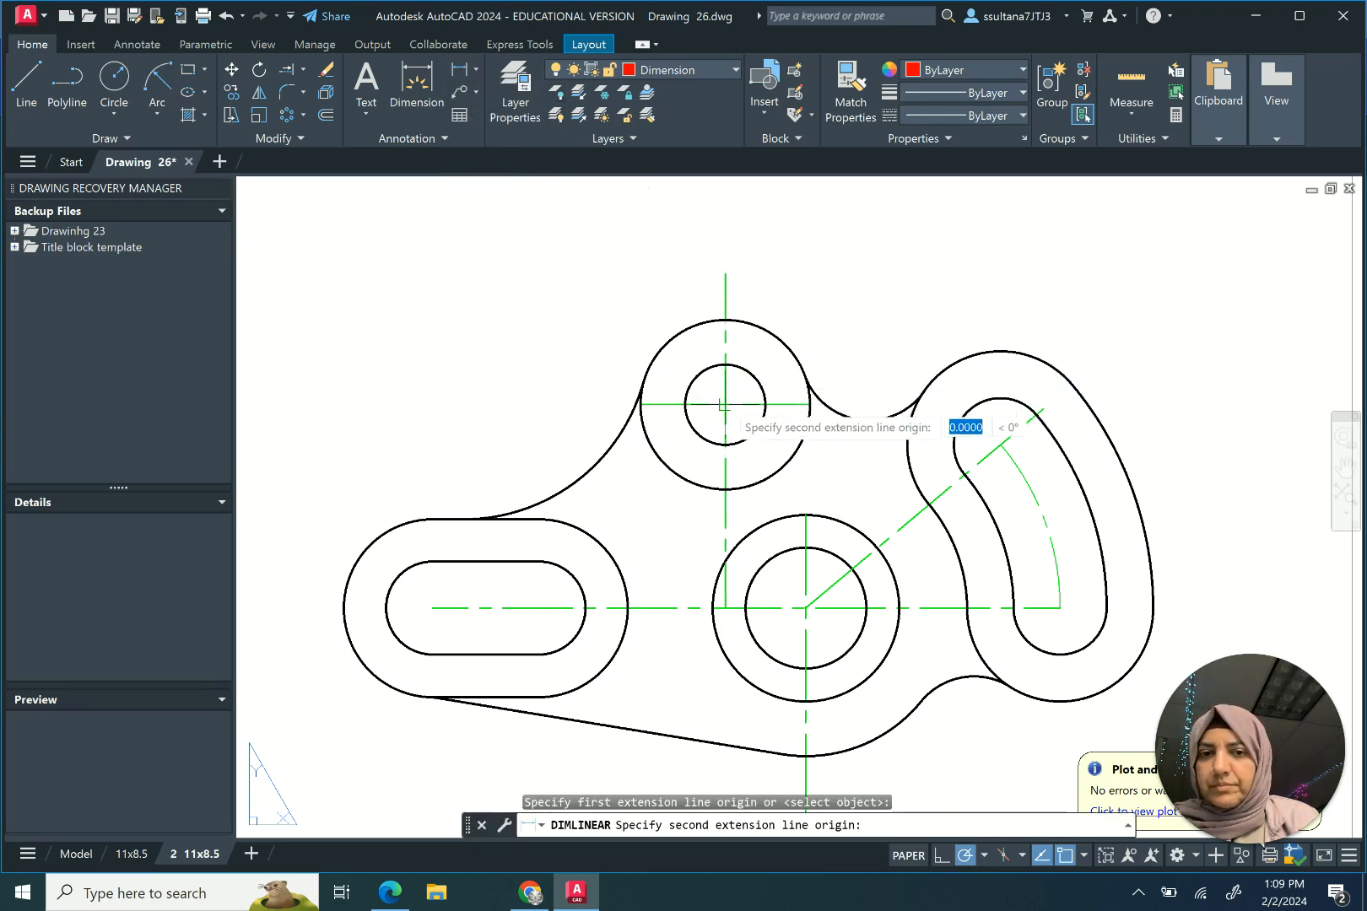
{"action": "left_click", "coordinate": [809, 404]}
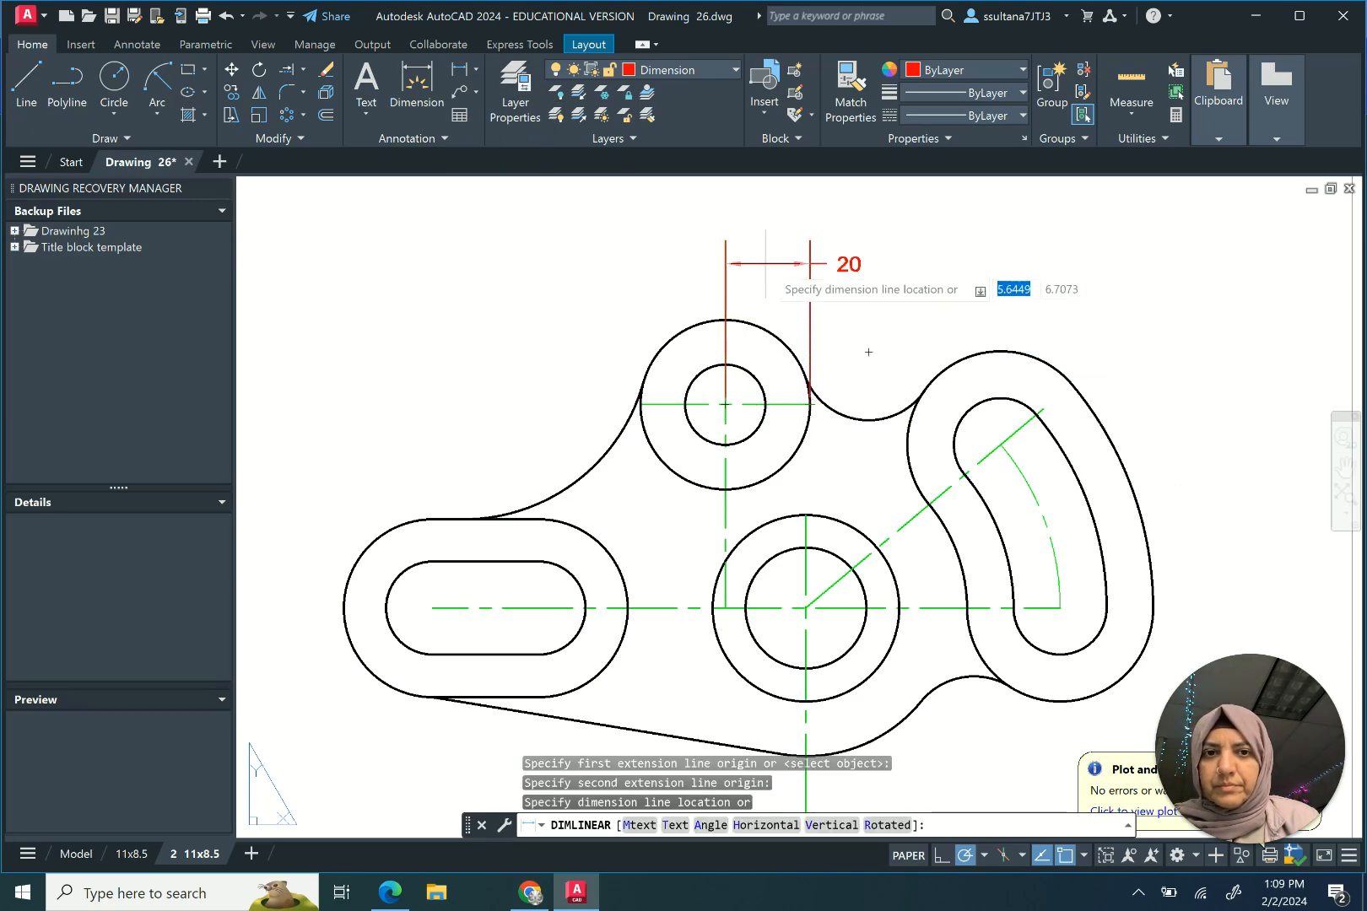